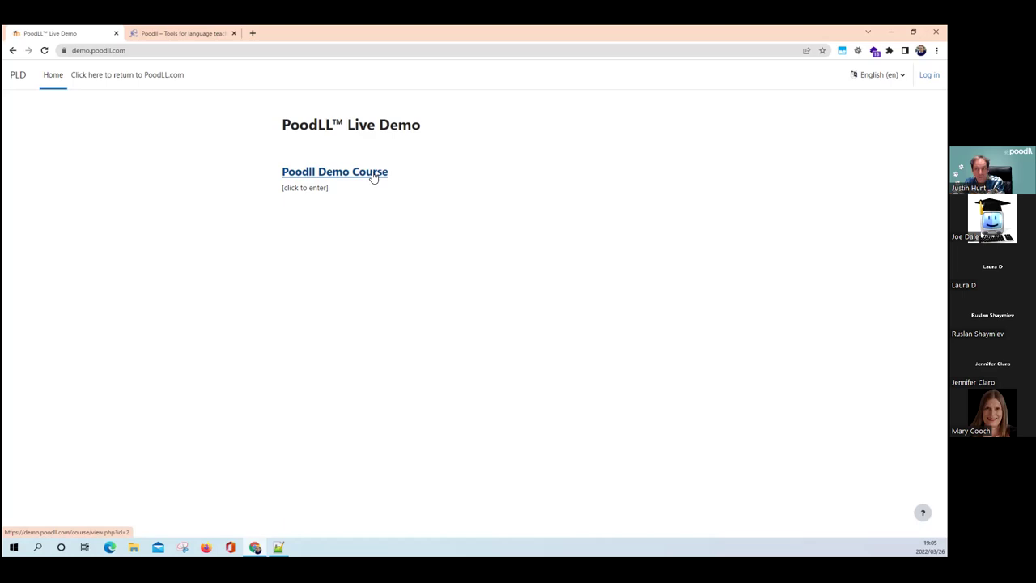
- Enter the Poodll Demo Course and open its Cloud Poodll for Atto Editor forum
click(372, 176)
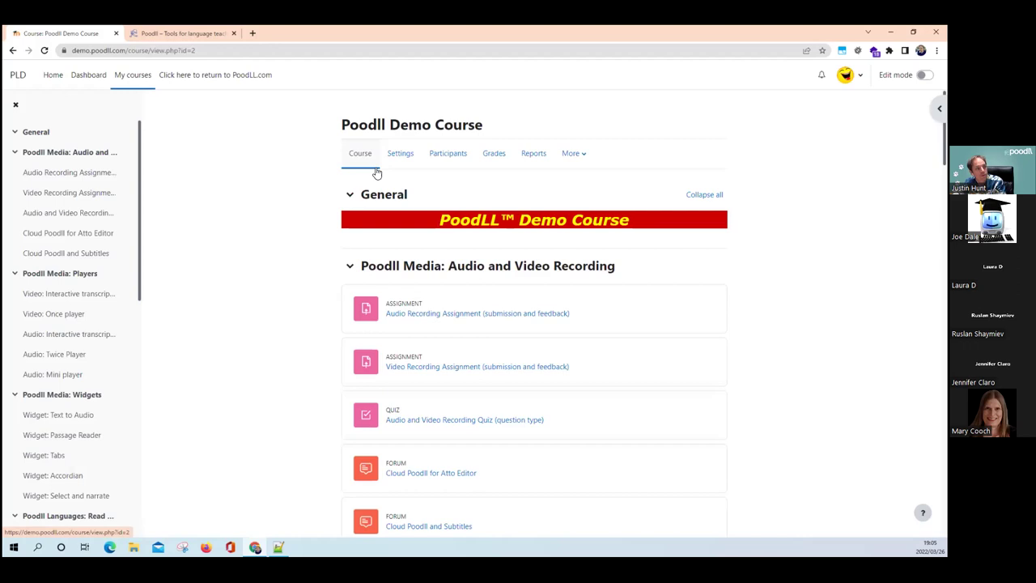
scroll(312, 172, down, 2)
scroll(312, 170, up, 2)
scroll(311, 172, down, 1)
scroll(310, 172, down, 5)
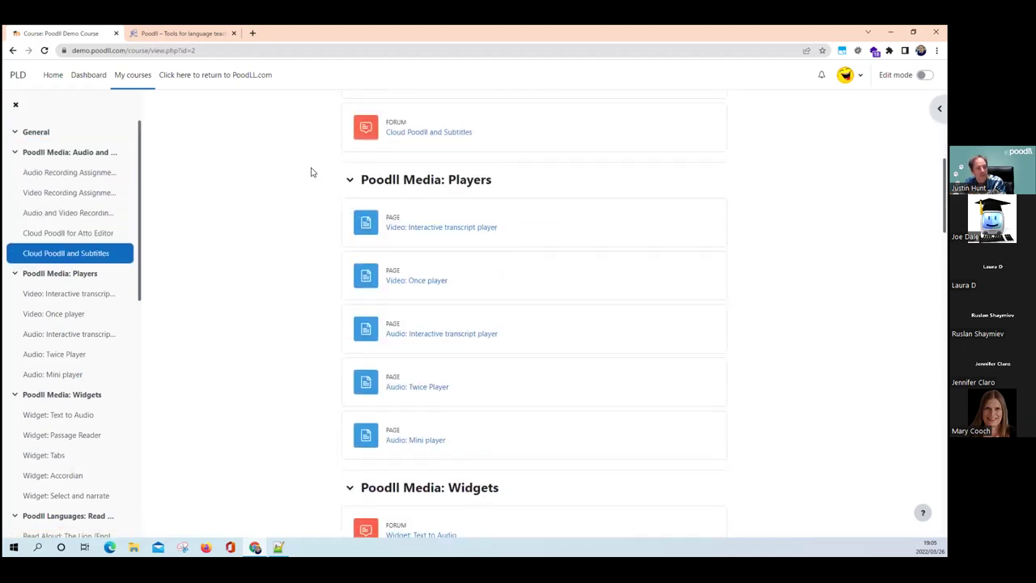
scroll(311, 172, down, 4)
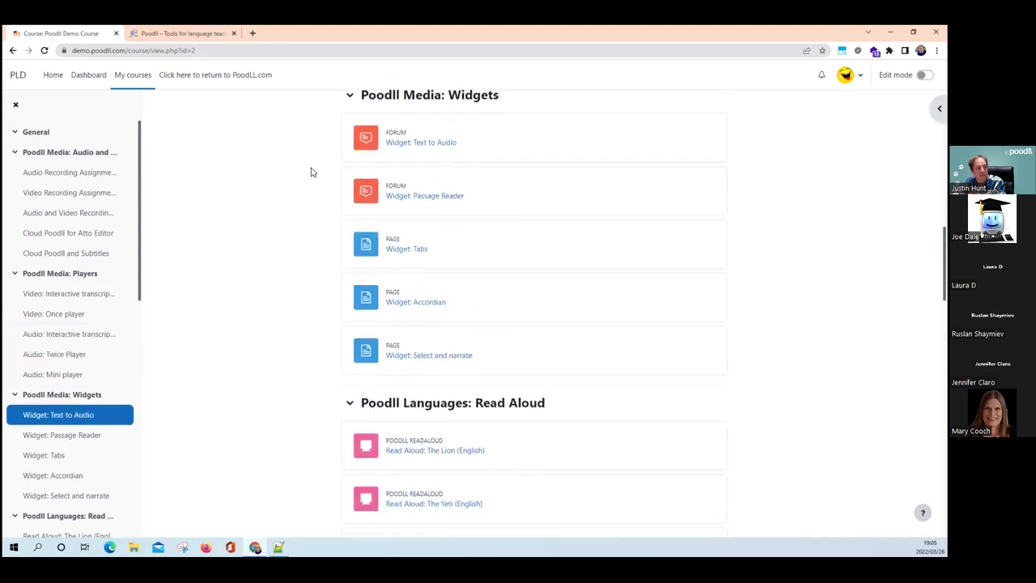
scroll(310, 171, up, 5)
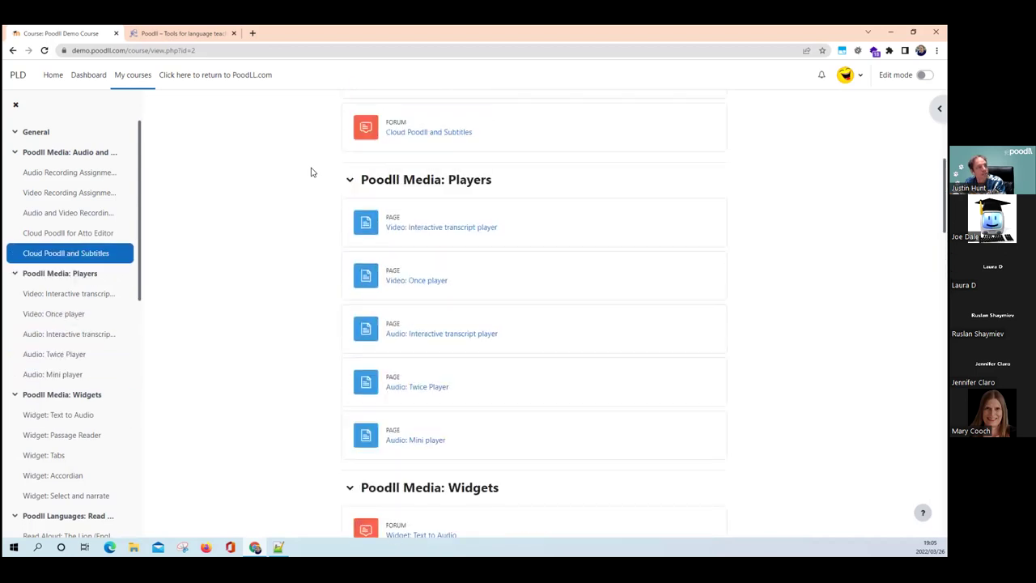
scroll(310, 172, up, 1)
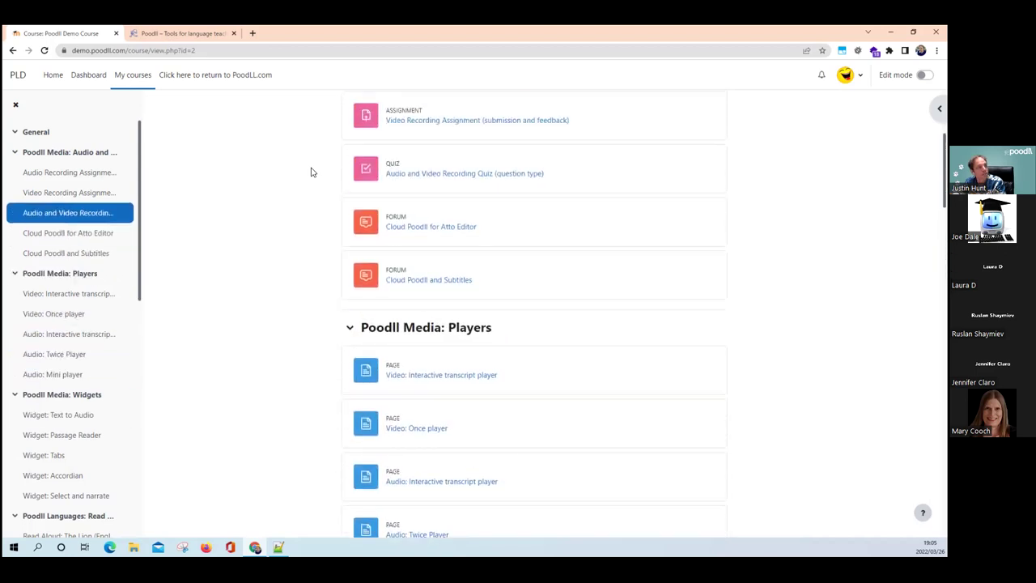
click(413, 227)
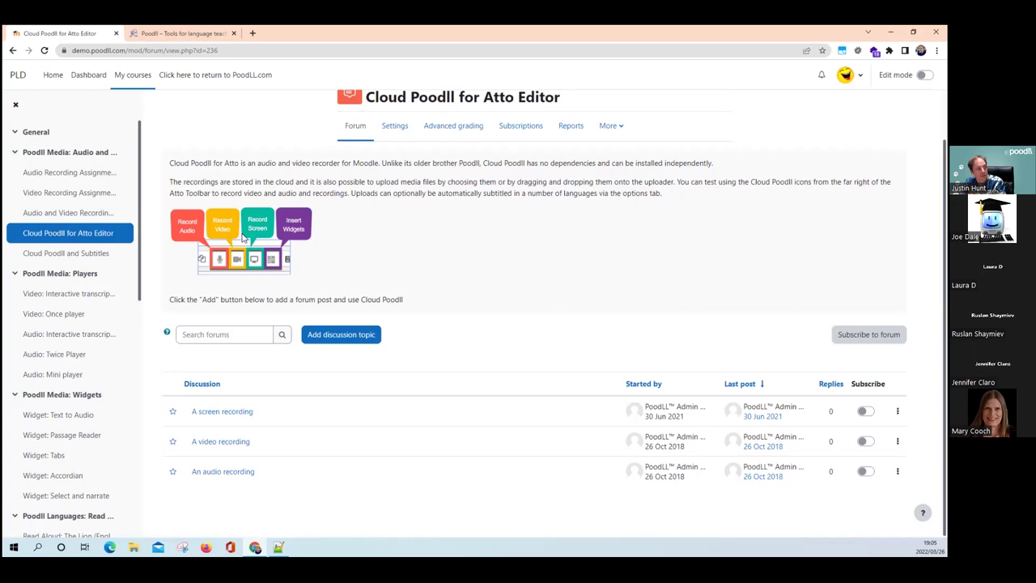
- Start a new discussion topic with the subject "forum post" and place the cursor in its message body
click(344, 336)
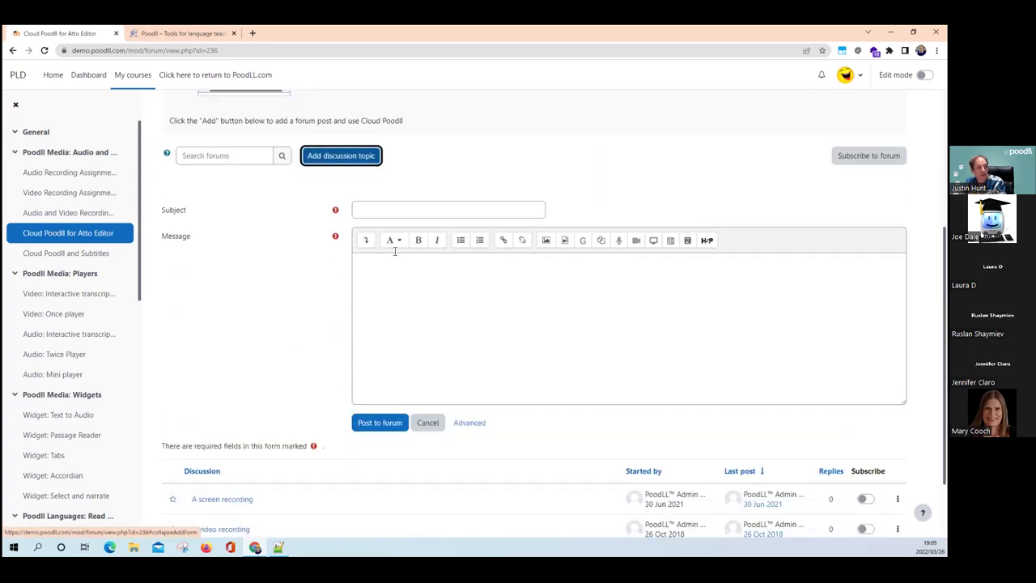
click(424, 195)
text(t)
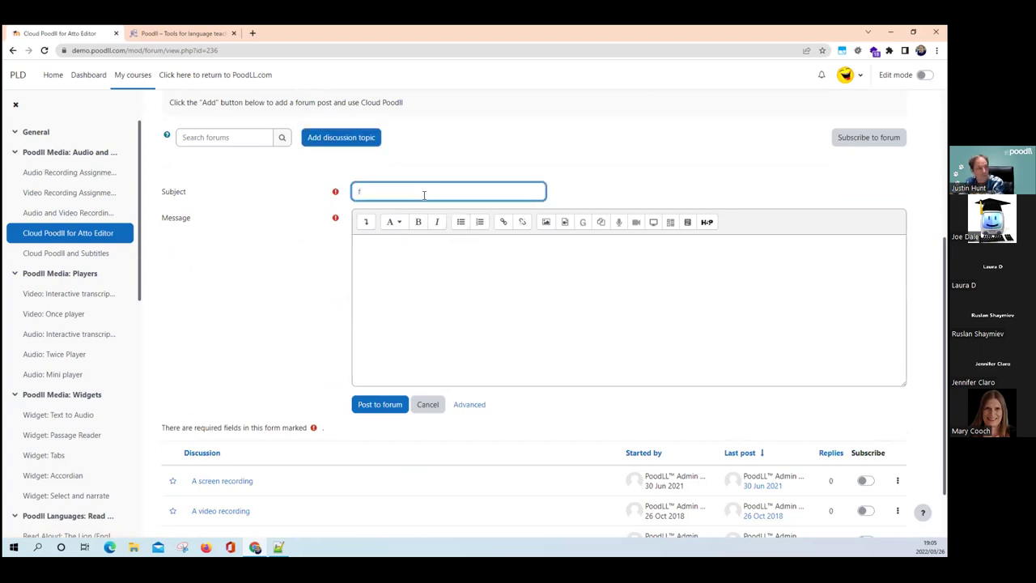
text(orum post)
click(428, 250)
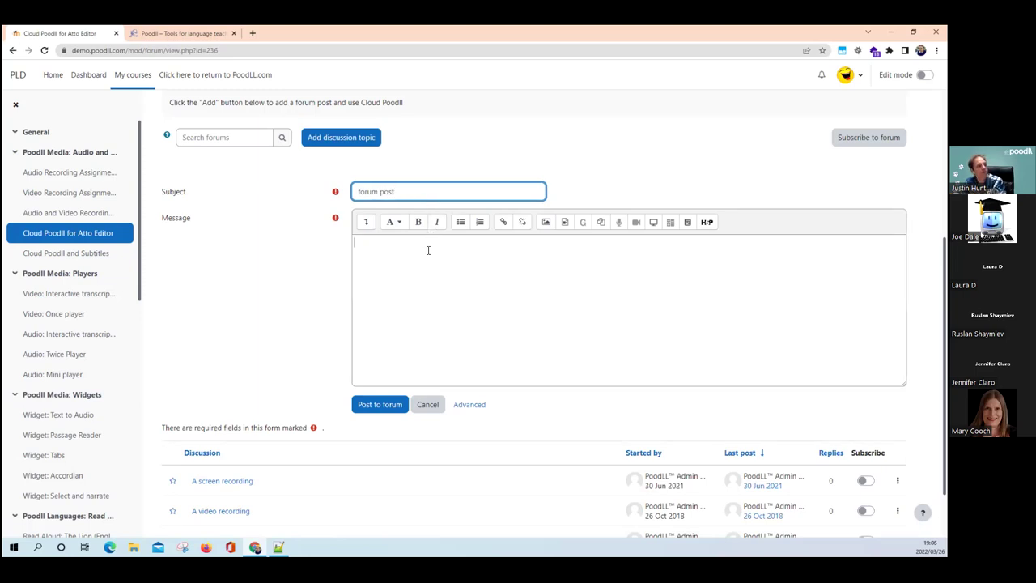
- Look over the message editor's audio, video and screen recorders and its list of insertable widgets, closing each one
click(619, 223)
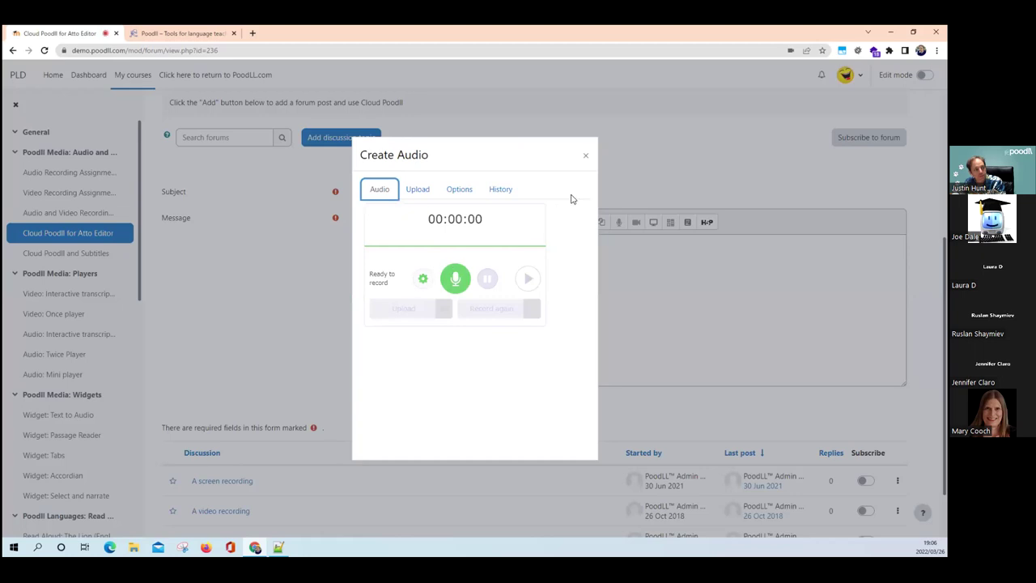
click(585, 155)
click(635, 222)
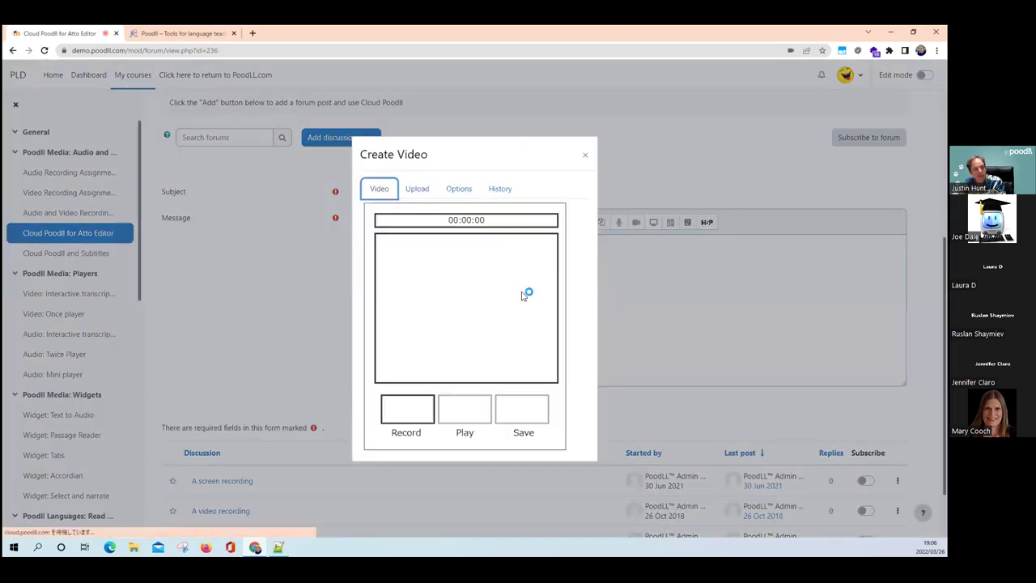
click(585, 154)
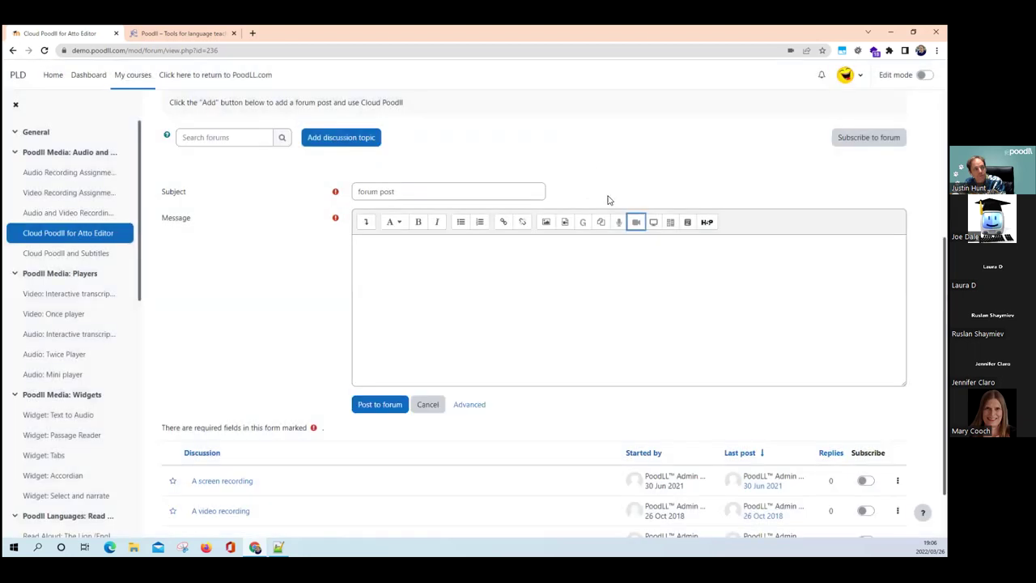
click(653, 224)
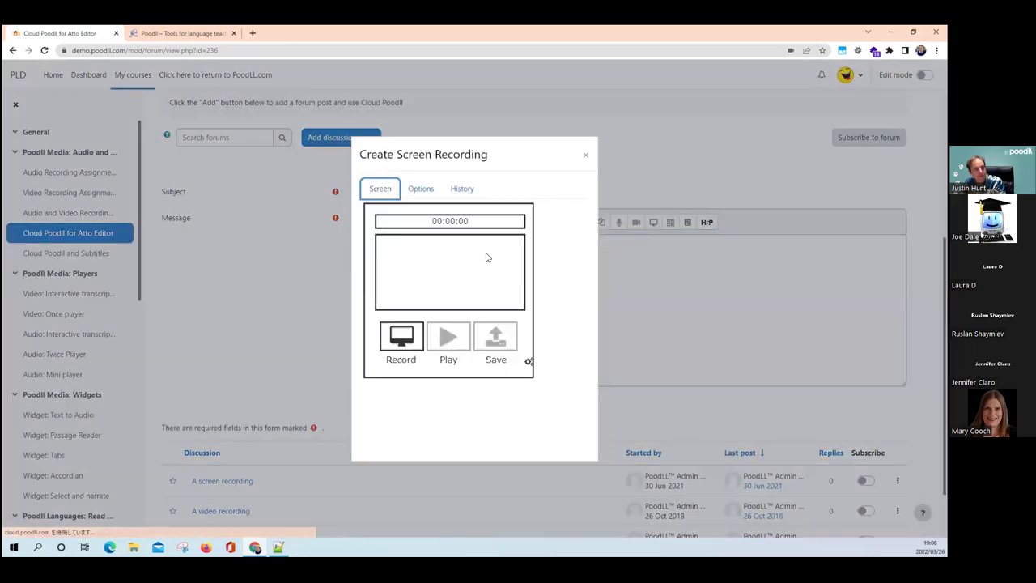
click(585, 155)
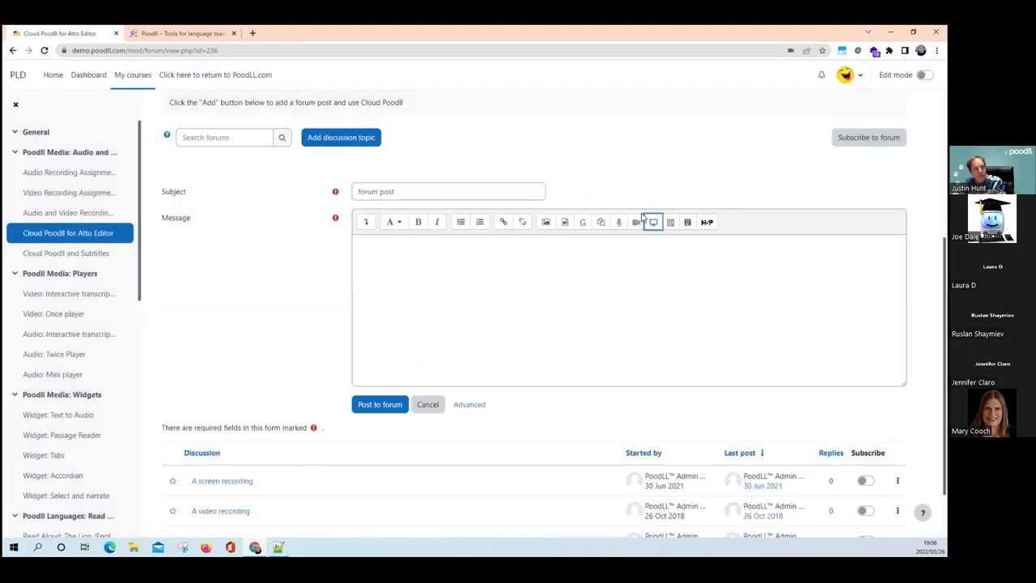
click(670, 223)
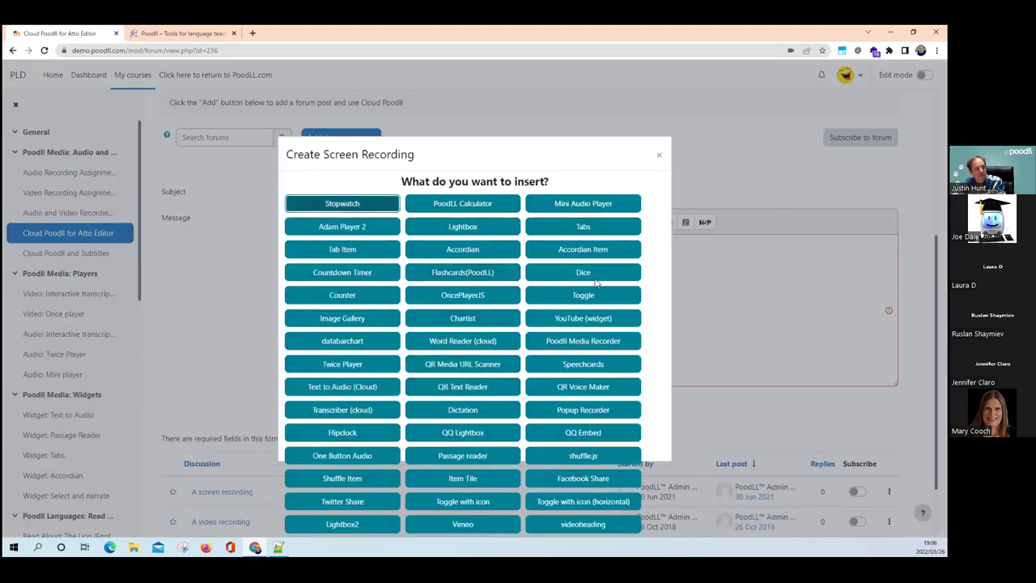
click(659, 158)
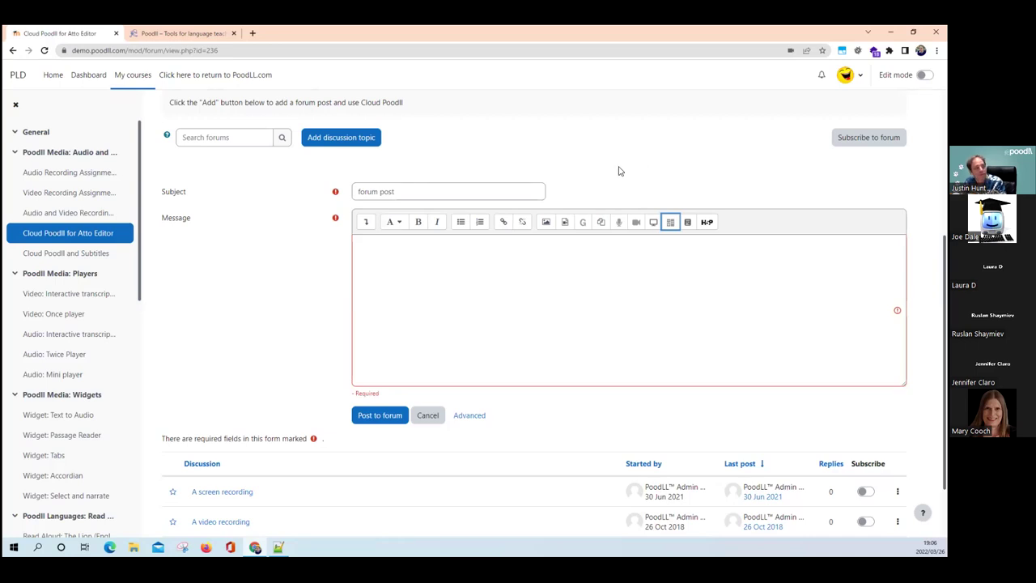
- Record an audio clip of about 13 seconds, play it back, and upload it into the forum message
click(618, 225)
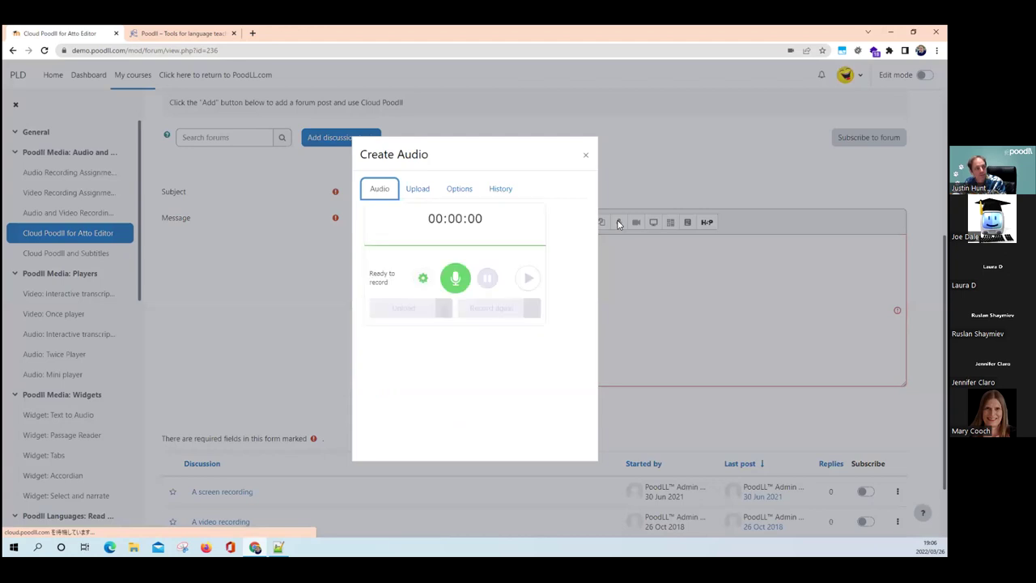
click(455, 278)
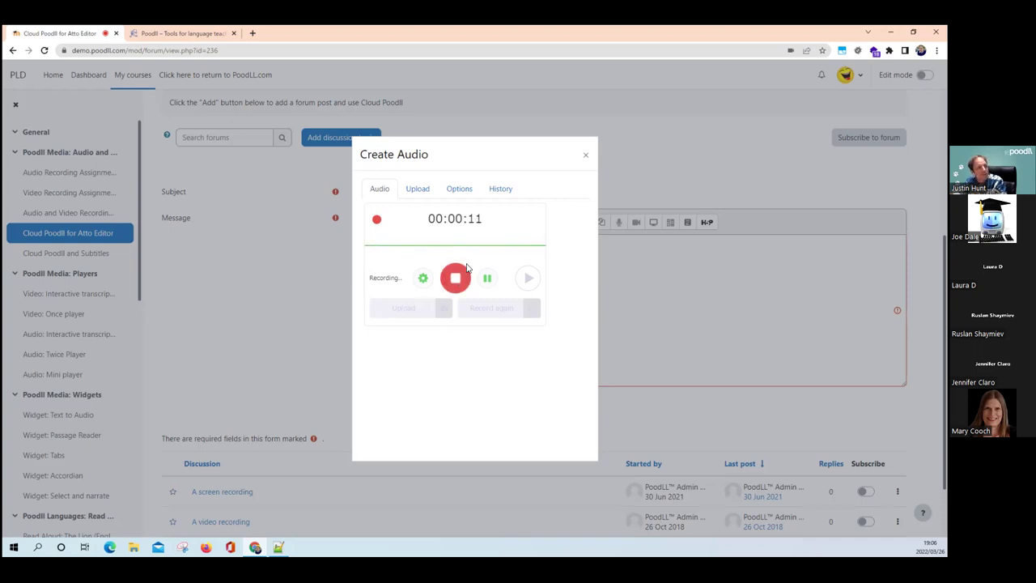
click(456, 278)
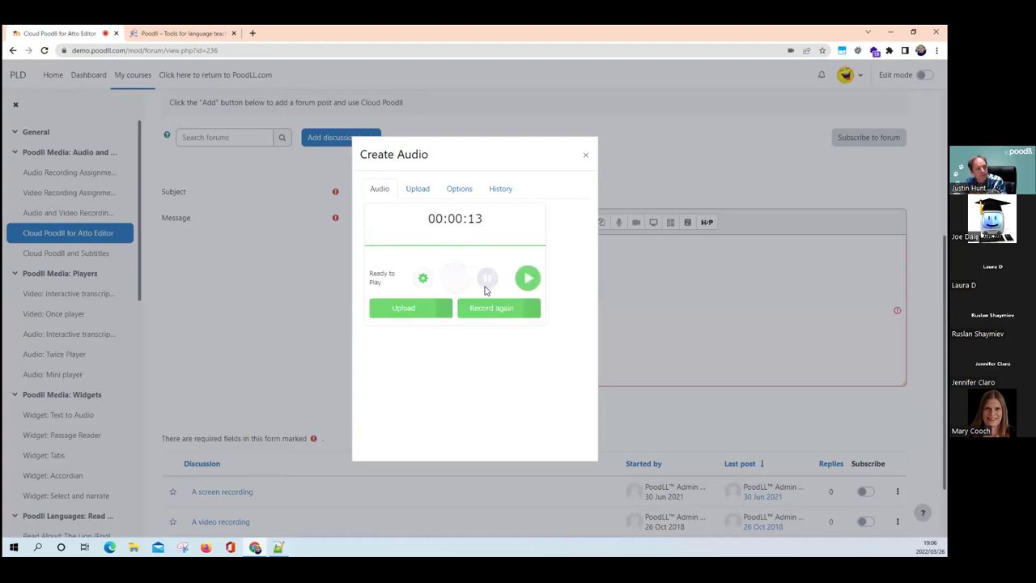
click(530, 278)
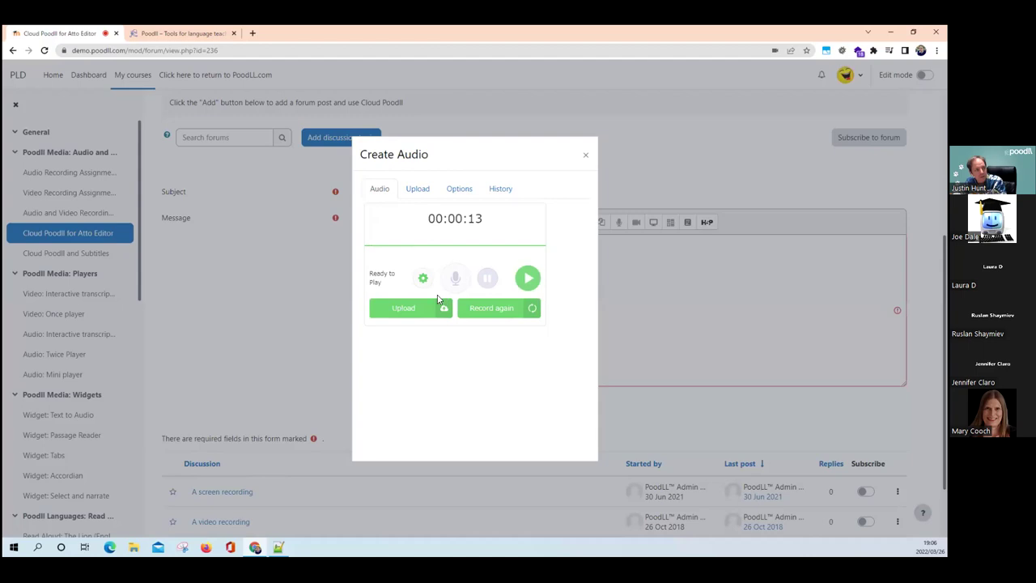
click(418, 310)
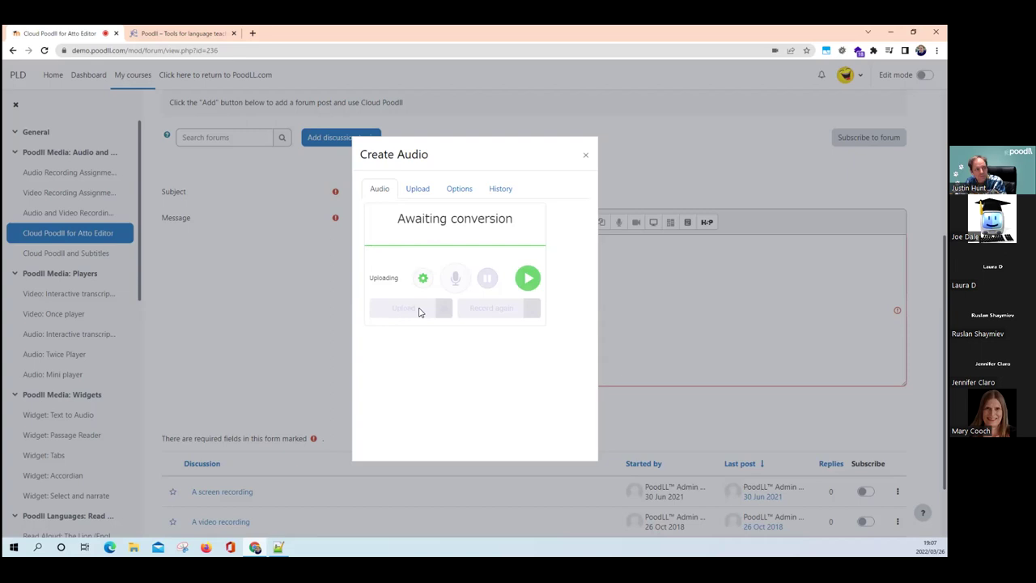
- Examine the message editor's video recorder and its option for uploading an existing media file
scroll(419, 308, up, 2)
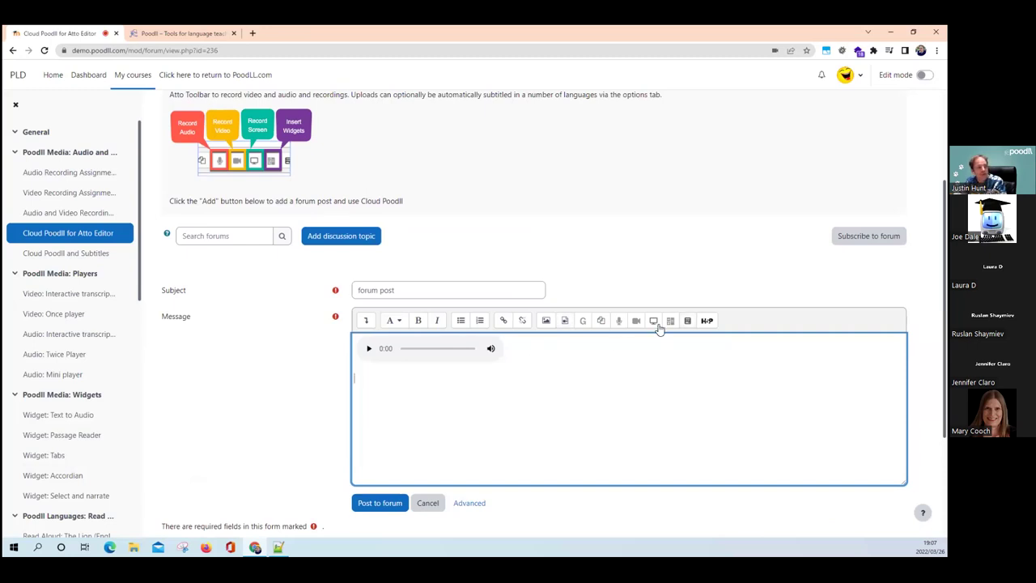
click(636, 322)
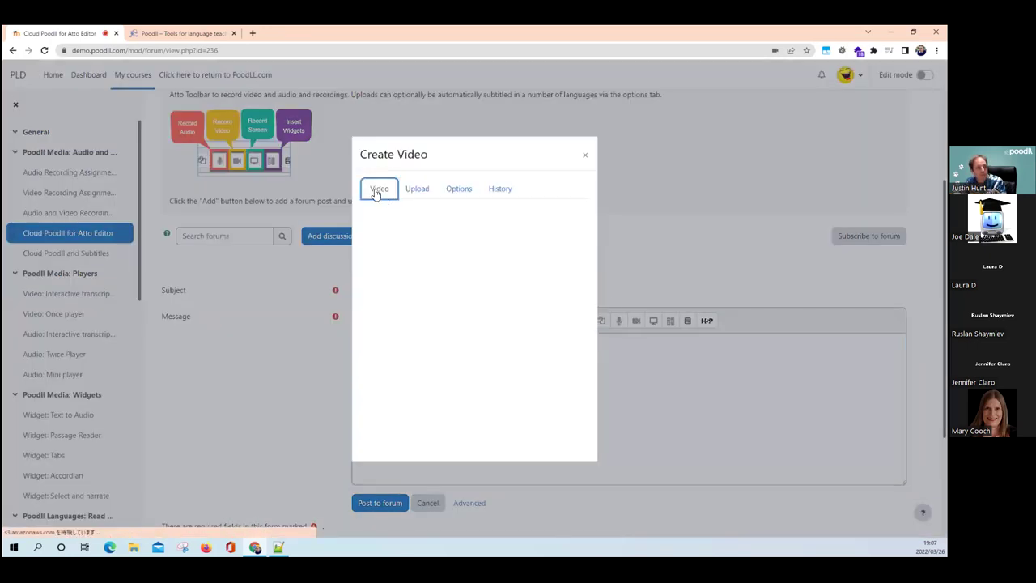
click(417, 191)
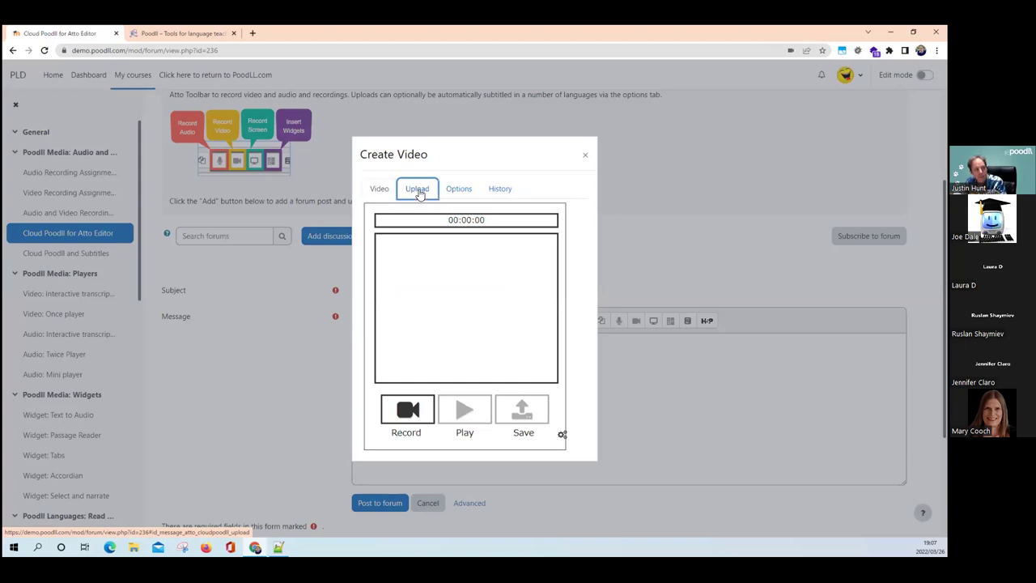
click(377, 189)
click(413, 189)
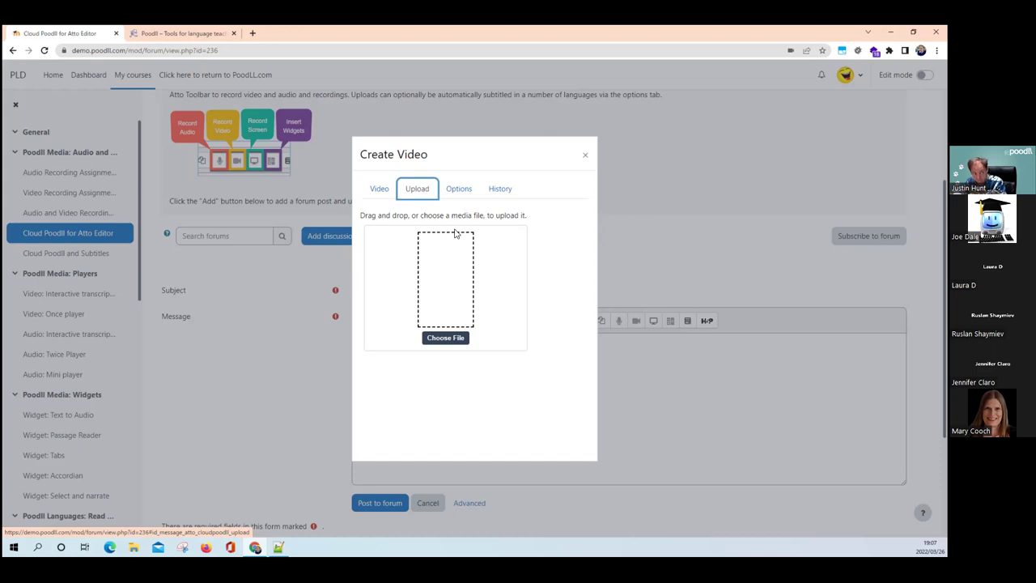
- Try requesting subtitles for the video recording, return to the recorder, and close it without recording
click(461, 191)
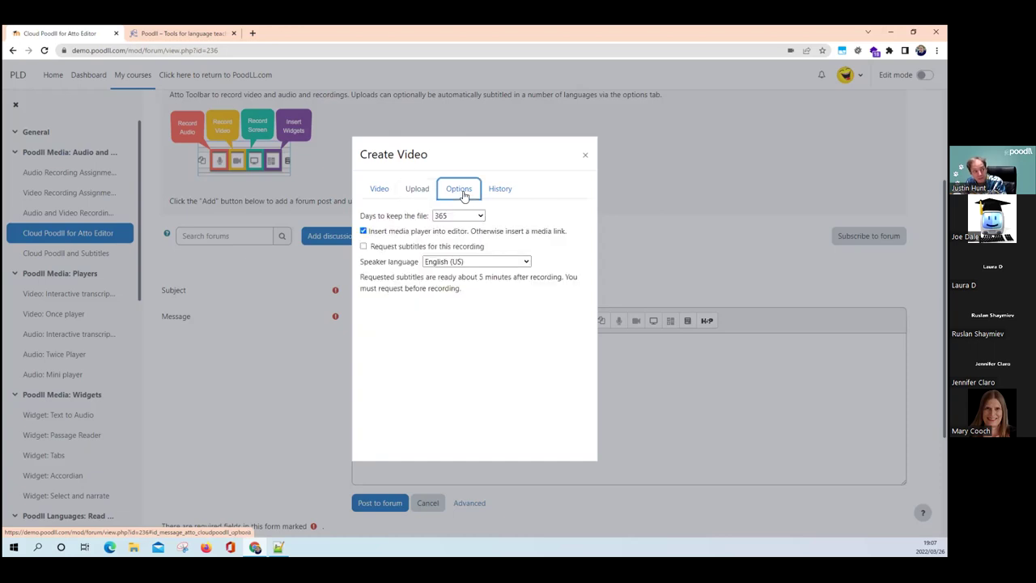
click(364, 247)
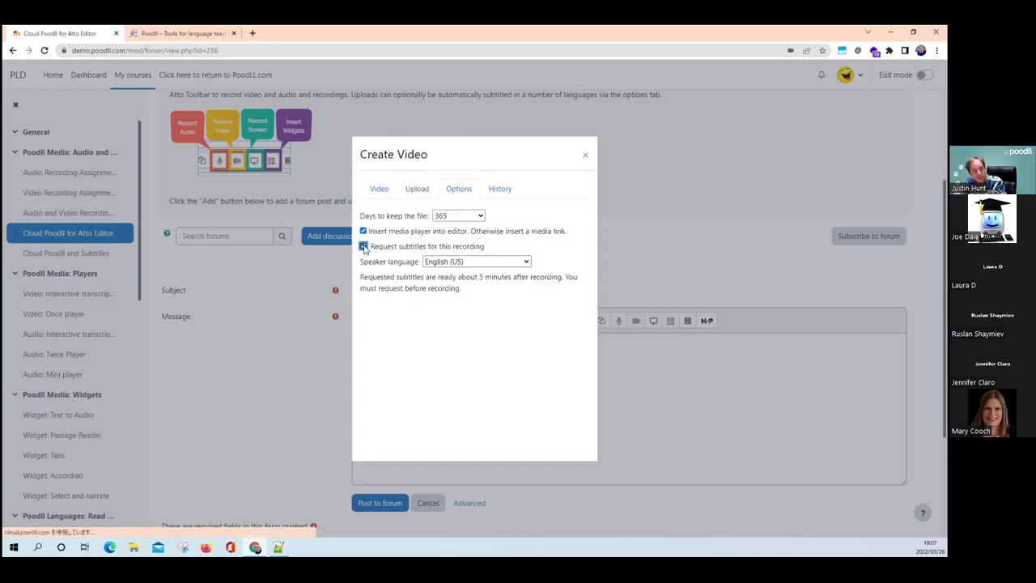
click(416, 189)
click(374, 191)
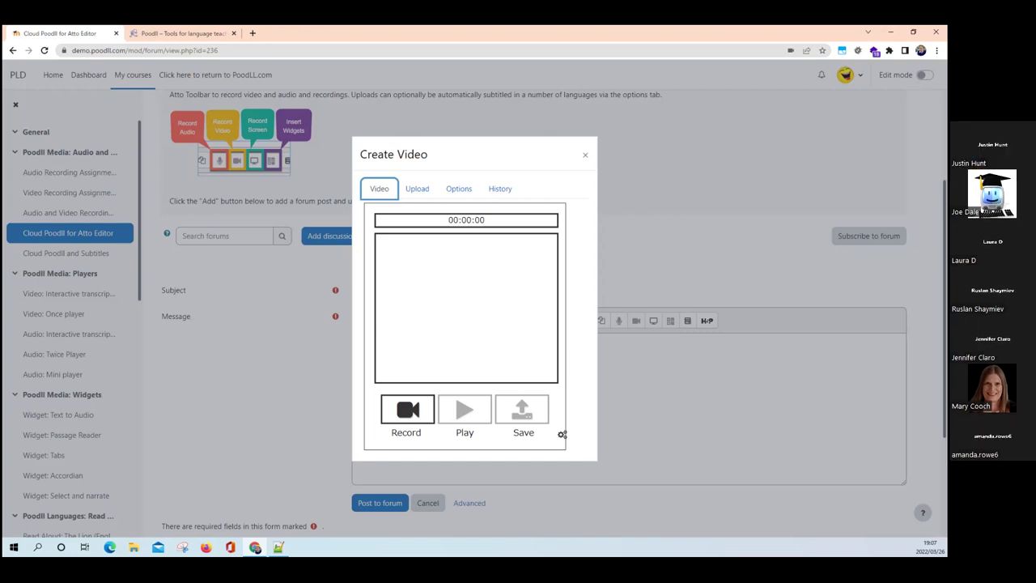
click(587, 153)
click(619, 371)
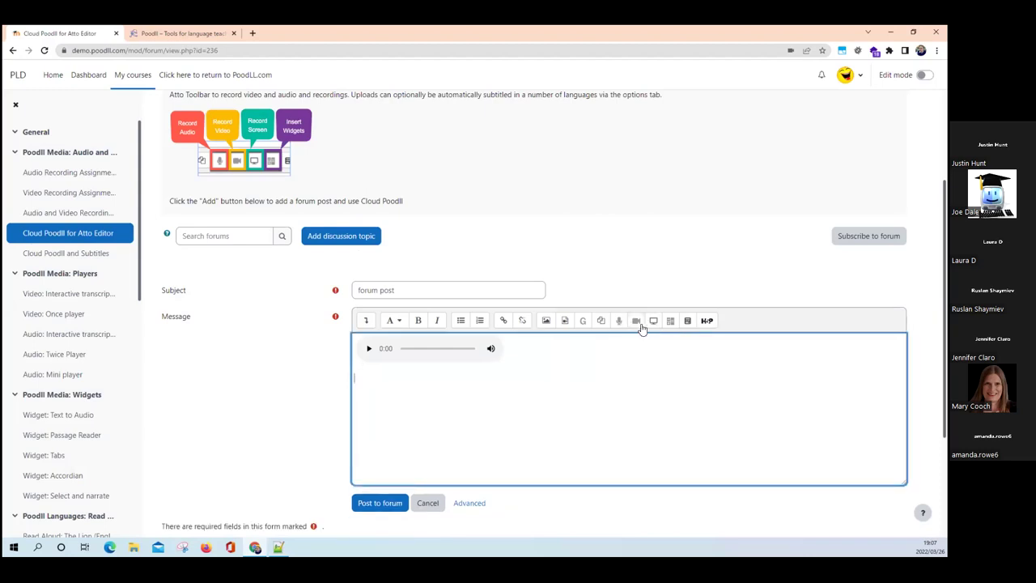
- Record a webcam video of about one second, play it back, save it into the forum message, and view the inserted clip
click(638, 322)
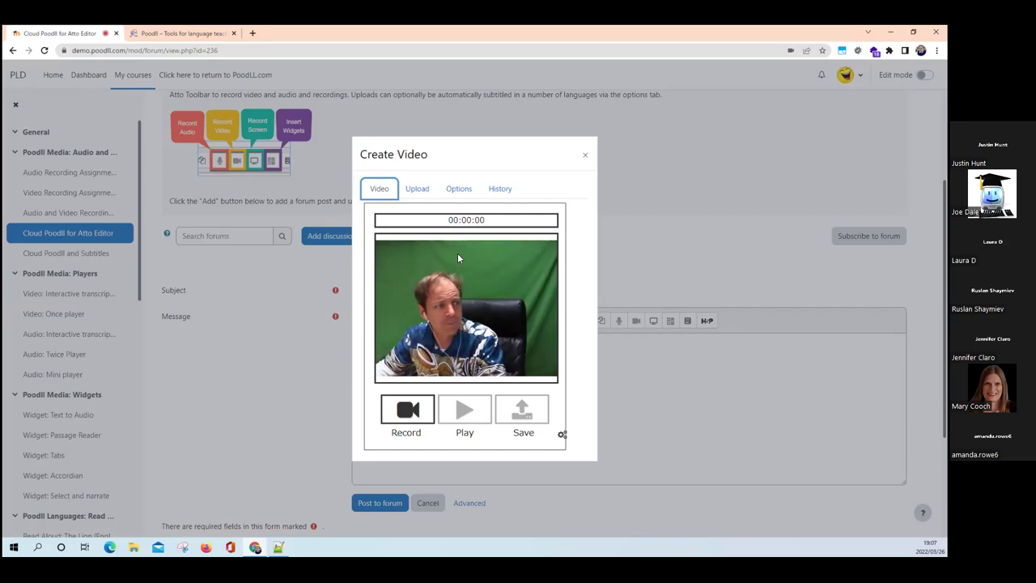
click(411, 412)
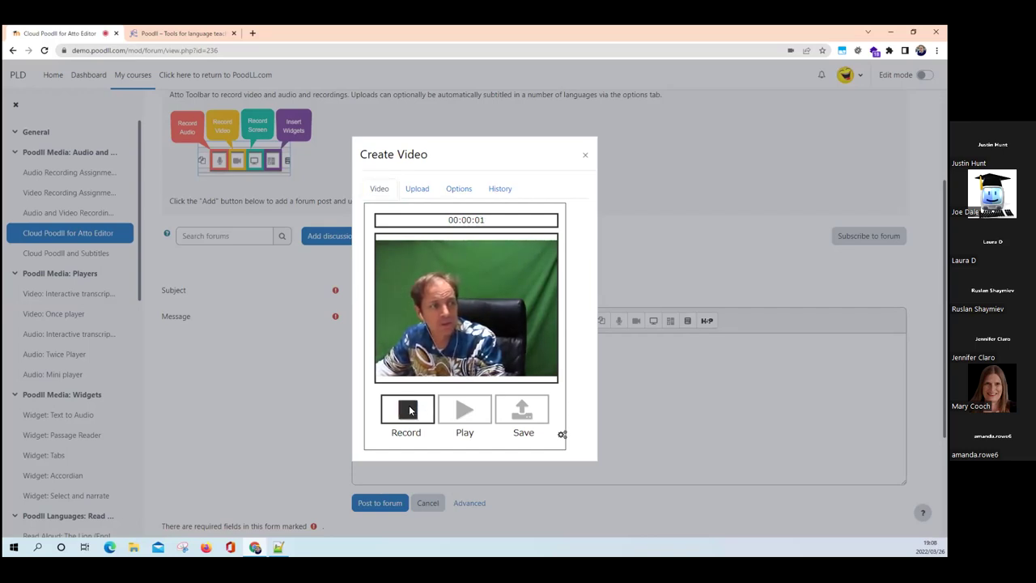
click(410, 410)
click(465, 411)
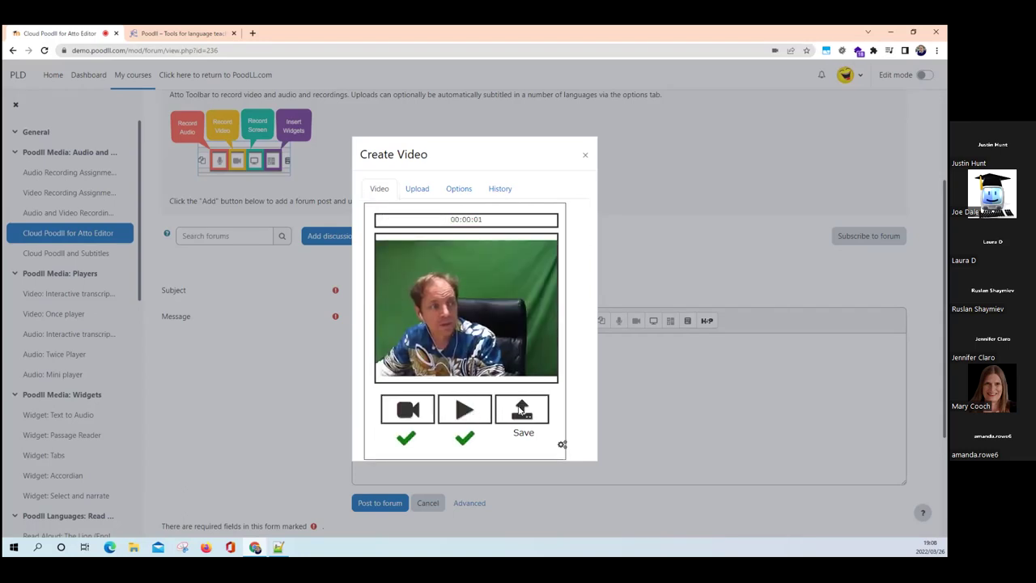
click(522, 410)
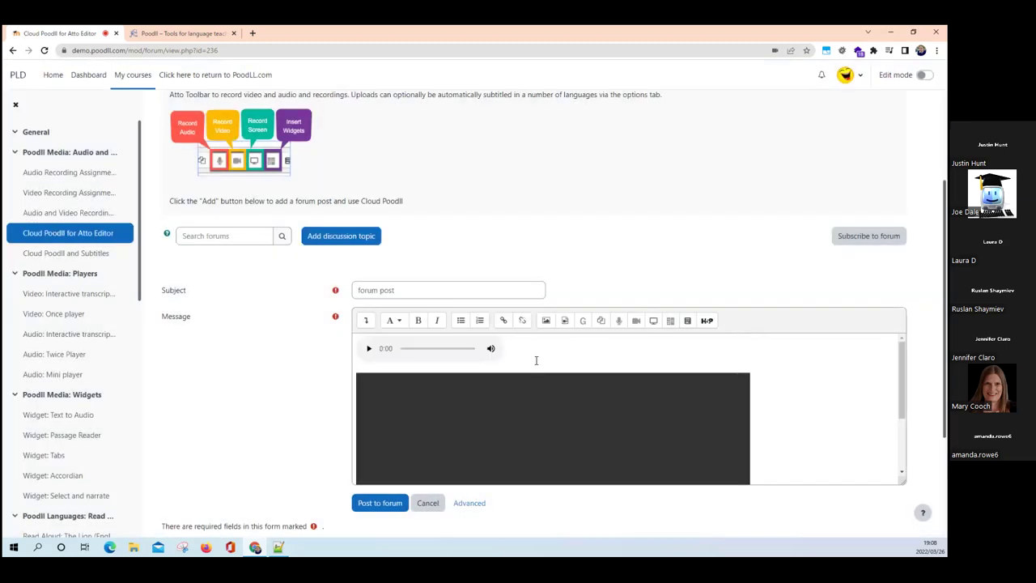
click(536, 360)
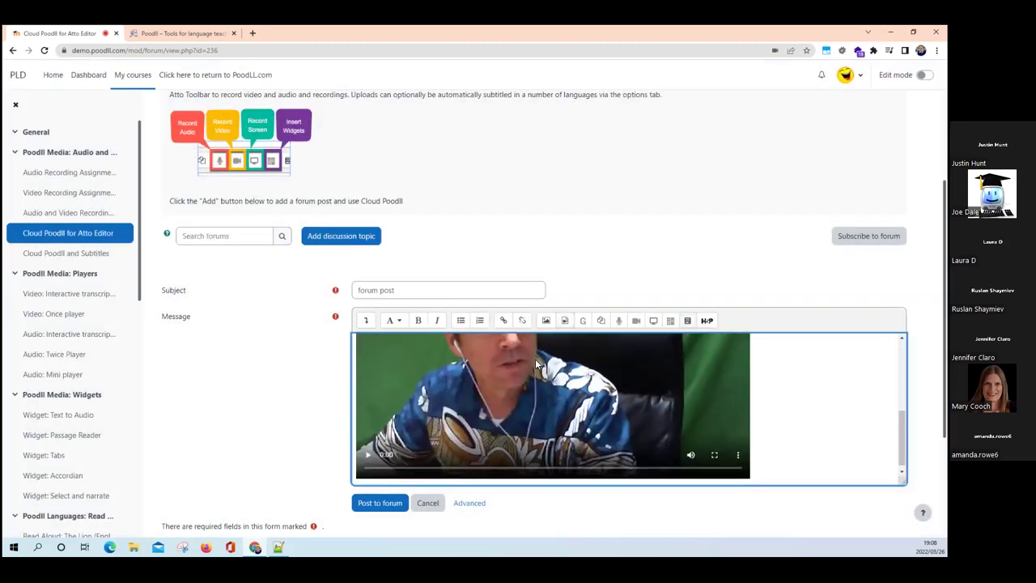
scroll(534, 365, down, 5)
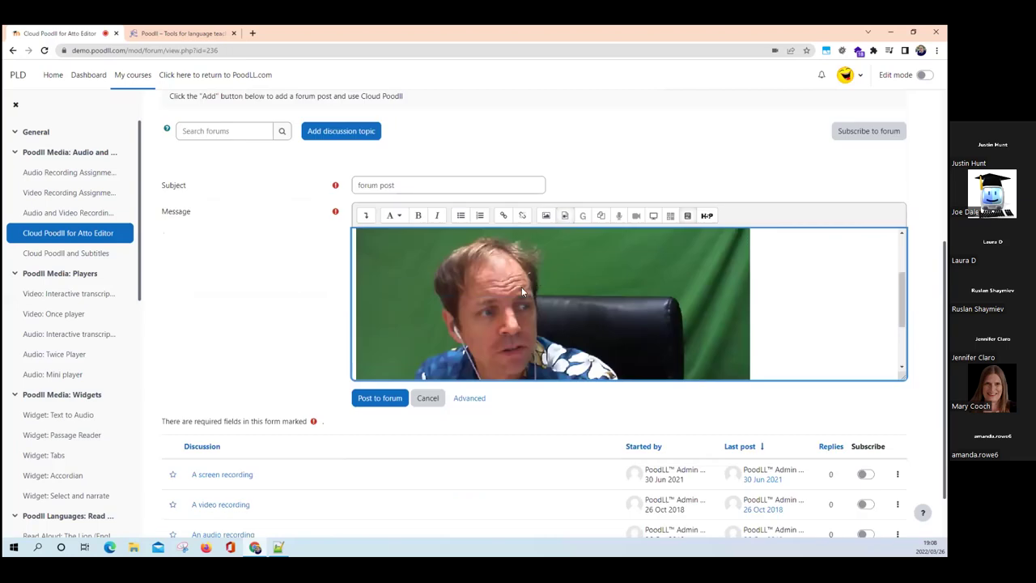
- Post the message with its audio and video recordings to the forum, and open the new discussion to view it
click(392, 352)
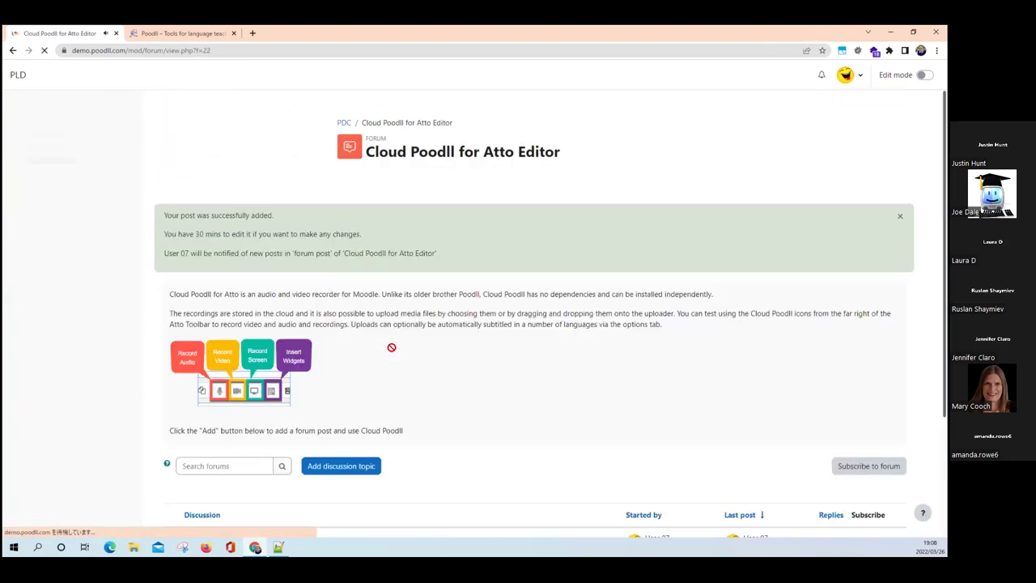
scroll(322, 415, down, 3)
click(217, 381)
scroll(418, 283, down, 3)
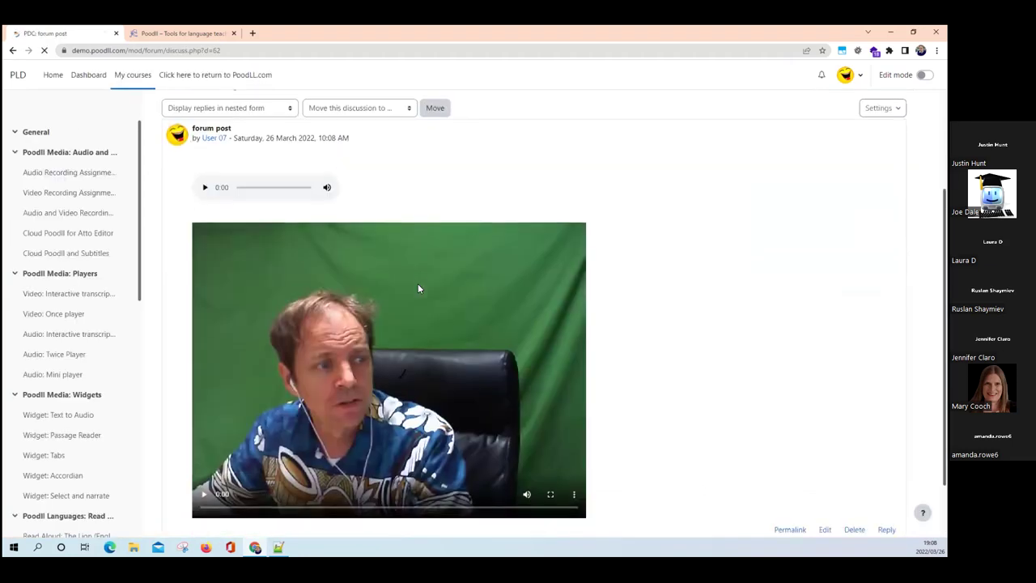
scroll(418, 283, up, 2)
scroll(418, 284, down, 2)
scroll(418, 283, up, 2)
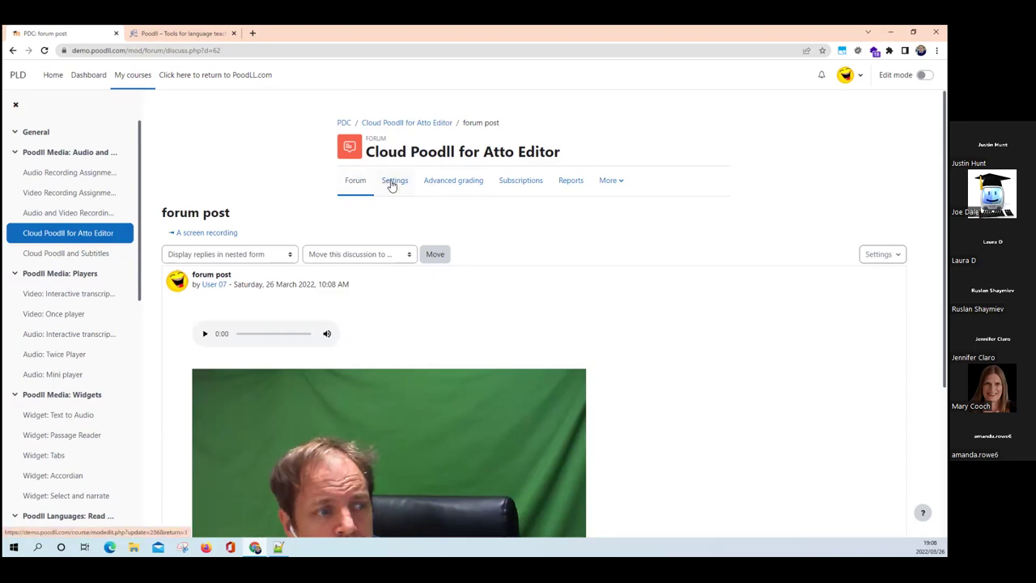
- Return to the PDC course page, open Audio Recording Assignment (submission and feedback), and look over its overview
click(344, 124)
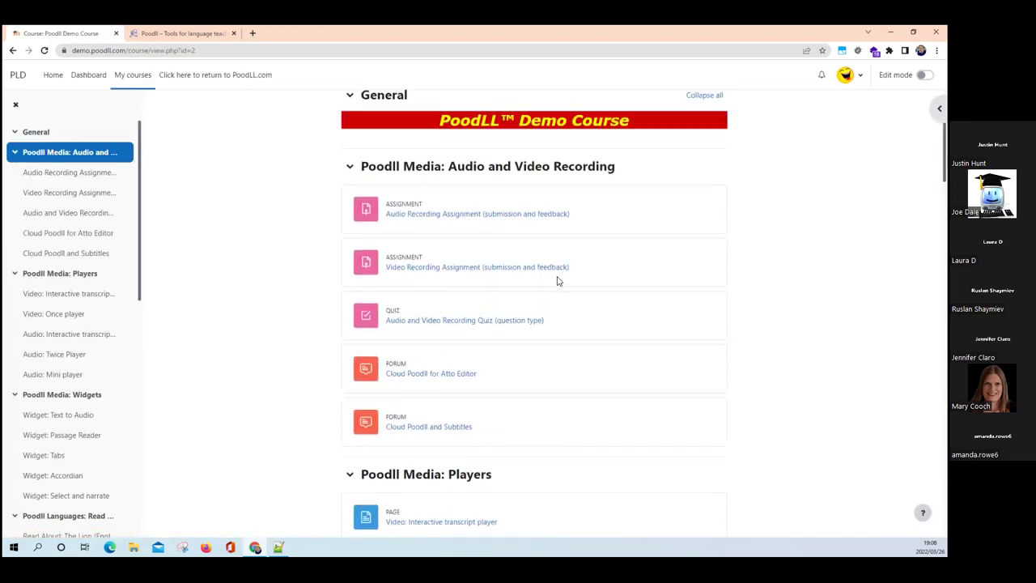
scroll(557, 281, down, 1)
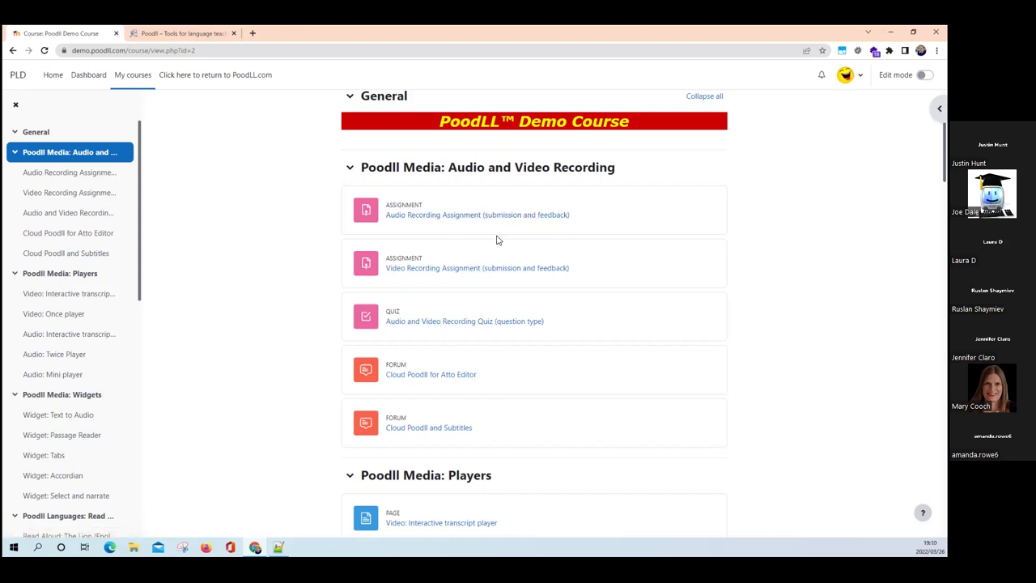
scroll(497, 239, down, 1)
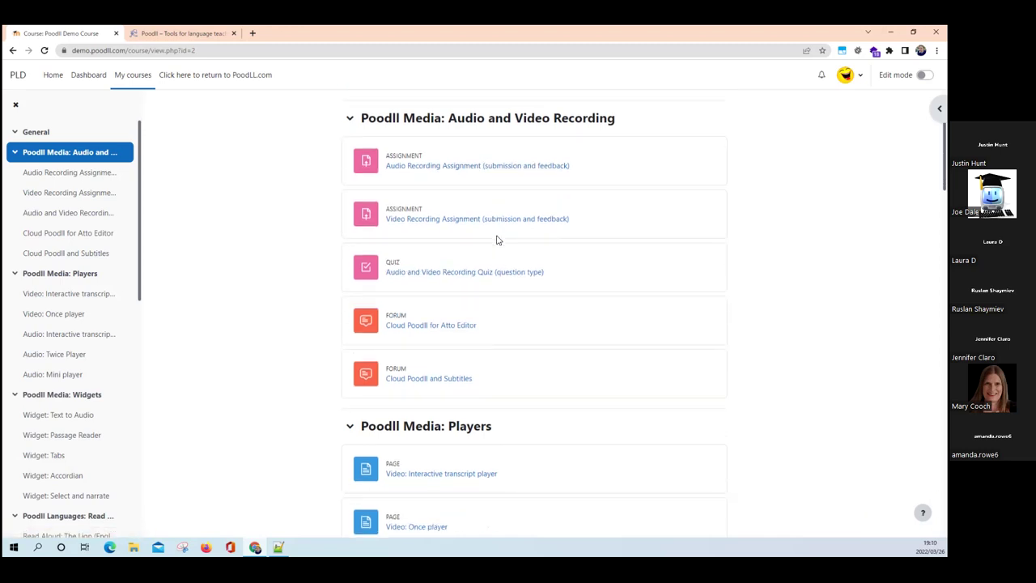
click(480, 167)
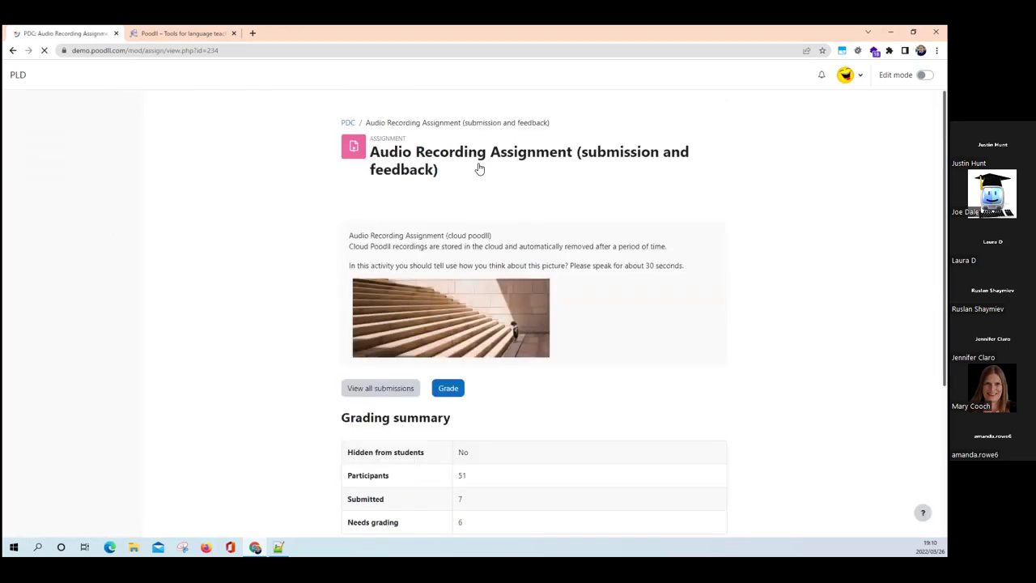
scroll(476, 168, down, 3)
scroll(477, 168, up, 3)
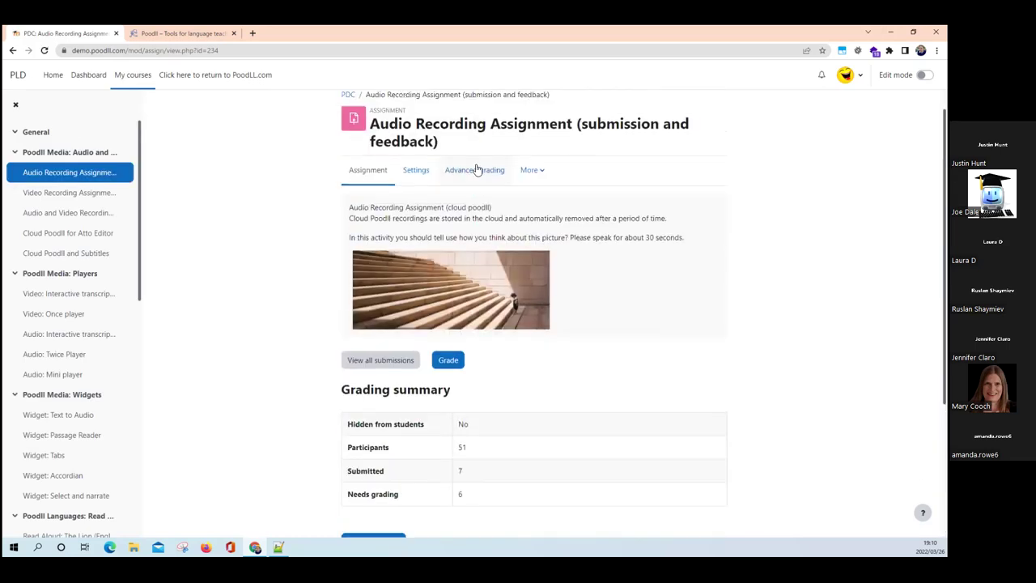
scroll(476, 166, down, 1)
scroll(477, 166, up, 1)
- Open the audio recording assignment's settings and go to the submission types section
click(423, 177)
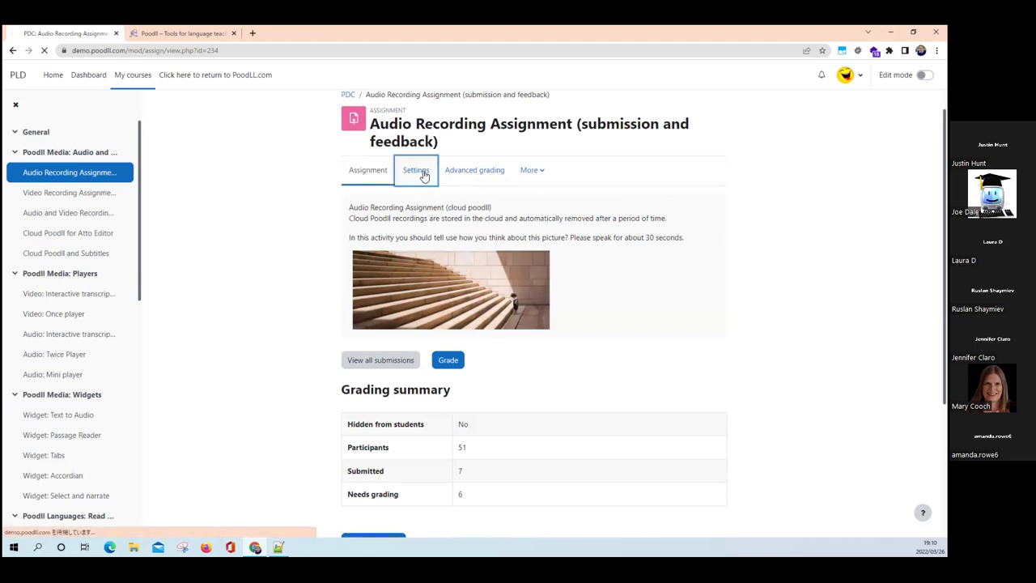
scroll(424, 176, down, 2)
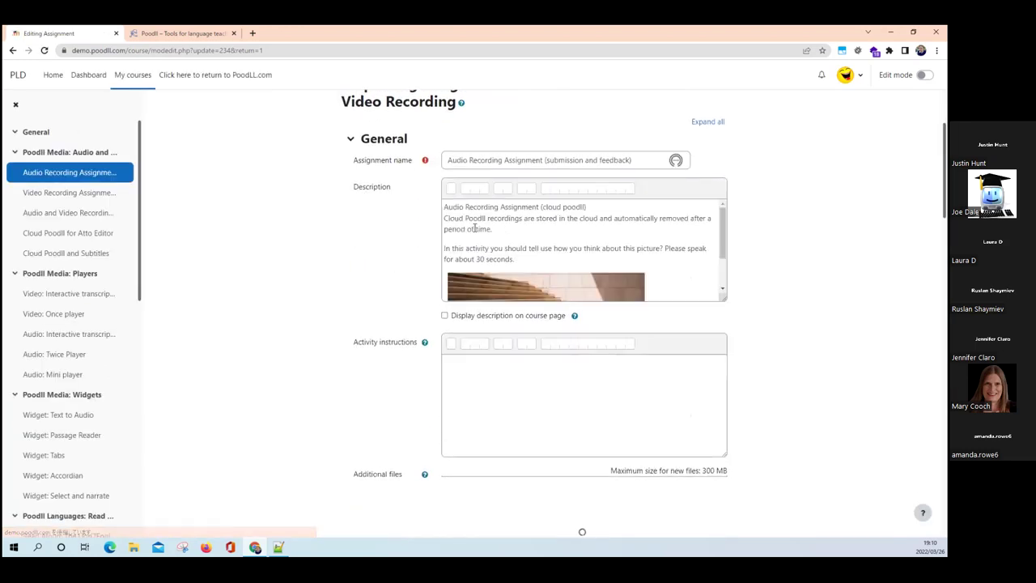
scroll(495, 234, down, 4)
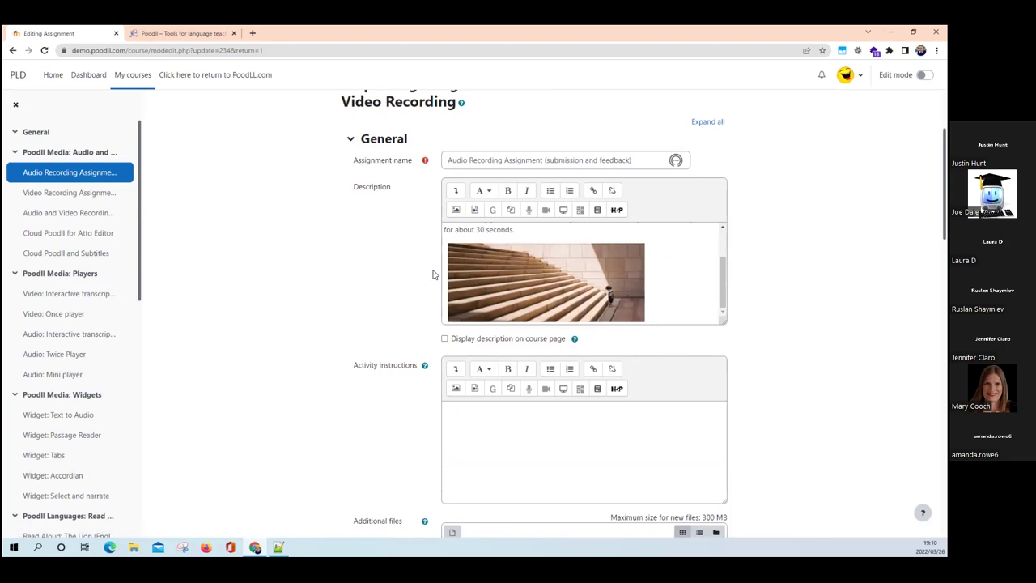
scroll(433, 272, down, 1)
scroll(427, 243, up, 1)
scroll(426, 236, down, 5)
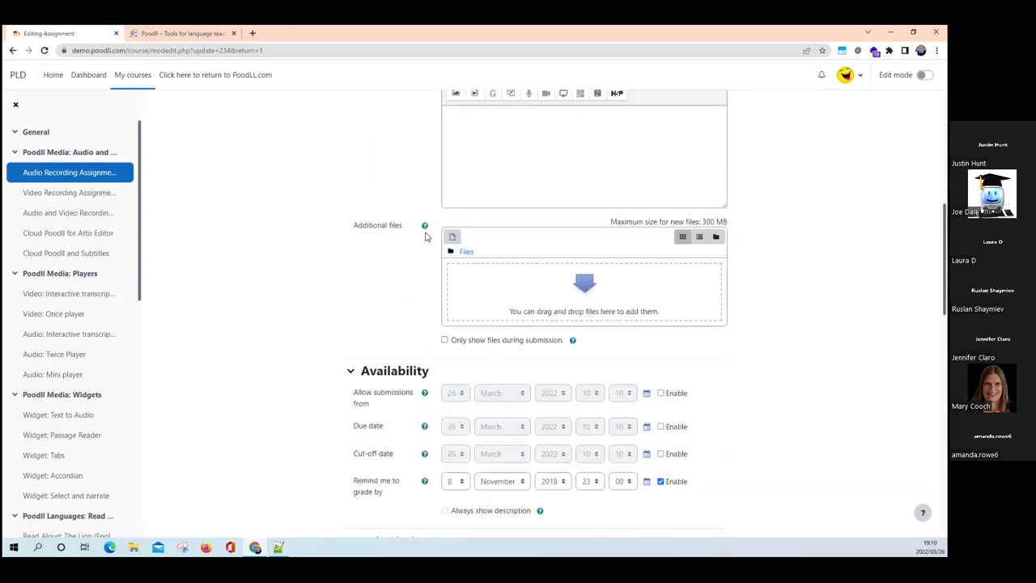
scroll(427, 235, down, 4)
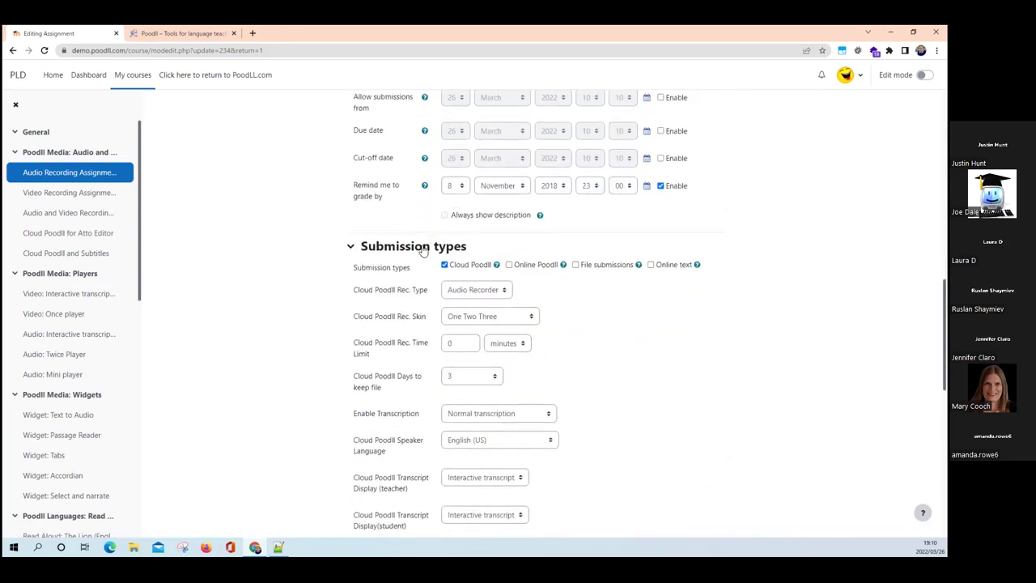
- Check the choices for the Cloud Poodll recorder type and recorder skin, keeping Audio Recorder and One Two Three
click(478, 293)
click(533, 294)
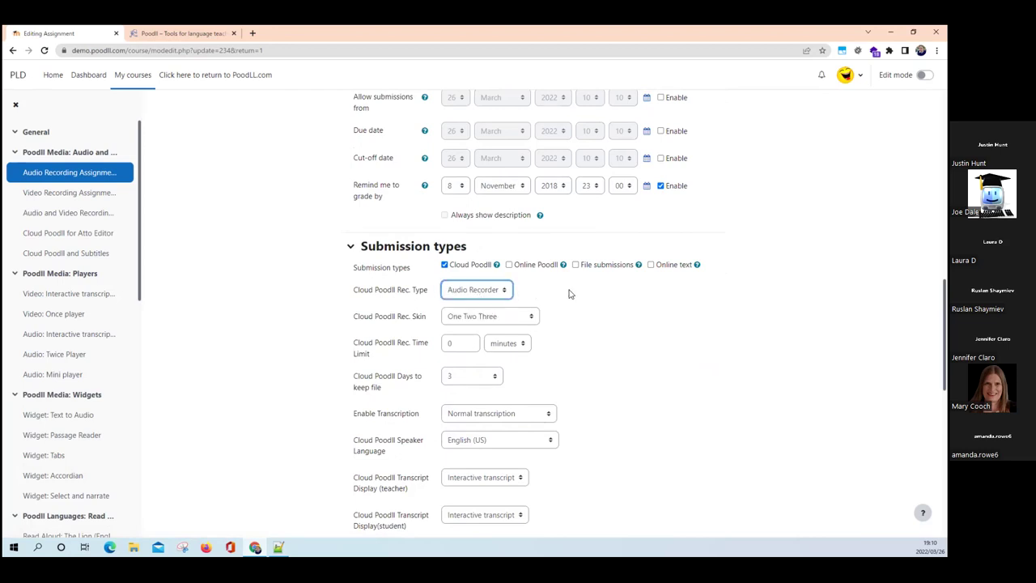
click(526, 317)
click(527, 316)
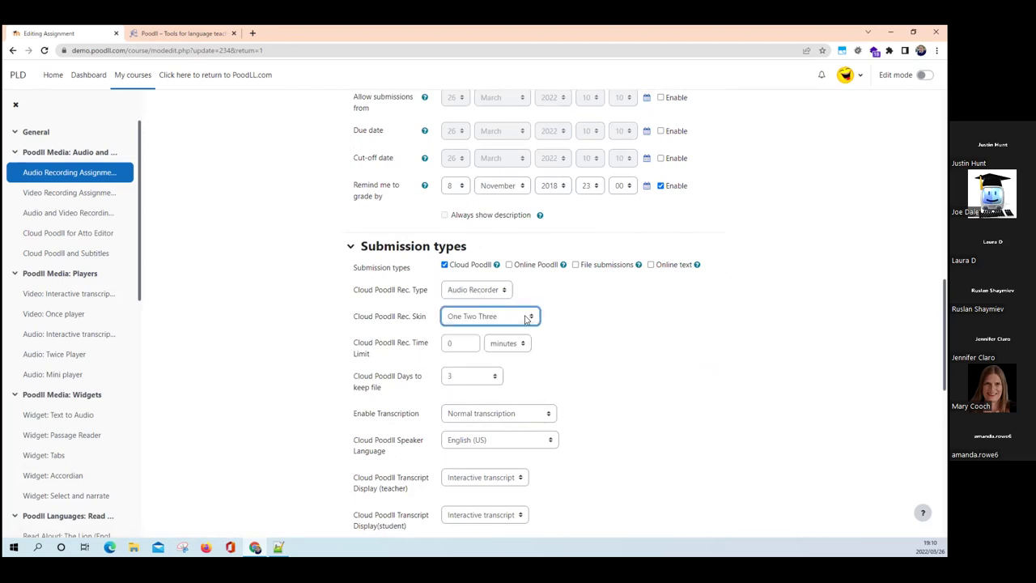
- Set the Cloud Poodll recording time limit to 5 minutes and the days to keep the file to 365
double_click(448, 340)
text(5)
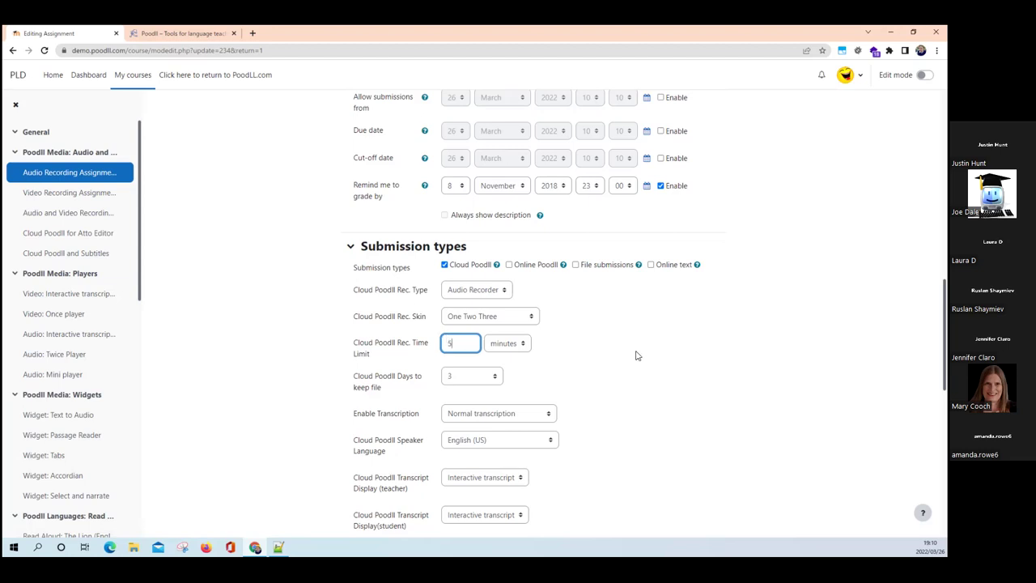
scroll(636, 354, down, 3)
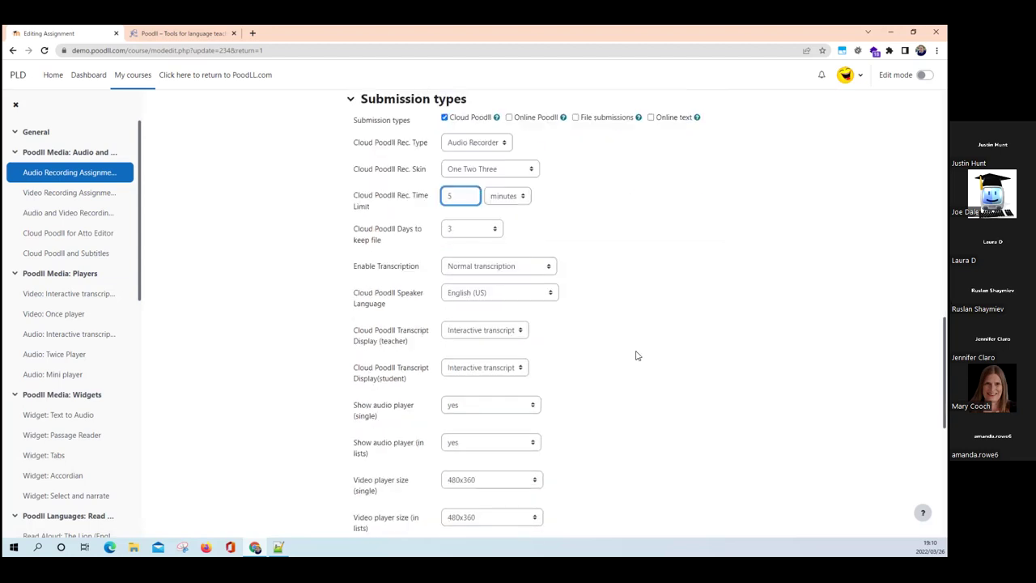
click(462, 231)
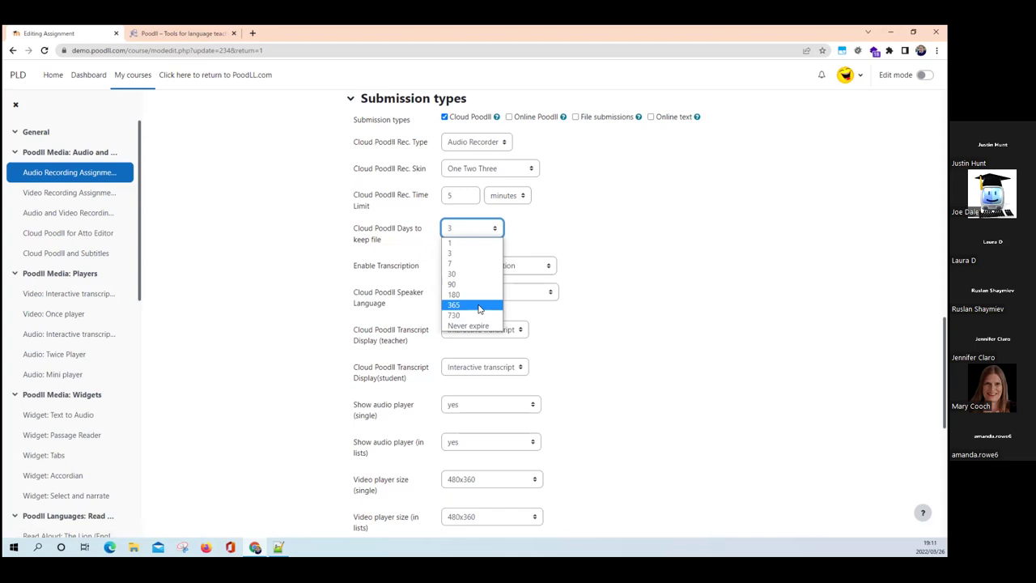
click(479, 307)
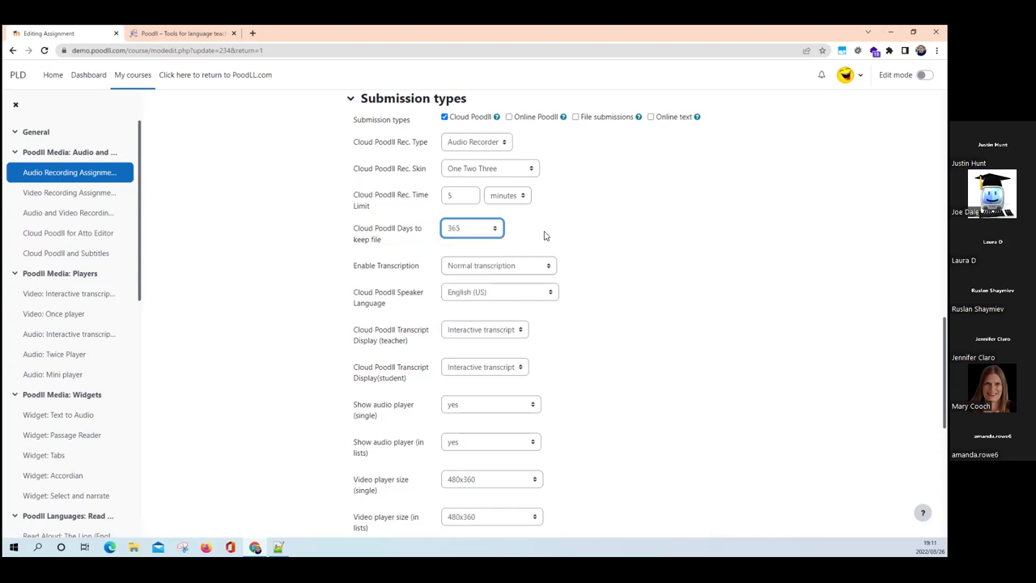
- Look over the remaining assignment settings, then save them and display the assignment
scroll(564, 232, down, 1)
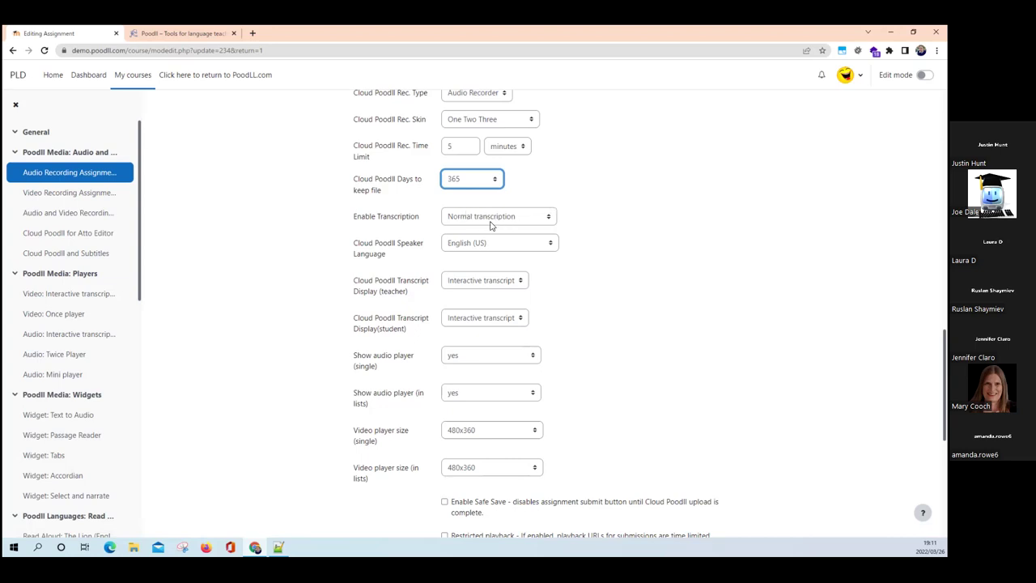
scroll(394, 219, up, 3)
scroll(395, 218, down, 2)
scroll(396, 218, down, 8)
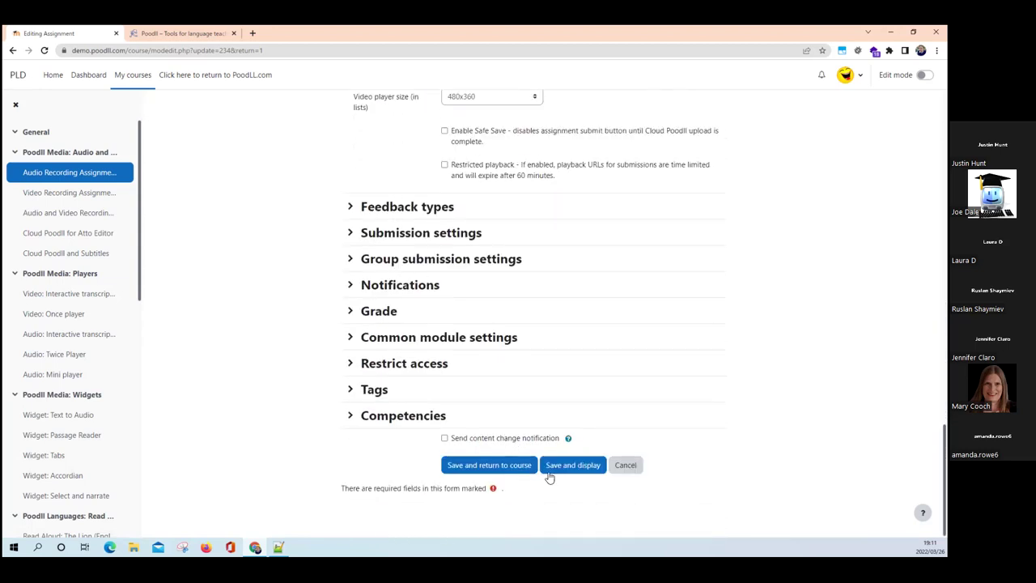
click(574, 464)
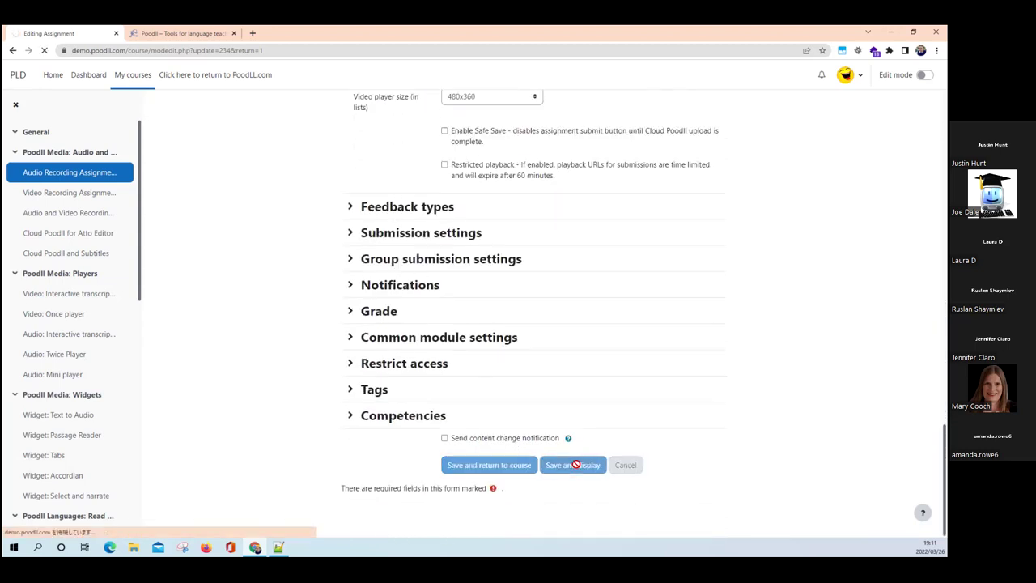
- Start adding a submission to the assignment and bring its audio recorder into view
scroll(548, 433, down, 4)
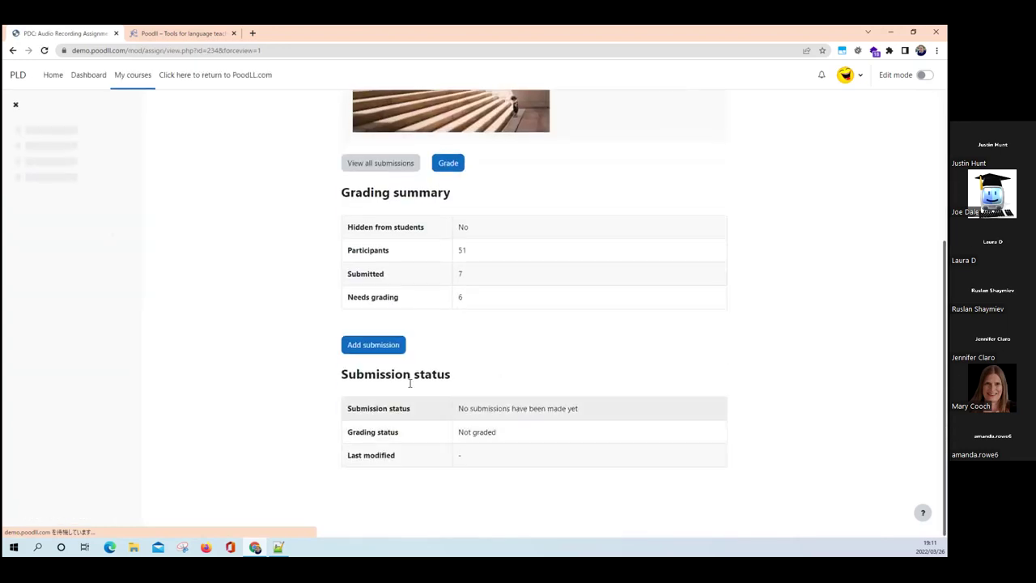
click(380, 346)
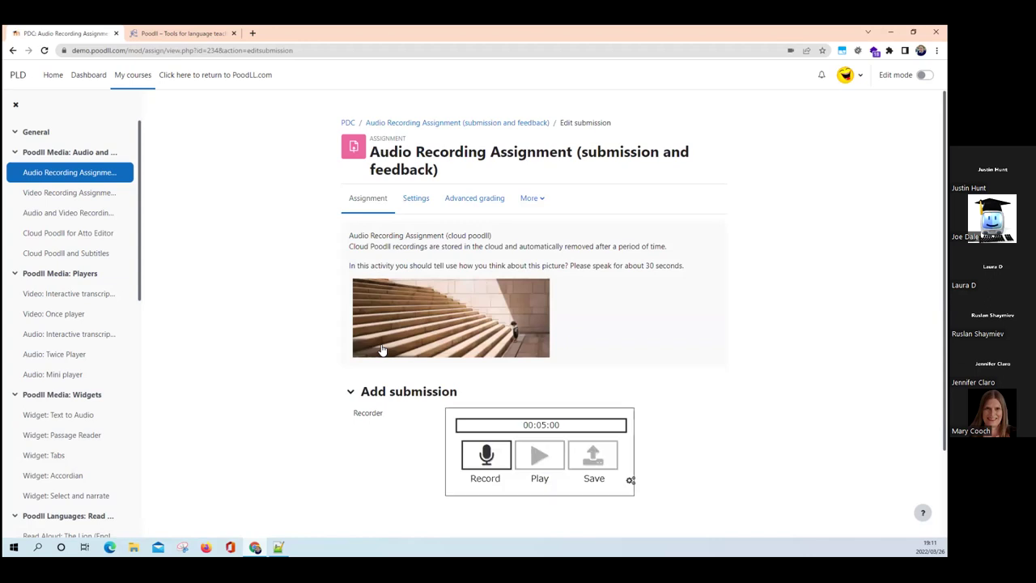
scroll(382, 350, down, 2)
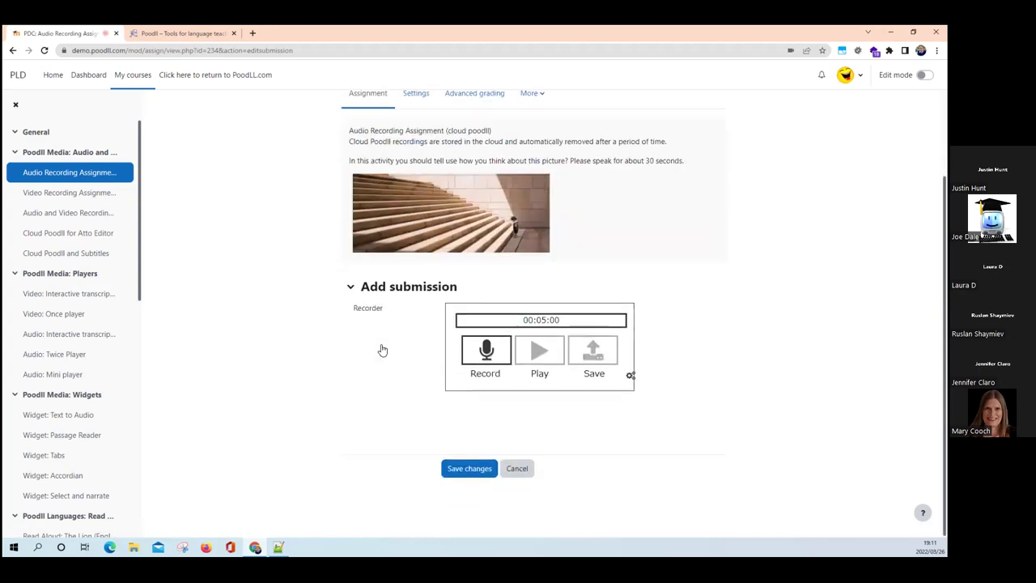
scroll(534, 407, up, 1)
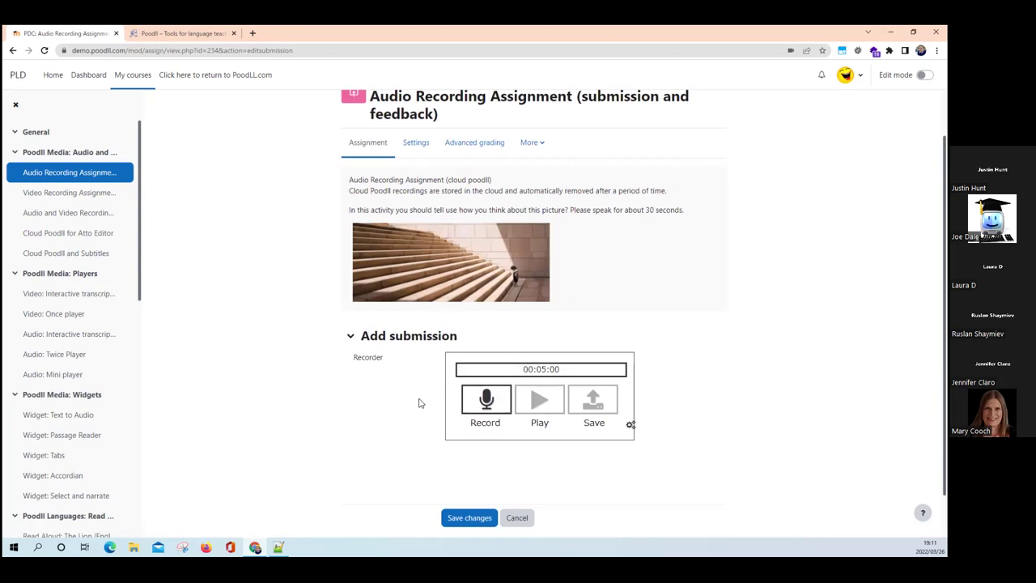
- Record an audio clip of about 13 seconds, play it back, upload it, and save the submission
click(488, 402)
click(487, 400)
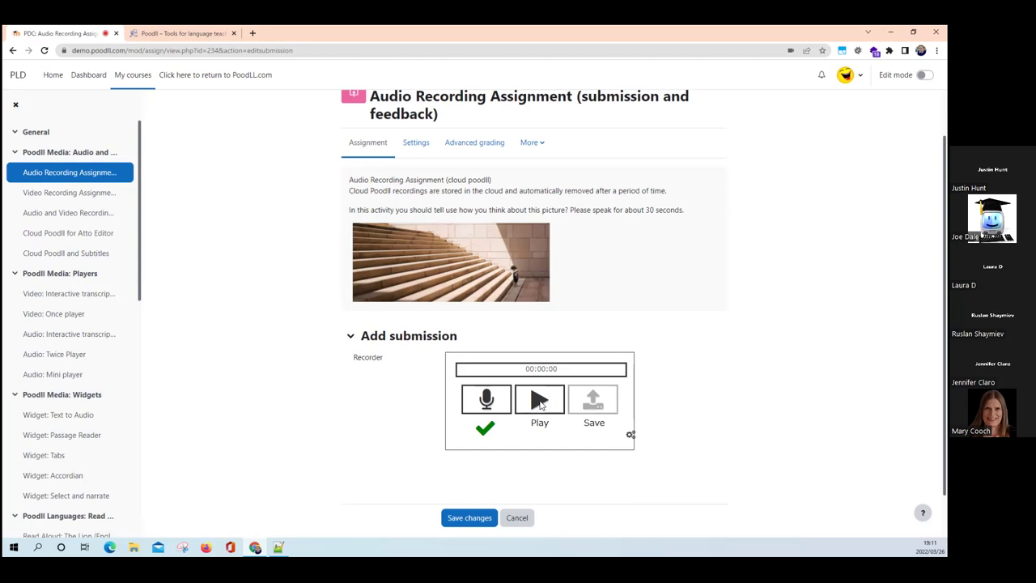
click(539, 401)
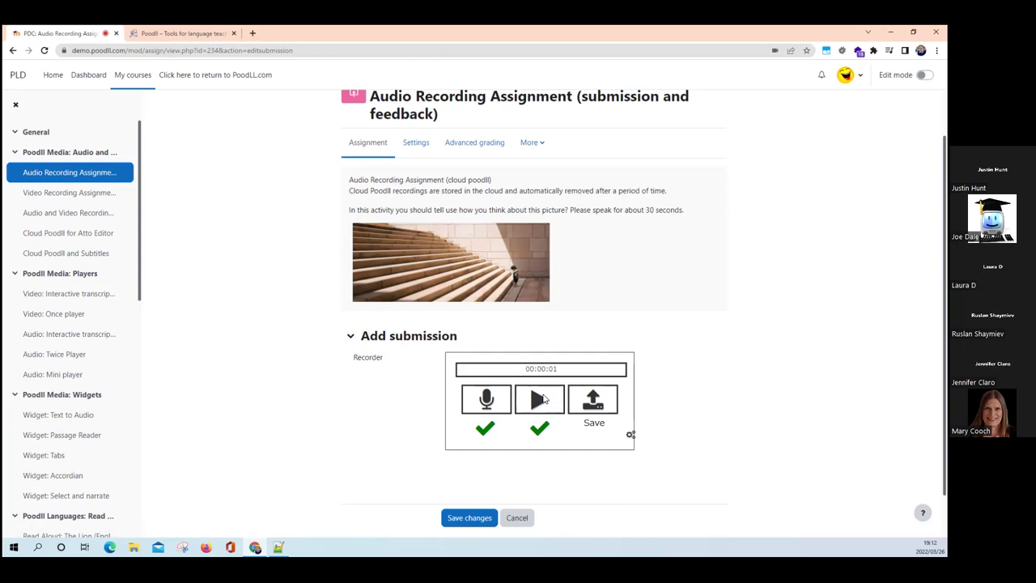
click(592, 401)
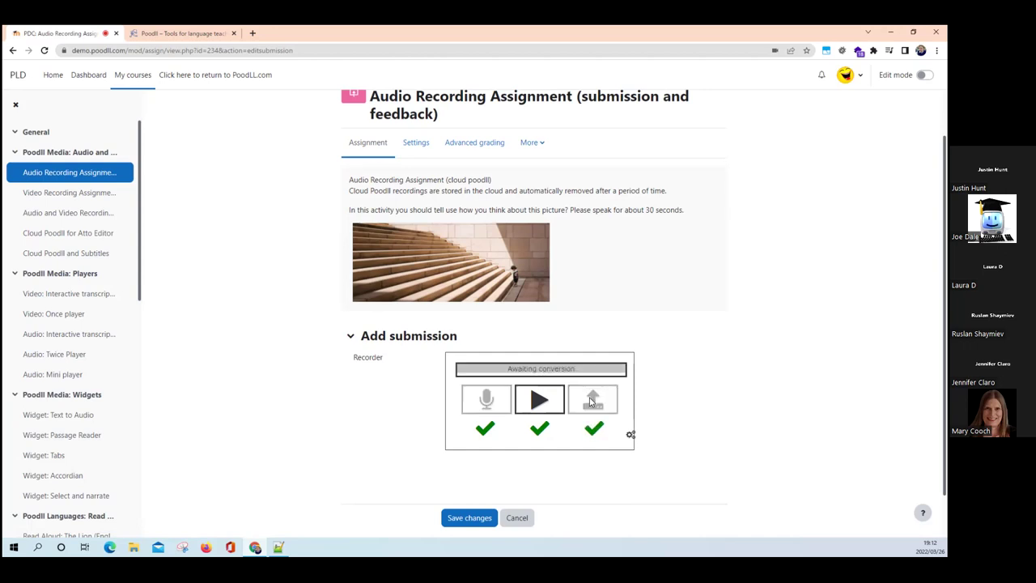
scroll(591, 401, down, 1)
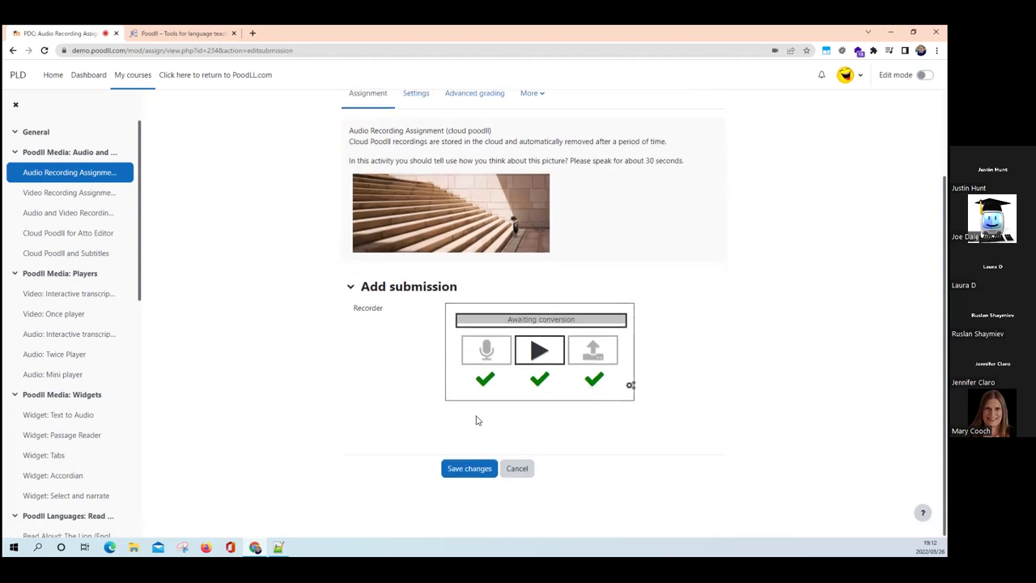
click(466, 465)
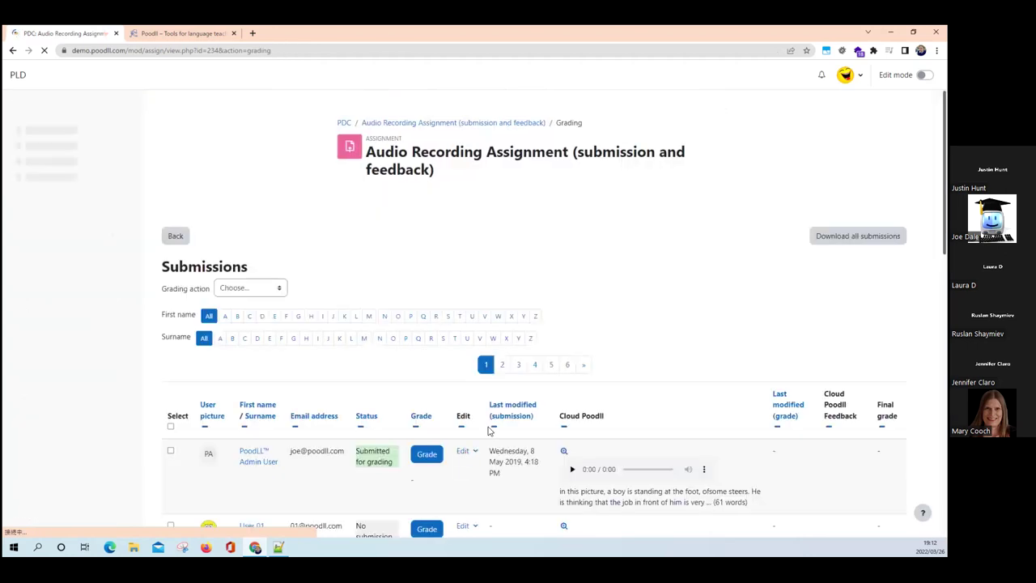
- Sort the assignment's submissions by last modified submission date with the most recent first
scroll(596, 354, down, 3)
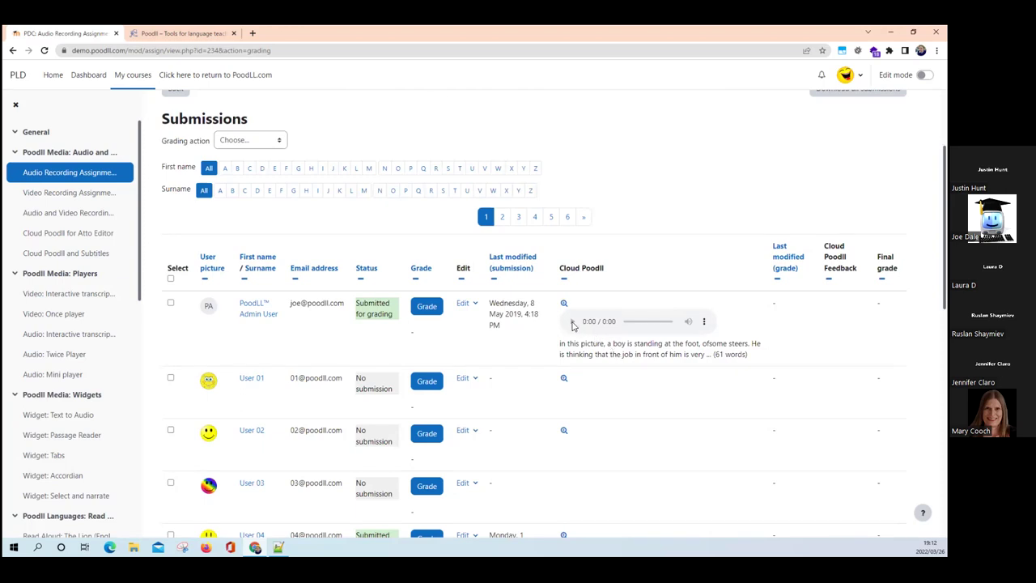
click(512, 270)
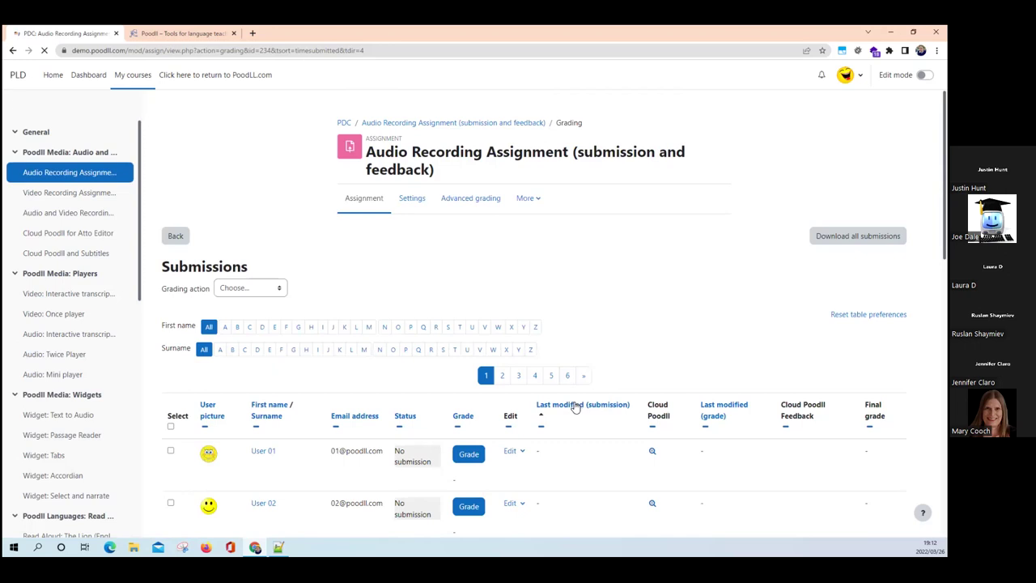
click(576, 406)
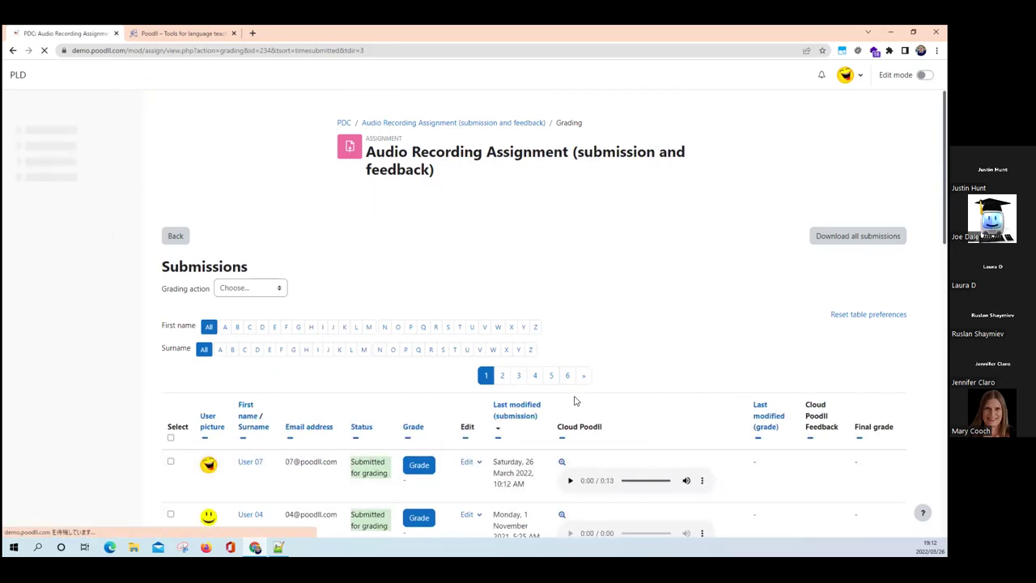
scroll(559, 388, down, 1)
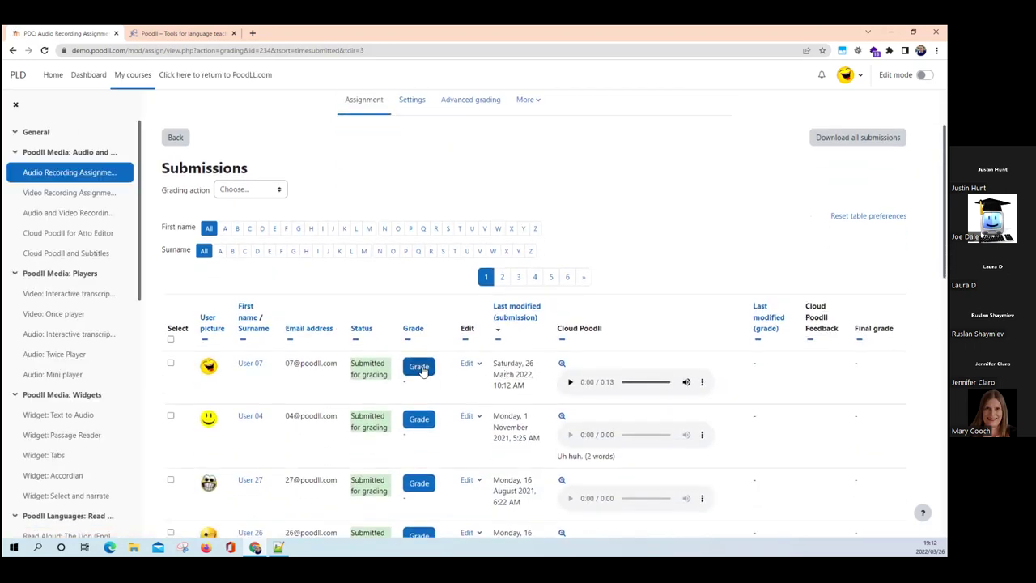
- Open the most recent submission for grading and play the start of its audio recording, then pause it
click(420, 367)
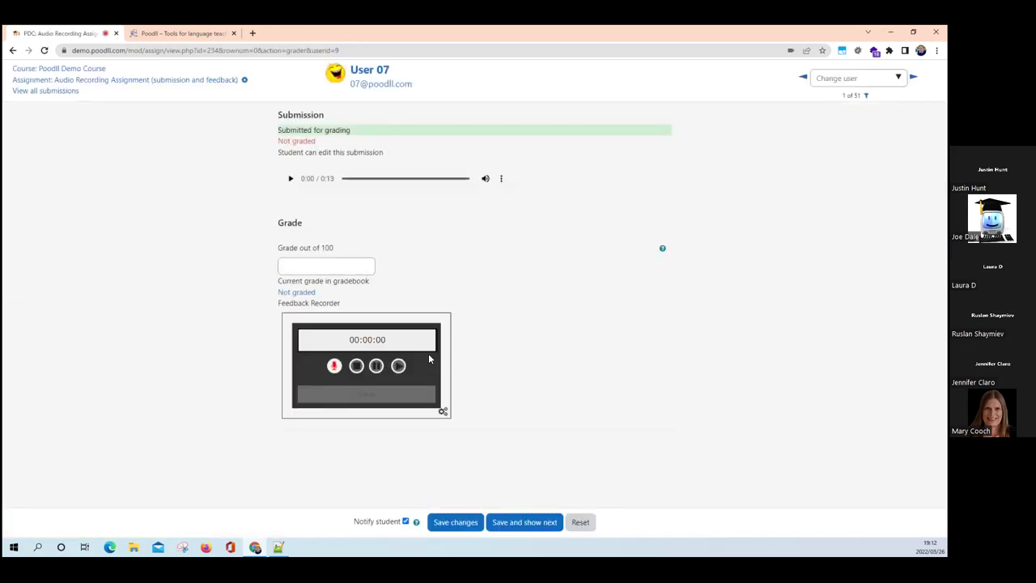
click(292, 179)
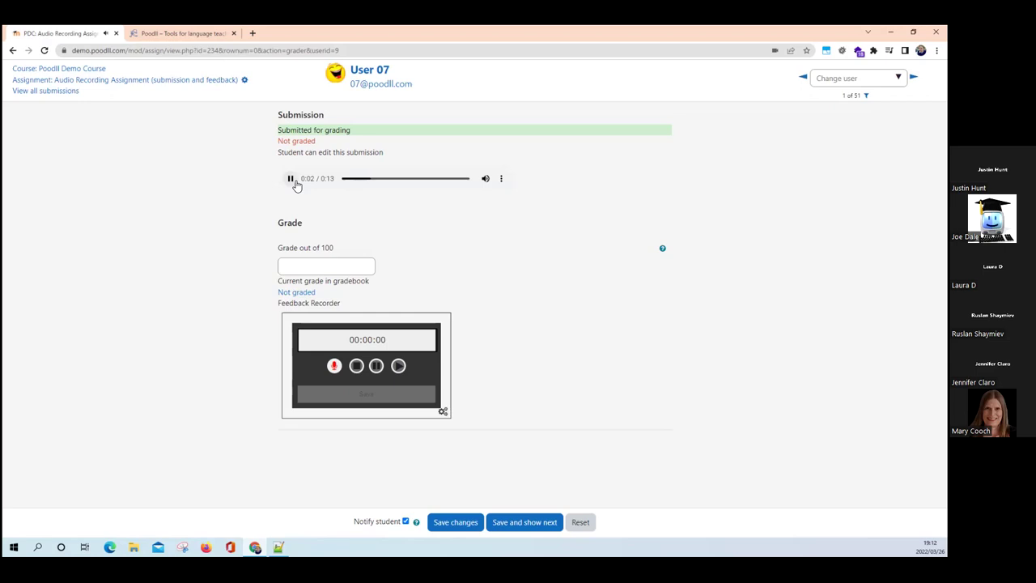
click(295, 181)
- Grade the submission 76 out of 100, turn off the student notification, and save the changes
click(309, 268)
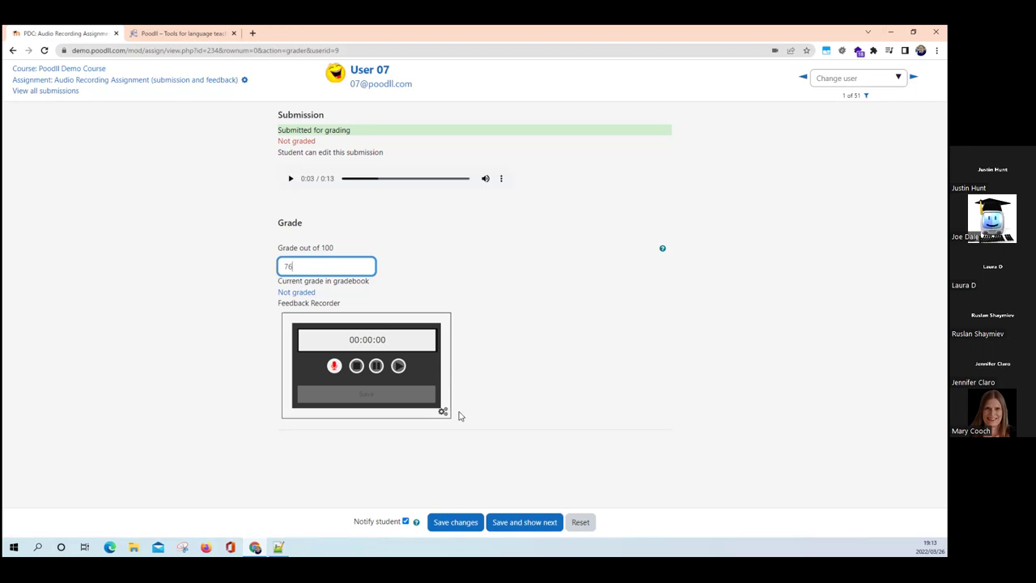
click(406, 521)
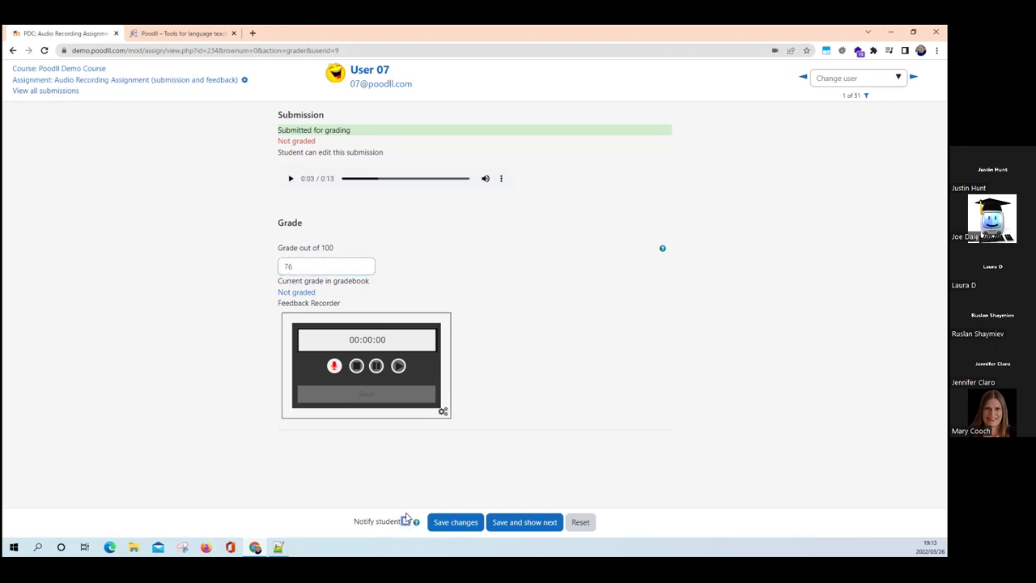
click(455, 522)
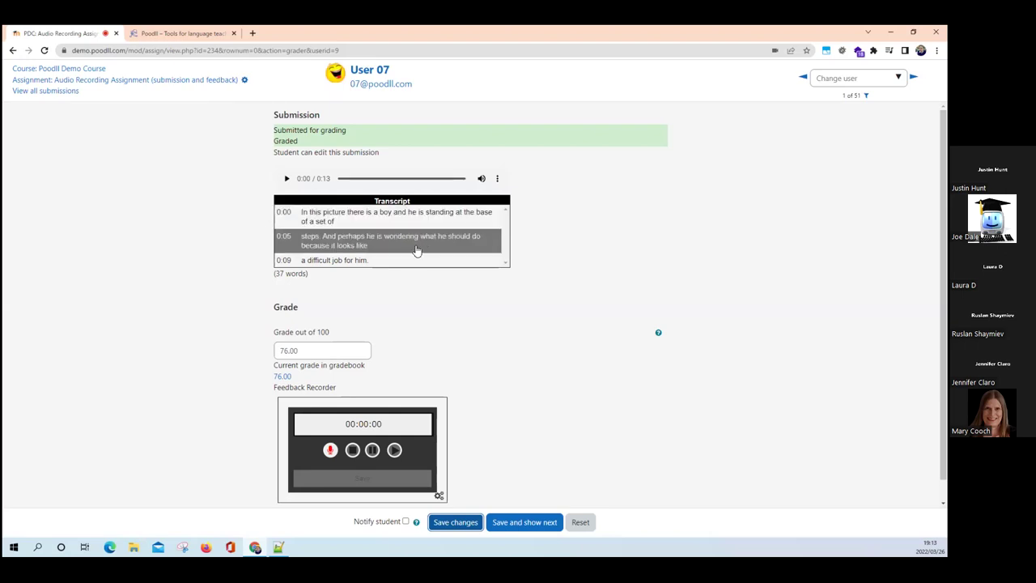
- Return to the list of all submissions and check the graded entry with its recording and transcript
click(63, 92)
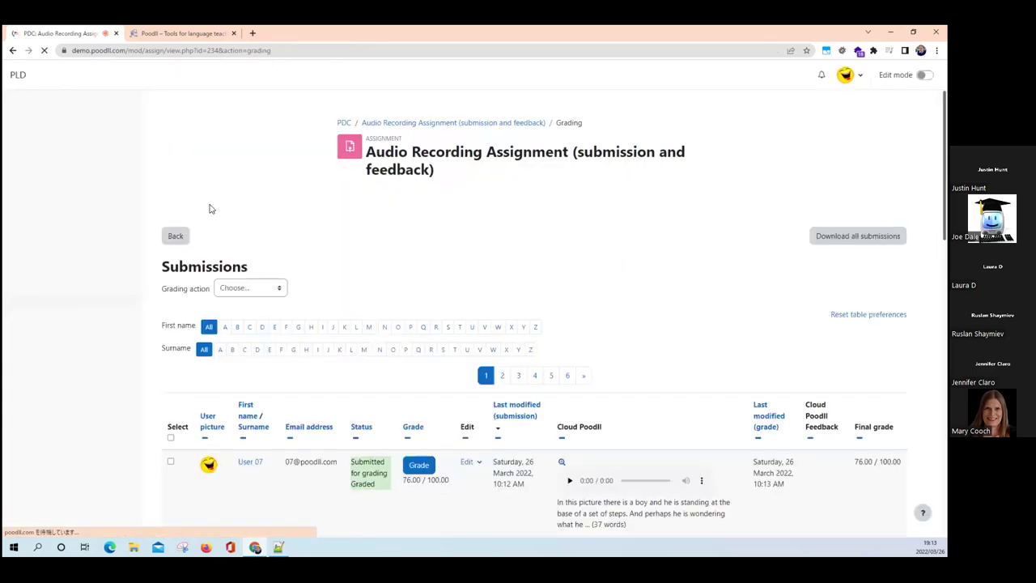
scroll(499, 412, down, 3)
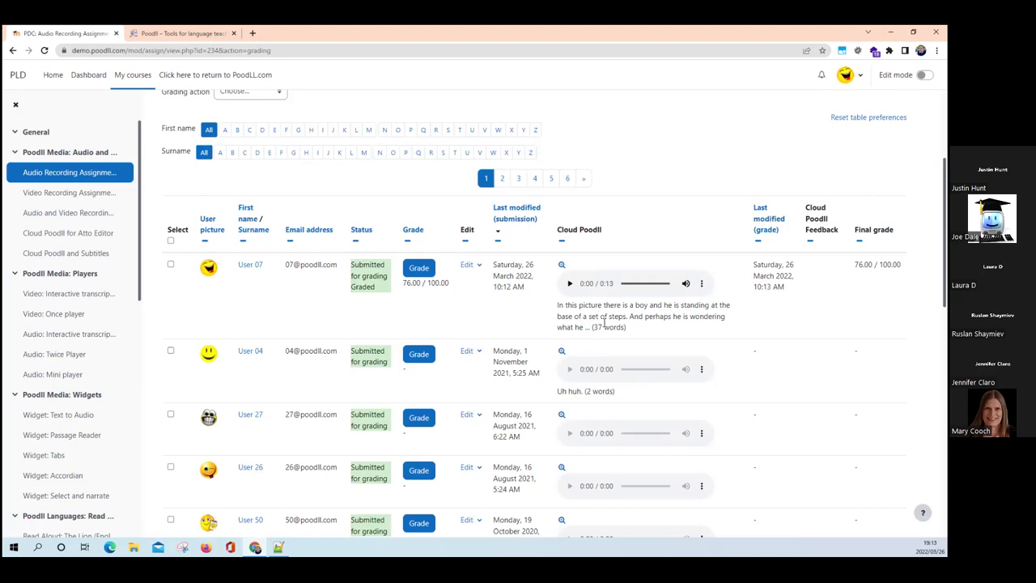
scroll(604, 323, up, 3)
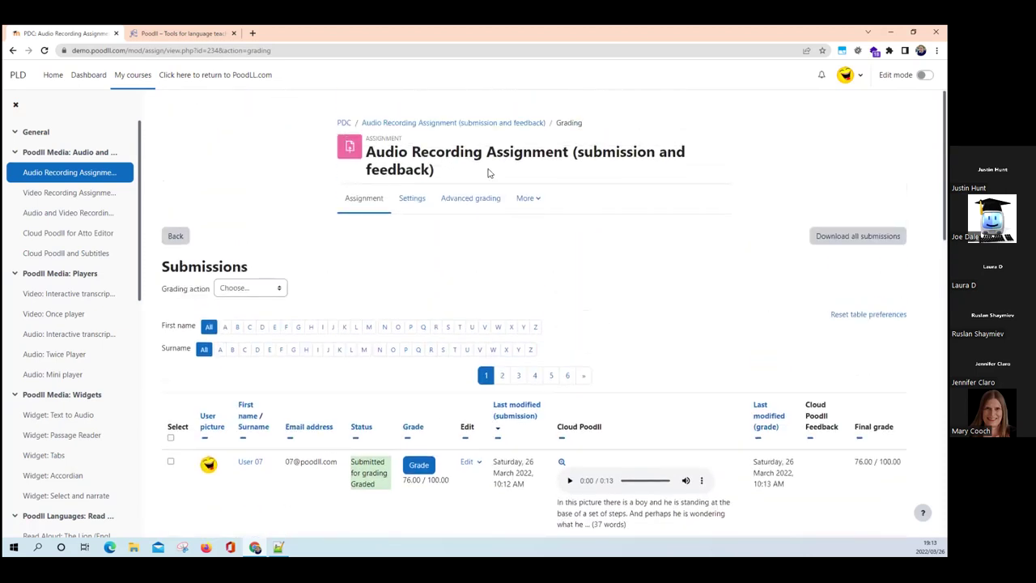
- Open the Video Recording Assignment from the course page and start adding a submission to examine its video recorder
click(345, 123)
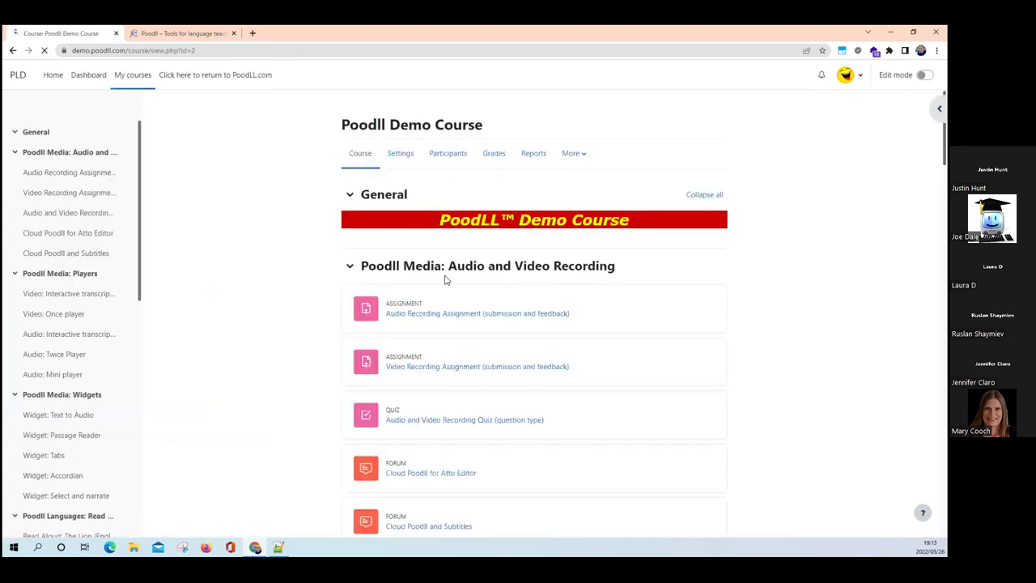
scroll(445, 279, down, 1)
click(457, 320)
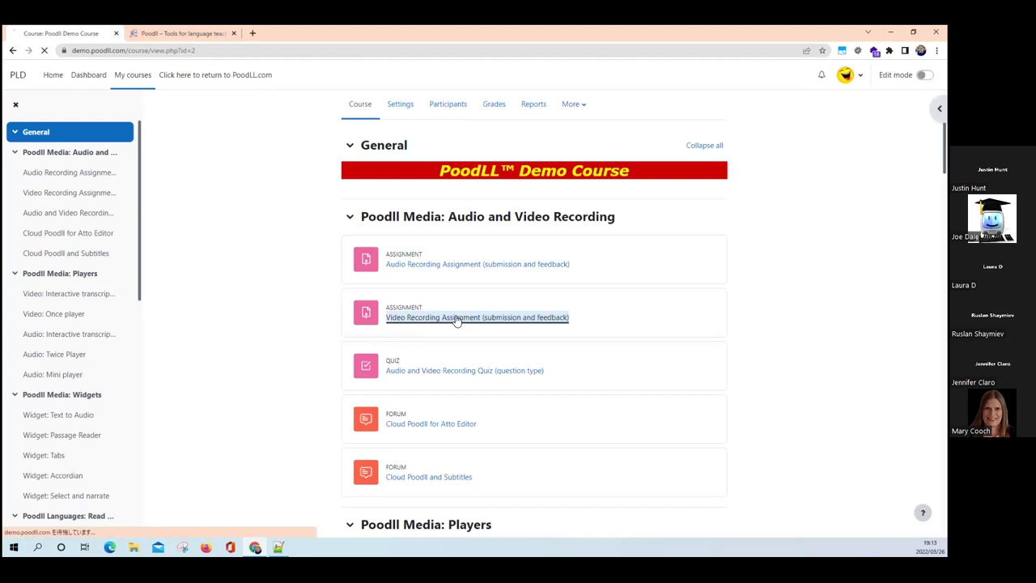
scroll(458, 321, down, 2)
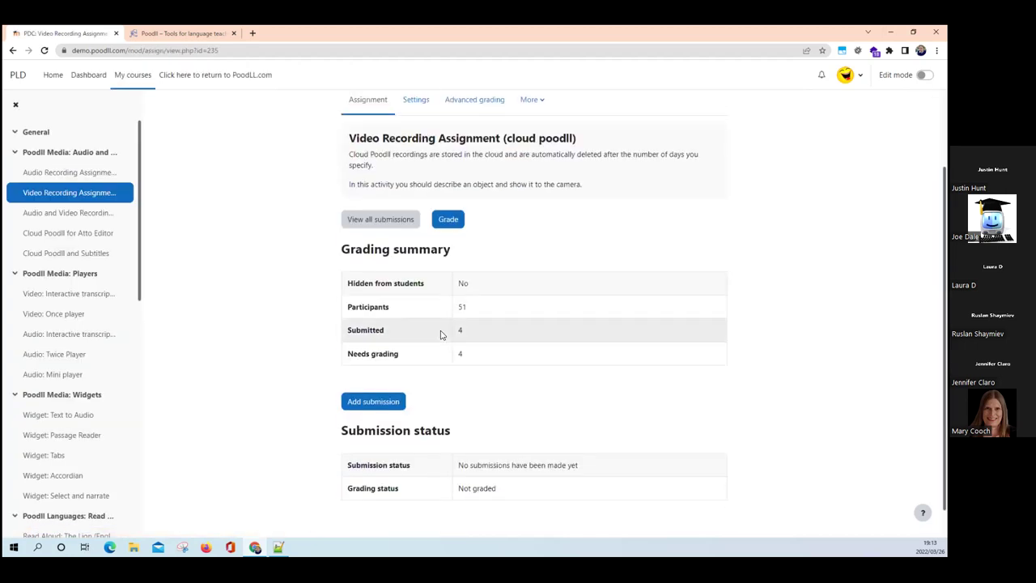
scroll(441, 335, down, 1)
click(381, 369)
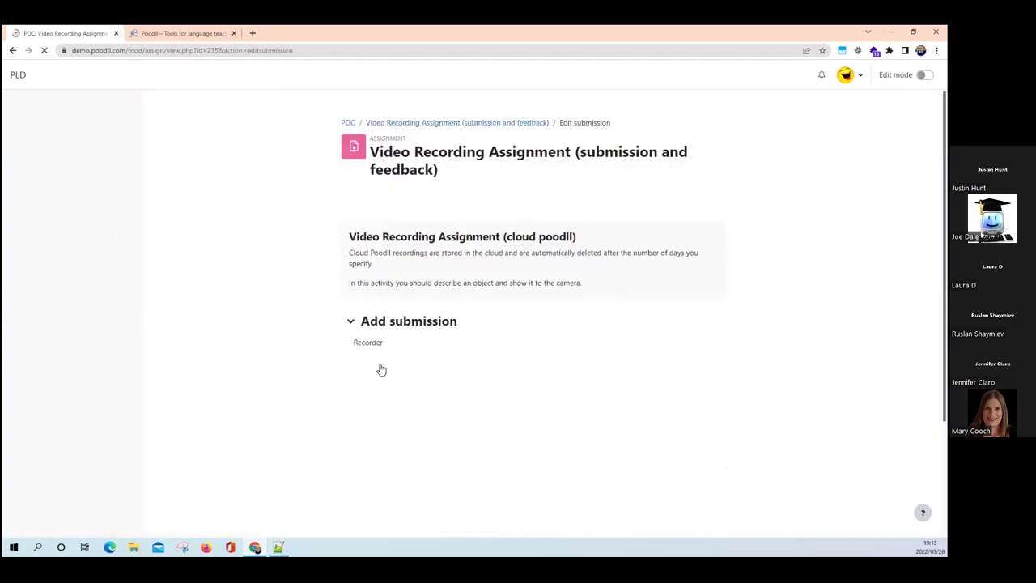
scroll(382, 369, down, 1)
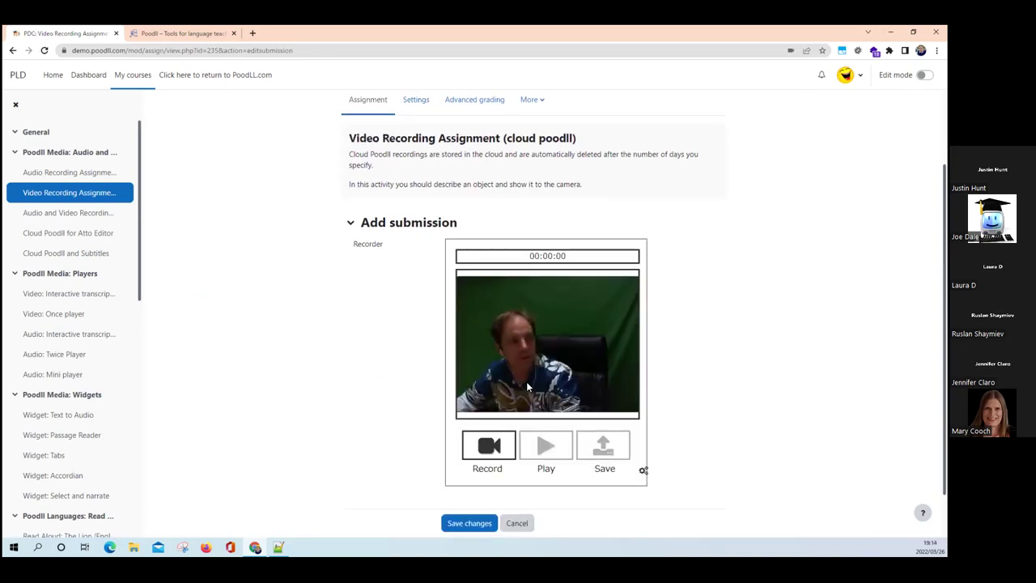
scroll(526, 387, down, 1)
scroll(490, 302, up, 2)
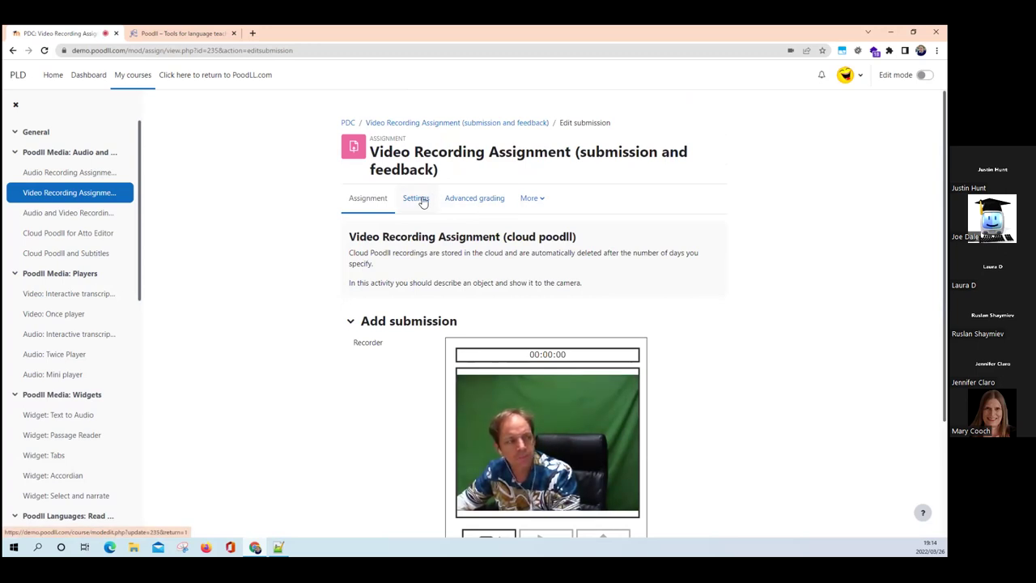
scroll(345, 231, down, 1)
scroll(344, 232, up, 1)
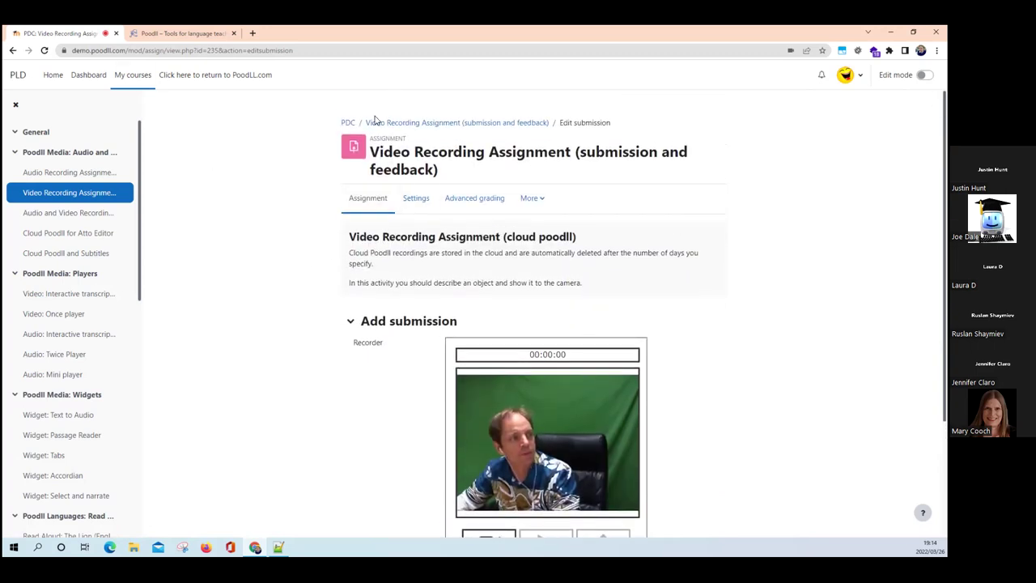
- Open the Audio and Video Recording Quiz from the course page and start an attempt
click(348, 122)
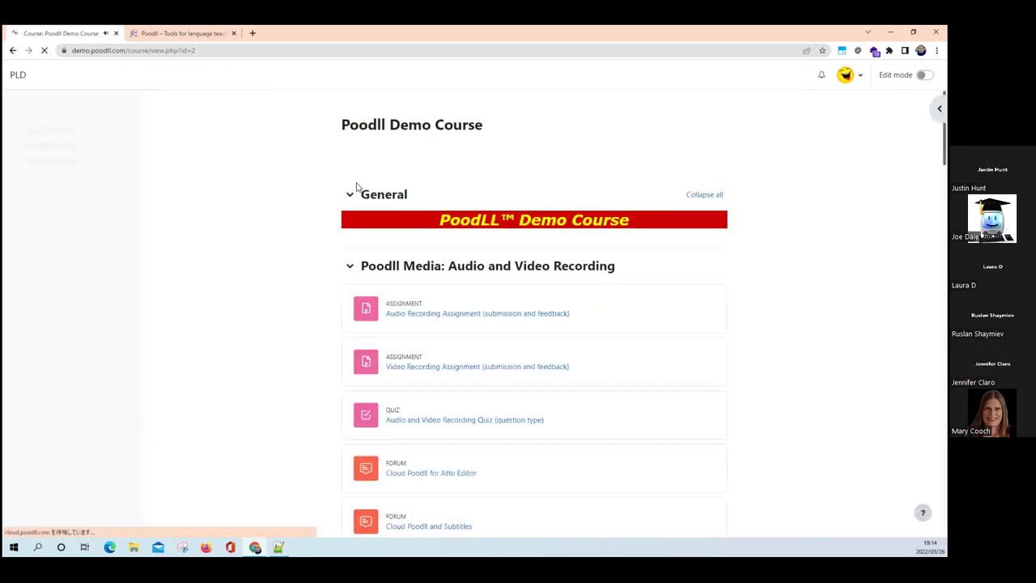
scroll(356, 187, down, 1)
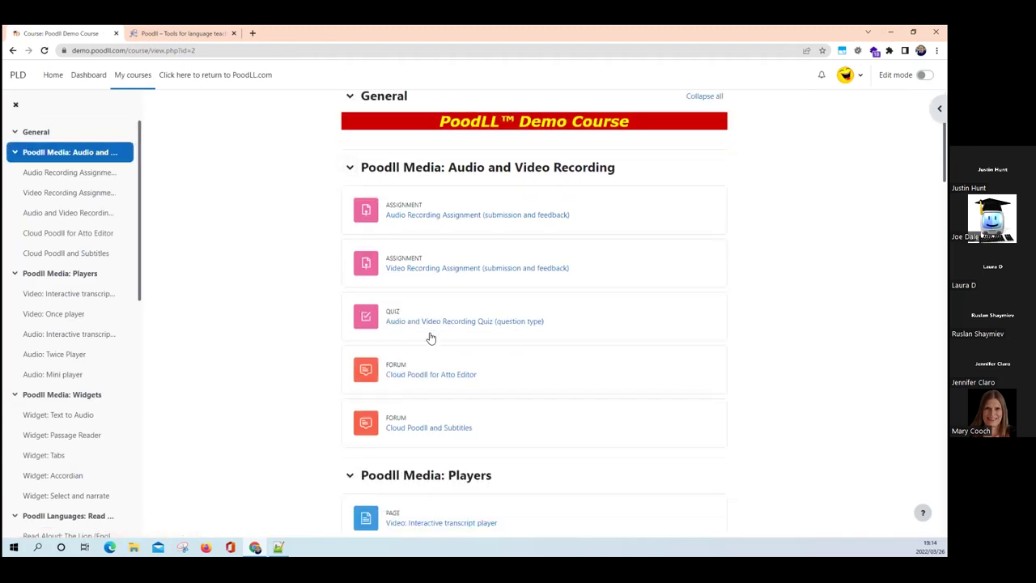
click(474, 322)
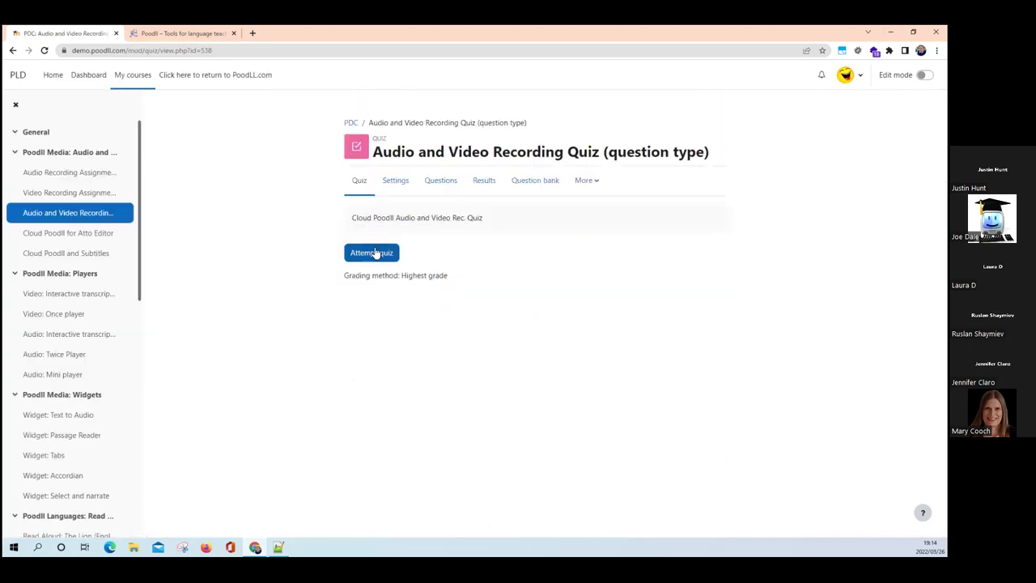
click(371, 253)
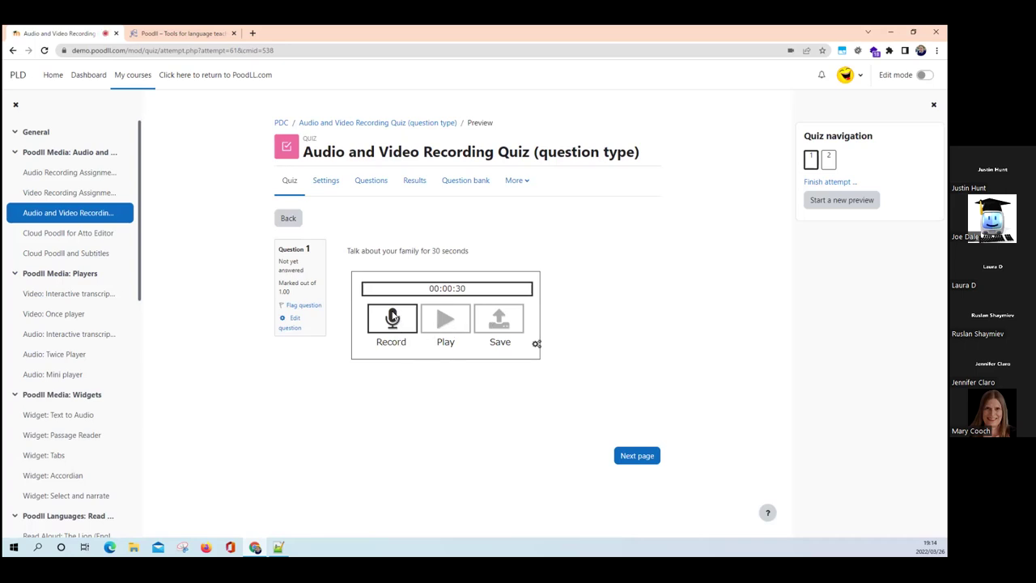
- Record a 30-second audio answer to question 1, play it back, upload it, and continue to question 2
click(392, 317)
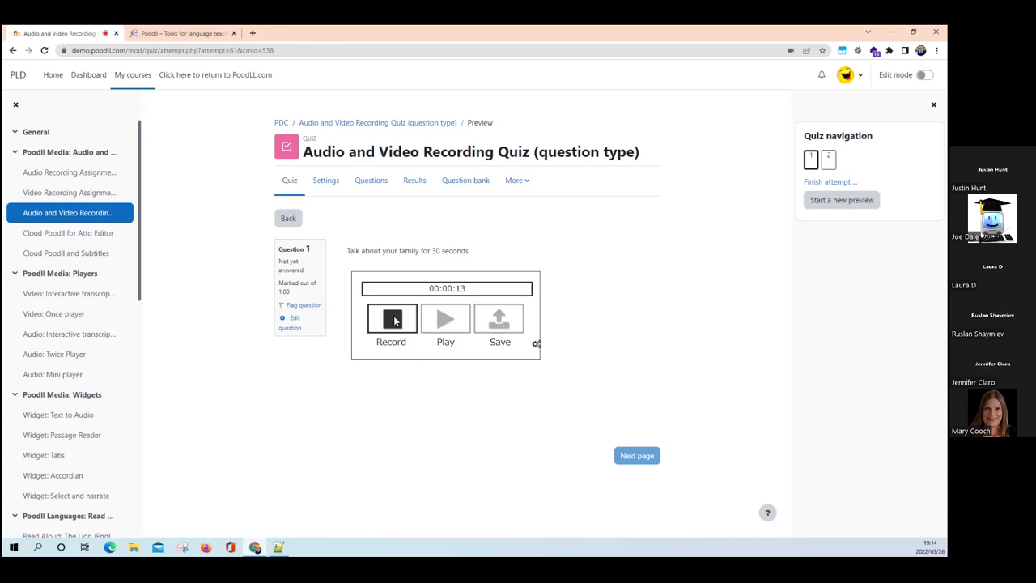
click(391, 325)
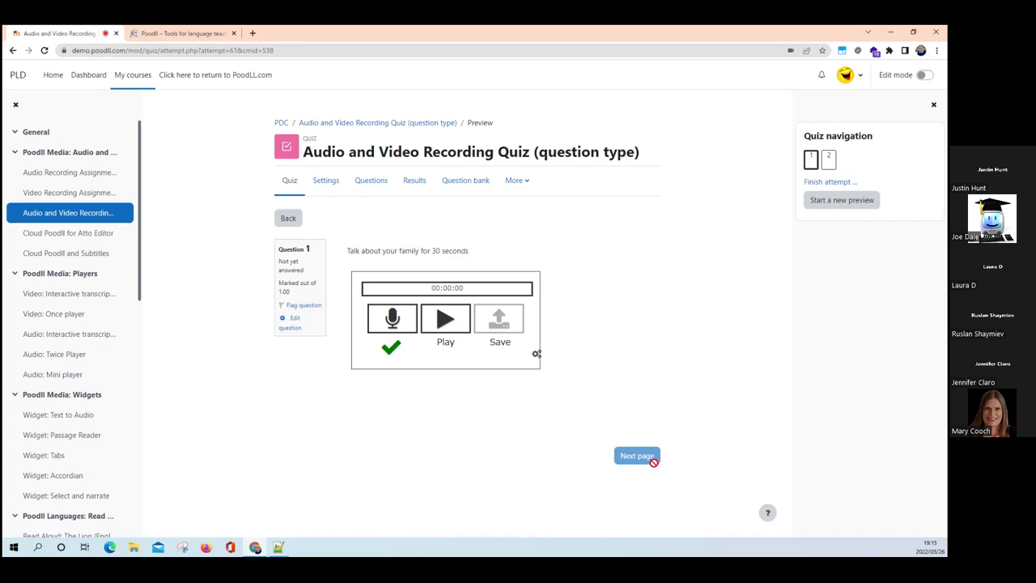
click(449, 320)
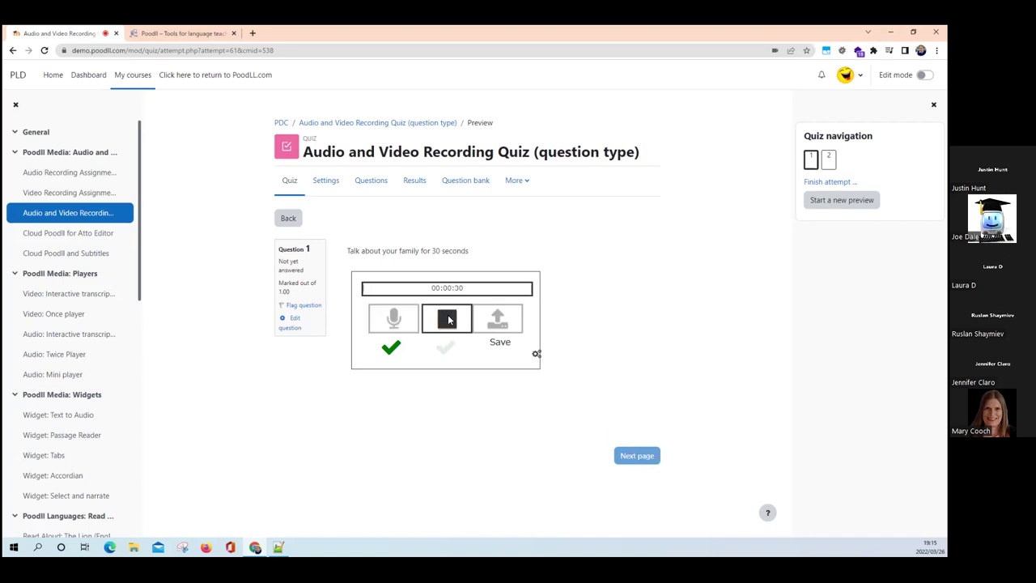
click(496, 319)
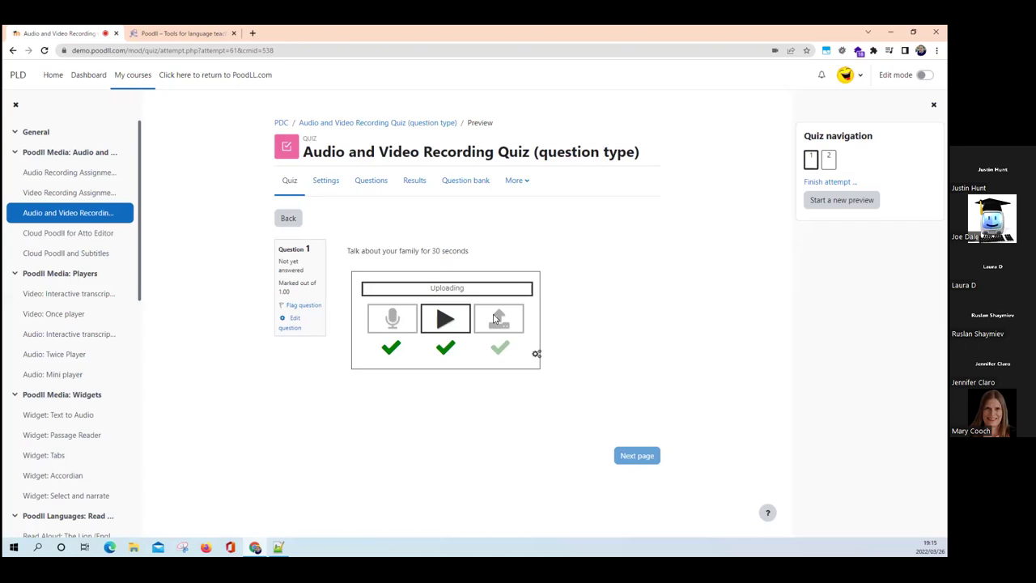
click(637, 456)
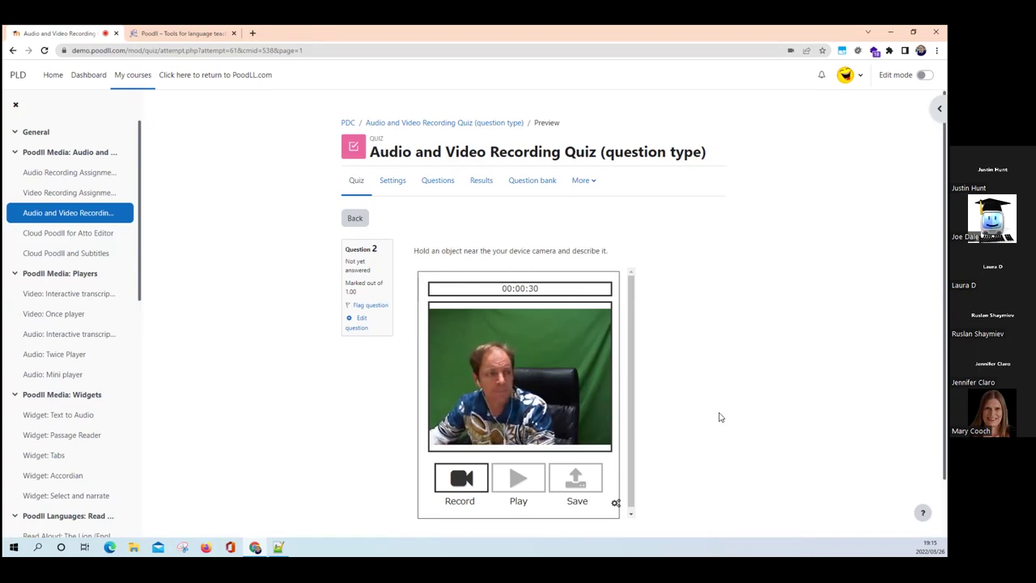
- Look over question 2 of the quiz, including its video recorder and the options below it
scroll(704, 385, down, 1)
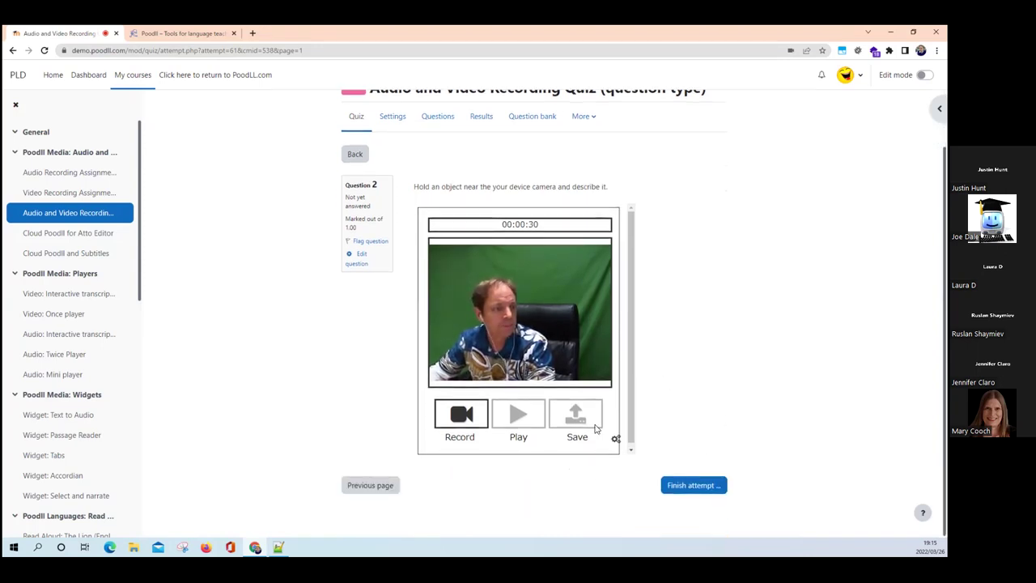
scroll(486, 415, up, 1)
scroll(502, 414, down, 1)
scroll(528, 414, up, 1)
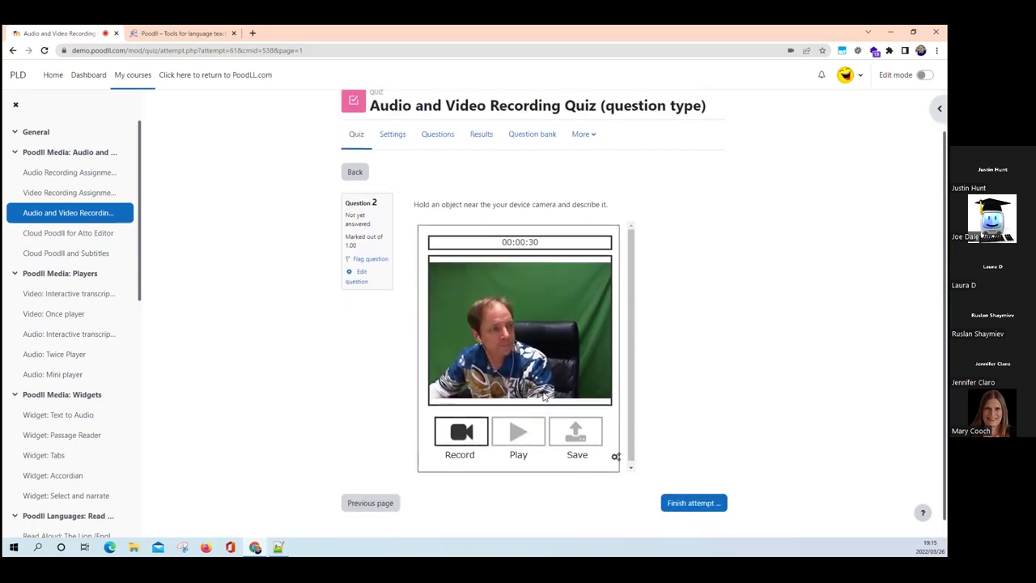
scroll(534, 416, down, 1)
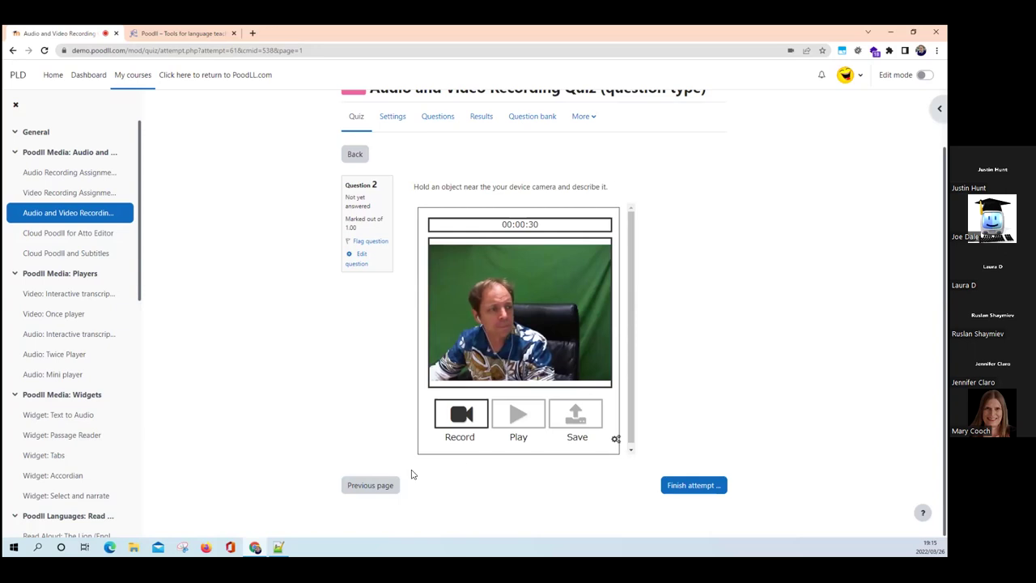
scroll(405, 405, up, 1)
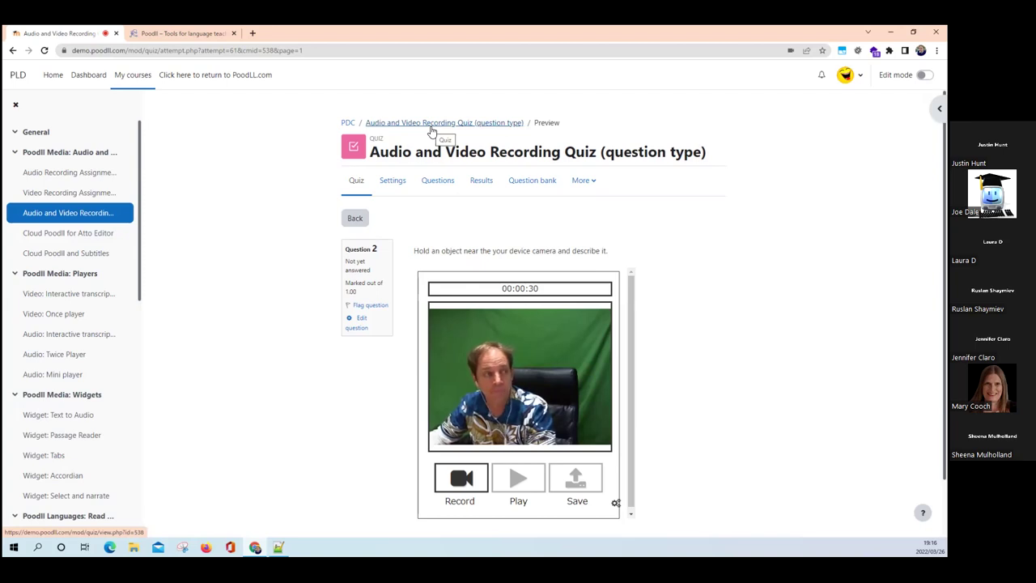
- View the "forum post" discussion in the course's Cloud Poodll for Atto Editor forum, then return to the discussion list
click(348, 123)
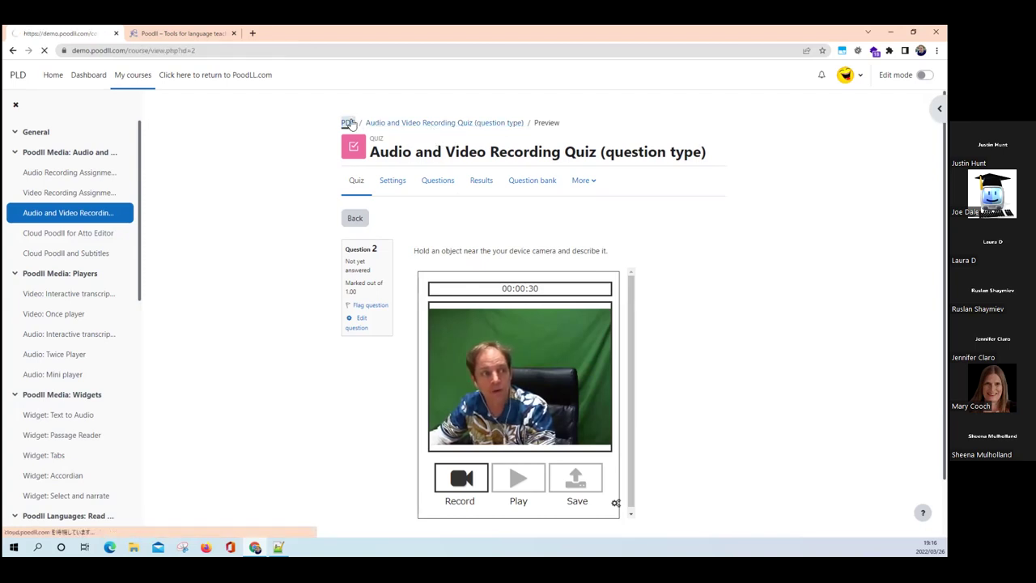
scroll(530, 275, down, 2)
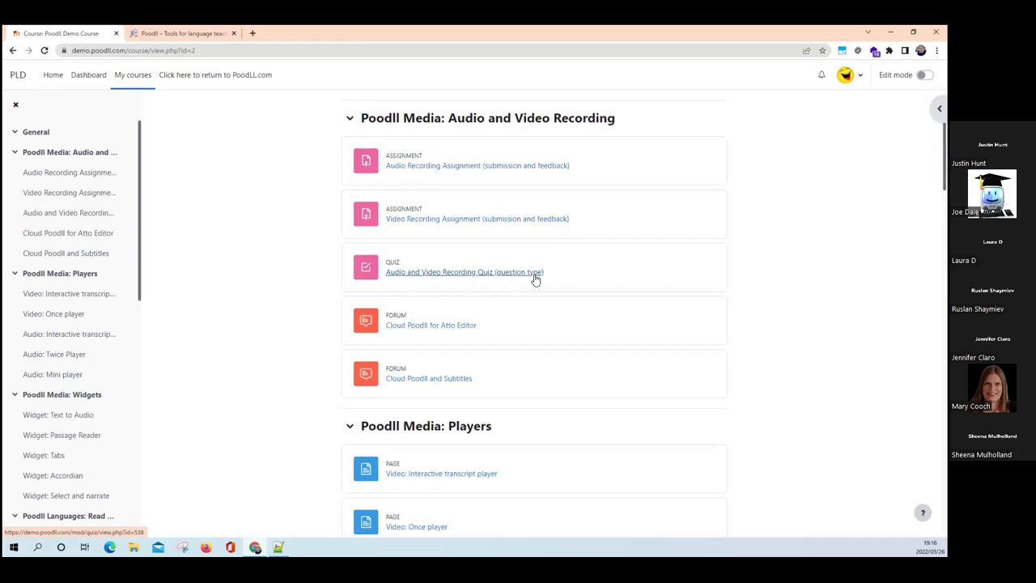
scroll(534, 280, down, 1)
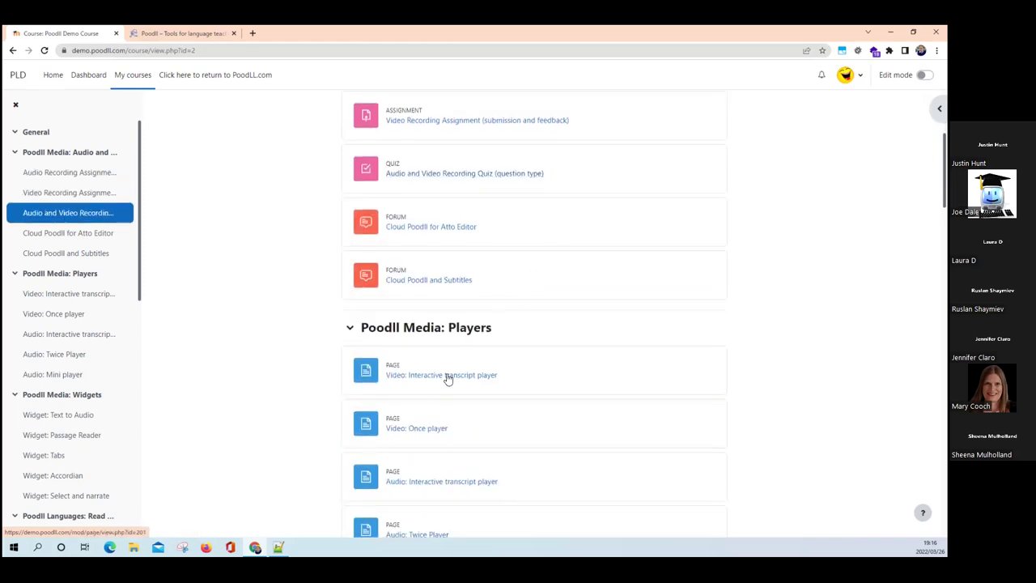
click(433, 229)
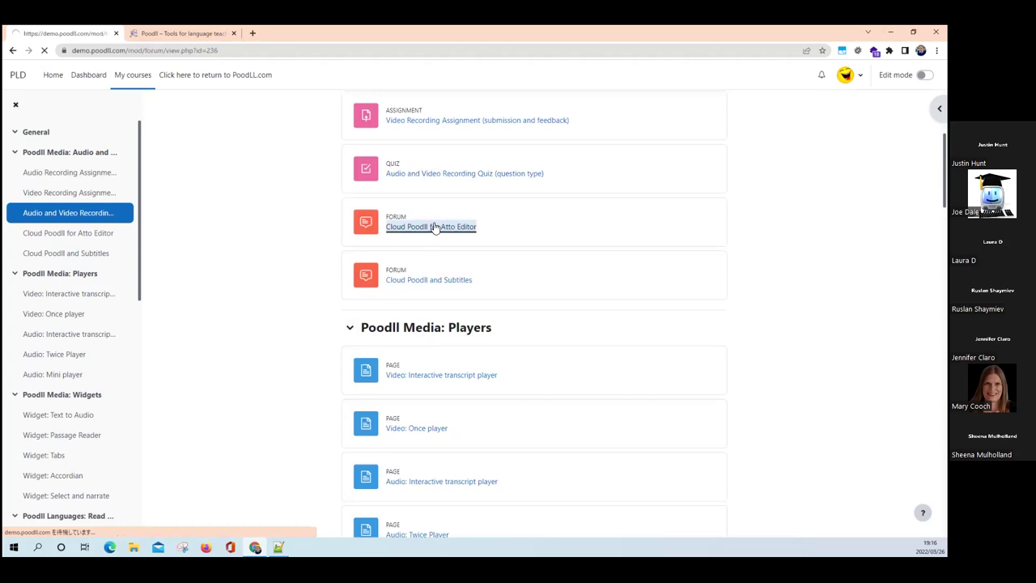
scroll(430, 284, down, 1)
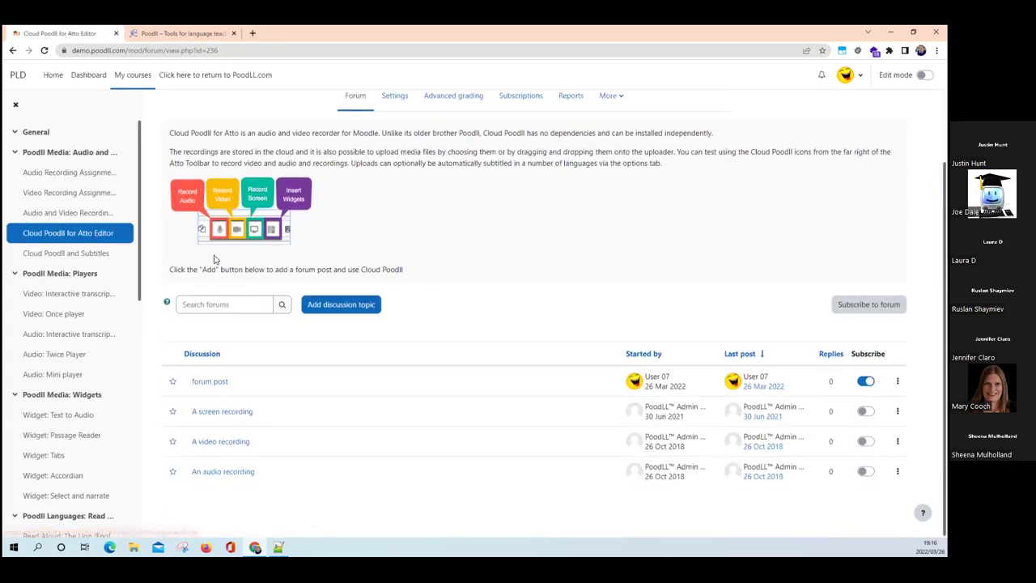
click(218, 387)
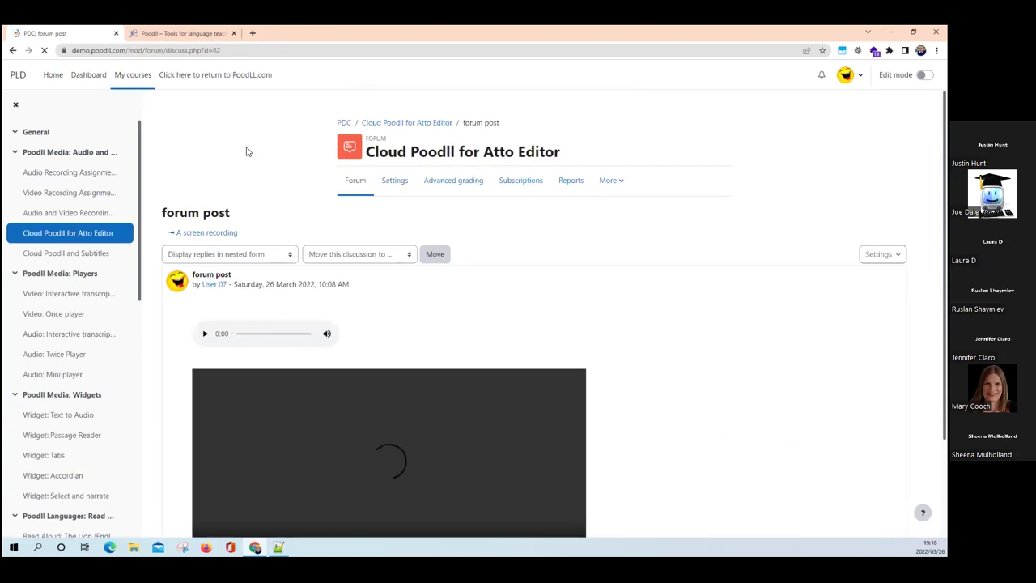
click(13, 51)
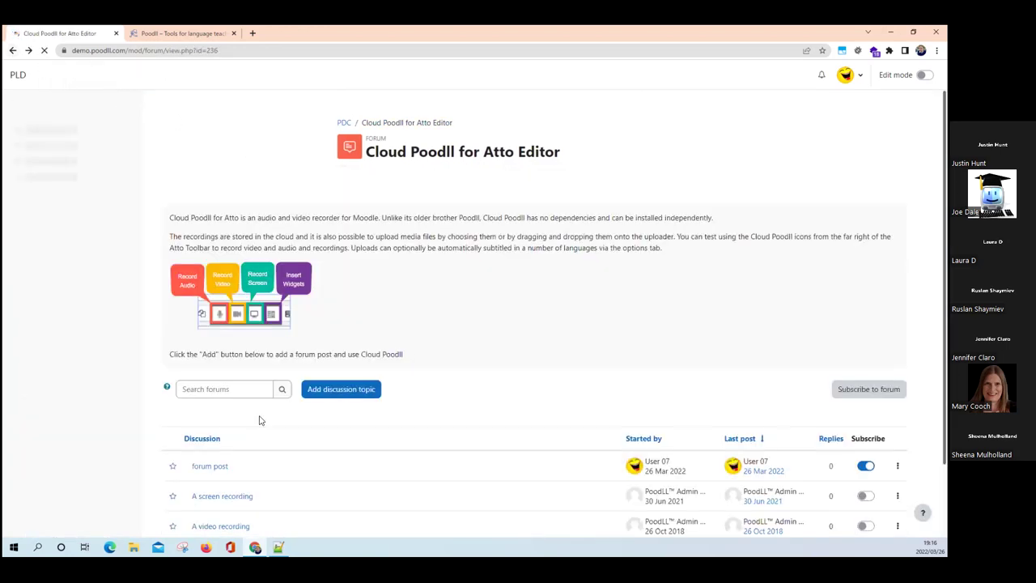
- Start a new discussion topic in the forum, fill in a short audio-related subject, and begin its message
click(340, 389)
click(372, 442)
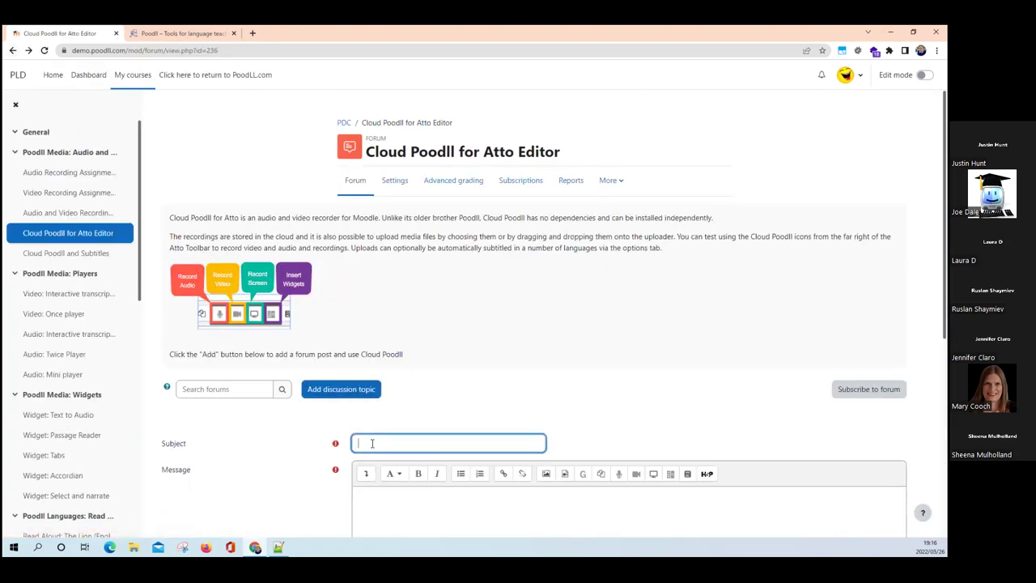
text(joes audio)
scroll(372, 443, down, 1)
scroll(373, 443, down, 1)
click(434, 411)
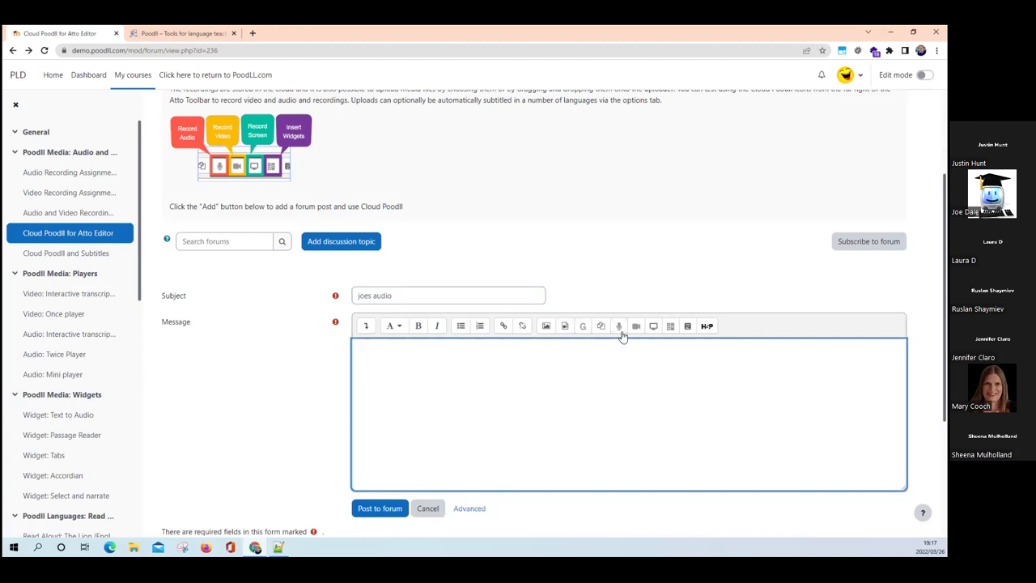
- Open the message editor's audio recorder and request subtitles for the recording in its options
click(621, 326)
click(456, 190)
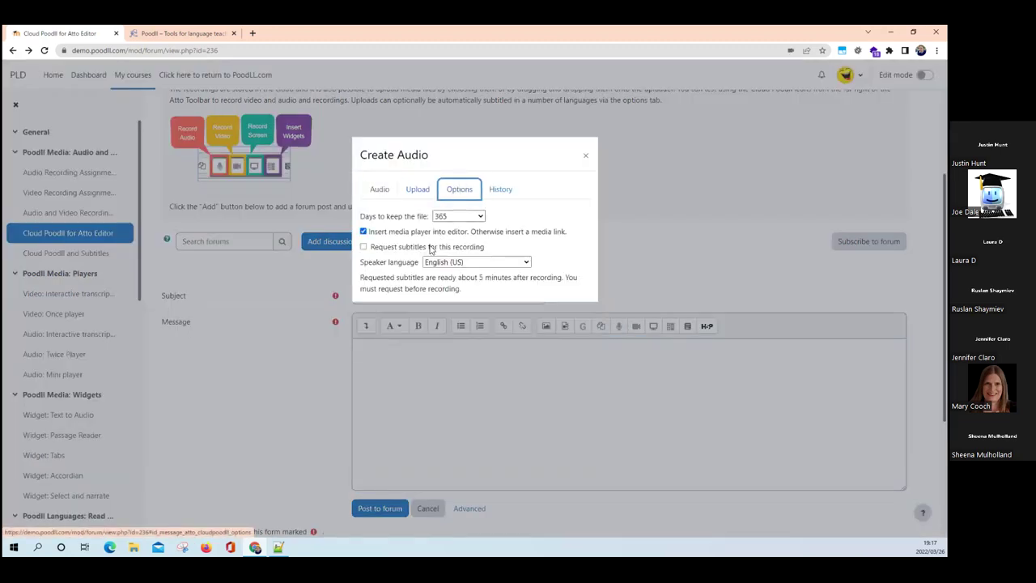
click(363, 247)
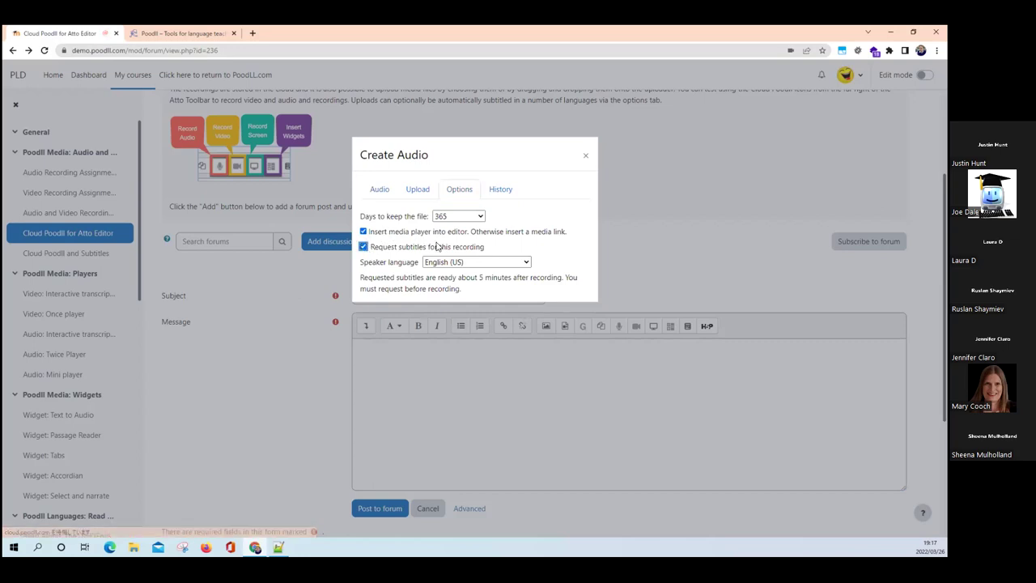
- Try uploading the second Course_ Reading Filipino MP4 from the キャプチャ subfolder of the videos folder, and close the Create Audio dialog
click(417, 189)
click(447, 267)
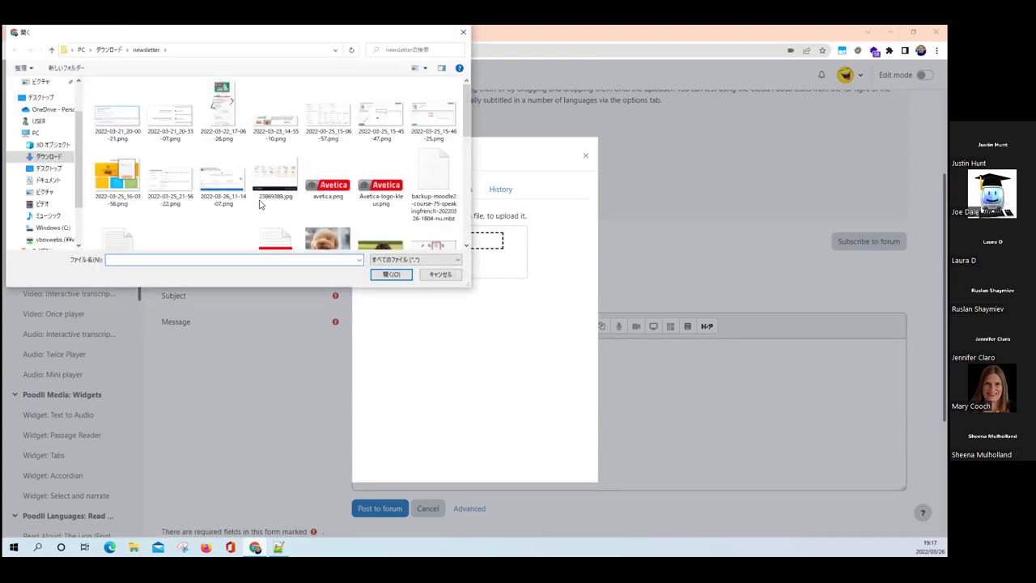
scroll(280, 175, down, 5)
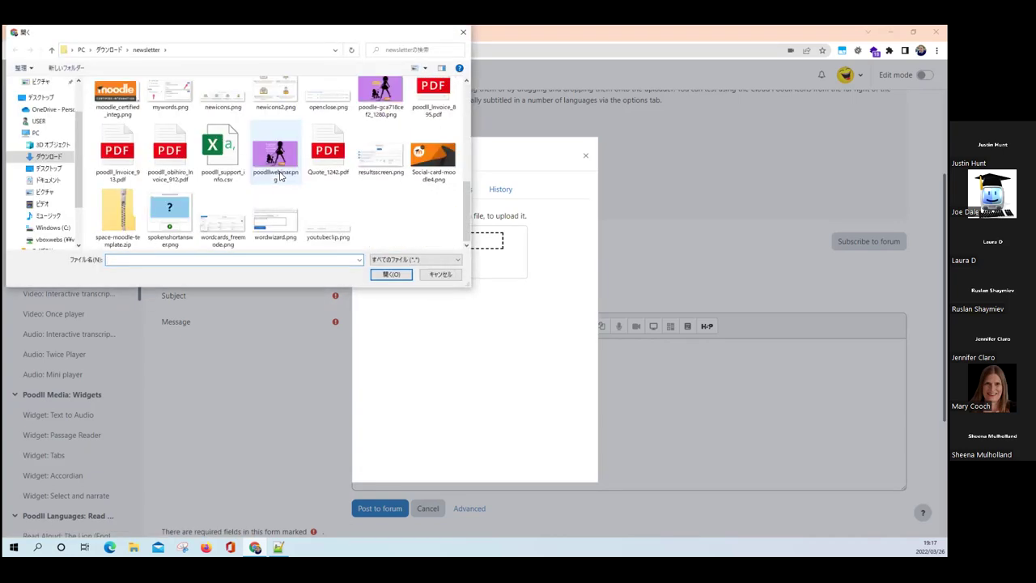
scroll(280, 175, up, 5)
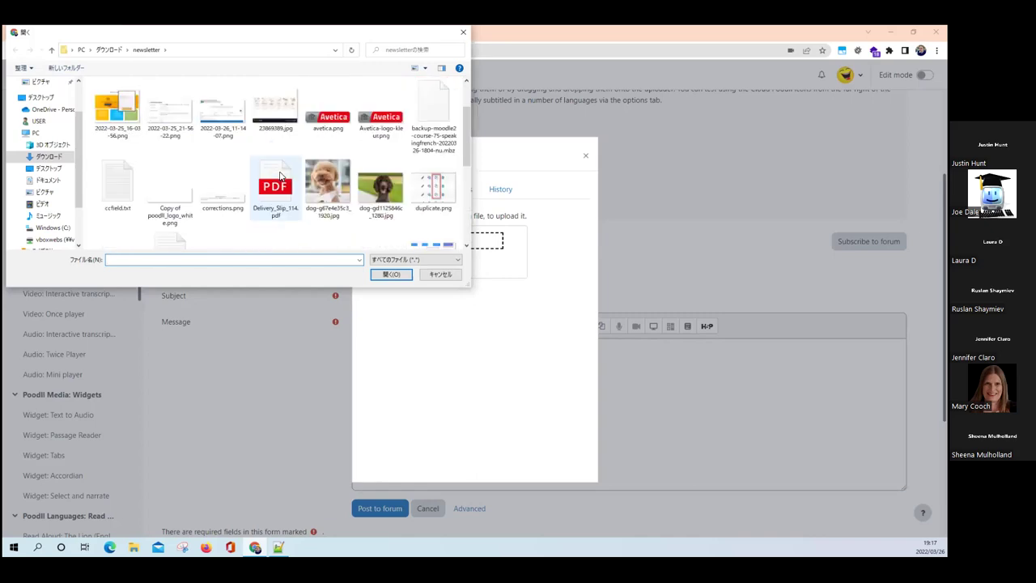
click(45, 204)
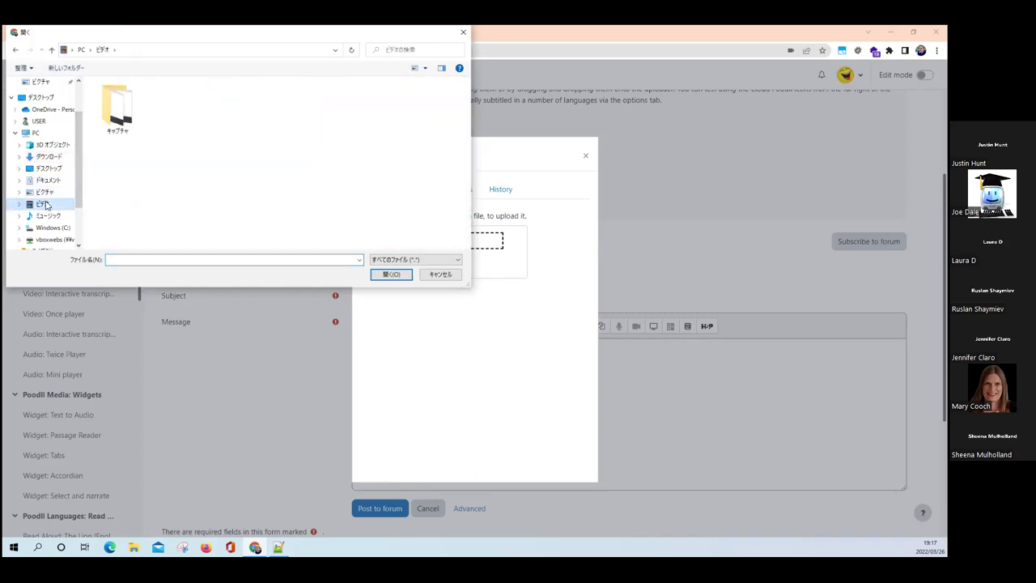
click(125, 123)
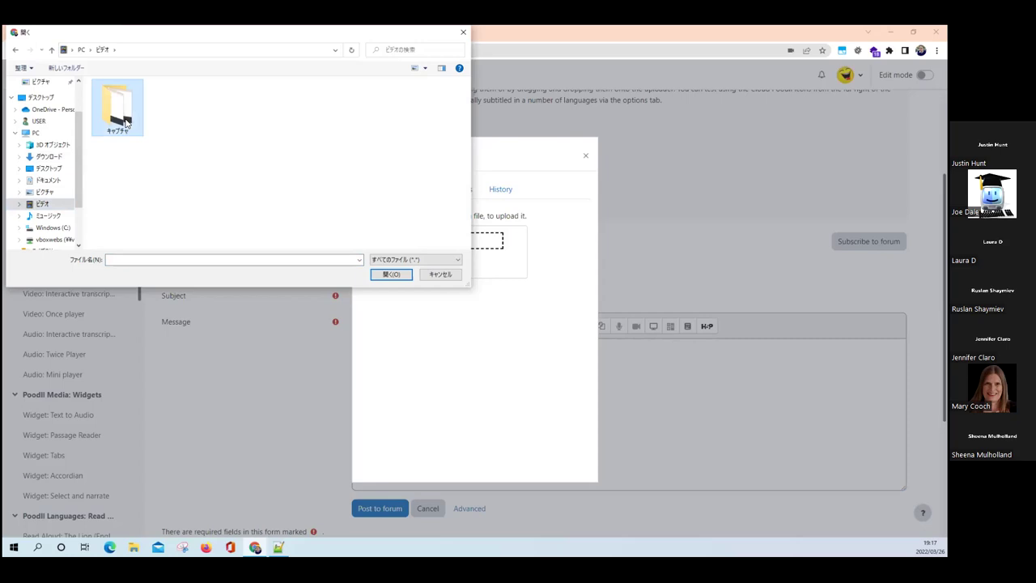
double_click(126, 123)
click(171, 122)
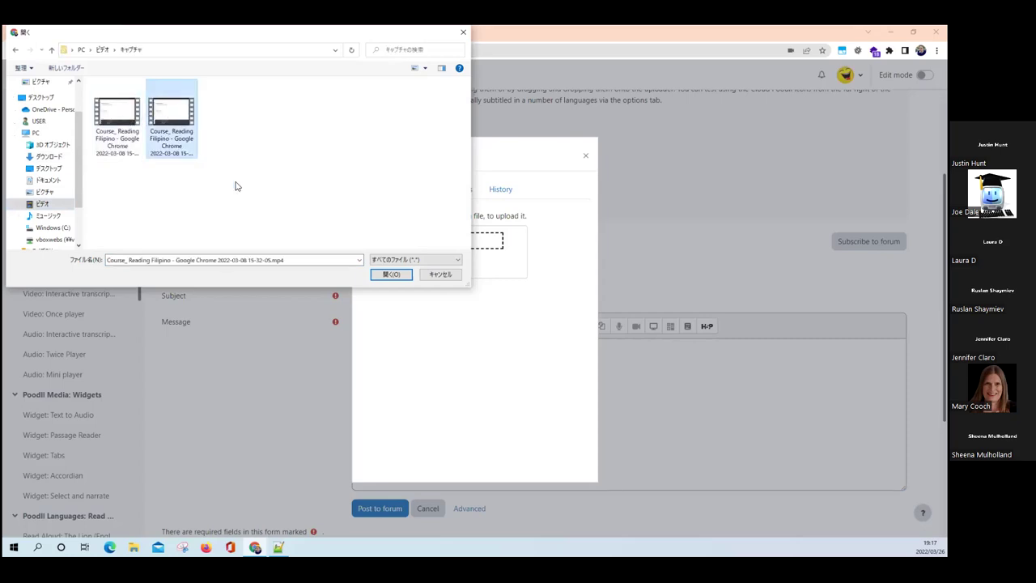
click(392, 275)
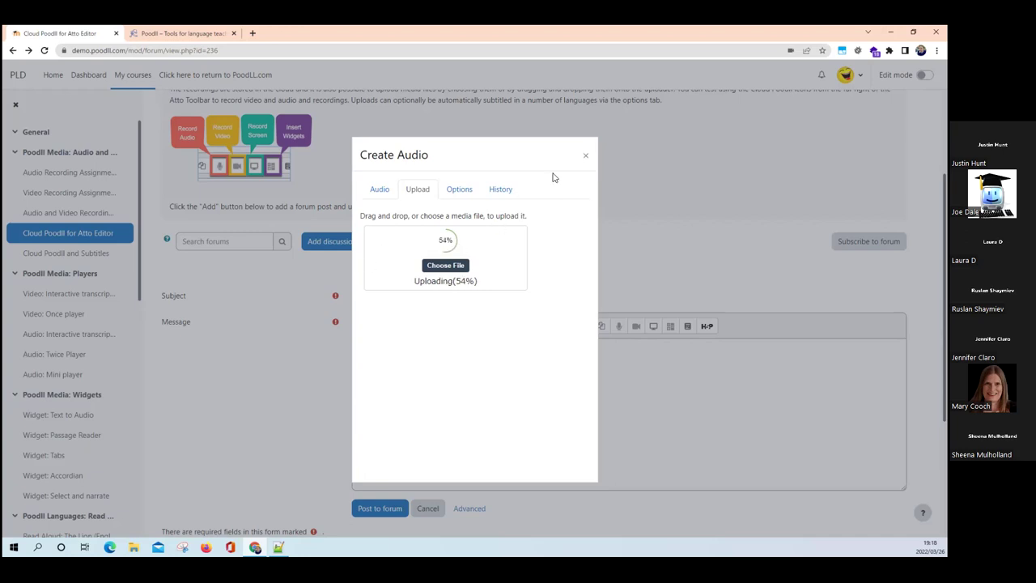
click(587, 156)
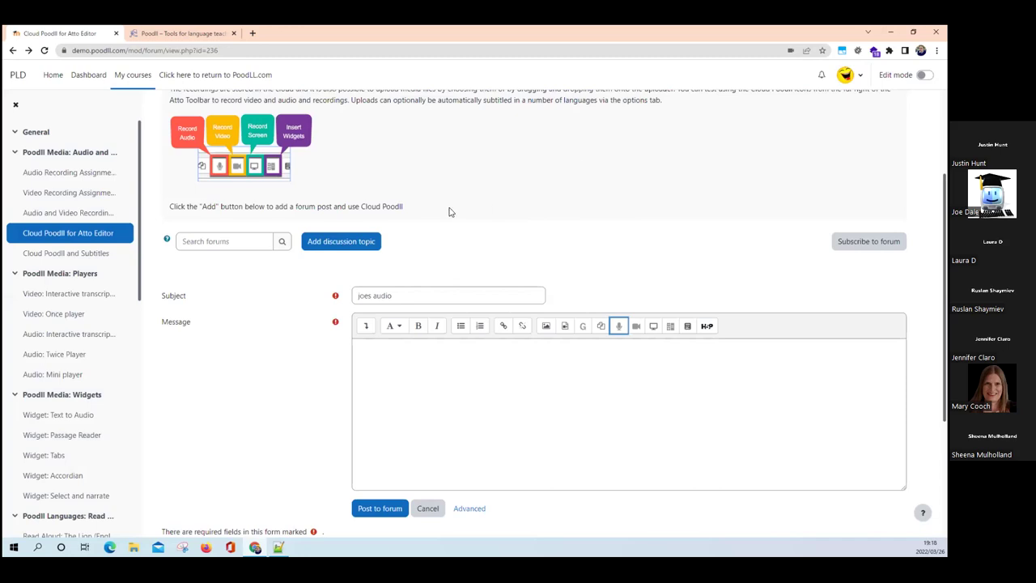
- Return to the Poodll Demo Course, open the Audio: Twice Player page, and play its audio twice
scroll(448, 210, up, 3)
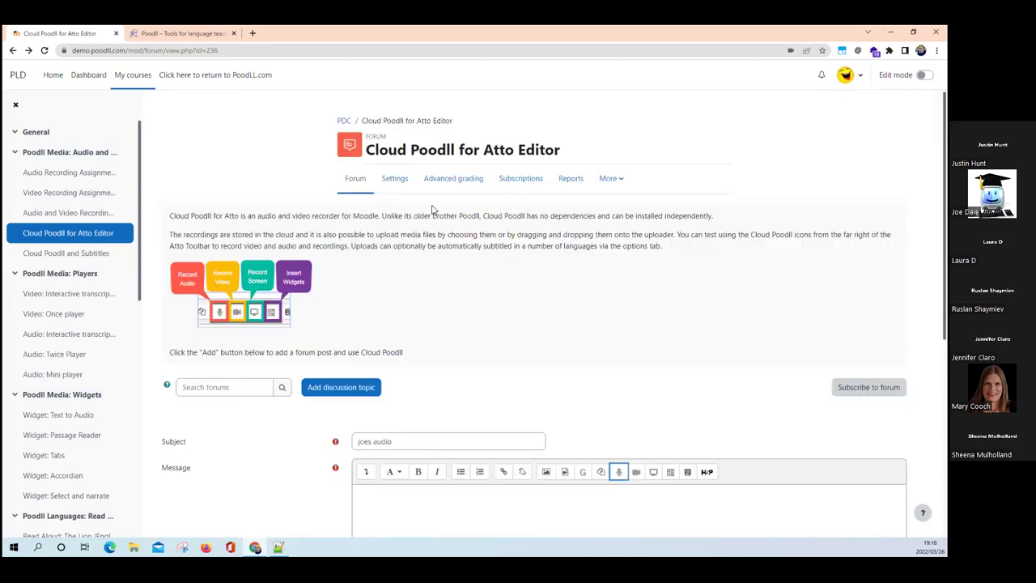
click(344, 122)
click(499, 109)
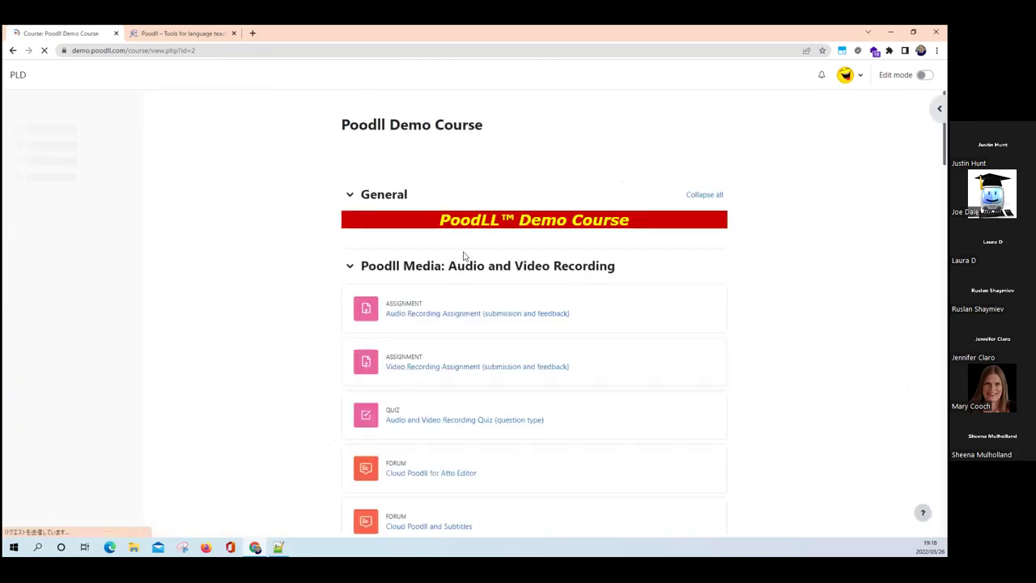
scroll(463, 256, down, 5)
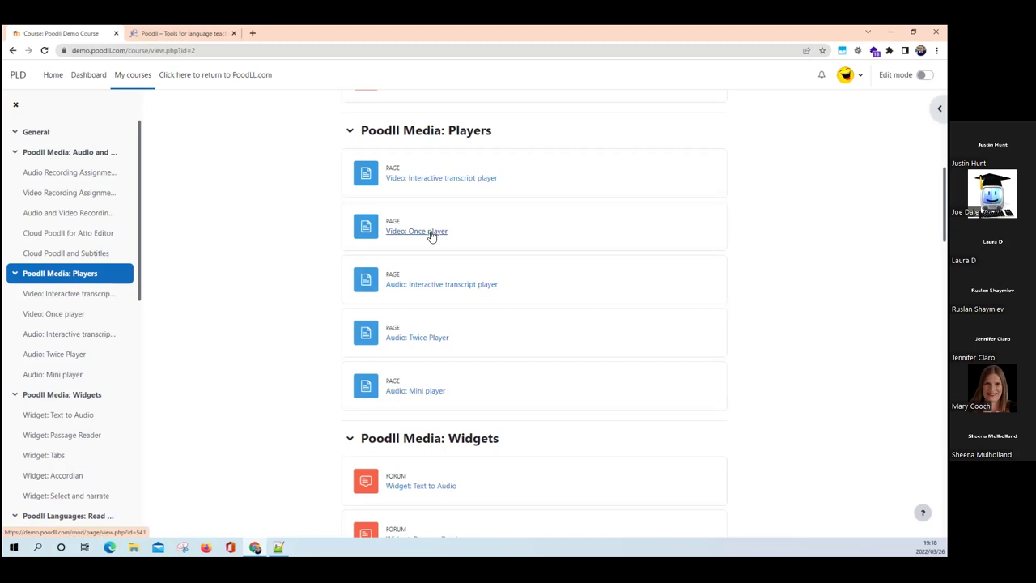
click(430, 338)
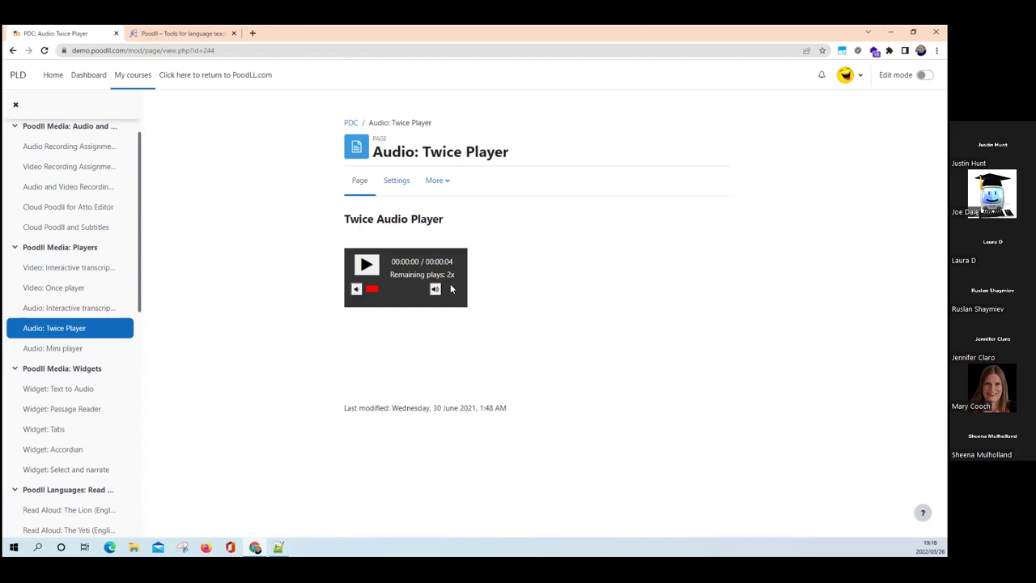
click(368, 267)
click(367, 265)
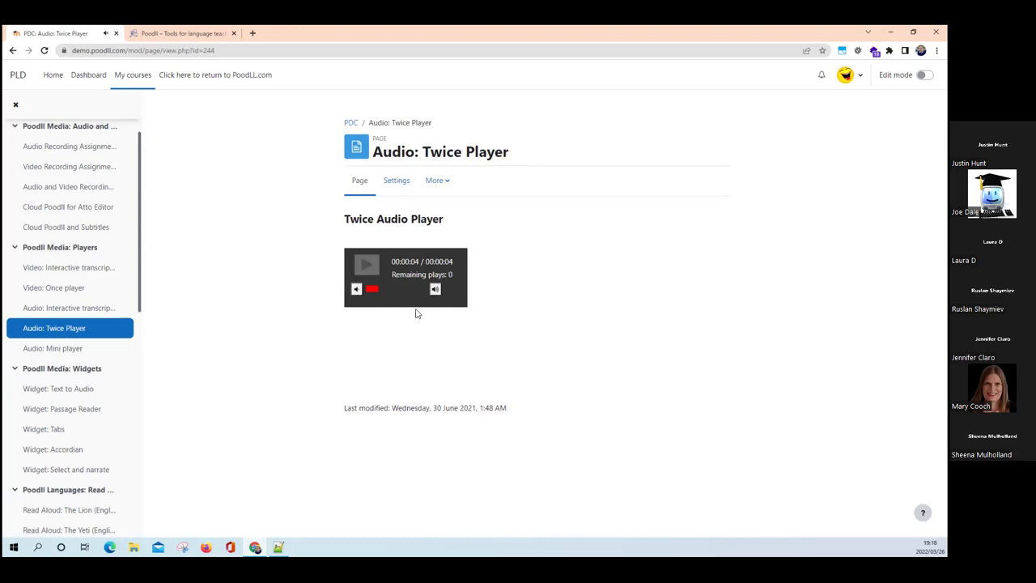
- Open the Audio: Twice Player page's settings and delete the existing MP3 link from the page content
click(398, 182)
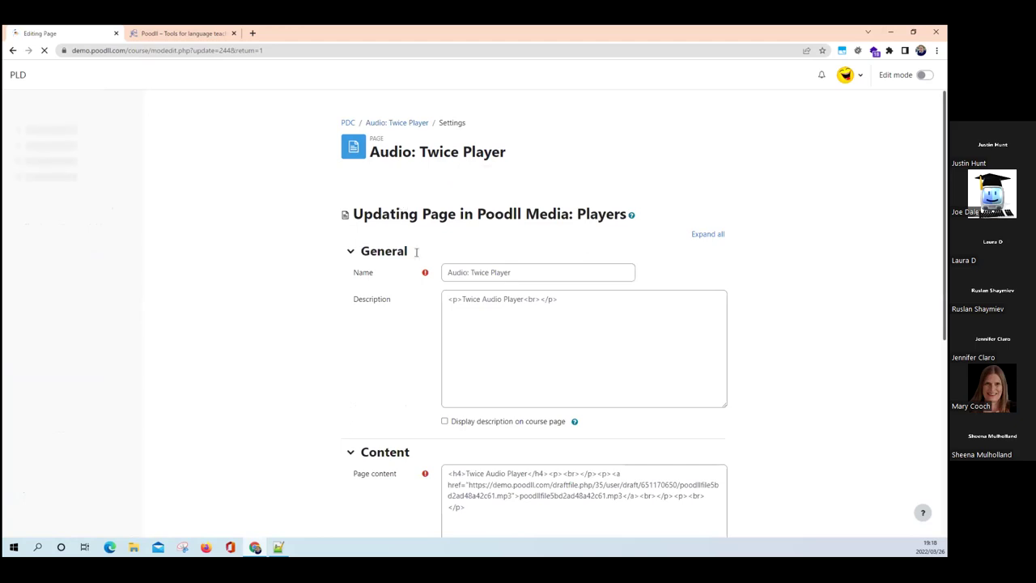
scroll(416, 262, down, 1)
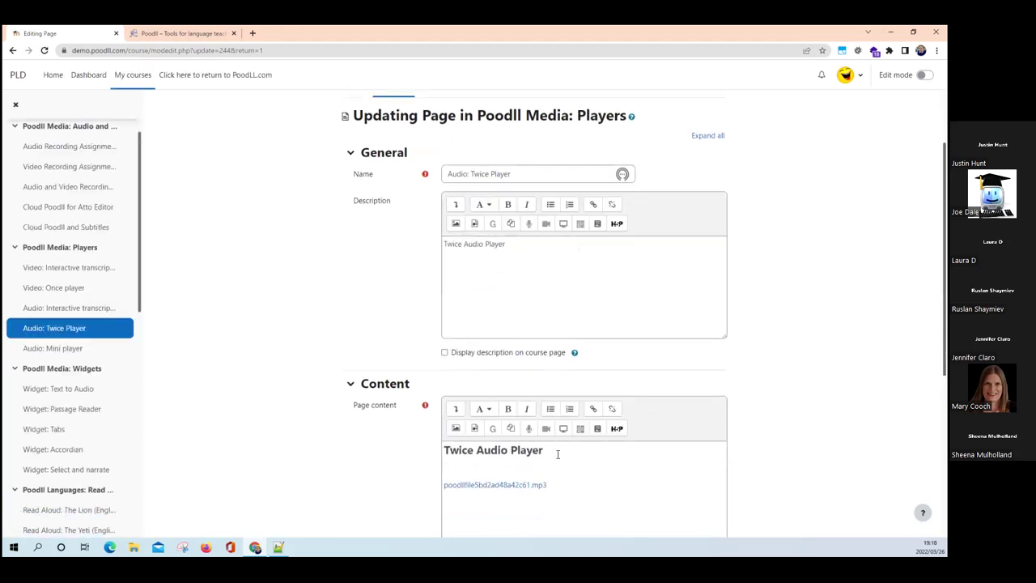
drag(560, 484, 446, 481)
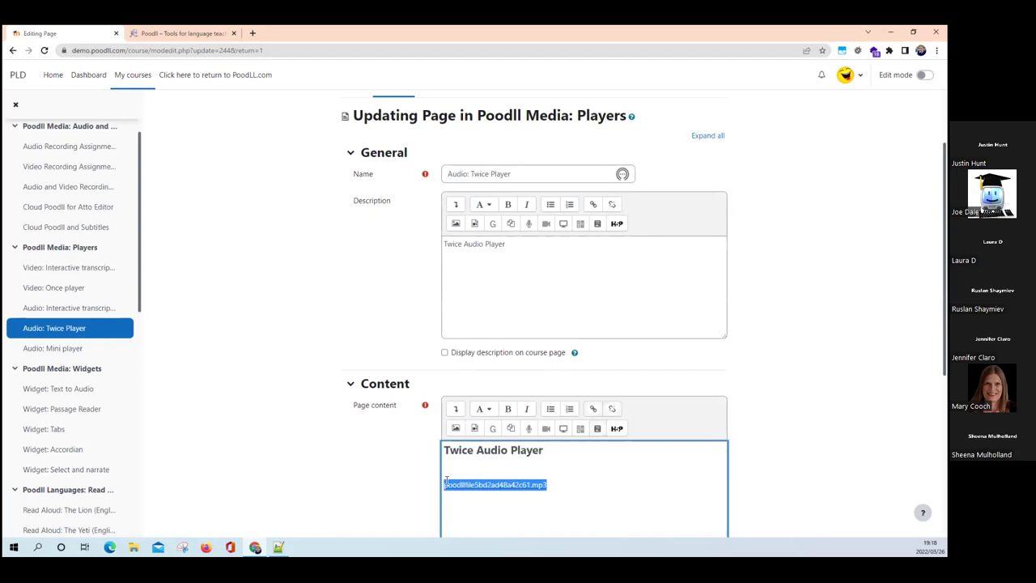
key(BackSpace)
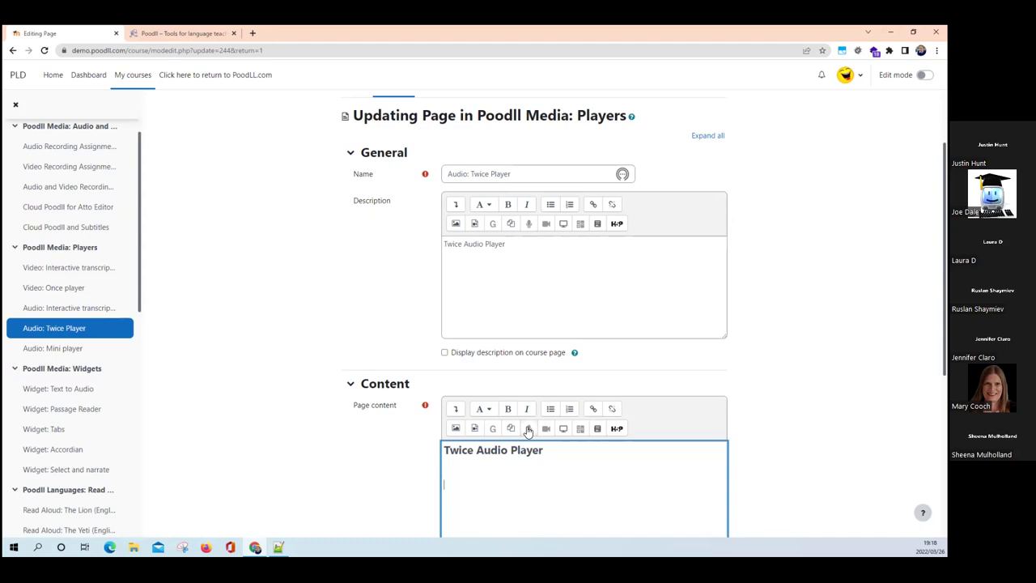
- Record about 5 seconds of audio and upload it into the page content beneath the Twice Audio Player heading
click(527, 429)
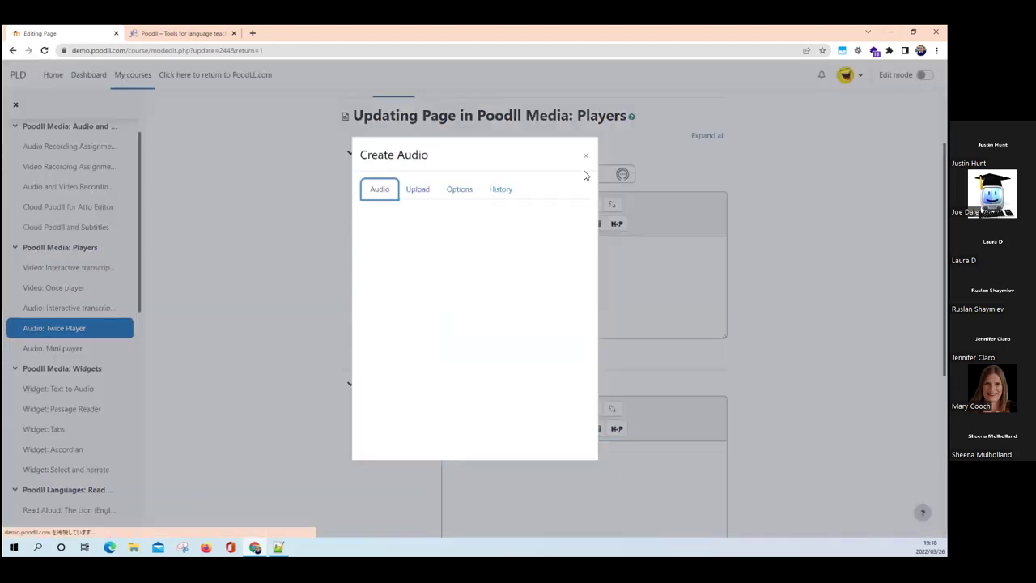
click(454, 278)
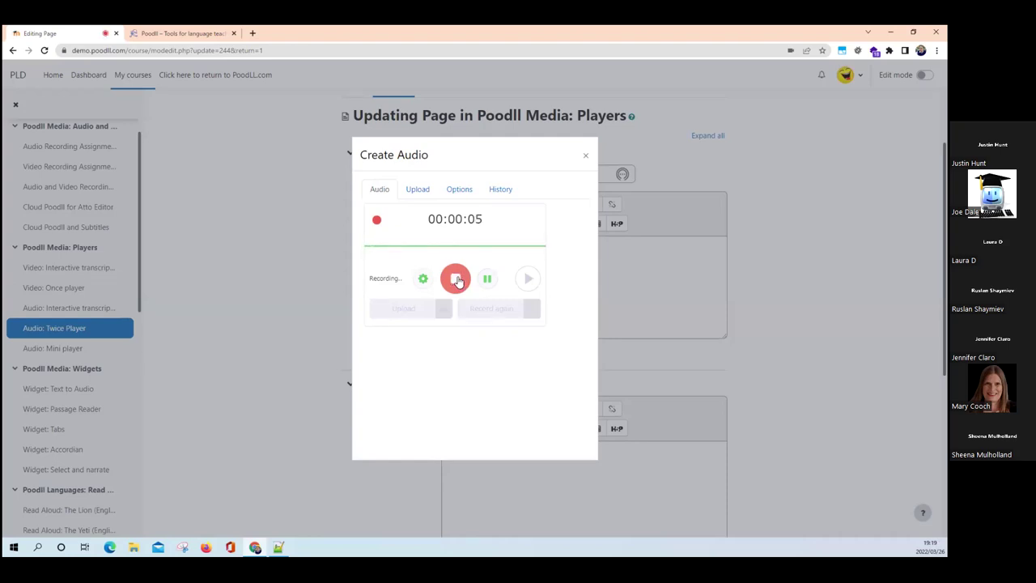
click(457, 279)
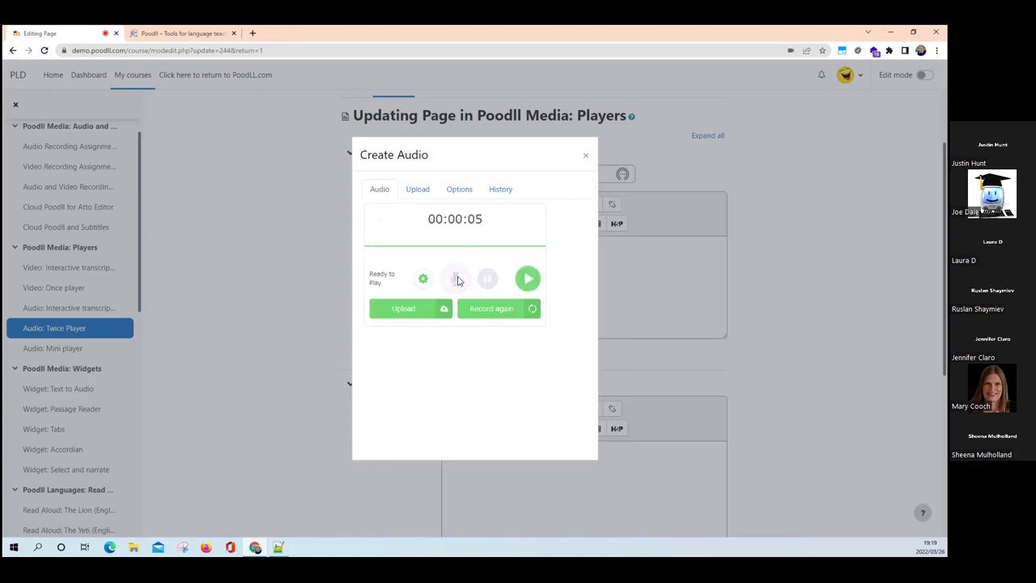
click(416, 309)
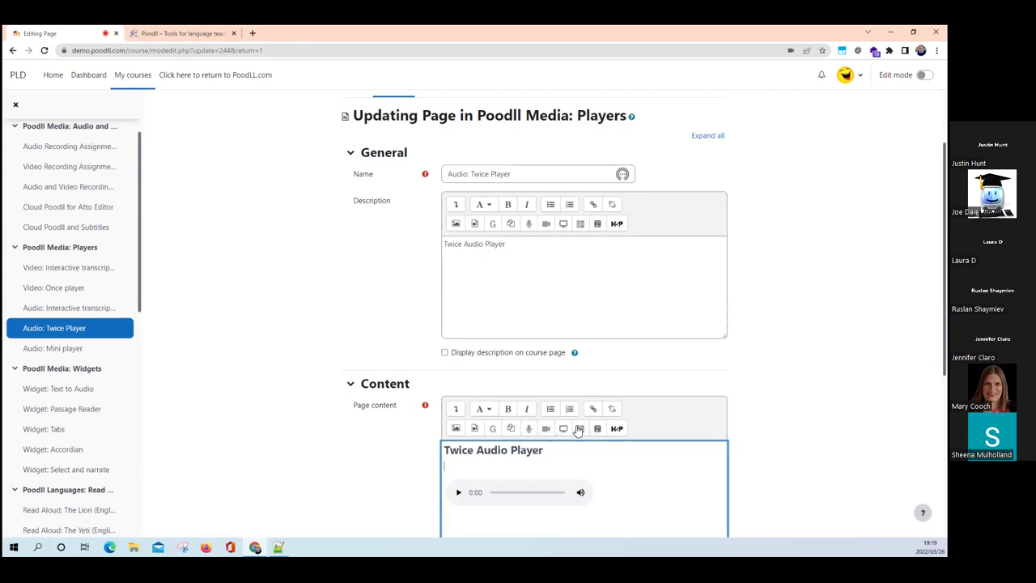
click(579, 429)
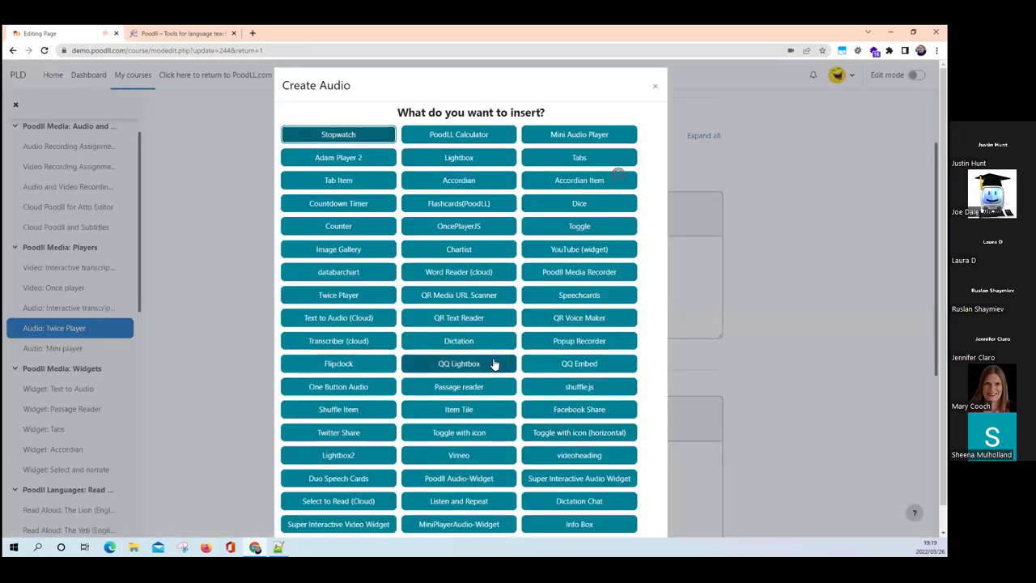
click(350, 295)
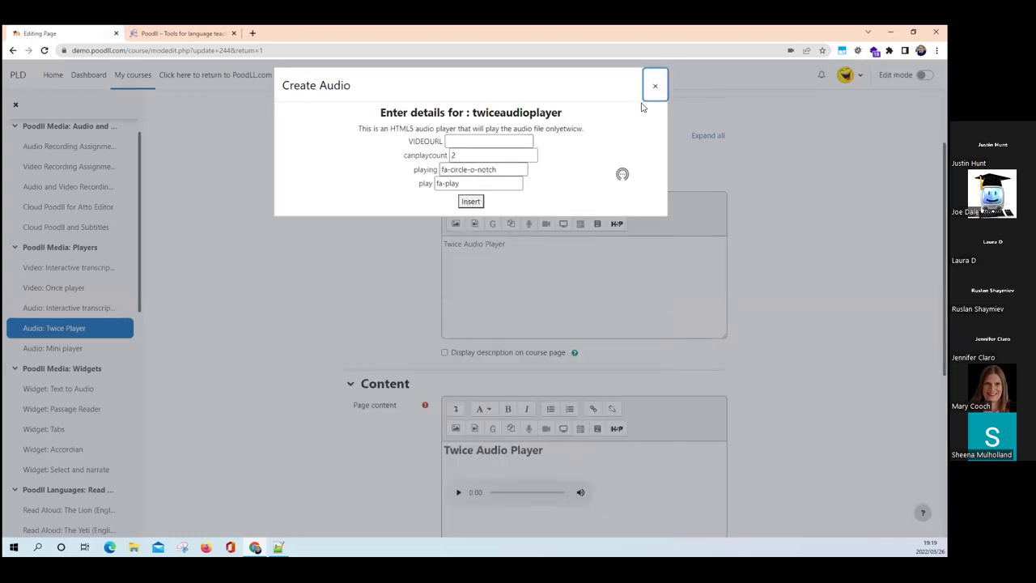
click(655, 86)
- Insert a MultiPlayerAudio-Widget with a canplaycount of 2 into the page content above the audio player
click(579, 427)
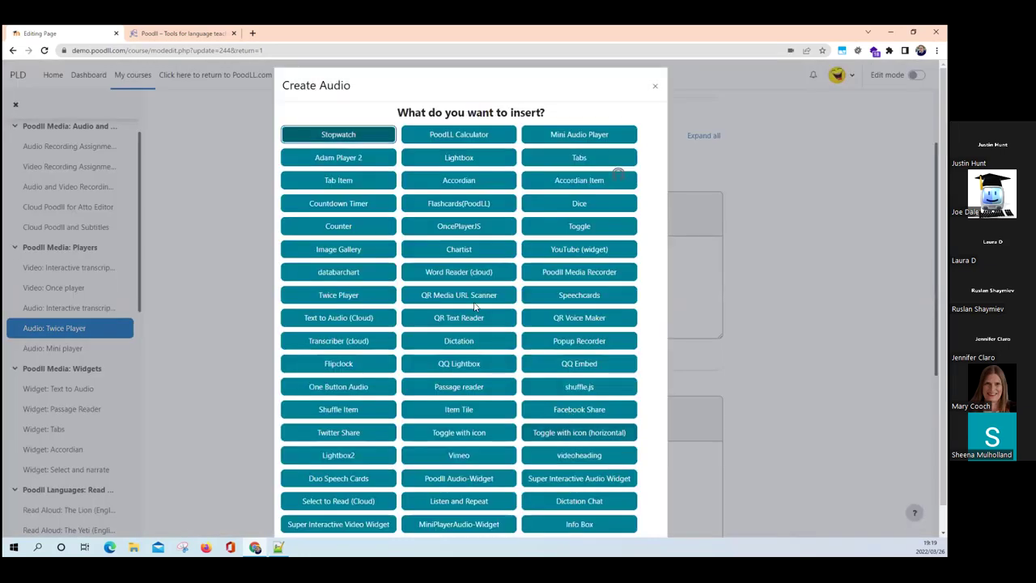
scroll(468, 300, down, 1)
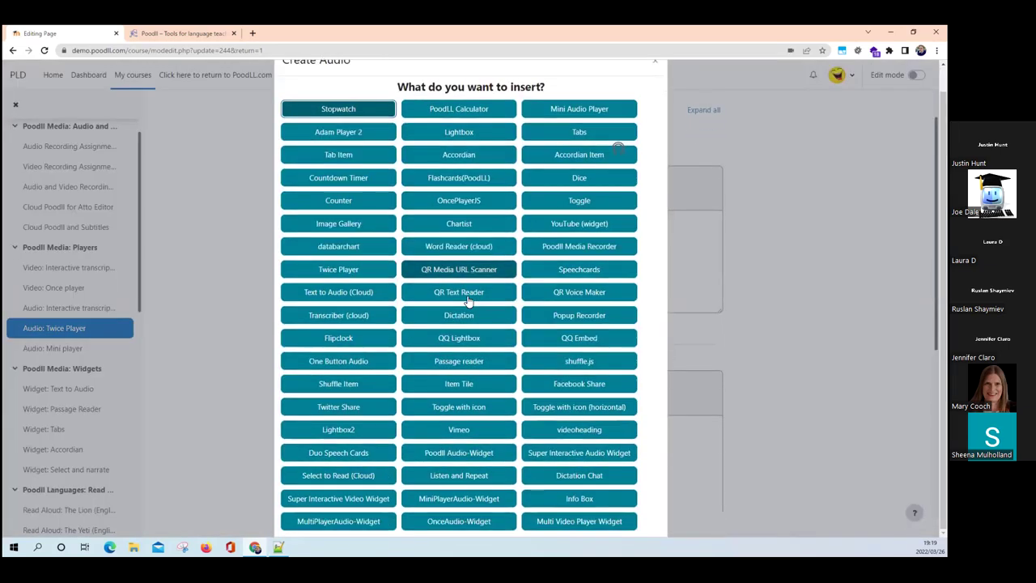
click(348, 520)
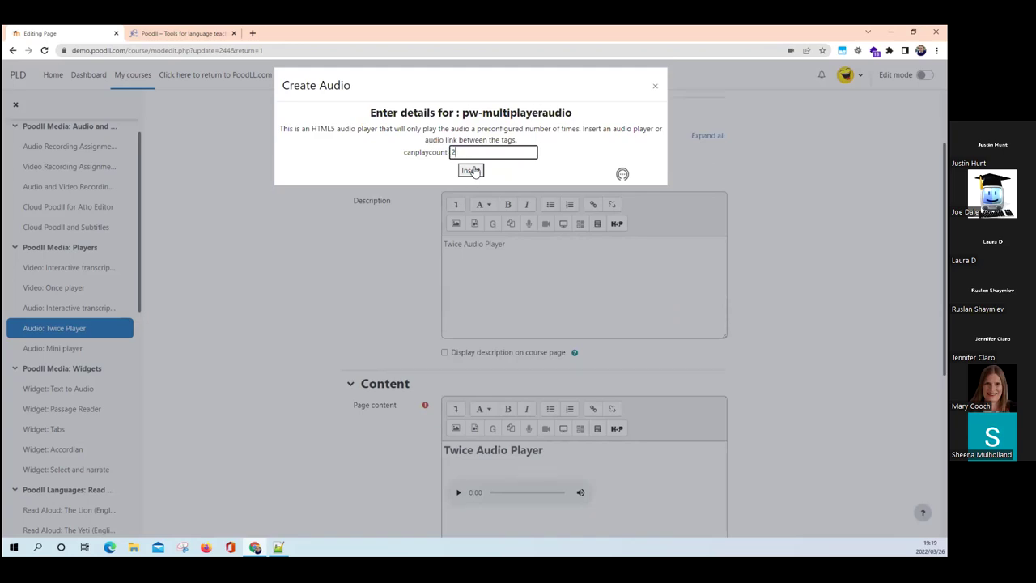
click(470, 170)
- Move the pw-multiplayeraudio_end tag below the audio player in the page content, and save and display the page
scroll(482, 235, down, 1)
drag(585, 378, 445, 382)
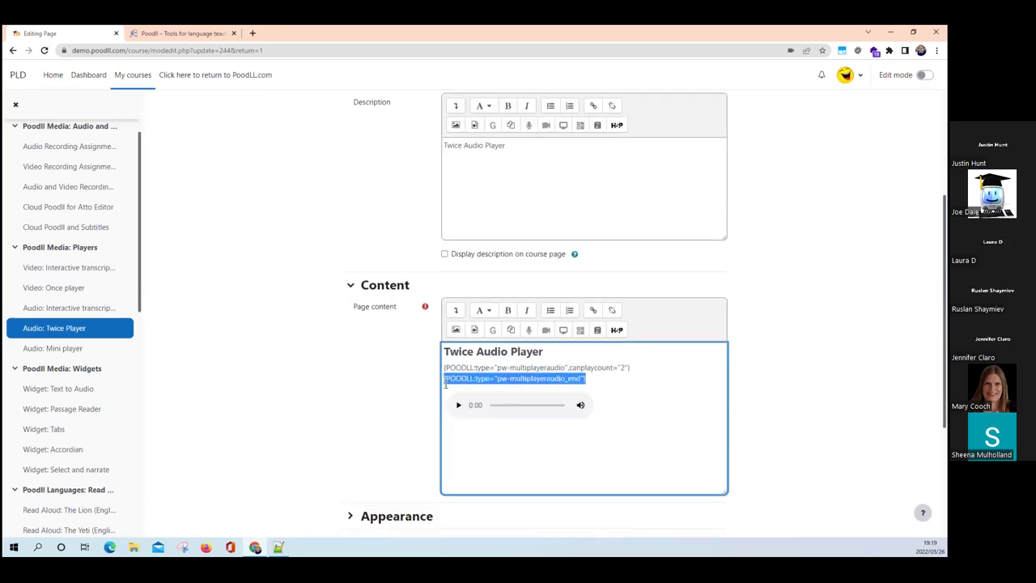
key(ctrl+x)
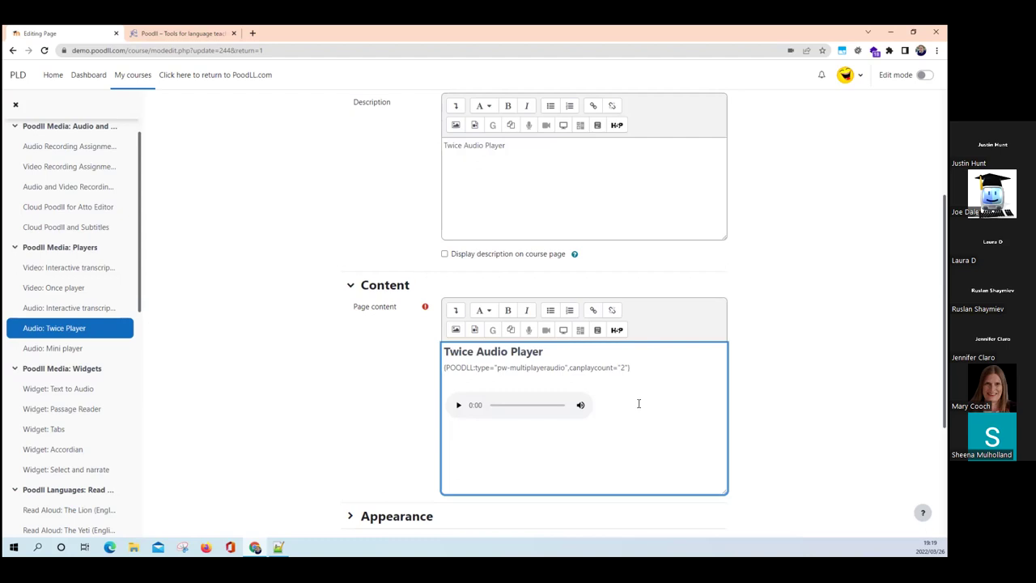
key(ctrl+v)
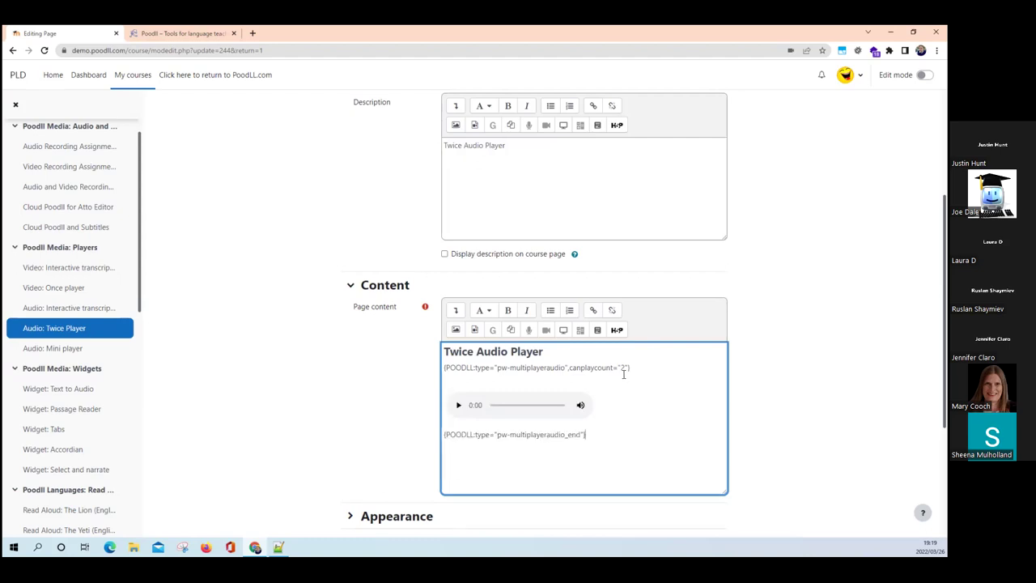
scroll(449, 383, down, 2)
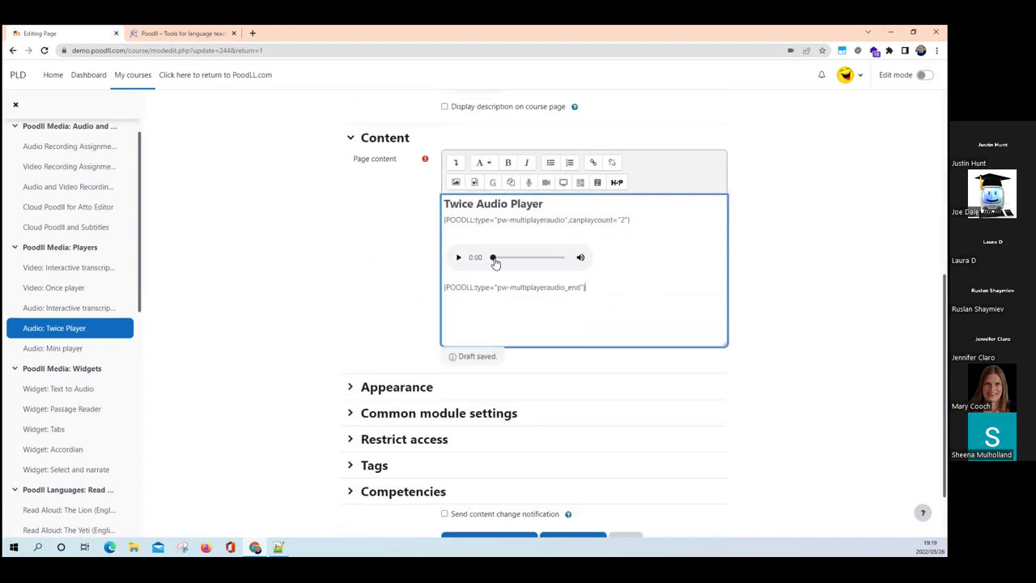
scroll(410, 283, down, 1)
click(573, 472)
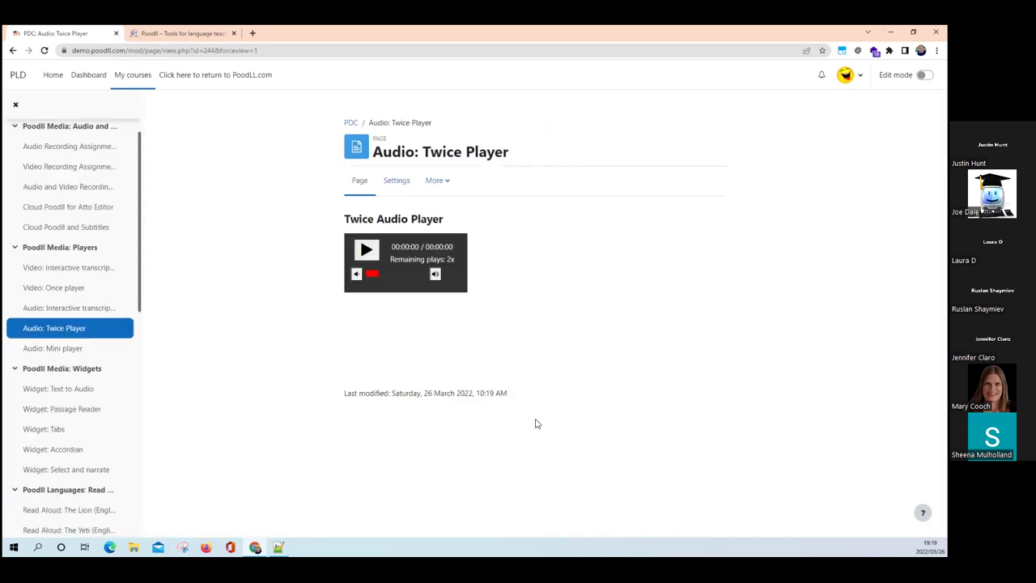
- Set the multiplayer audio widget's canplaycount to 3 in the Audio: Twice Player page content, and save and display the page
click(398, 181)
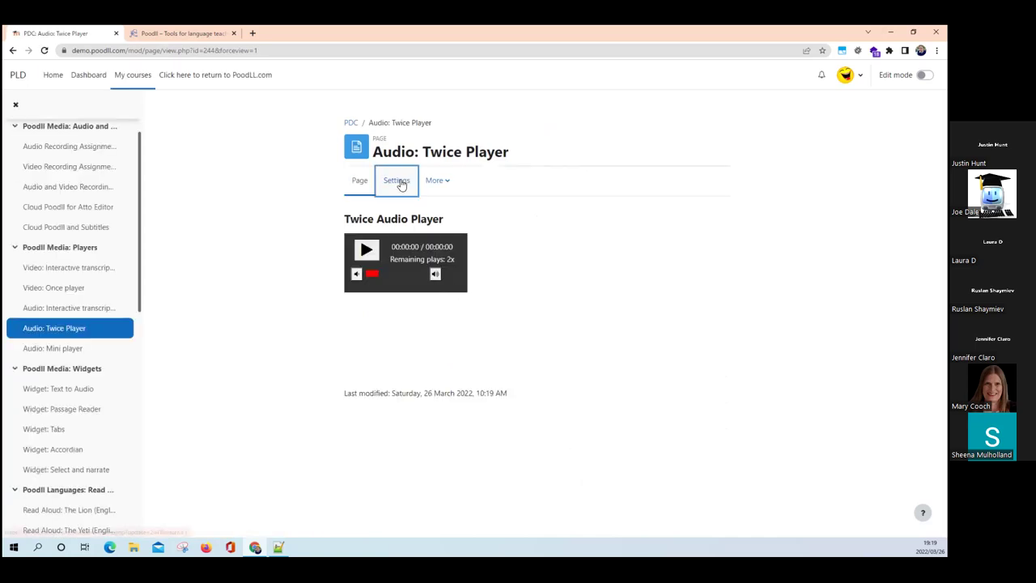
scroll(517, 362, down, 3)
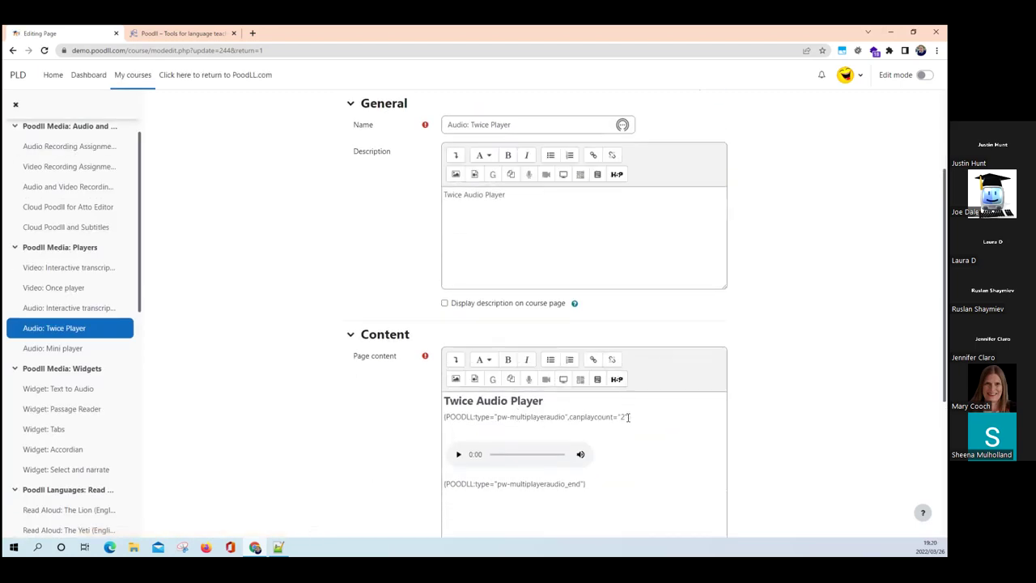
click(625, 415)
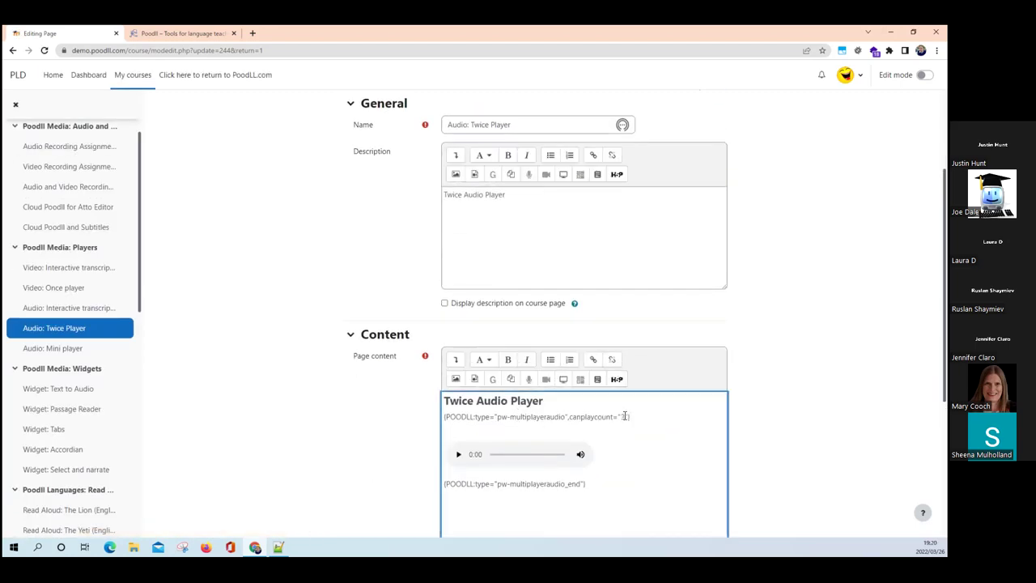
scroll(583, 364, down, 3)
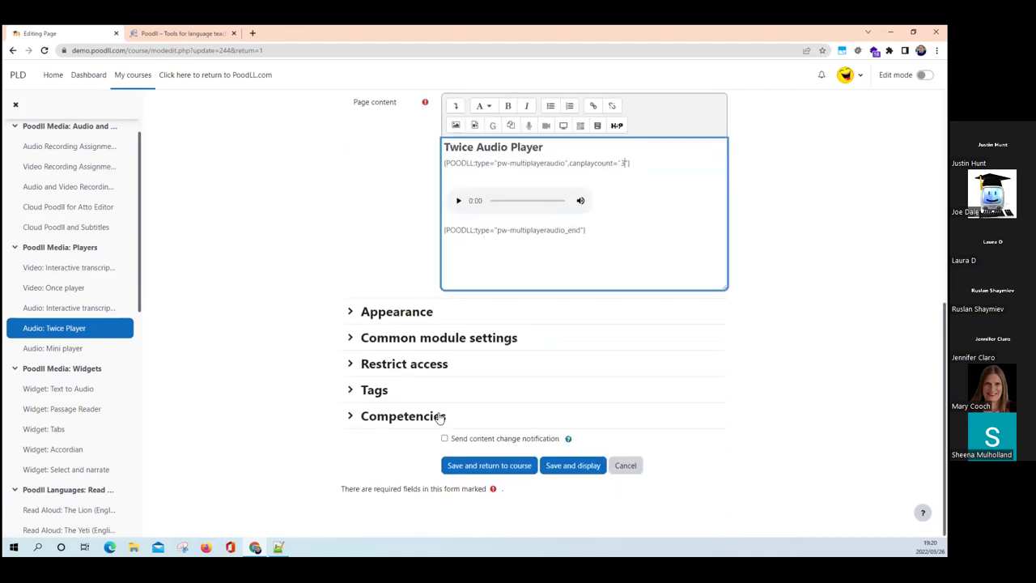
click(579, 471)
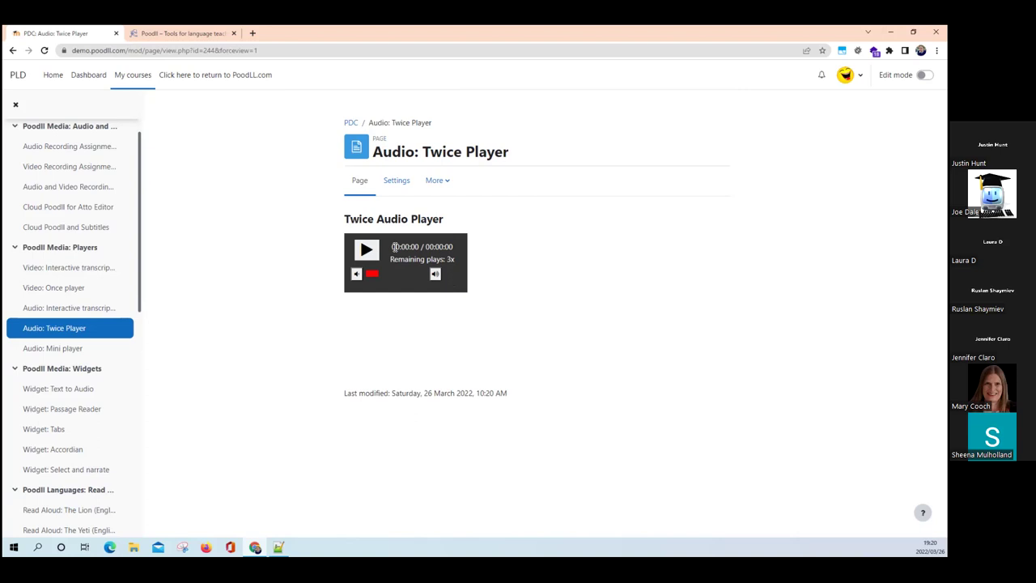
- Return to the Poodll Demo Course page and switch to the full-screen window
click(355, 125)
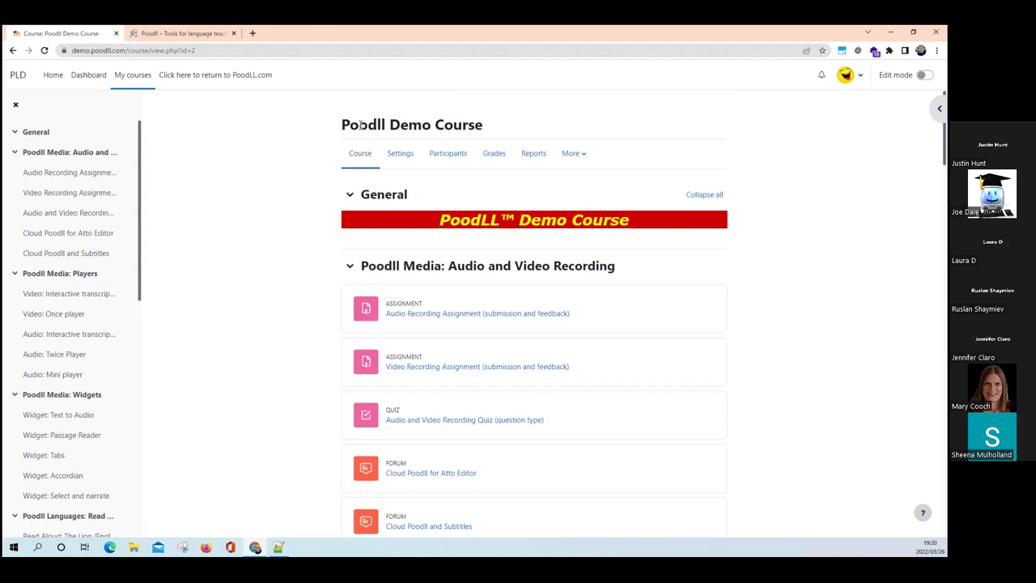
key(alt+Tab)
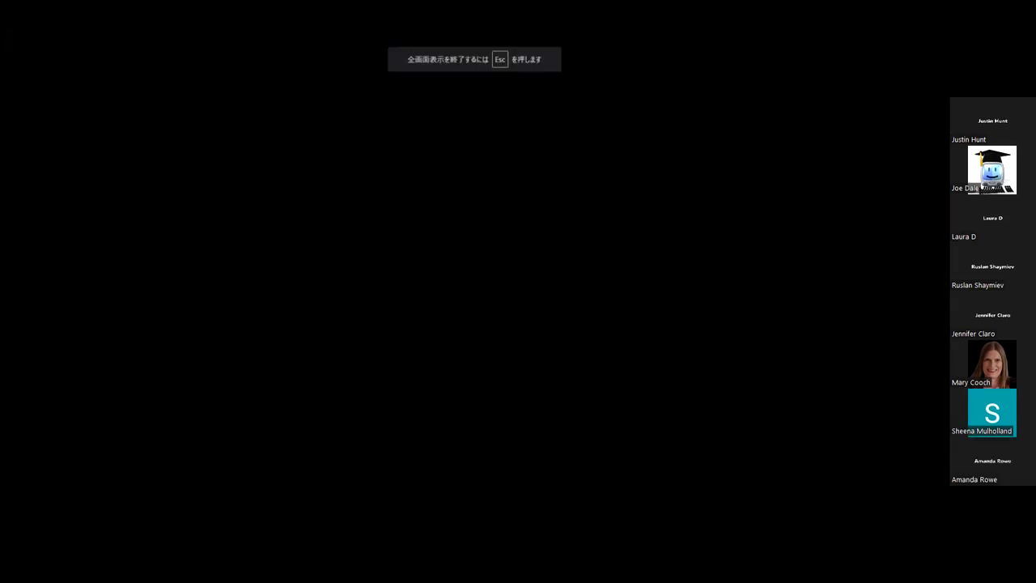
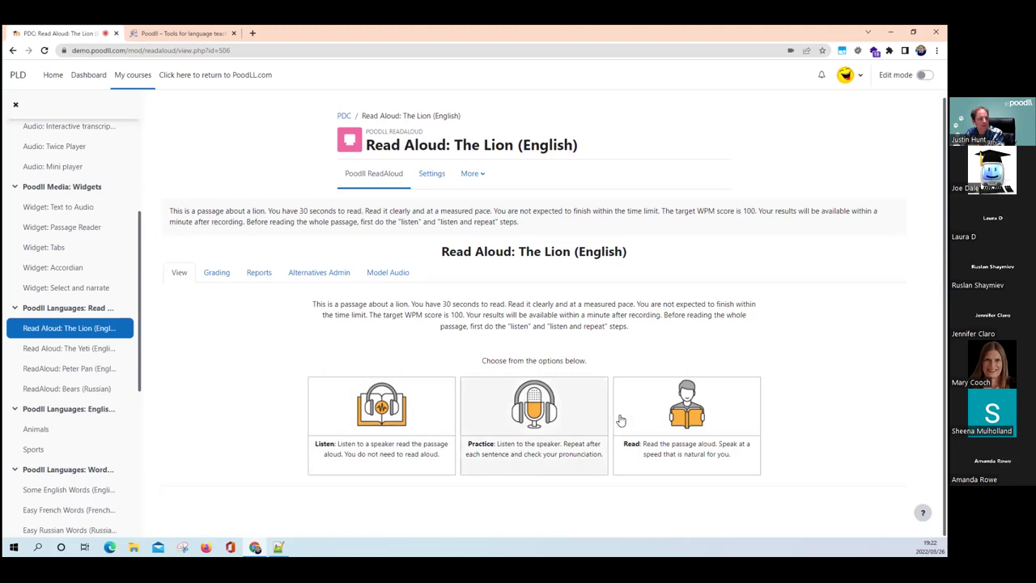
- Play the beginning of the lion passage in Listen mode, stop playback and return to the activity menu
click(405, 407)
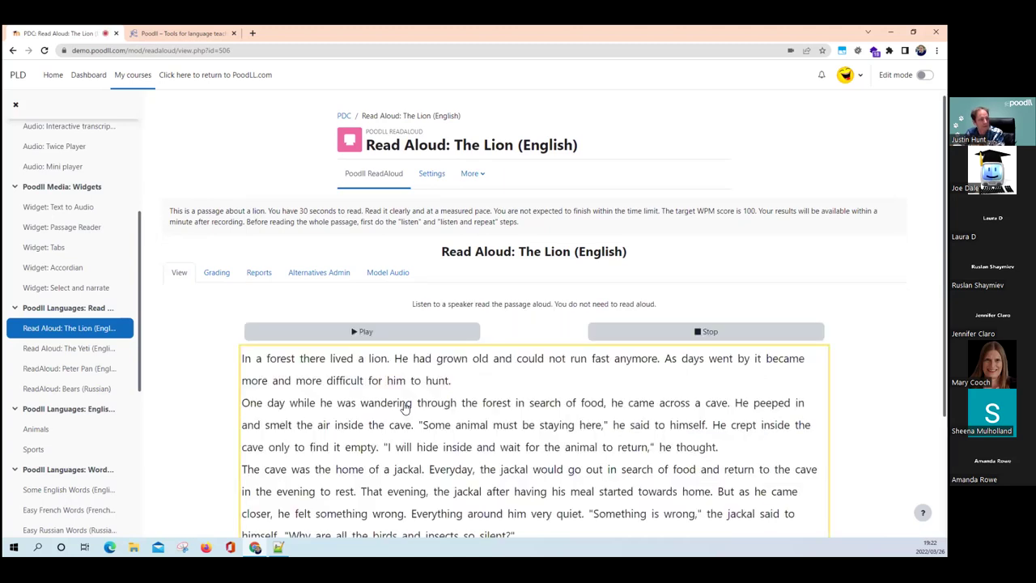
scroll(437, 382, down, 2)
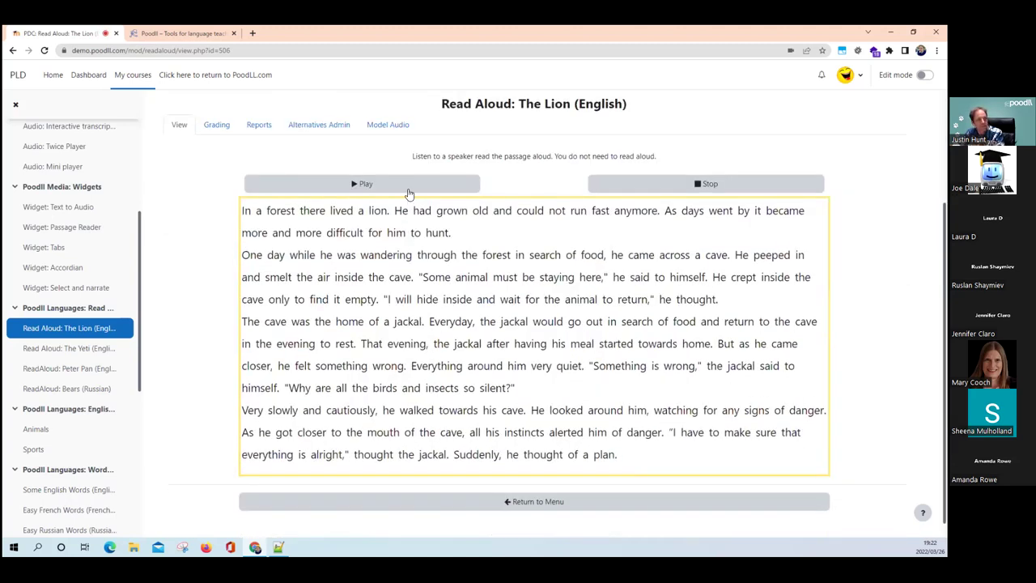
click(409, 192)
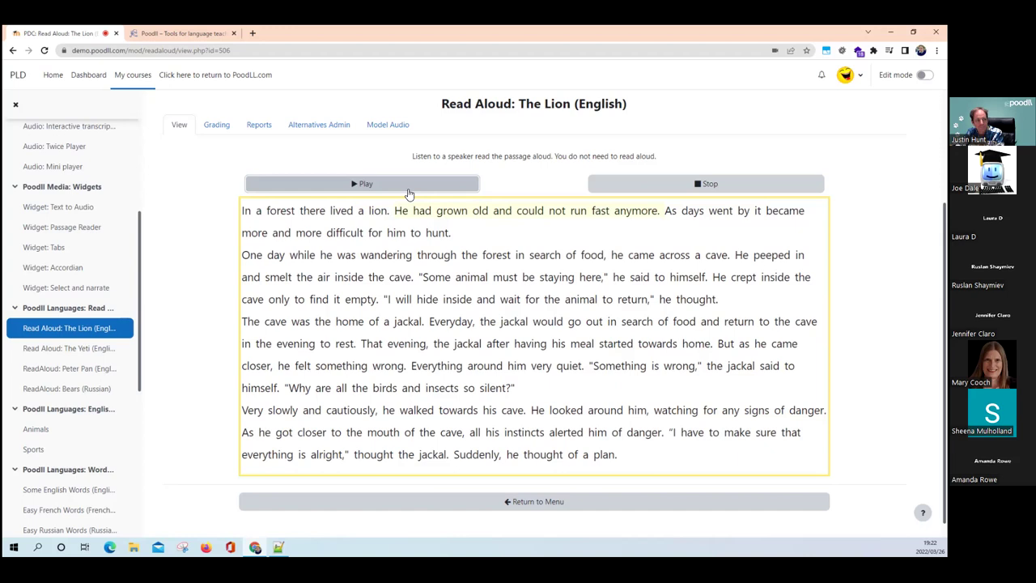
click(742, 186)
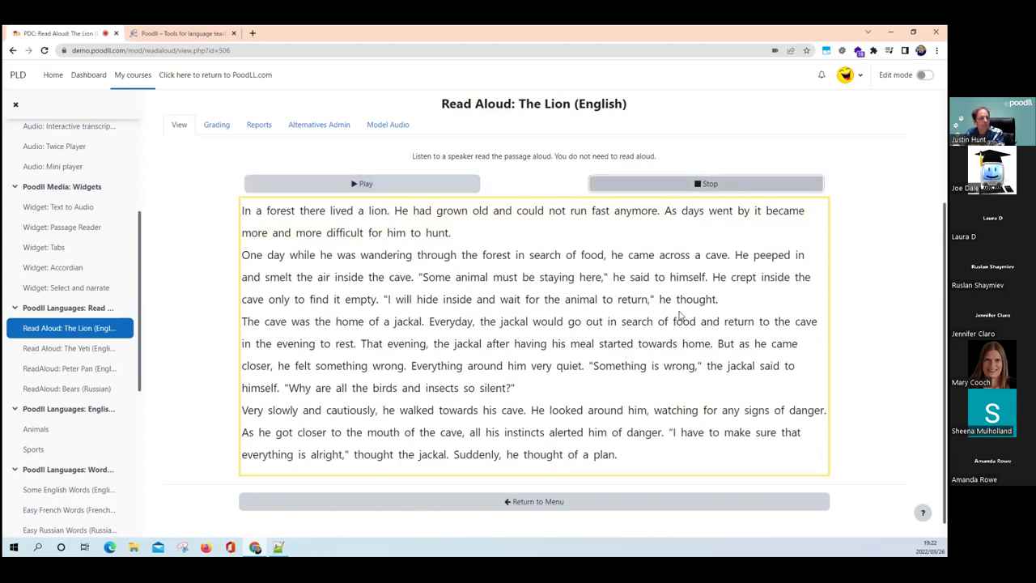
click(591, 502)
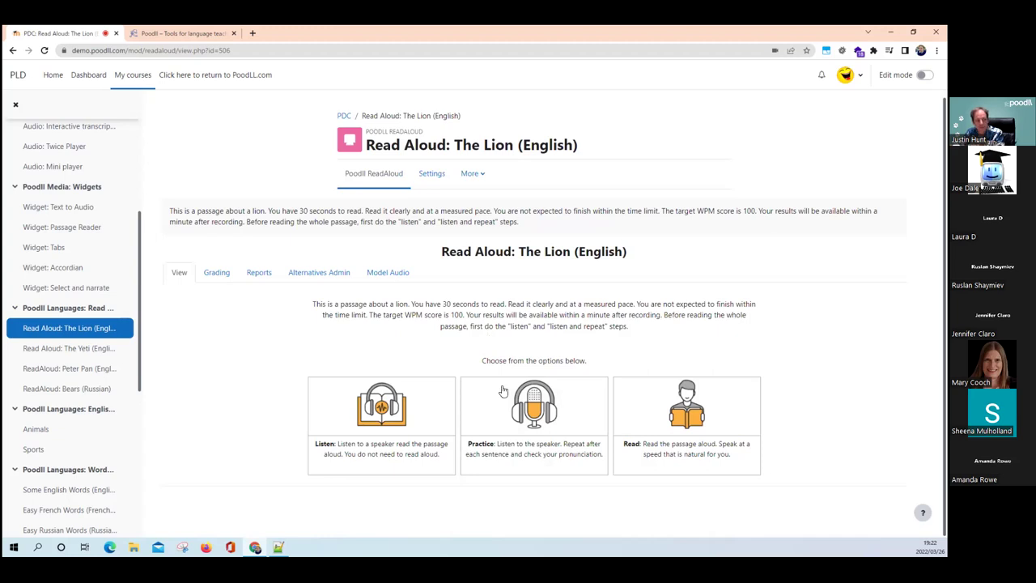
- Start Practice mode for the lion passage and record the sentence "In a forest there lived a lion."
click(536, 416)
scroll(484, 311, down, 2)
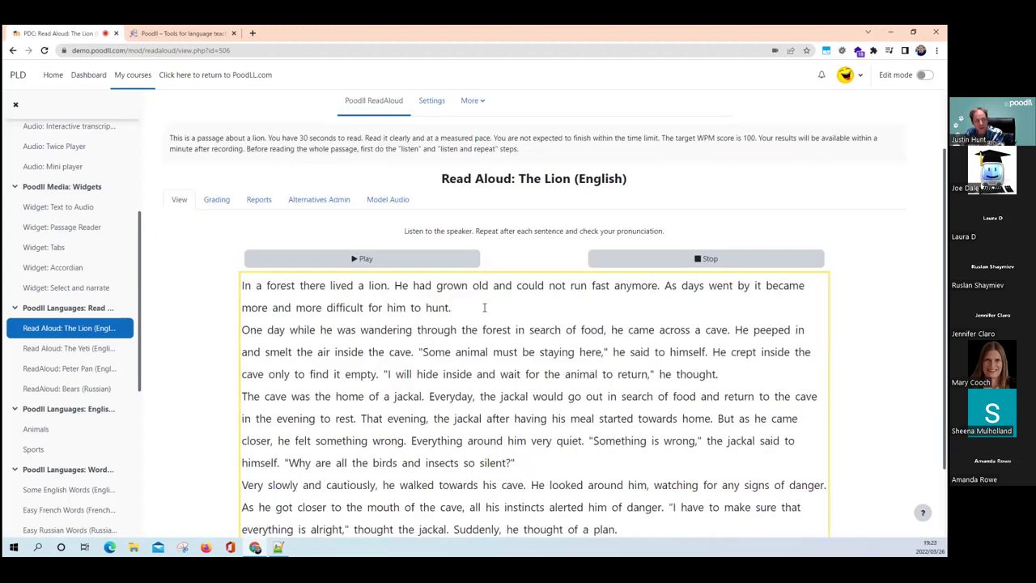
click(405, 185)
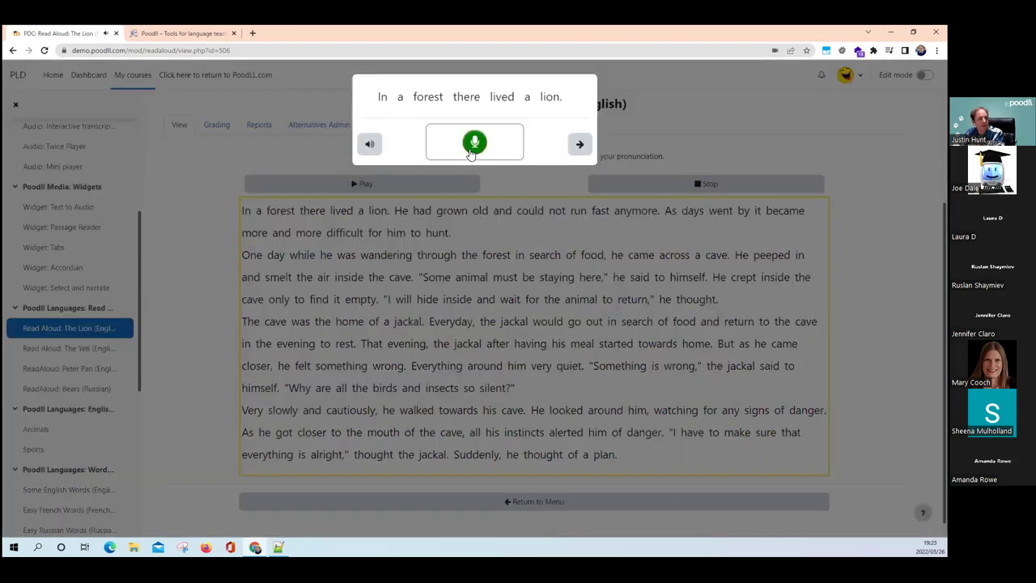
click(474, 144)
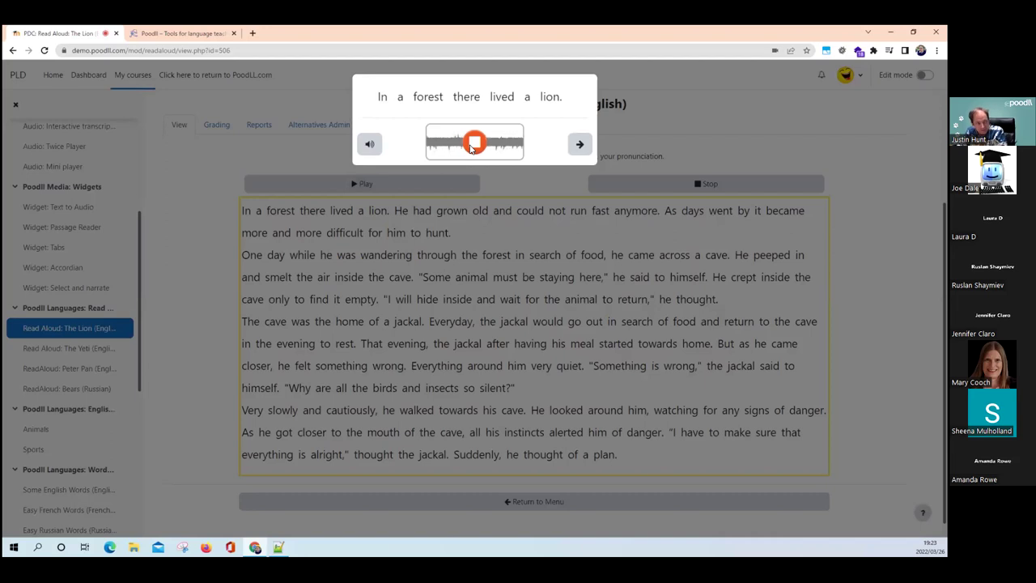
click(474, 144)
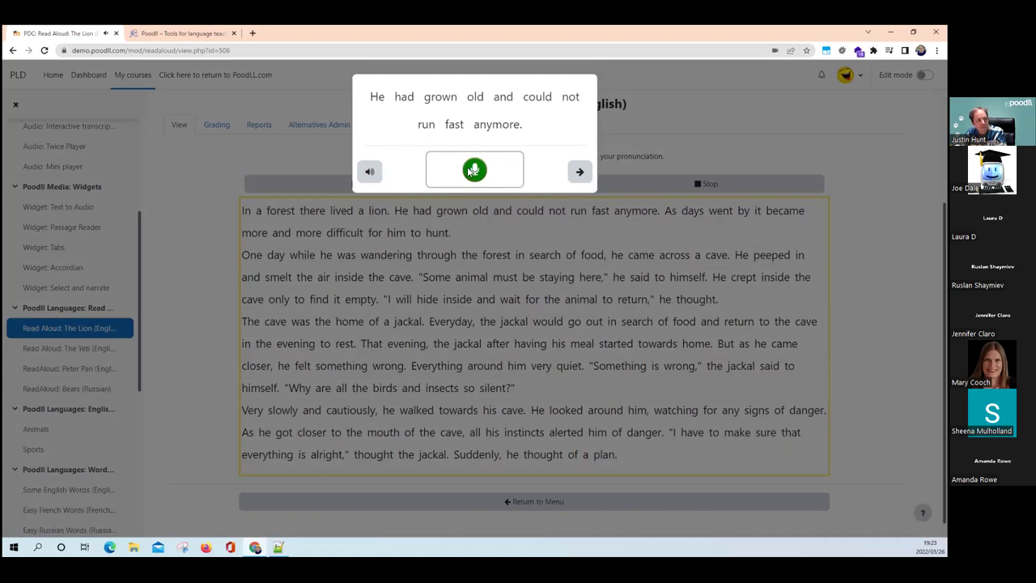
- Record the practice sentence "He had grown old and could not run fast anymore." three times and return to the activity menu
click(469, 170)
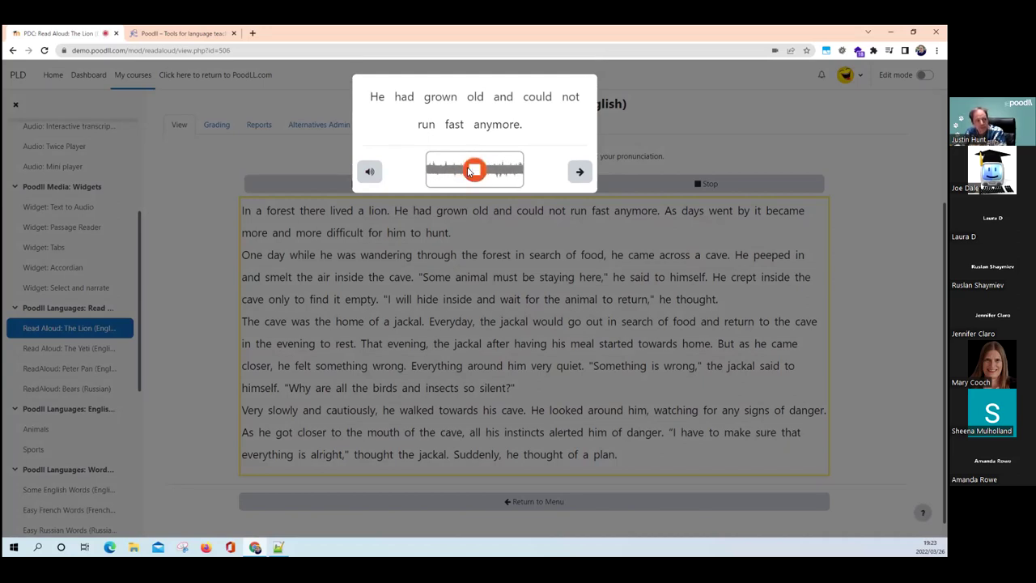
click(473, 170)
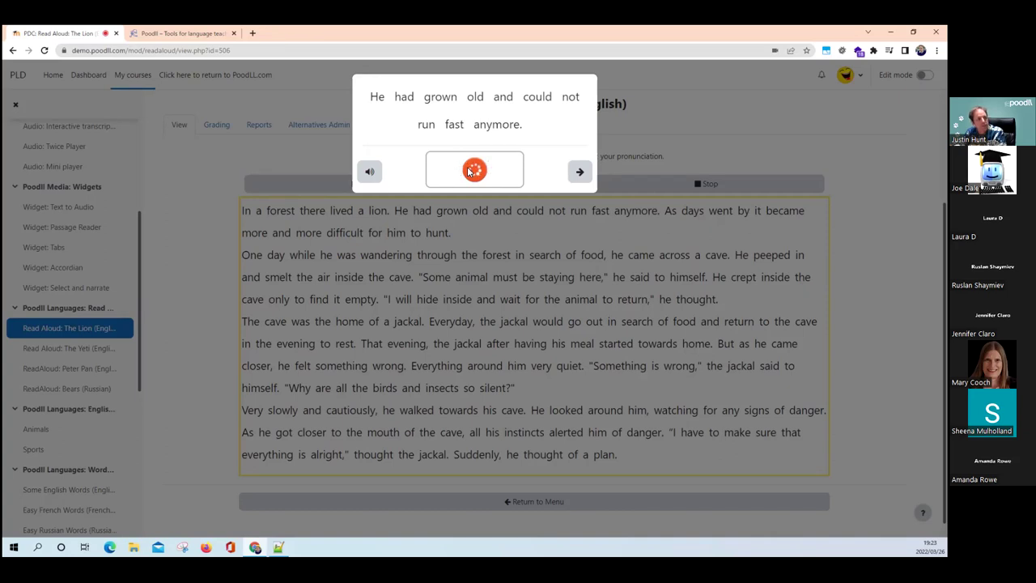
click(472, 171)
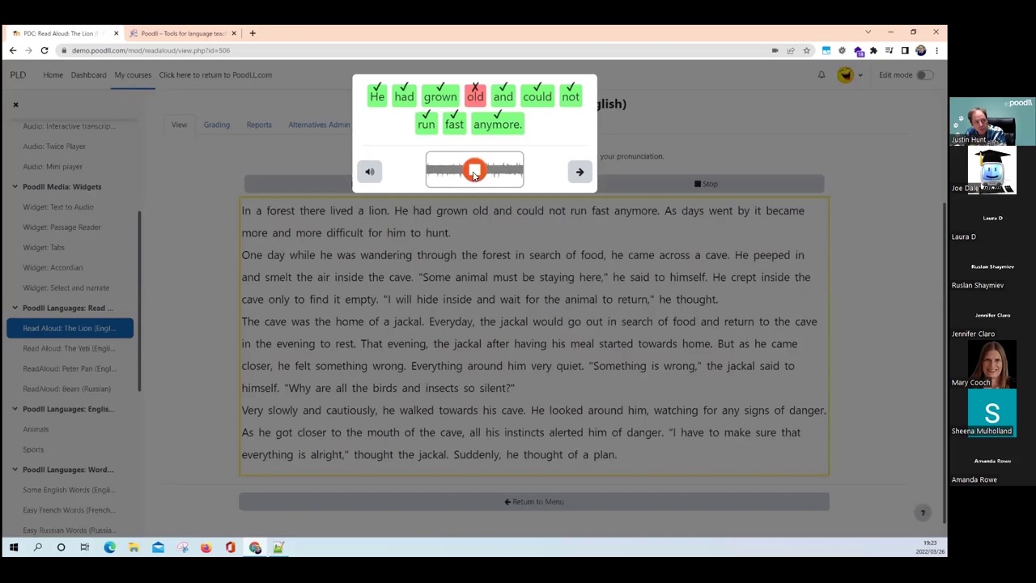
click(474, 171)
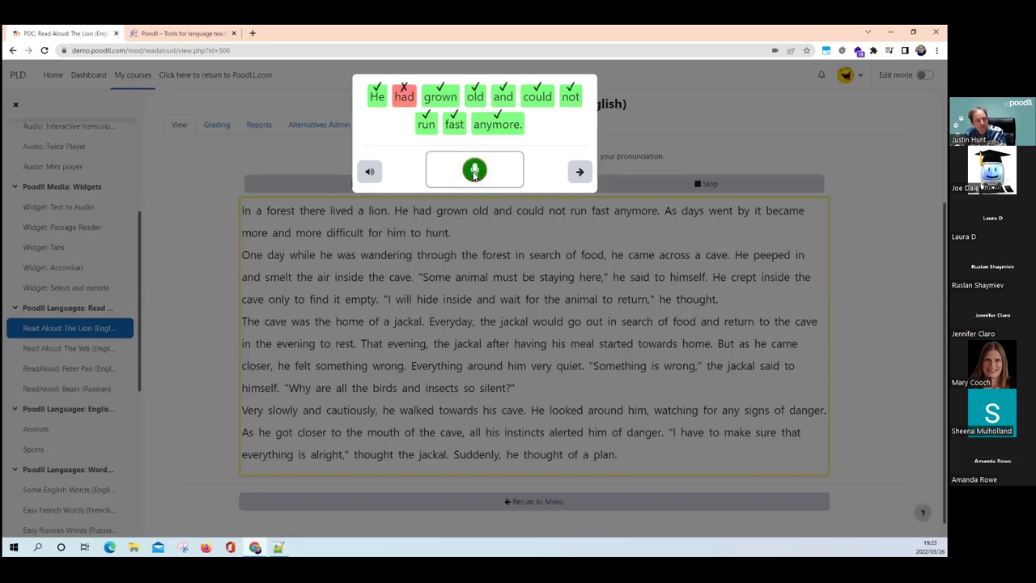
click(474, 171)
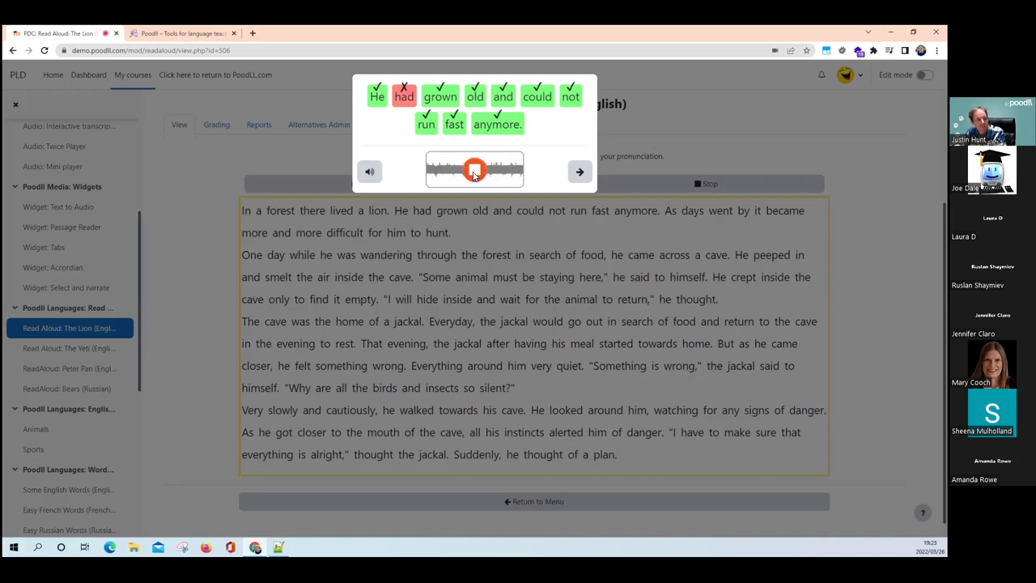
click(474, 171)
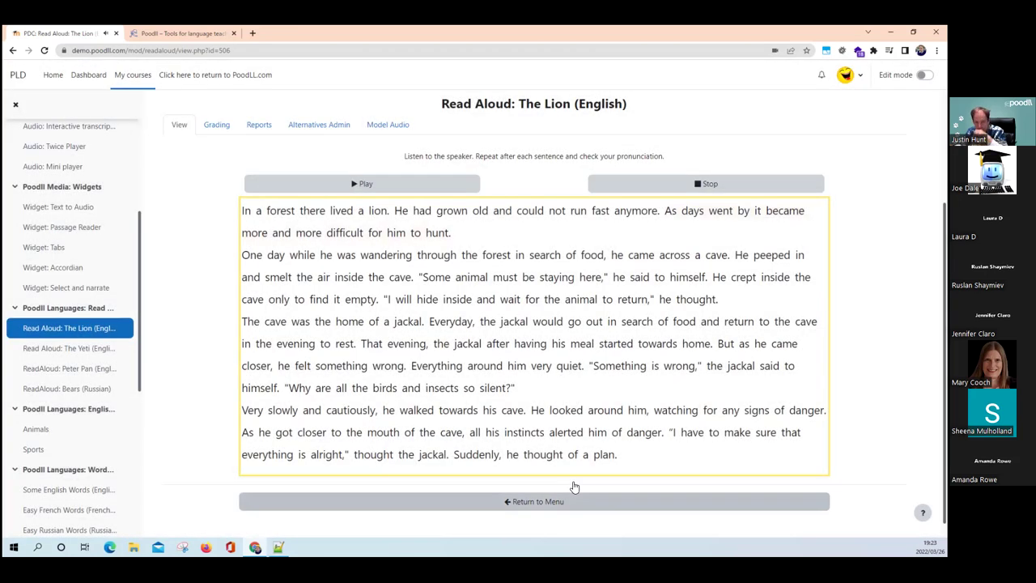
click(575, 500)
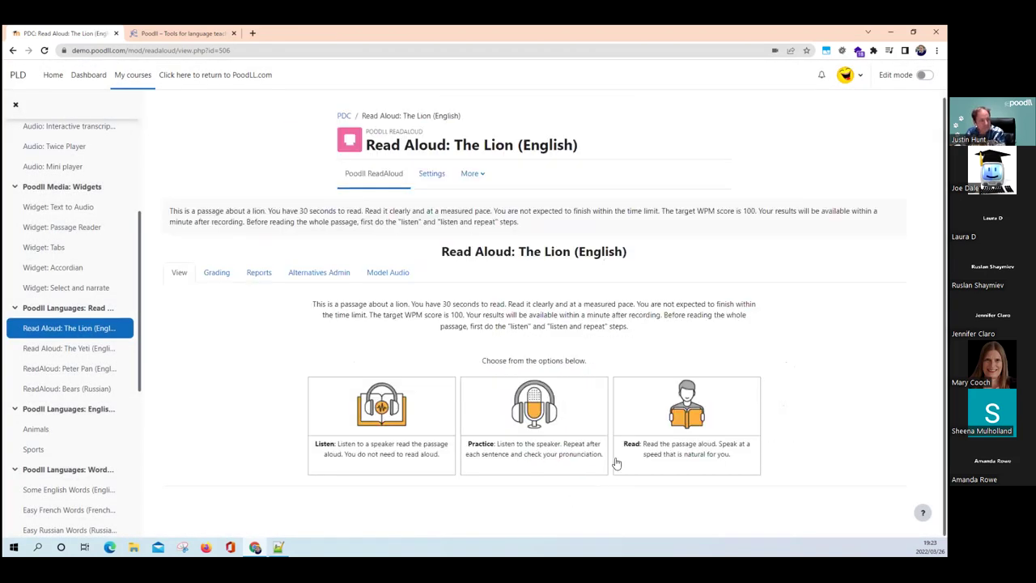
- Record a reading of the lion passage of about 20 seconds in Read mode and stop the recording
click(678, 399)
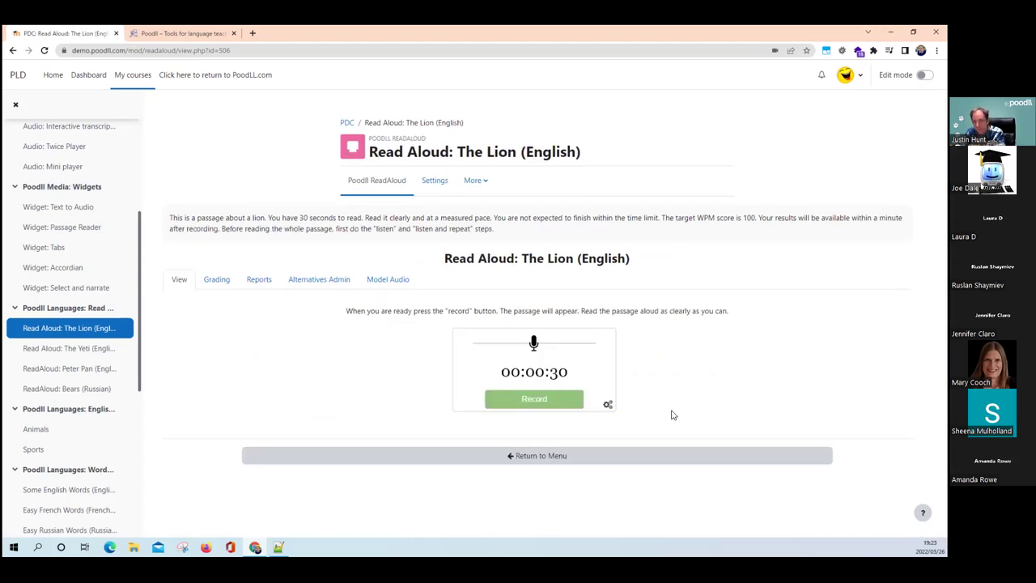
click(522, 403)
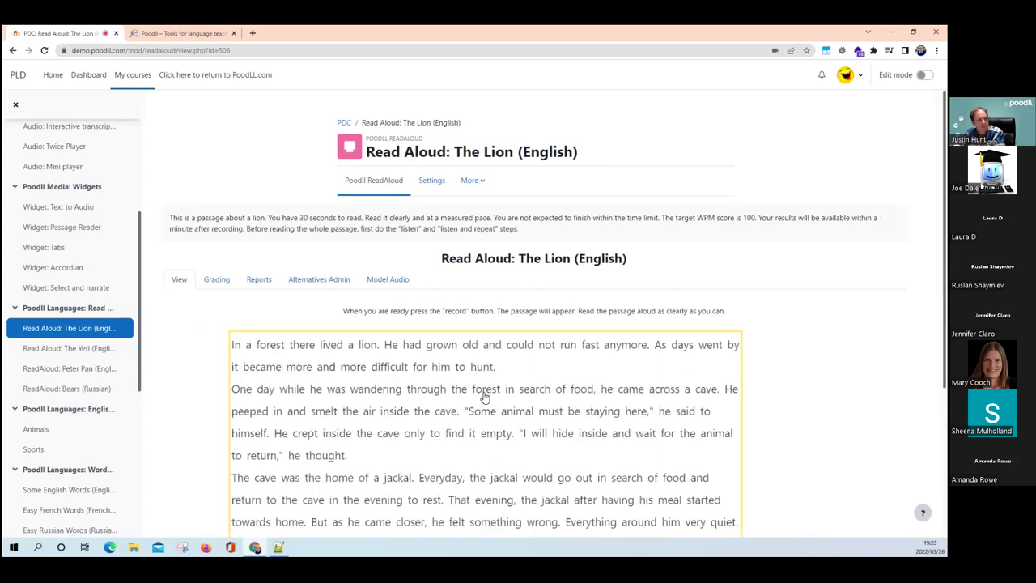
scroll(488, 393, down, 3)
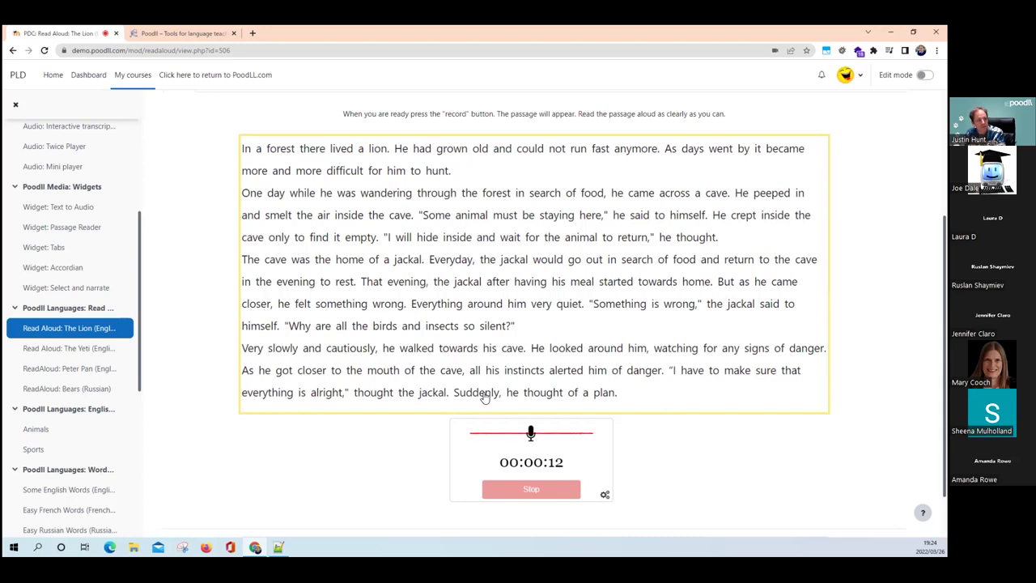
click(531, 489)
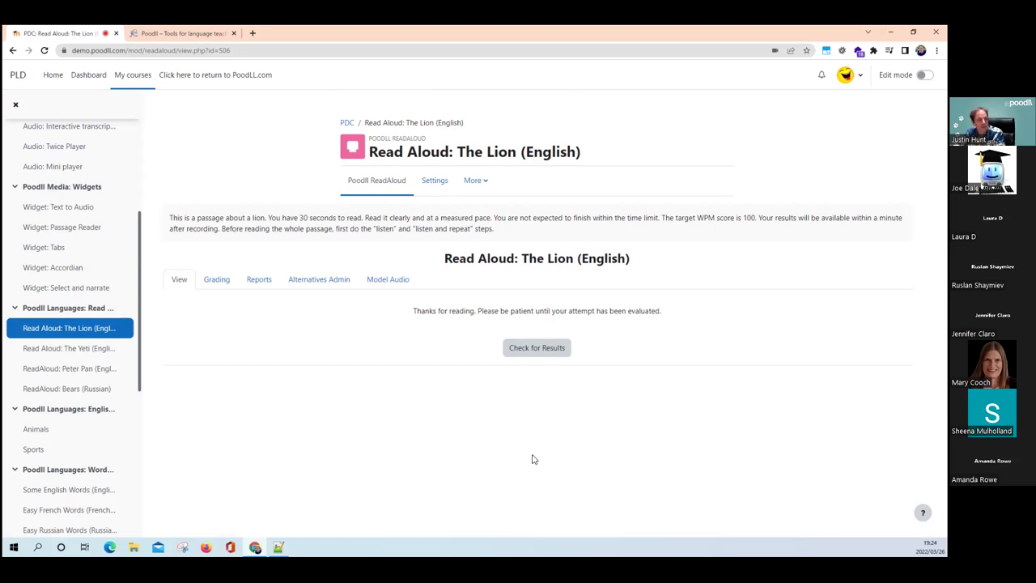
- Check for the reading's results and examine the scores and marked-up passage in the full report
click(533, 351)
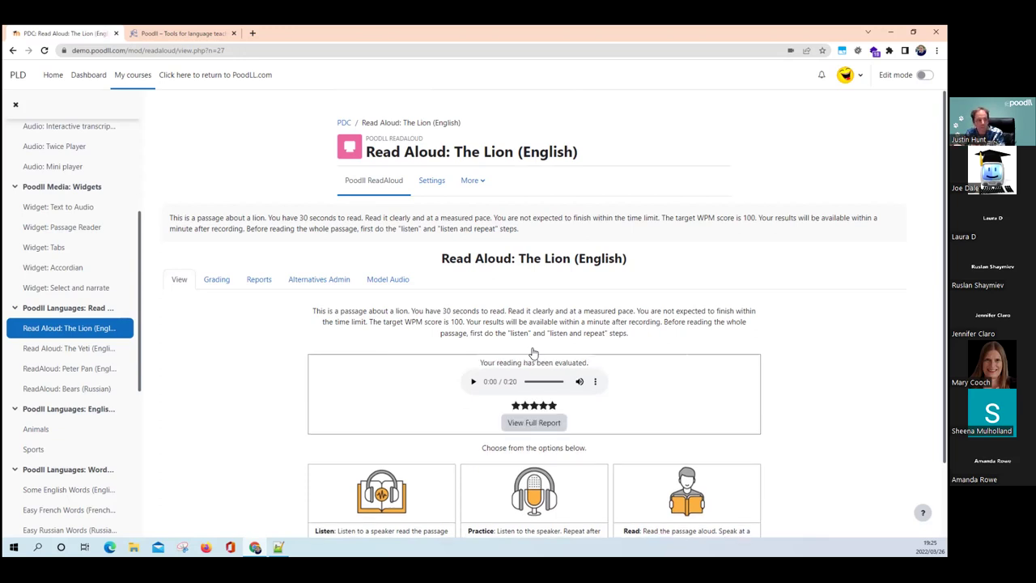
click(534, 423)
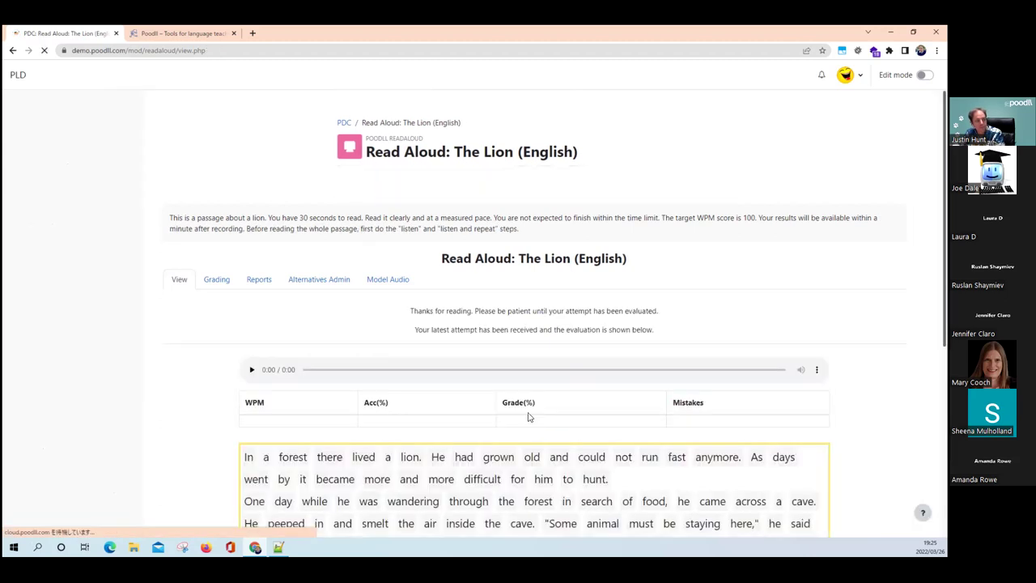
scroll(510, 398, down, 2)
scroll(461, 395, down, 2)
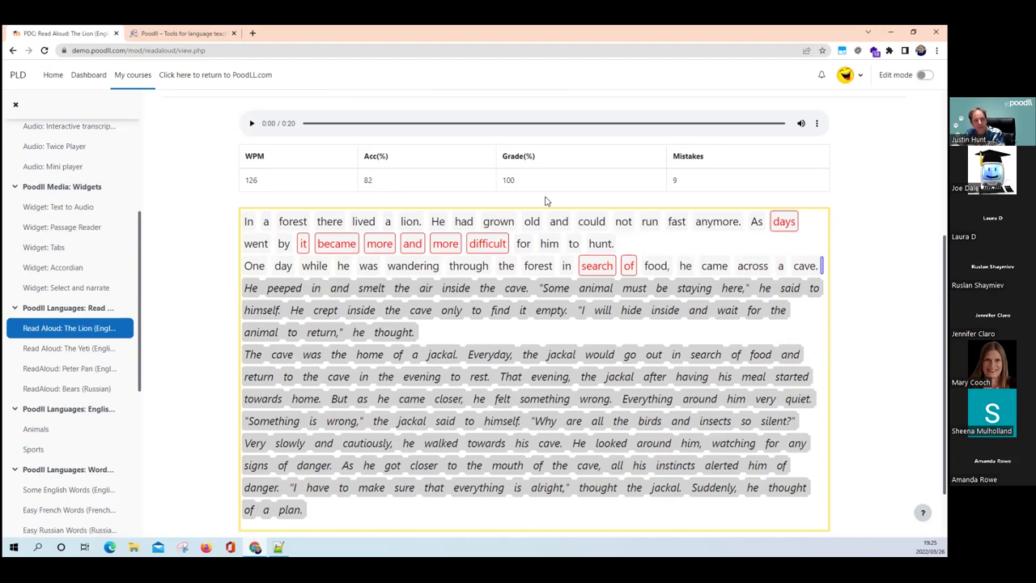
scroll(692, 188, up, 2)
scroll(702, 237, down, 1)
- Open the Read Aloud activity's grading list and bring up User 07's latest attempt for grading
scroll(566, 283, up, 3)
click(217, 231)
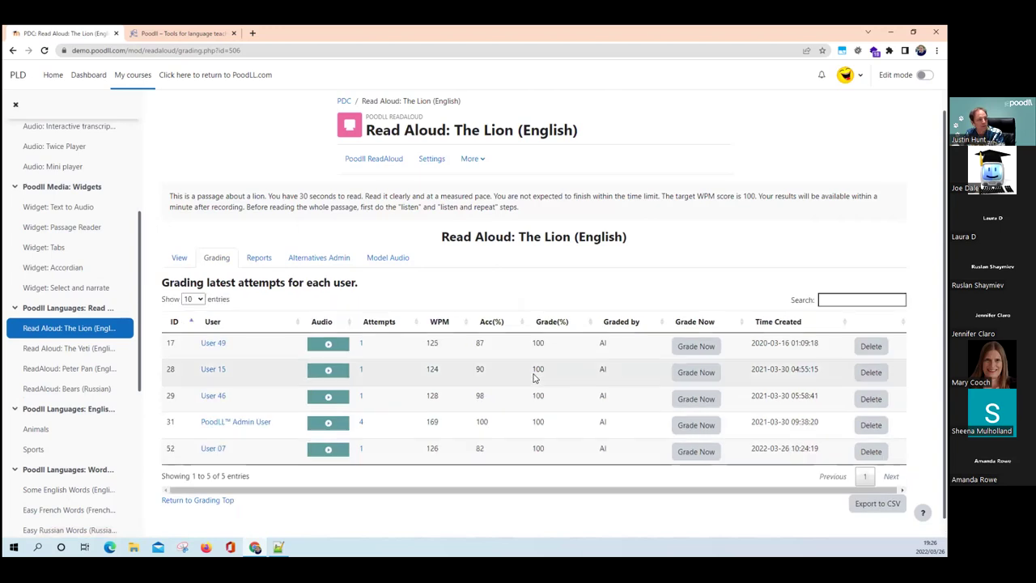
scroll(521, 344, down, 1)
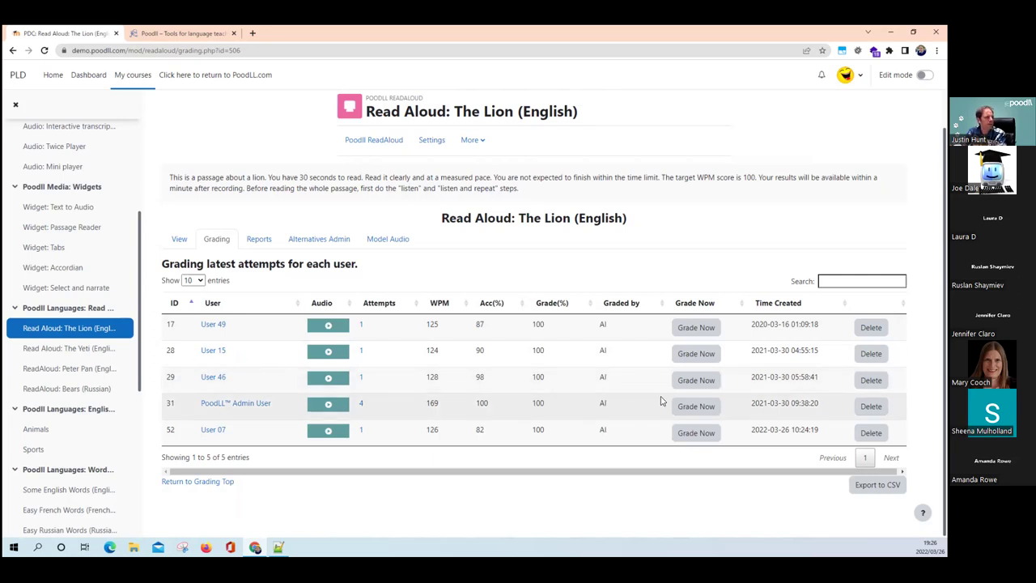
click(701, 437)
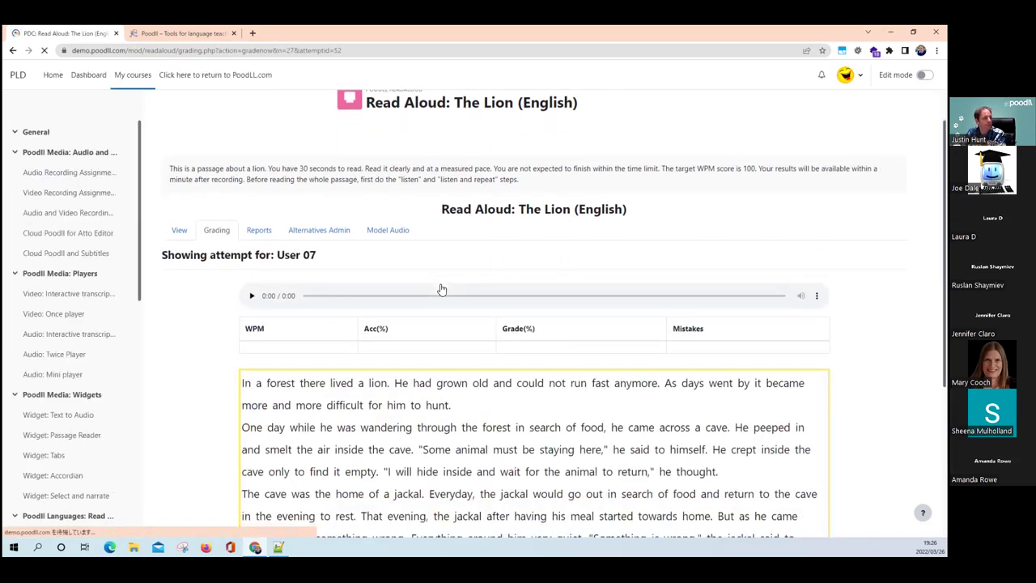
scroll(566, 291, down, 1)
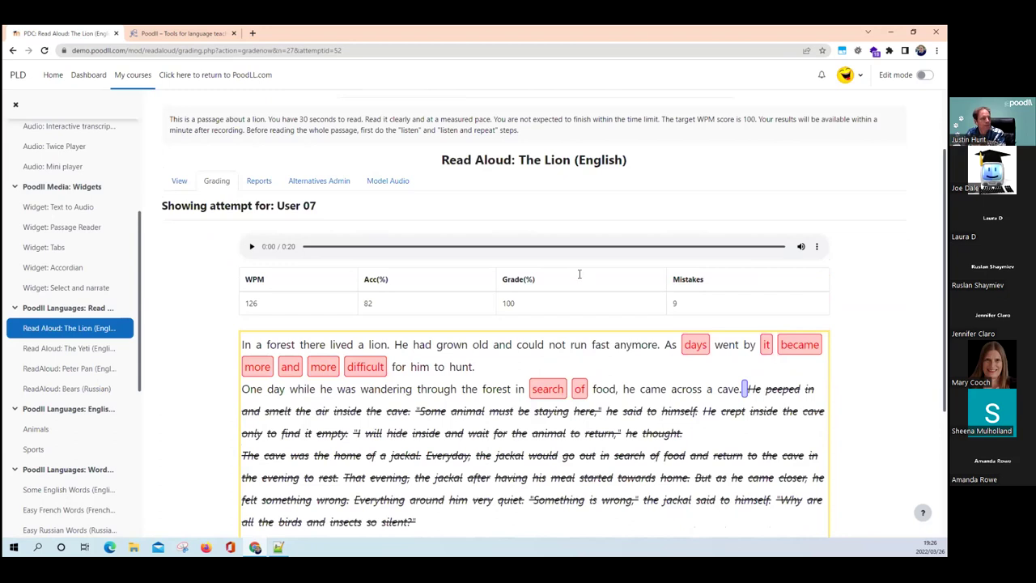
- Put the attempt into Spot Check Mode and quick-grade the flagged word "days" as Not OK
scroll(579, 274, down, 2)
click(289, 527)
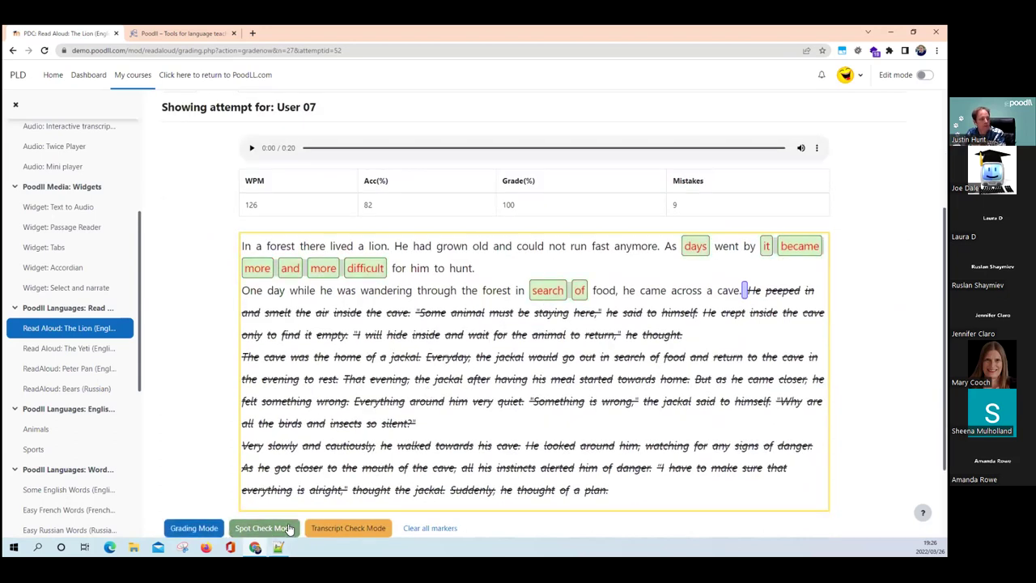
click(697, 252)
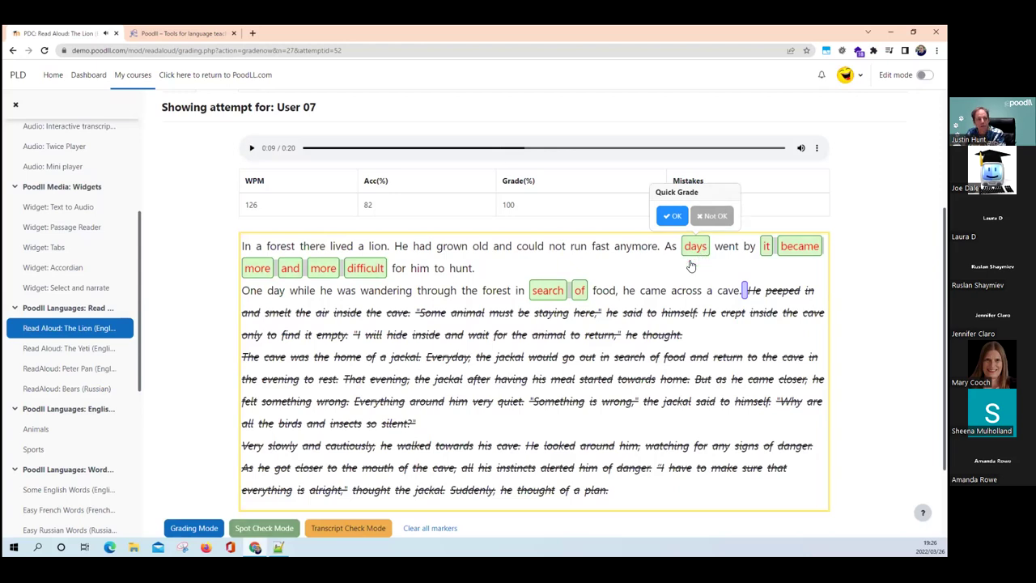
click(712, 219)
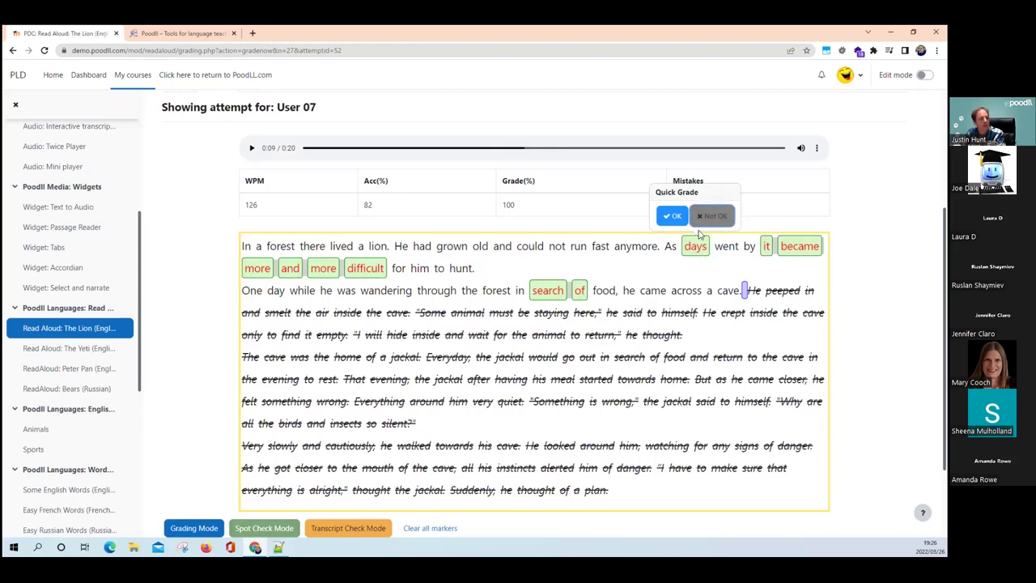
- Quick-grade the flagged words "search" and "of" as OK, and switch the attempt back to Grading Mode
click(550, 297)
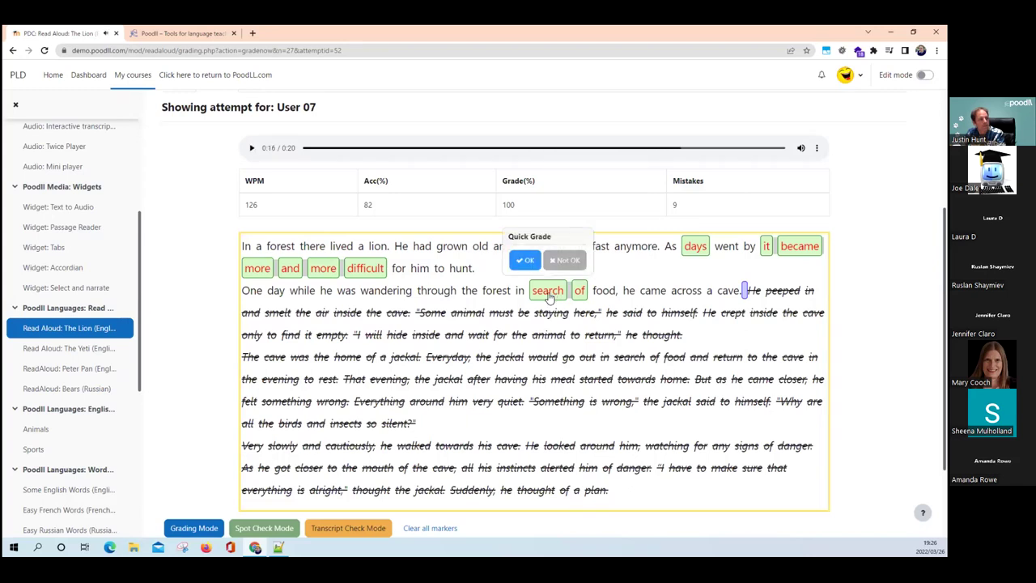
click(529, 262)
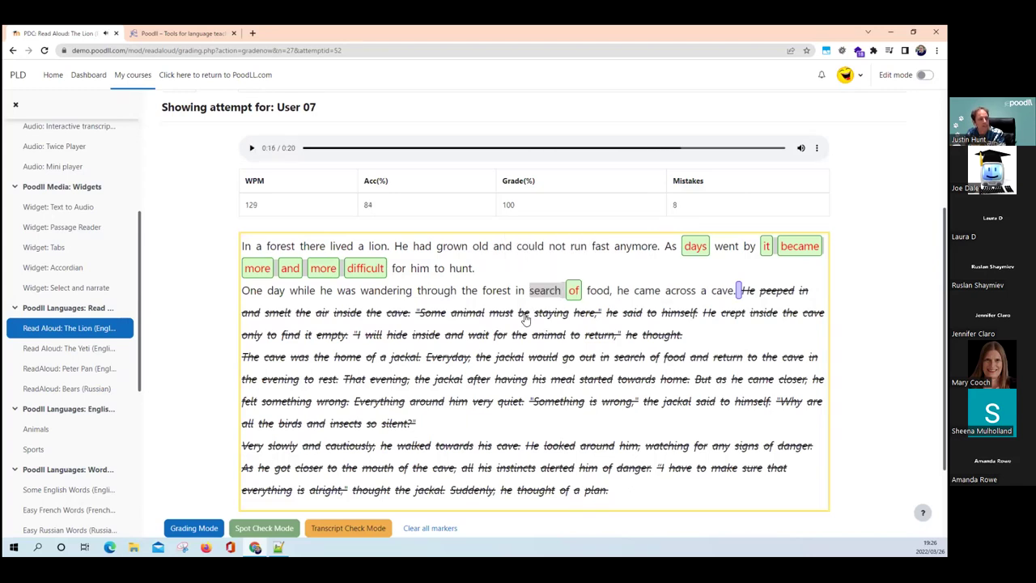
click(572, 294)
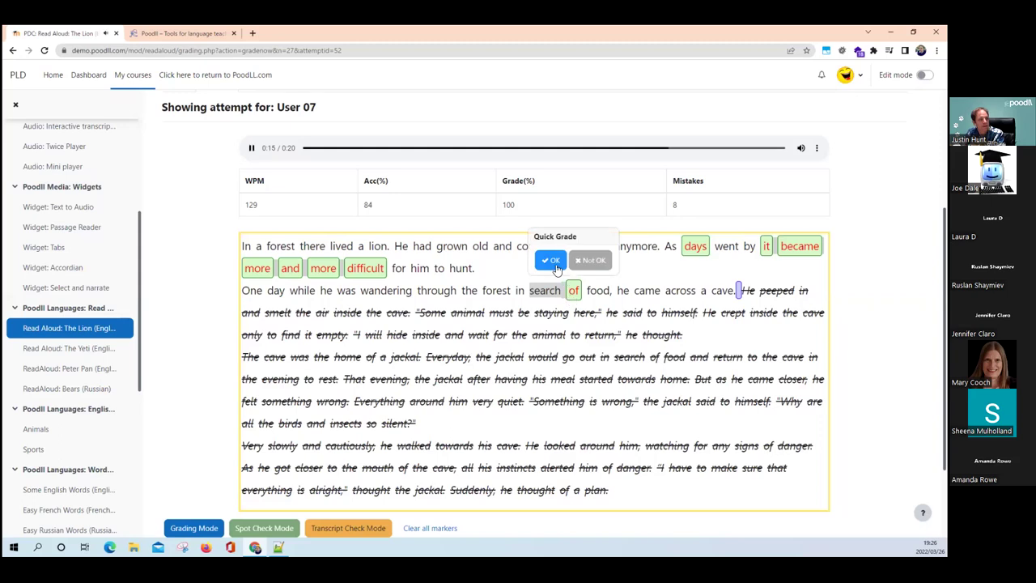
click(550, 260)
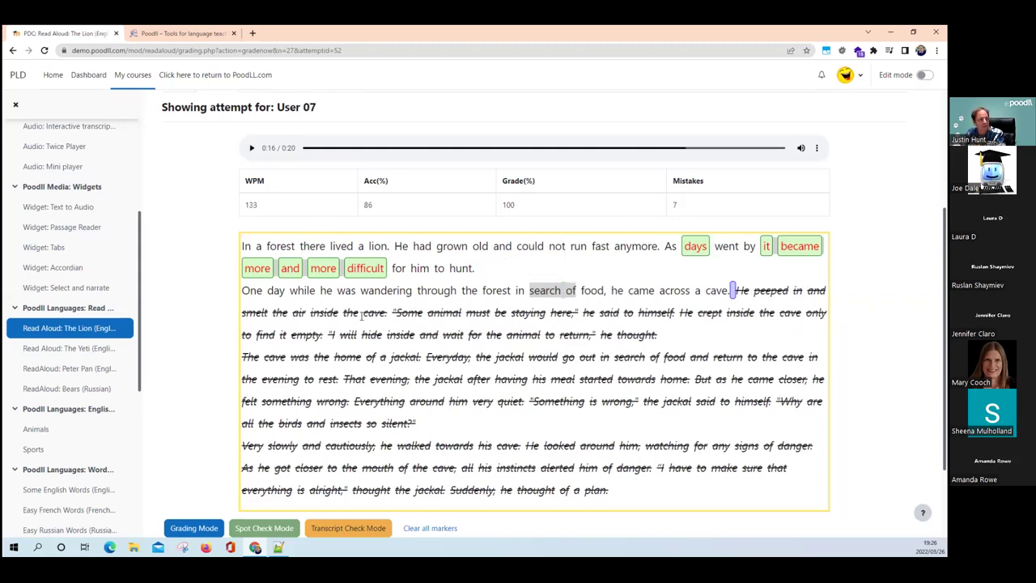
scroll(361, 315, down, 3)
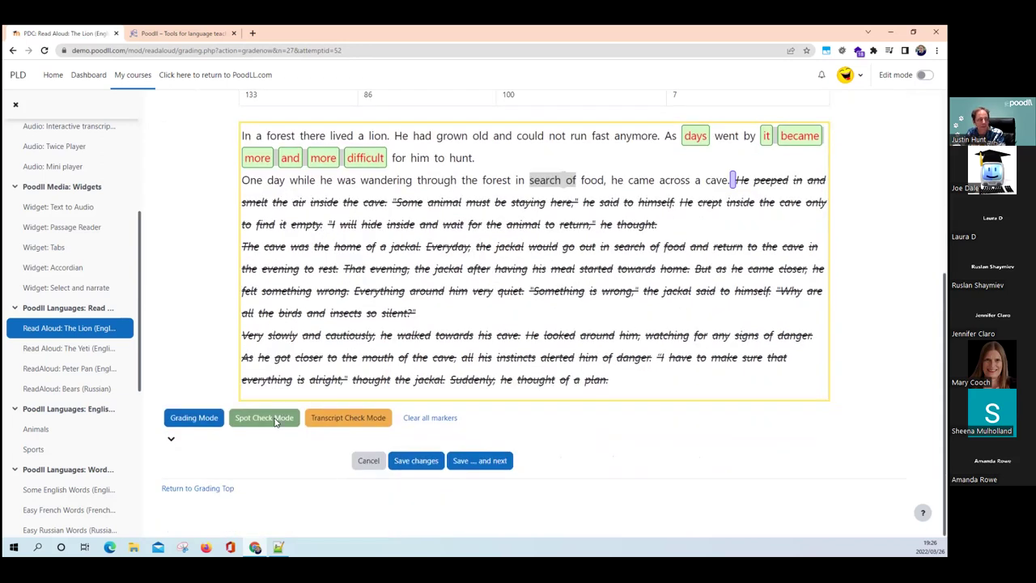
click(202, 417)
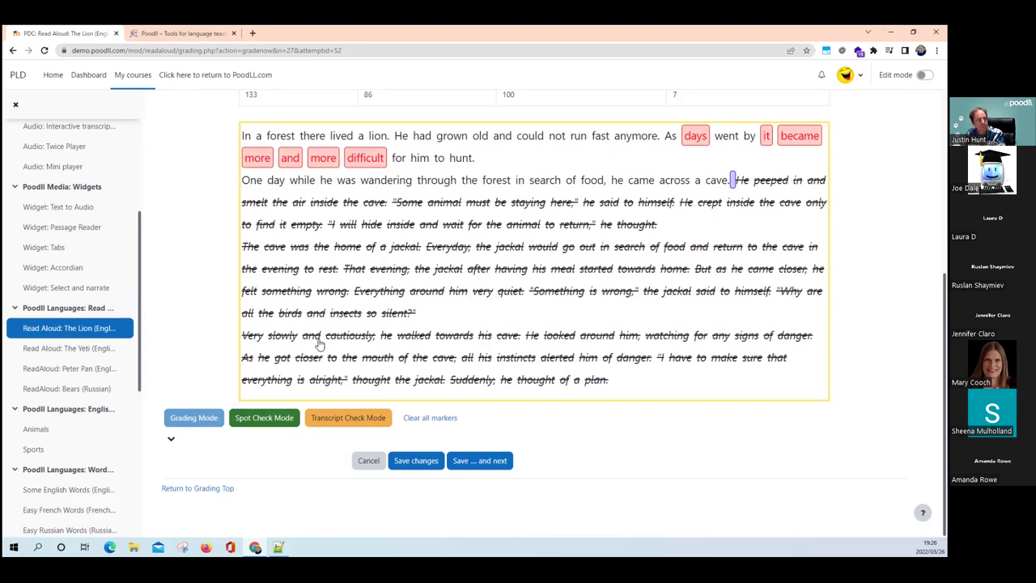
- Return to the Poodll Demo Course page and turn on its editing mode
scroll(360, 345, up, 5)
scroll(389, 333, up, 3)
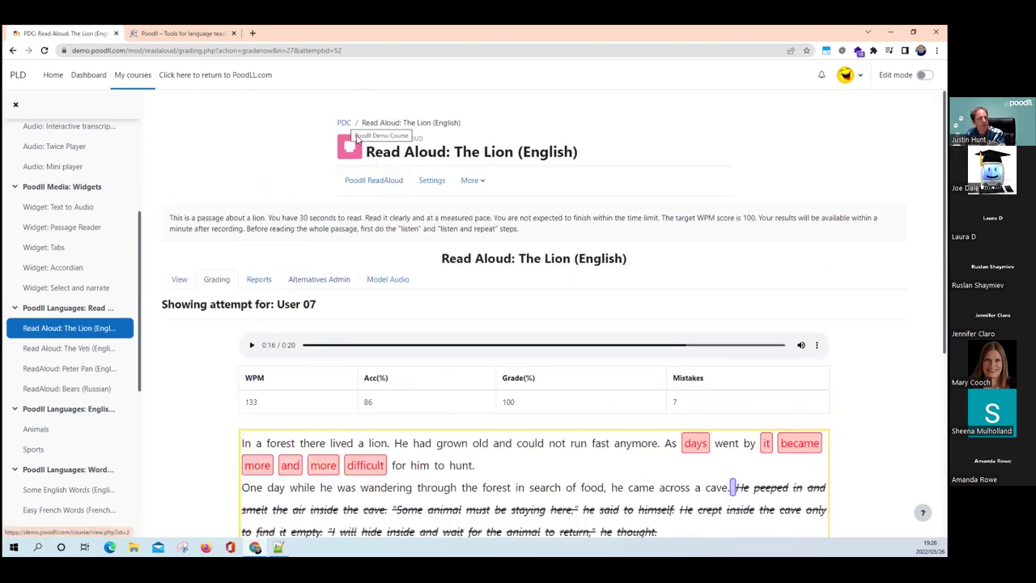
click(81, 308)
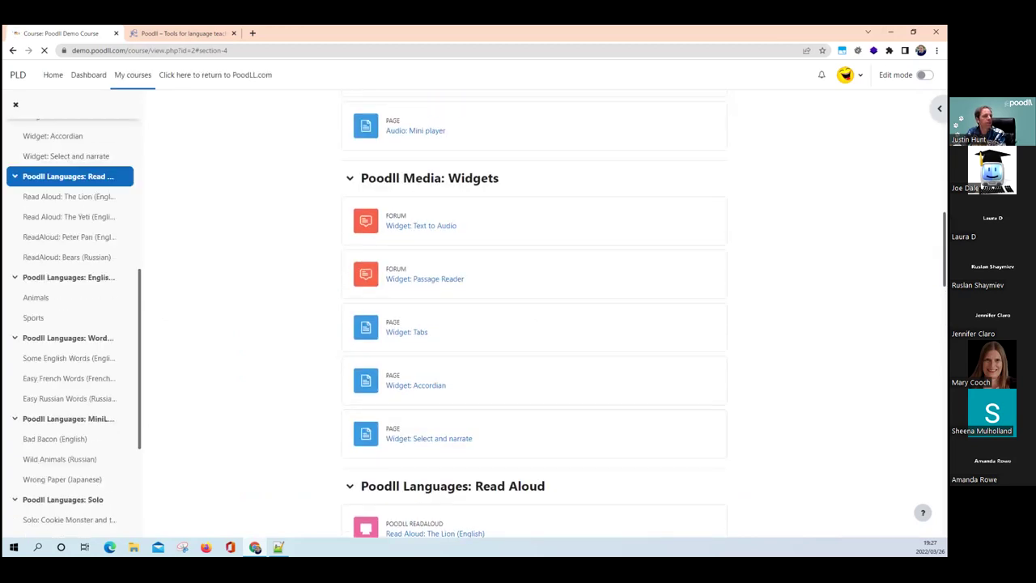
scroll(564, 275, down, 3)
scroll(435, 356, down, 2)
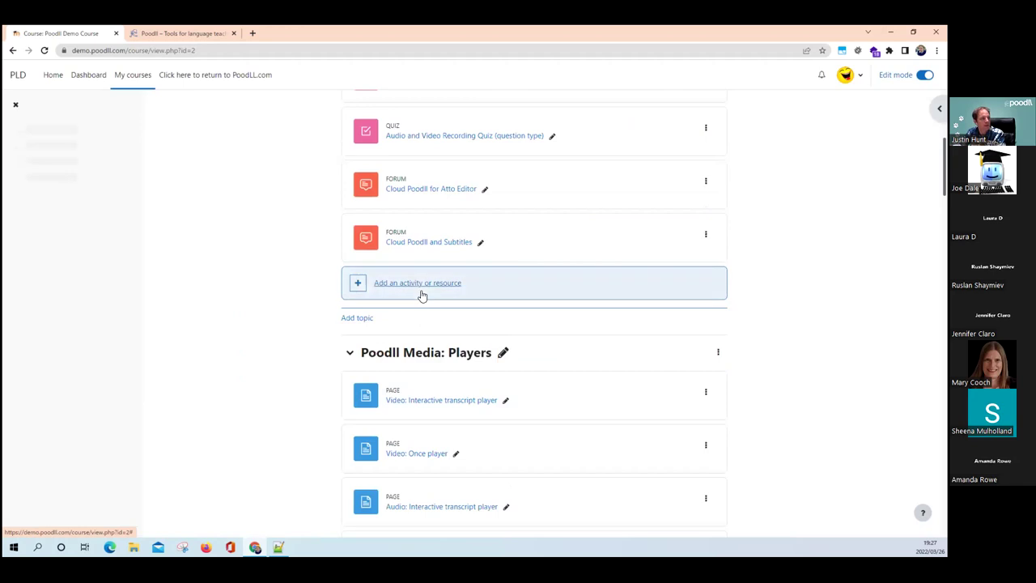
- Start adding a new Poodll ReadAloud activity to the Poodll Languages: Read Aloud topic
scroll(424, 285, down, 2)
scroll(424, 284, down, 10)
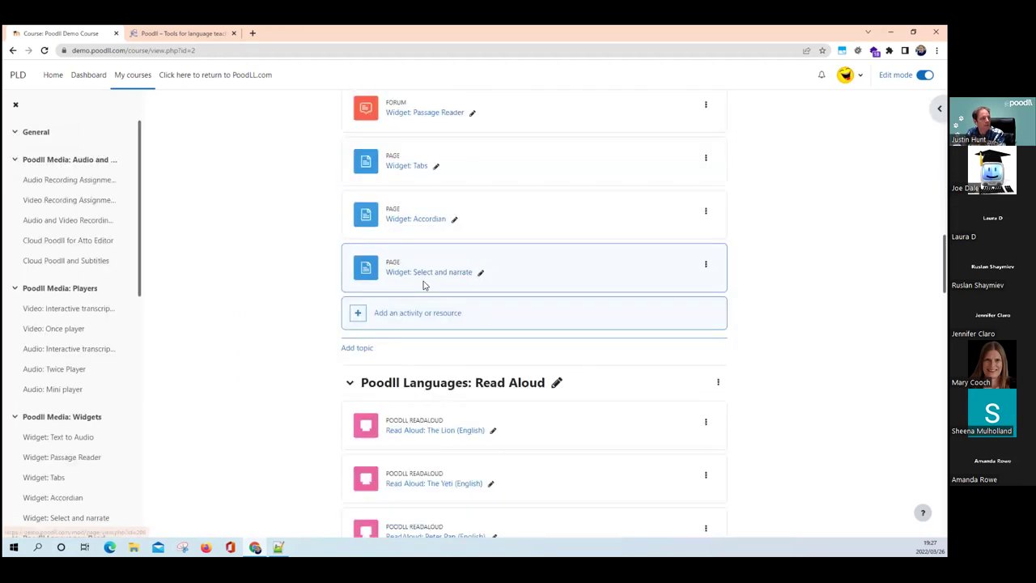
click(436, 404)
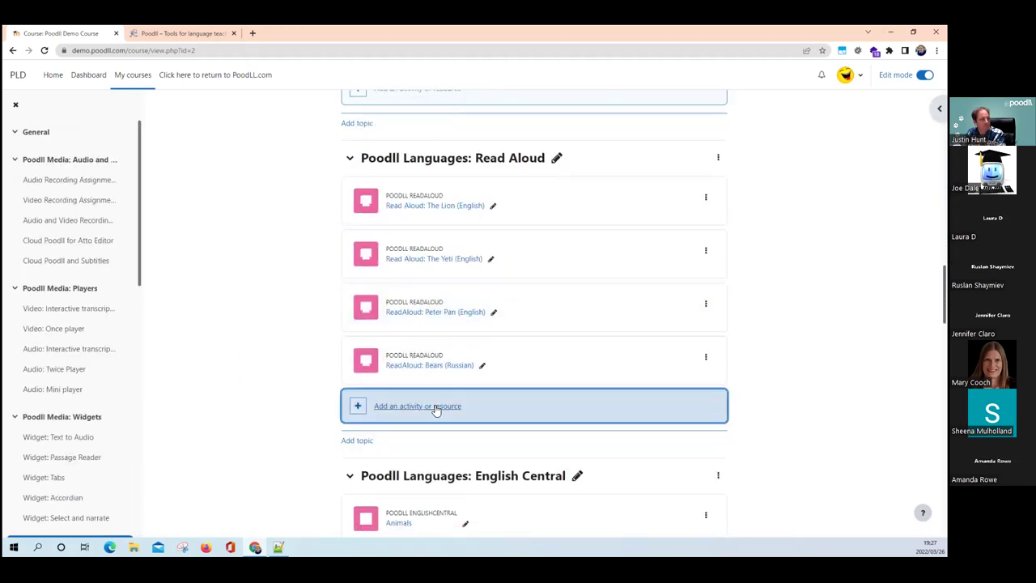
scroll(453, 364, down, 1)
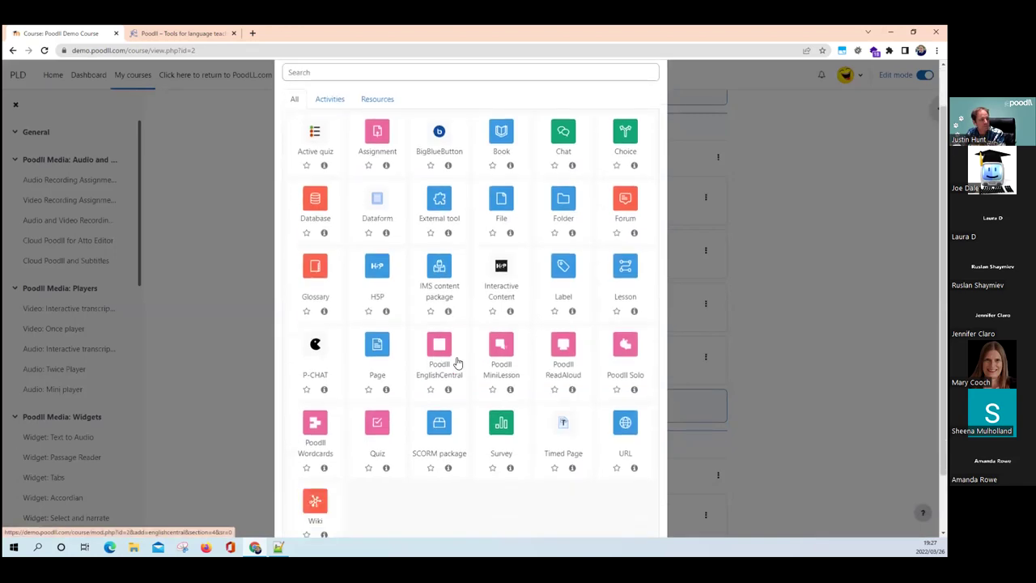
click(562, 350)
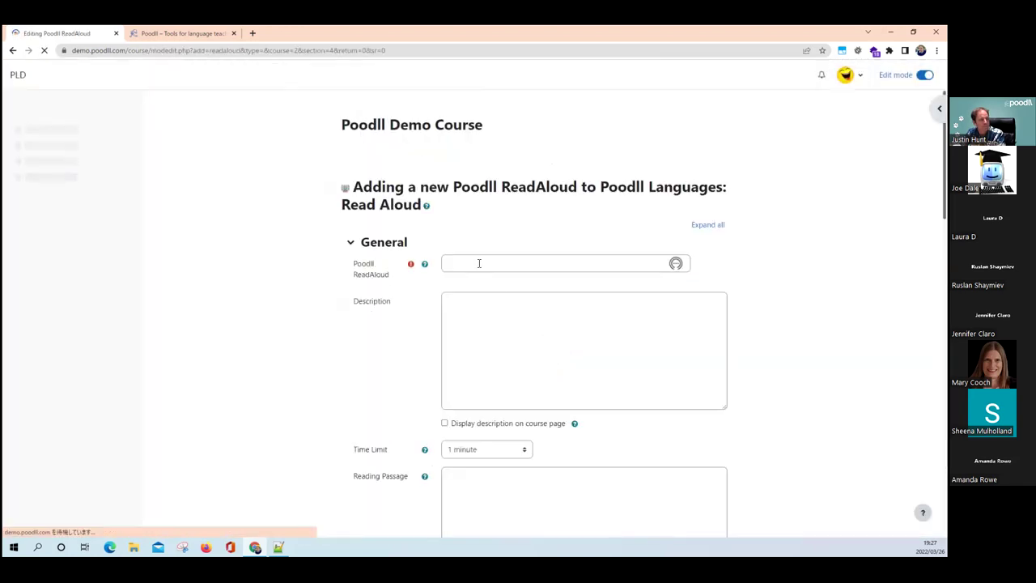
- Name the new ReadAloud activity "pandas"
click(479, 263)
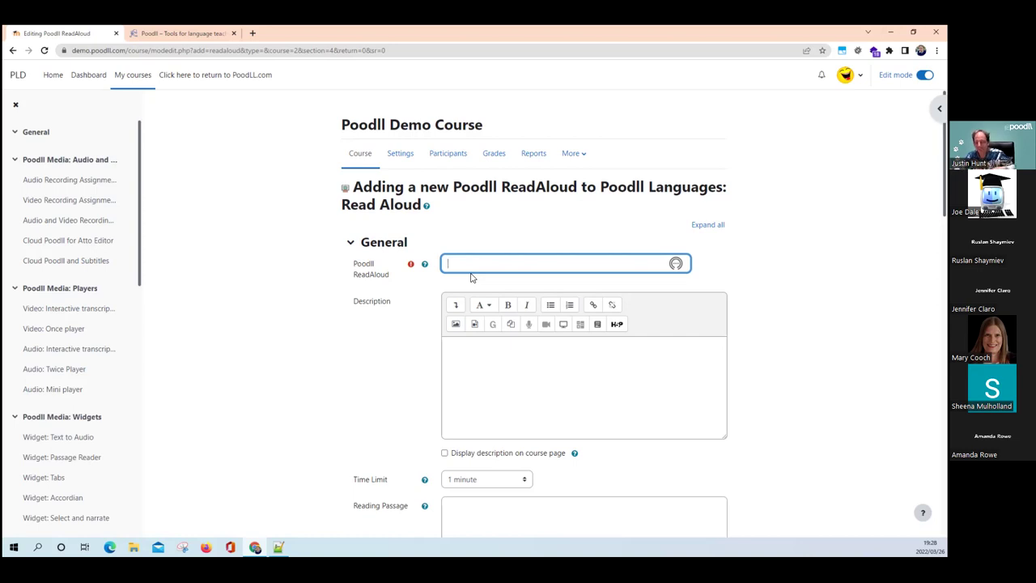
text(pan)
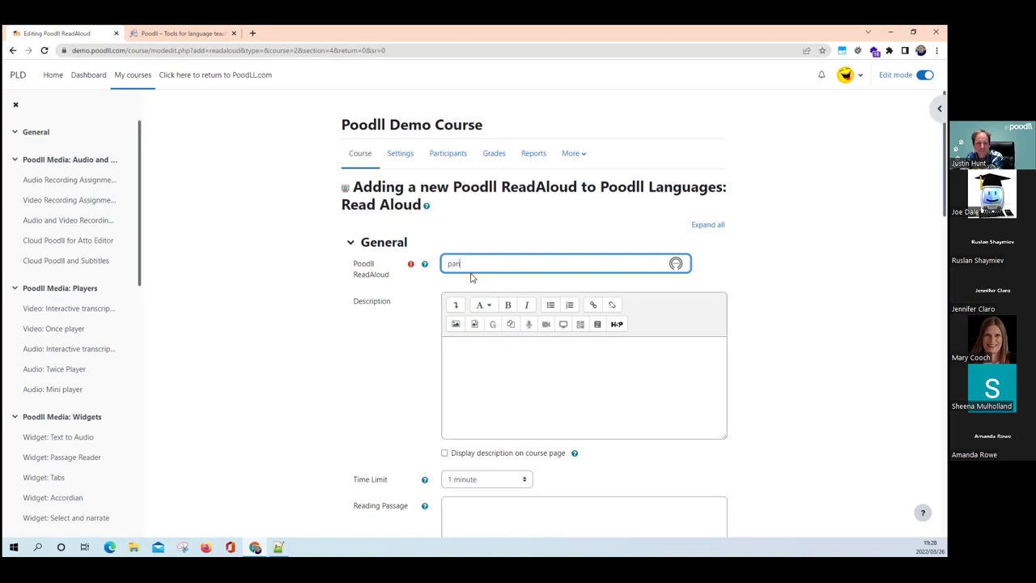
text(das)
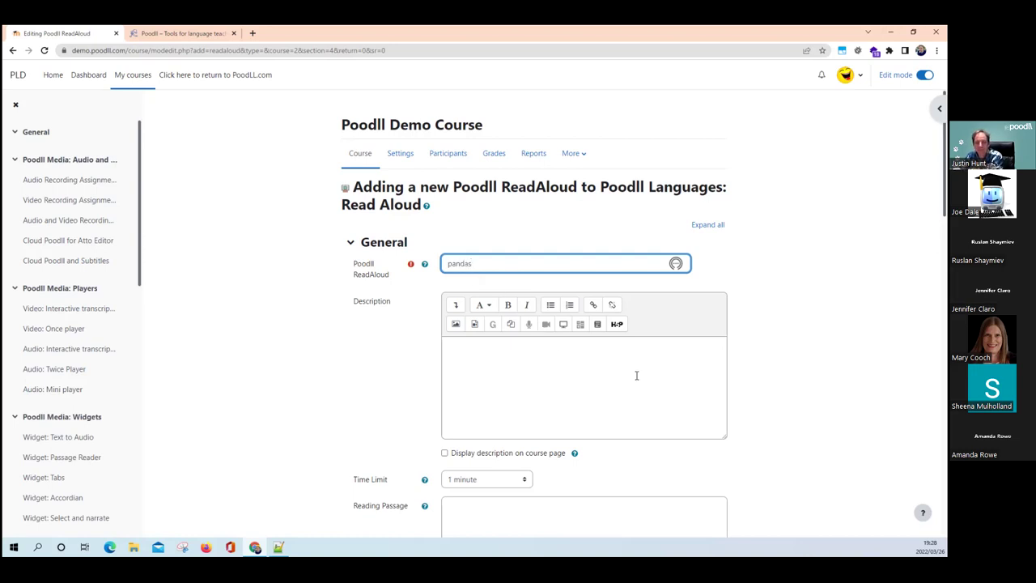
- Fill the reading passage with the polar bear text starting "When most people think of polar bears" and remove its blank first line
key(alt+Tab)
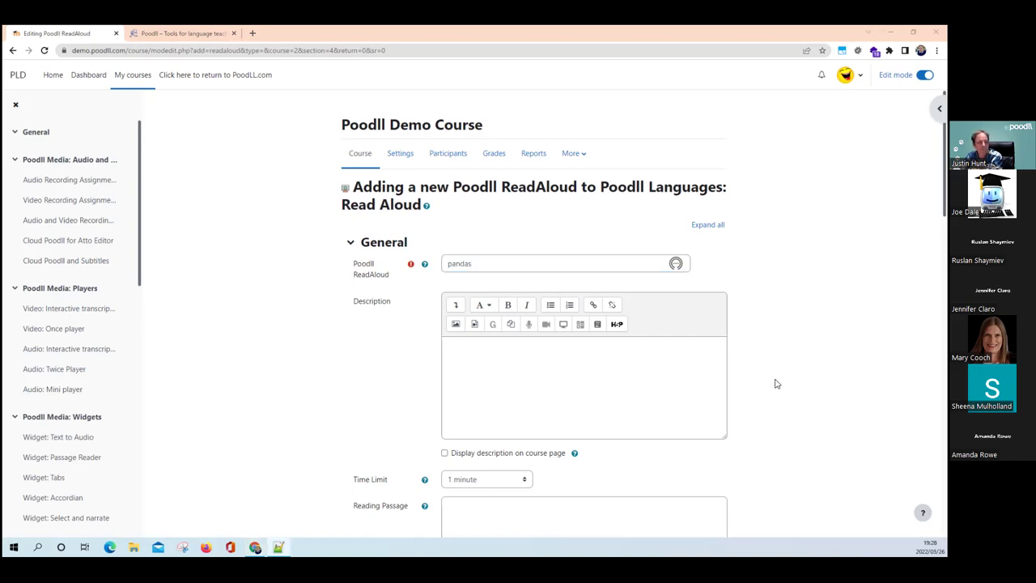
scroll(484, 356, down, 3)
click(484, 364)
text(When most people think of polar bears they imagine solitary hunters, roaming the ice in search of their next meal. For male polar bears, at least, this is true. Females, however, are rarely seen without their cubs. In fact, mothers usually remain with their cubs for two or three years after birth. Unlike most animals, which have babies each spring, female polar bears may go several years without any cubs.)
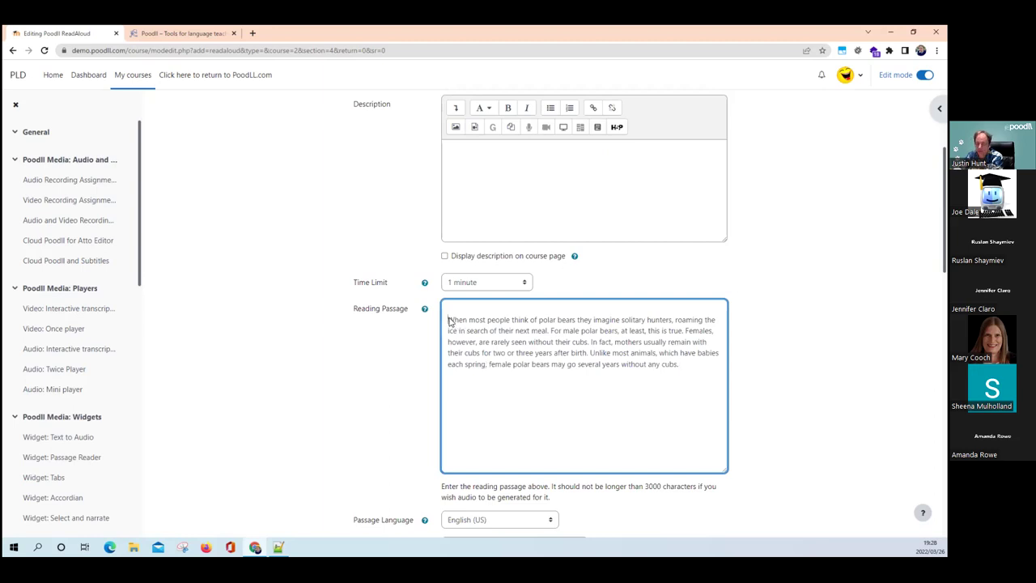
key(BackSpace)
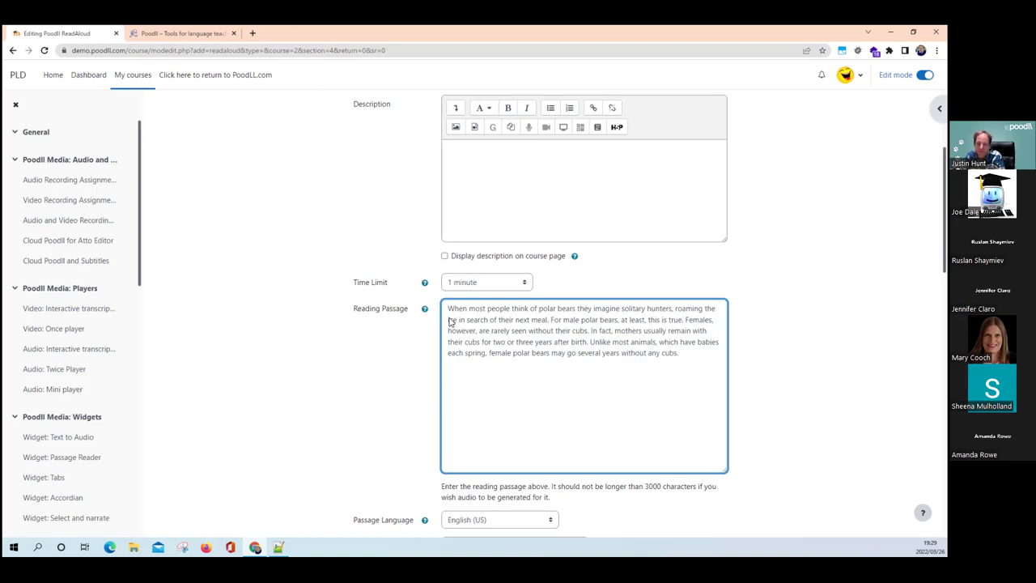
- Examine the activity's time limit, passage language, TTS voice, TTS speed and alternatives settings
scroll(449, 321, down, 4)
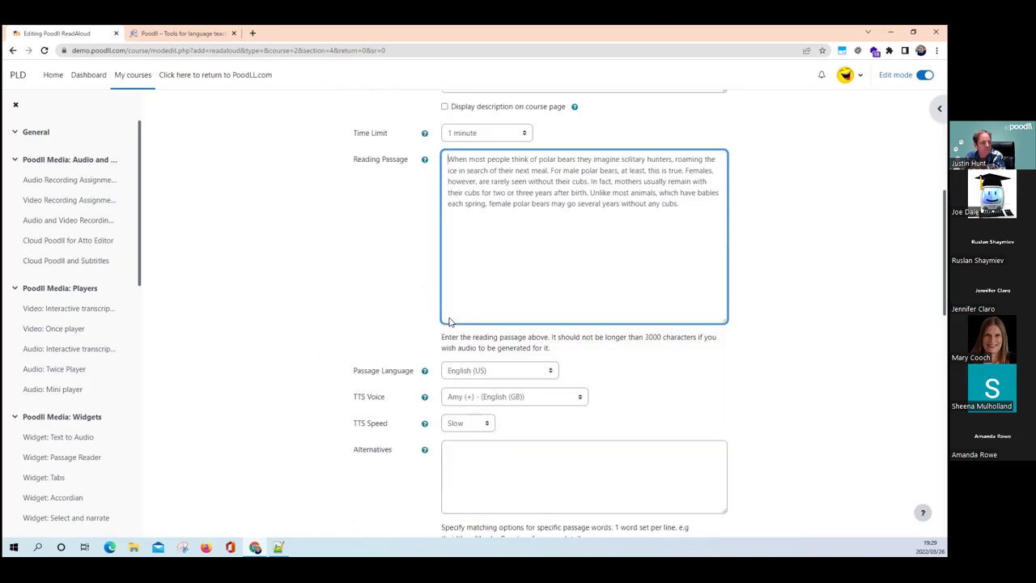
scroll(449, 330, up, 2)
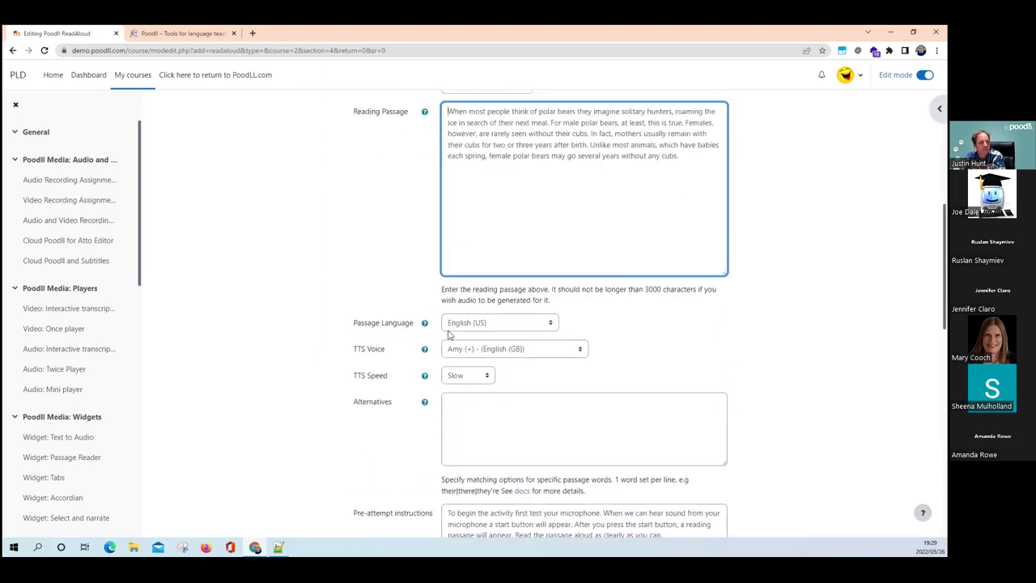
scroll(450, 334, up, 1)
scroll(449, 334, down, 2)
scroll(449, 335, up, 3)
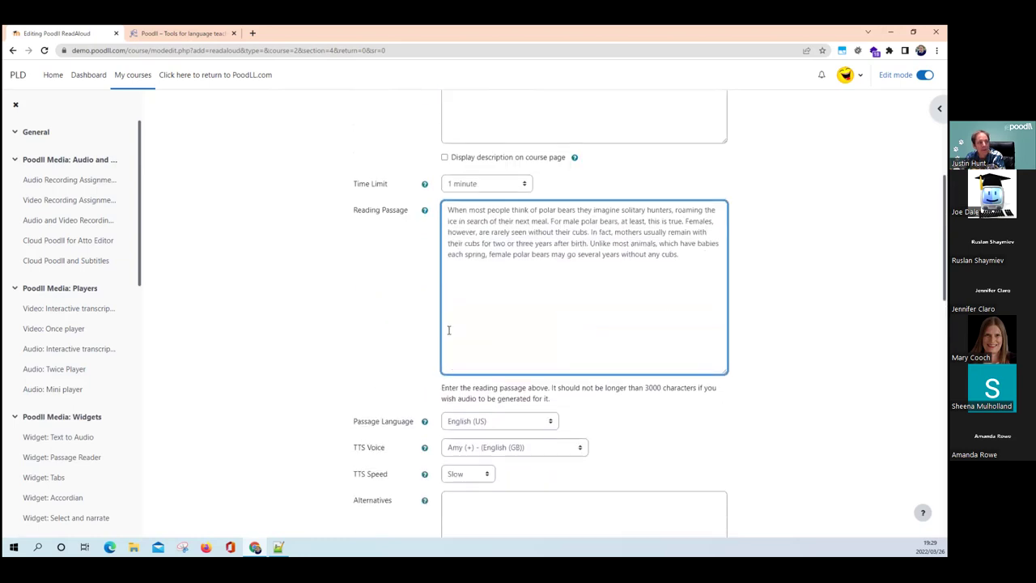
scroll(470, 328, down, 1)
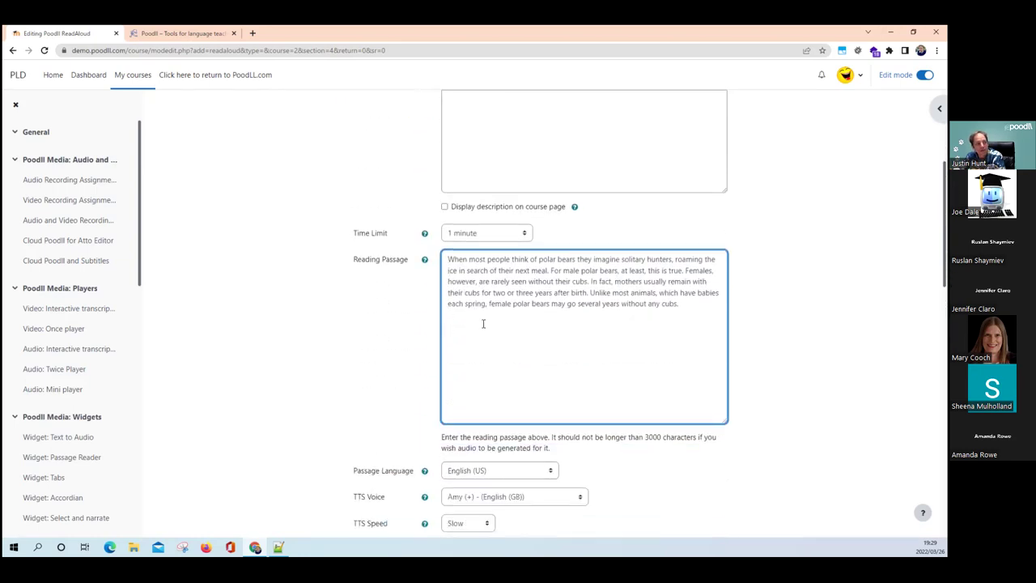
scroll(522, 304, down, 3)
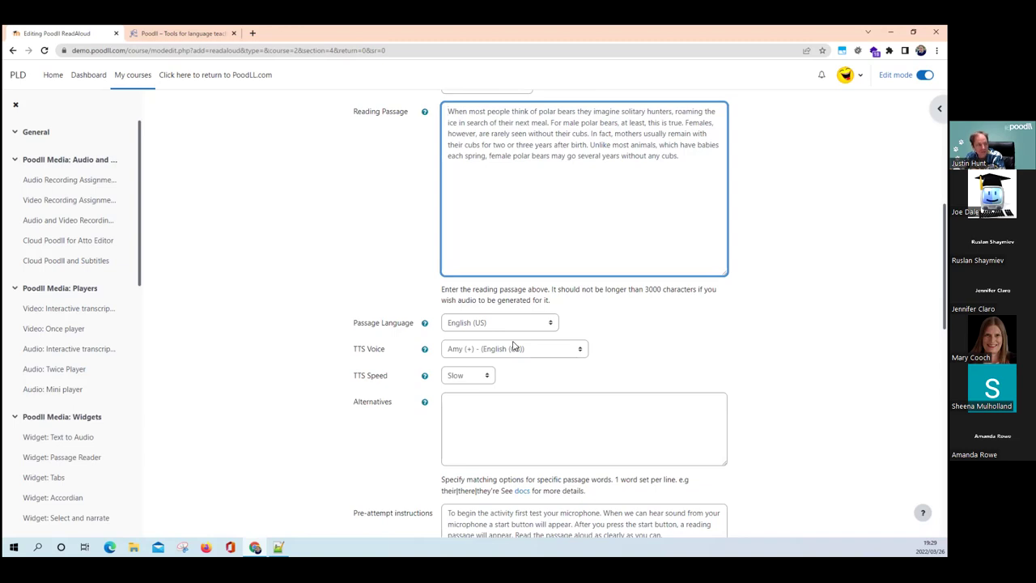
scroll(343, 363, down, 3)
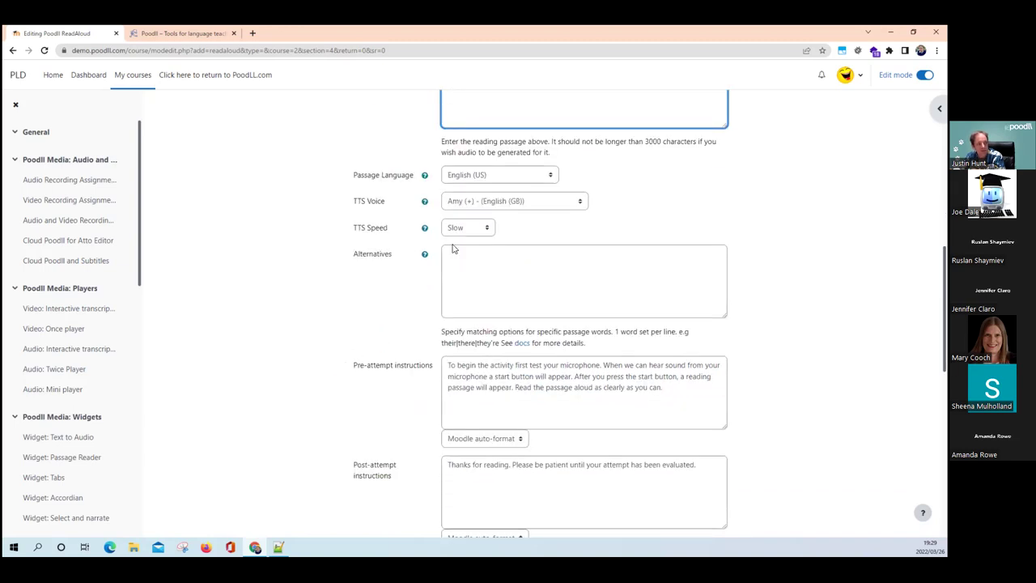
- Set the activity's Target WPM to 200
scroll(460, 235, down, 3)
scroll(461, 233, down, 3)
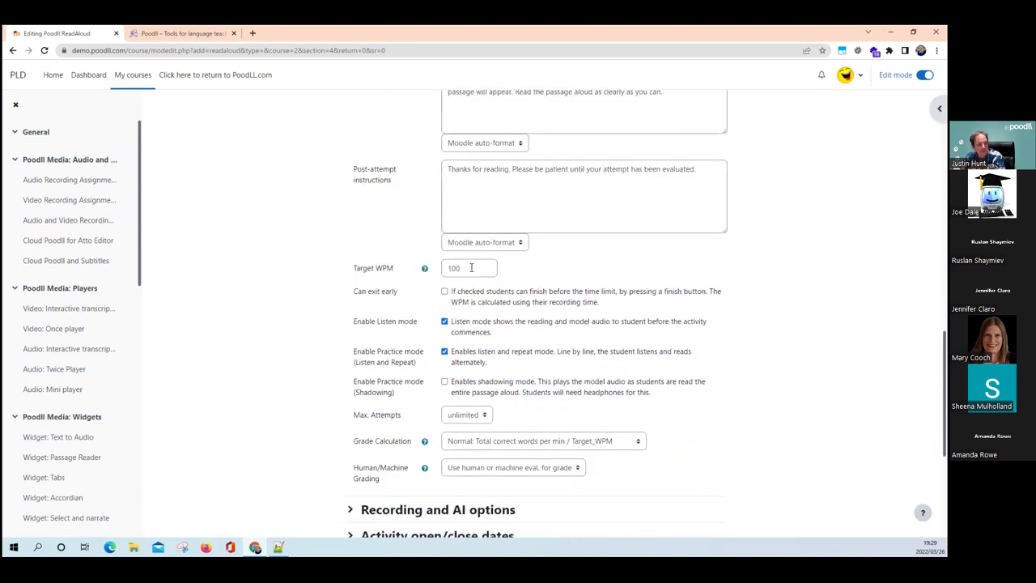
double_click(446, 268)
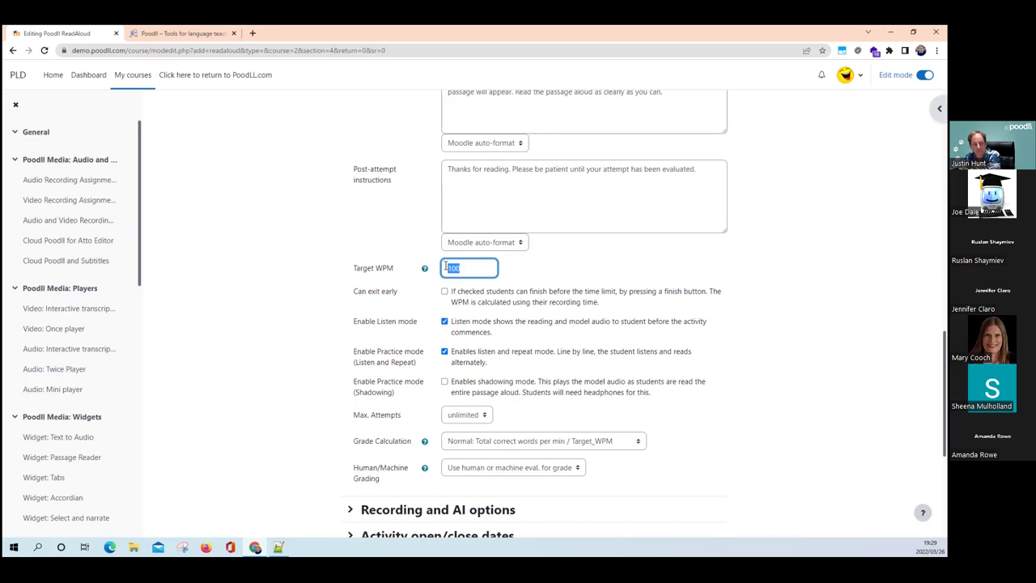
text(200)
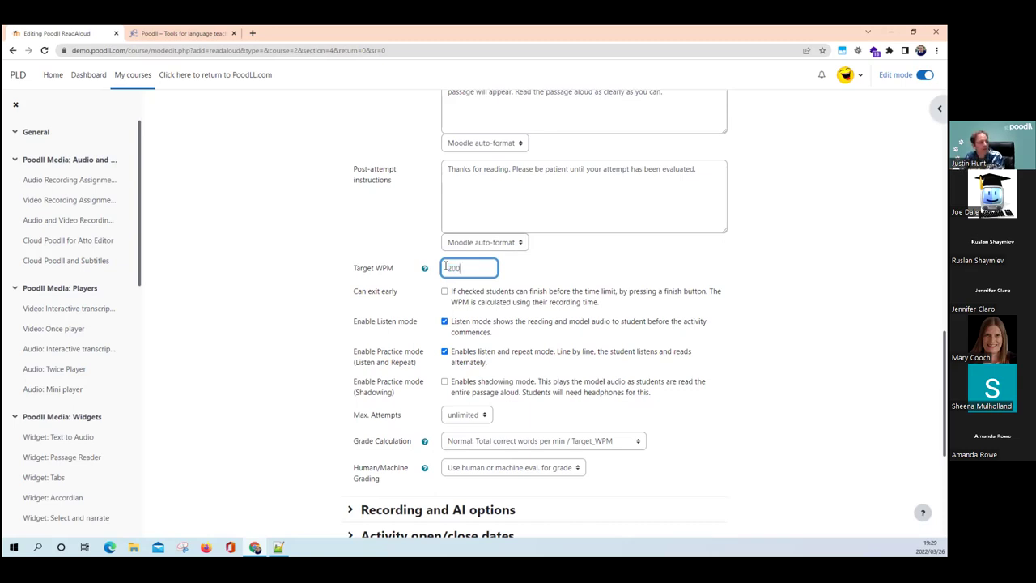
- Save and display the new pandas activity, and open its Listen mode
scroll(443, 283, down, 2)
scroll(443, 300, down, 2)
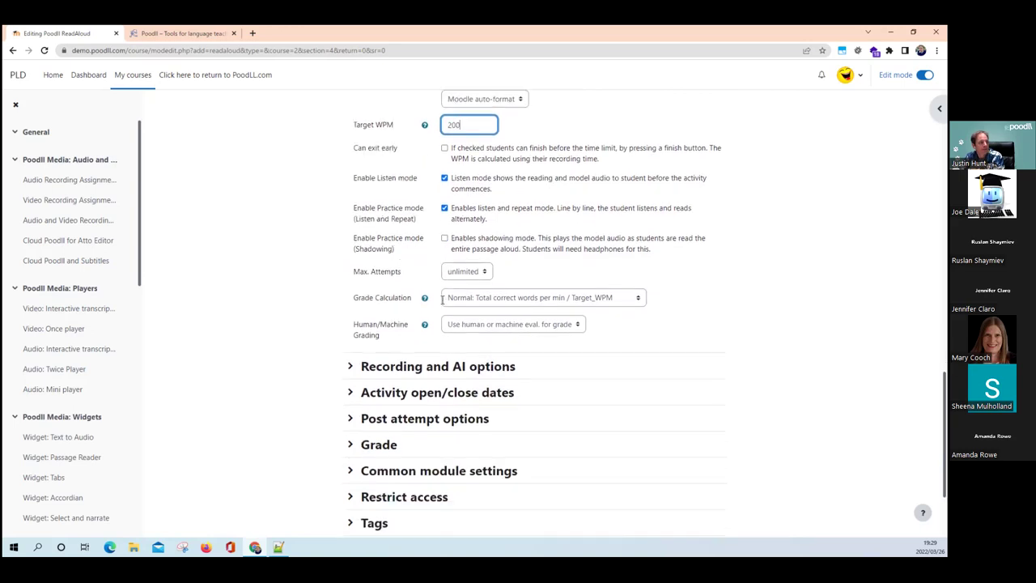
scroll(539, 412, down, 2)
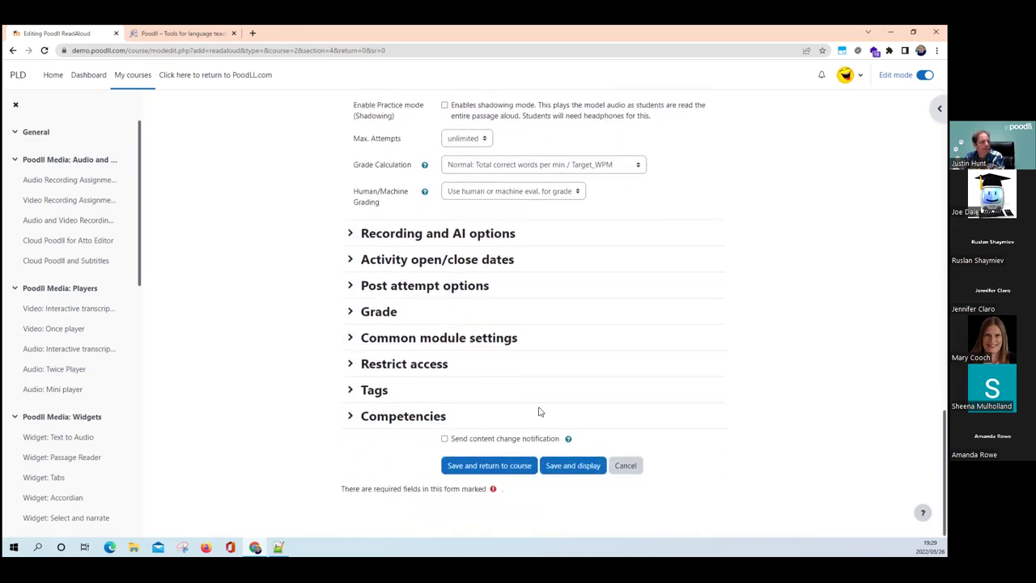
click(576, 465)
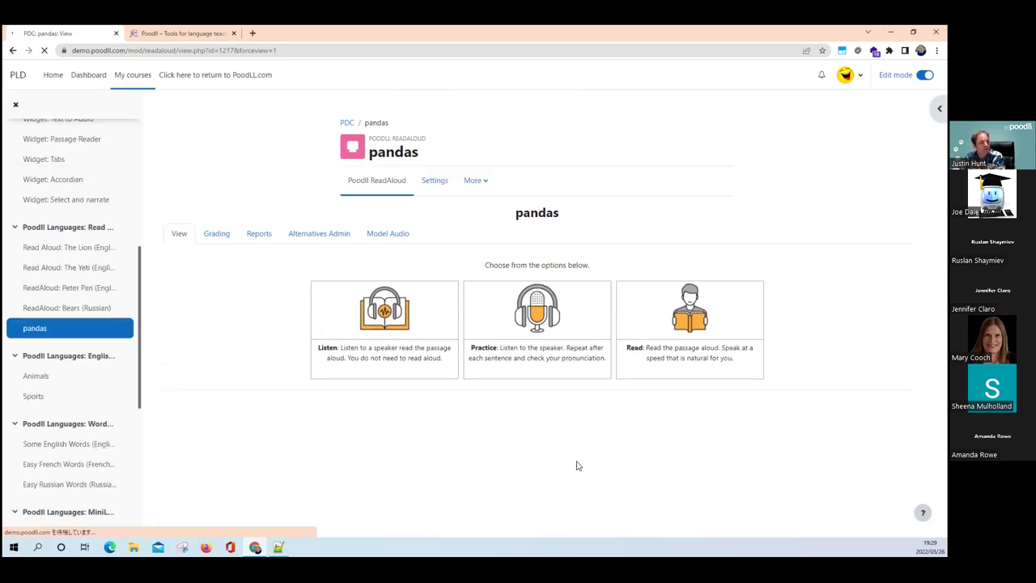
click(392, 317)
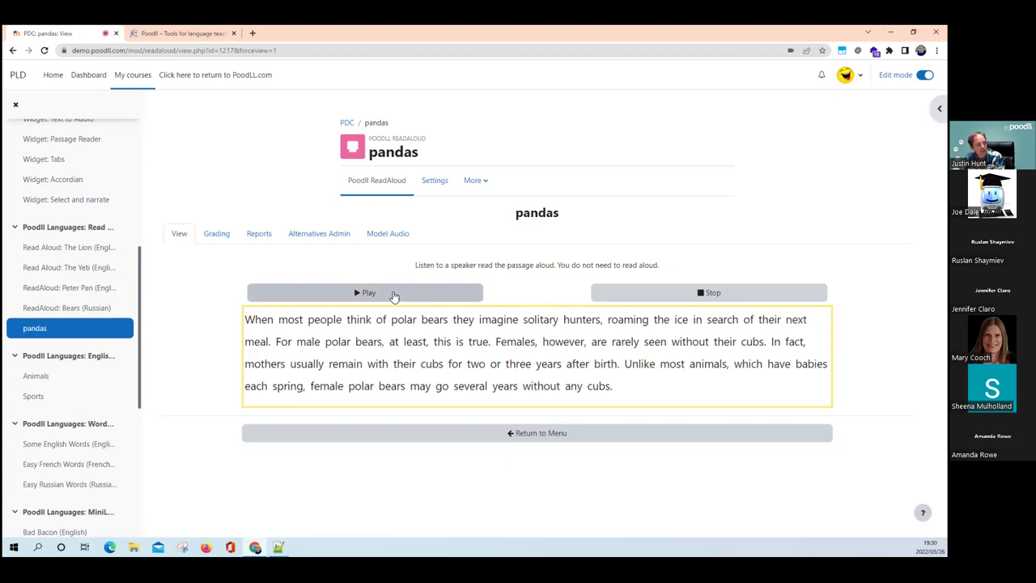
- Play the pandas passage's model audio in Listen mode and stop it partway through
click(394, 295)
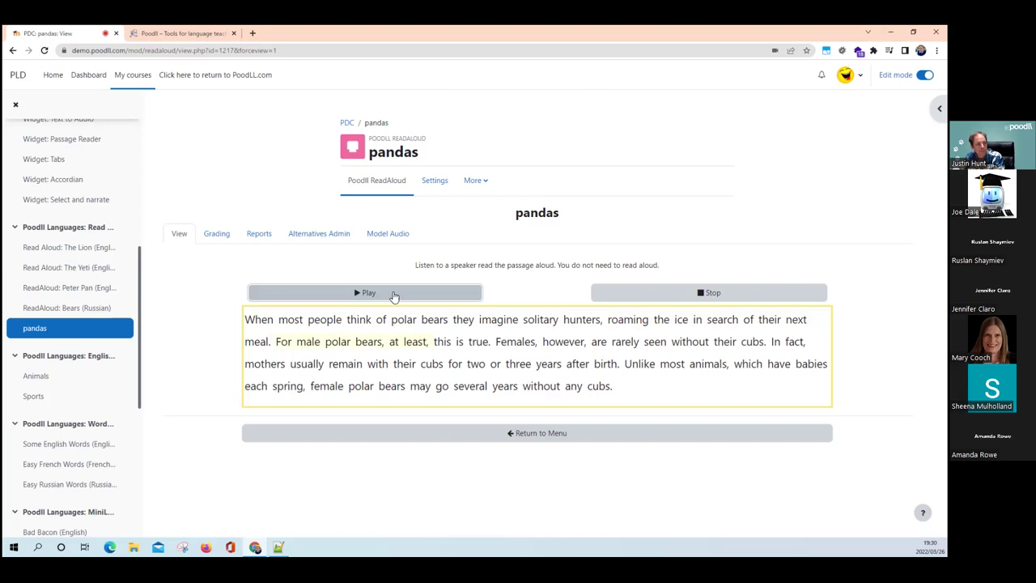
click(641, 295)
- In the pandas model audio markup, add a break after "bears", remove the one after "at least," and save the markup
click(372, 234)
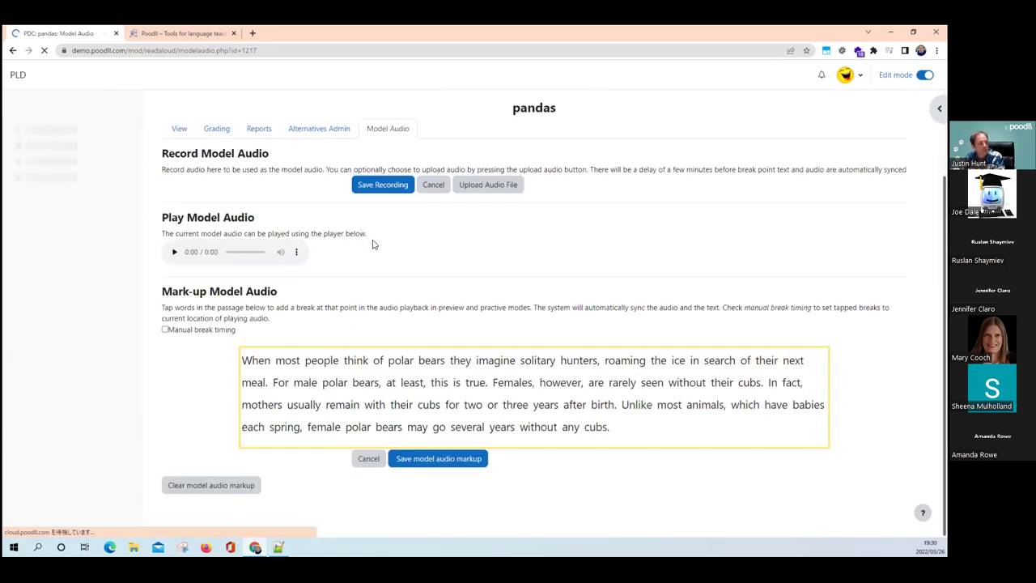
scroll(372, 244, down, 2)
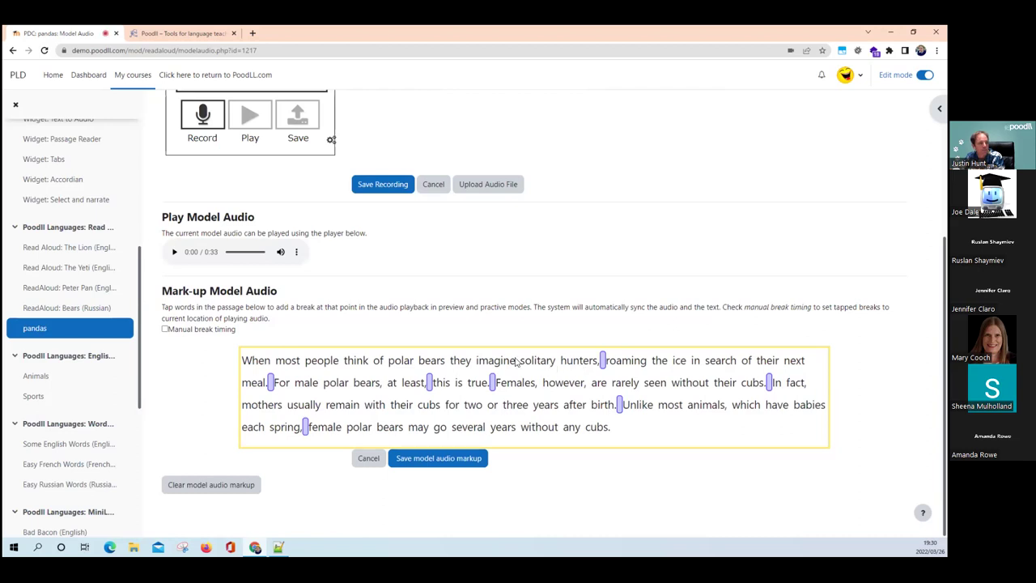
click(440, 364)
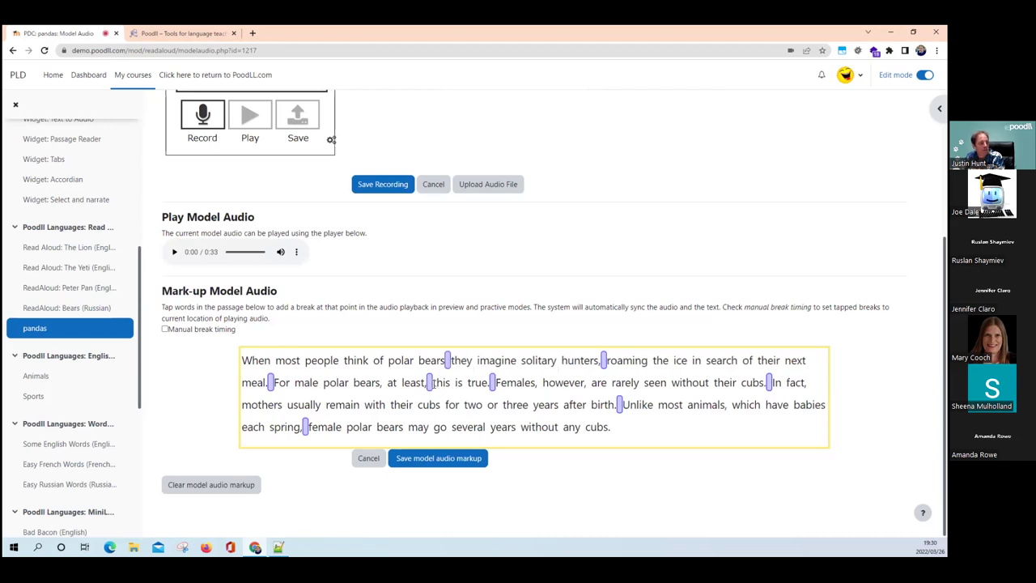
click(429, 382)
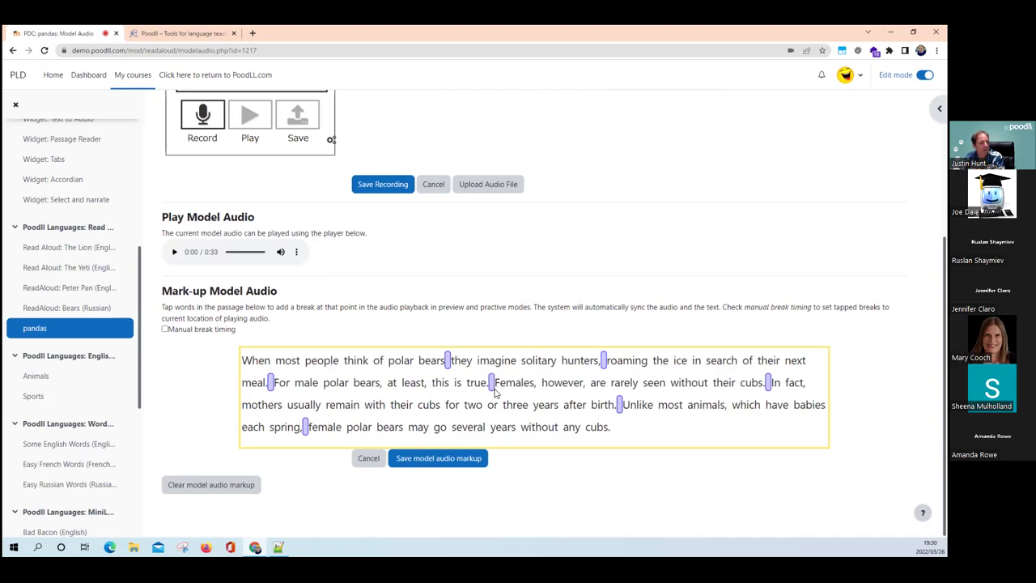
click(439, 458)
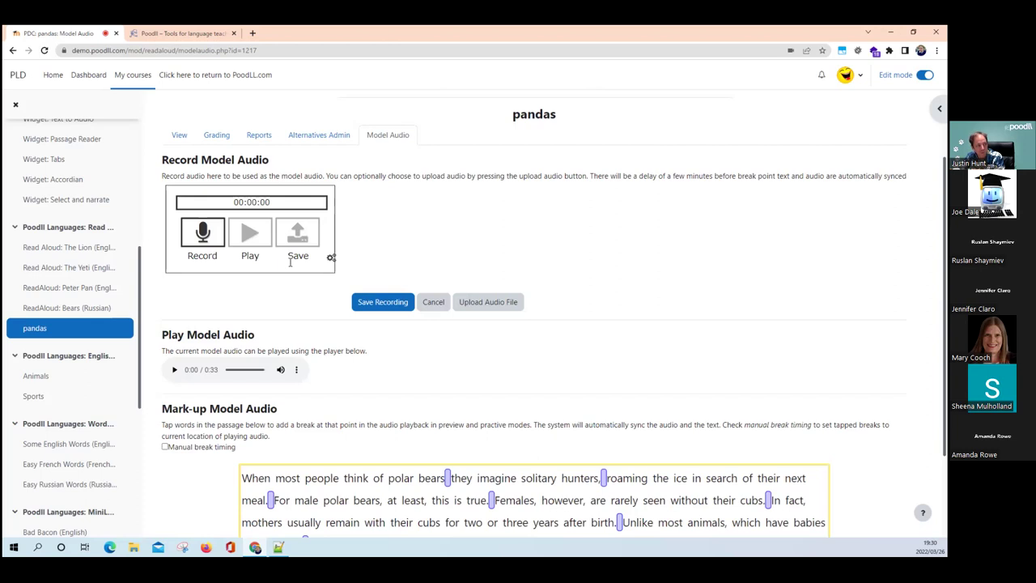
- Switch the model audio recorder to audio file upload and review the file chooser and marked-up passage
click(485, 303)
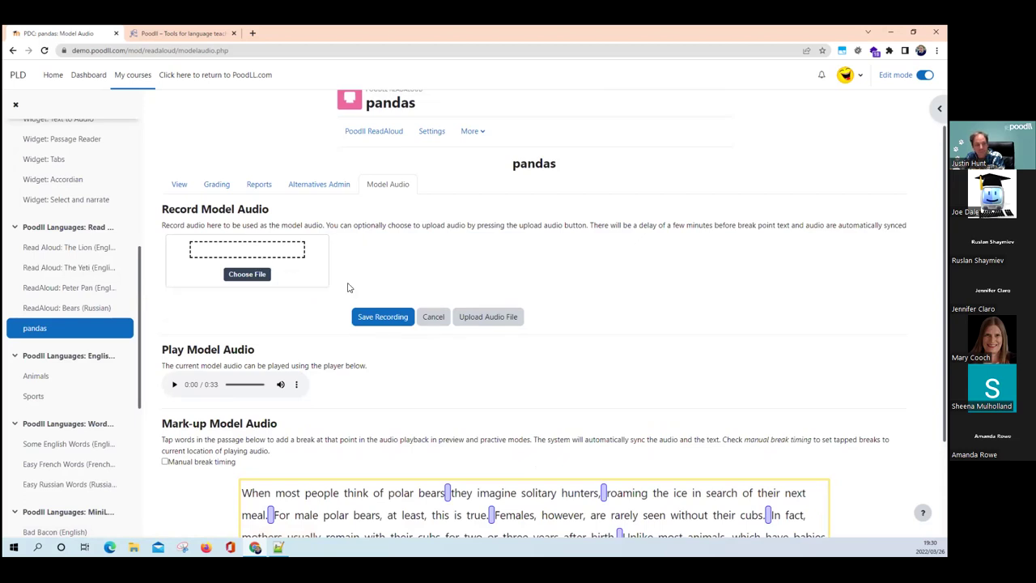
scroll(376, 234, up, 1)
scroll(376, 234, down, 1)
scroll(518, 340, down, 2)
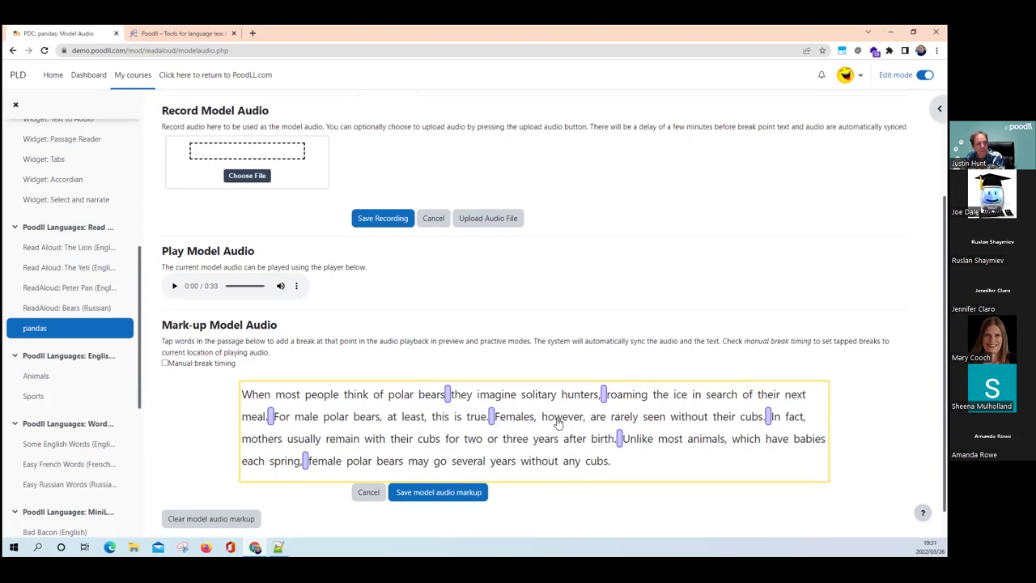
scroll(324, 263, up, 1)
scroll(324, 263, up, 3)
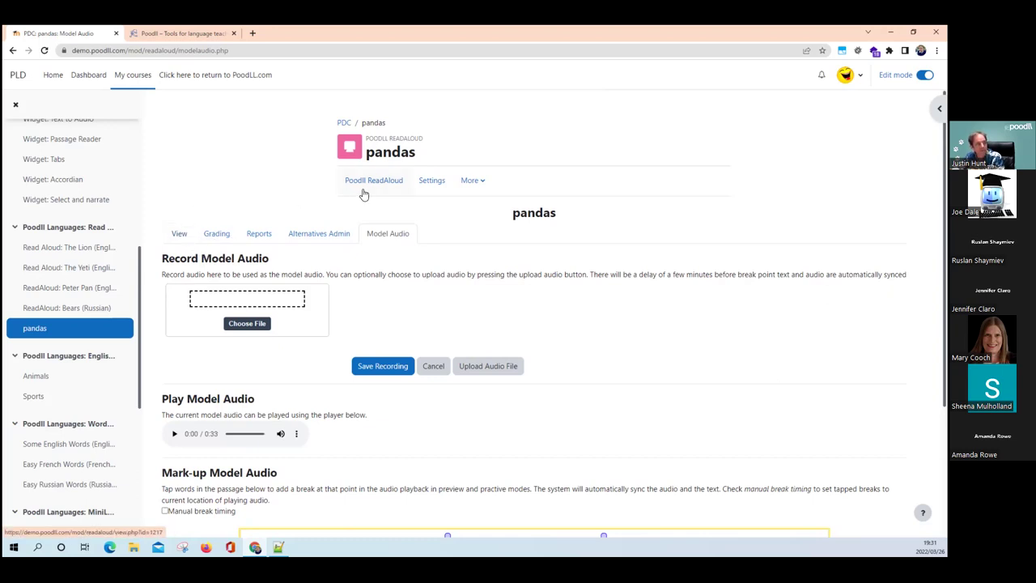
- Return to the Poodll Demo Course and open the ReadAloud: Bears (Russian) activity
click(345, 124)
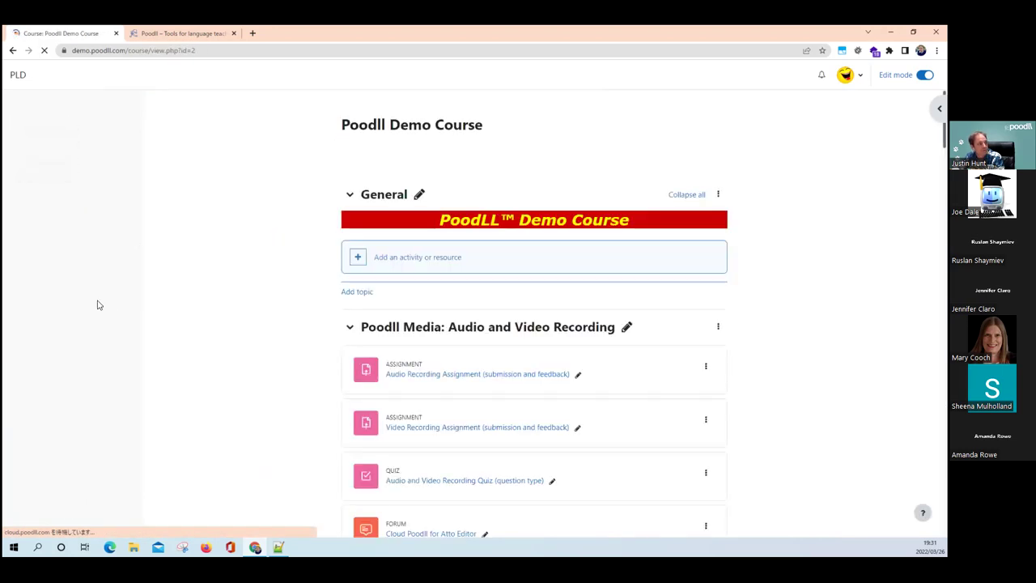
scroll(98, 305, down, 10)
scroll(98, 305, down, 4)
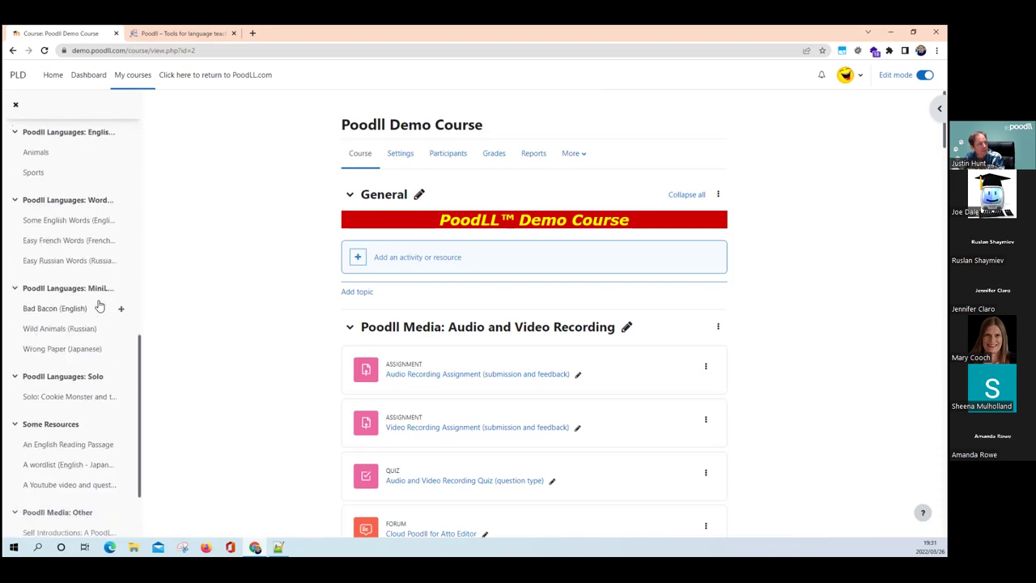
scroll(99, 305, up, 8)
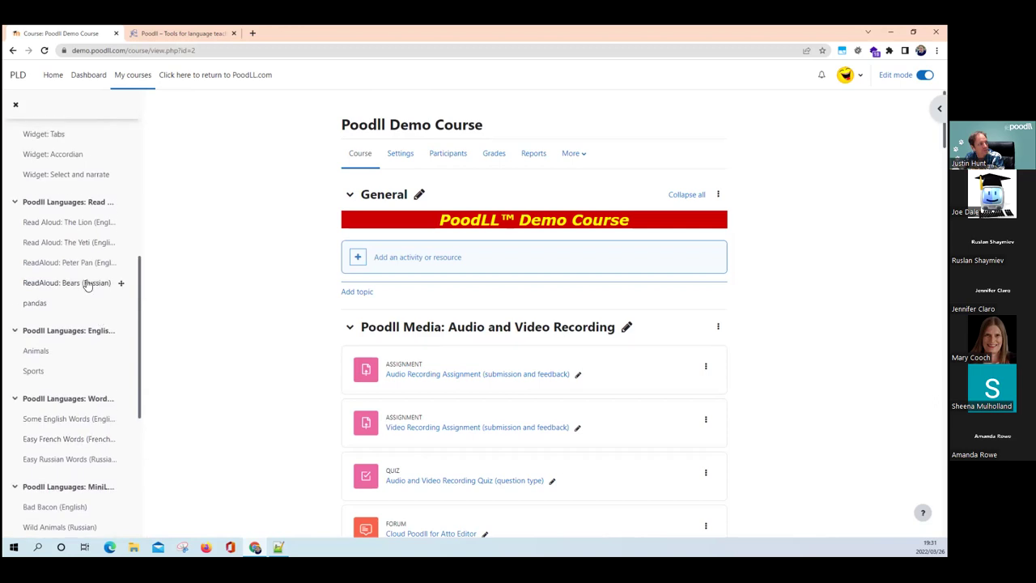
click(88, 284)
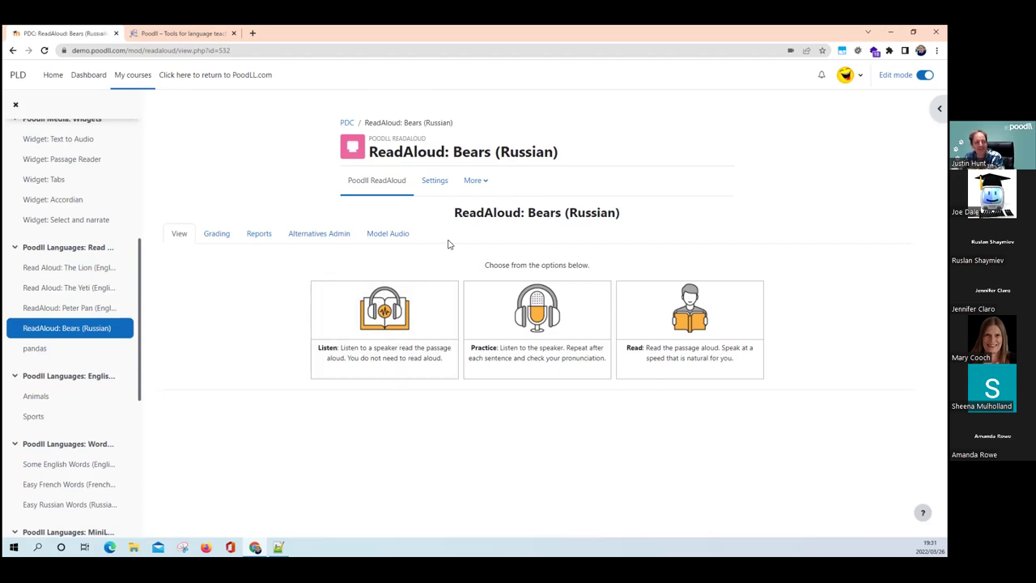
- Play the Russian bears passage in Listen mode and stop the playback
click(402, 321)
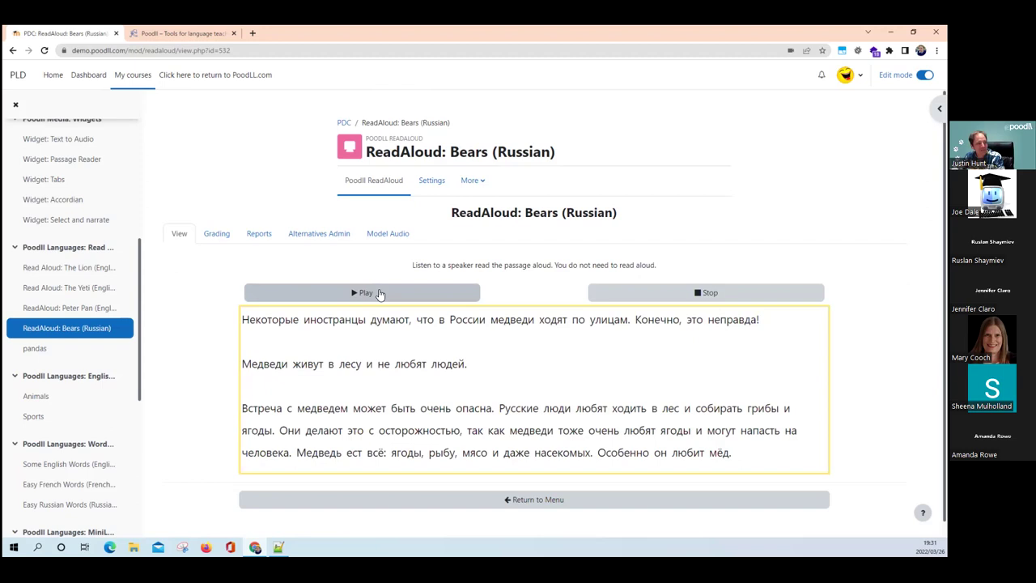
click(377, 294)
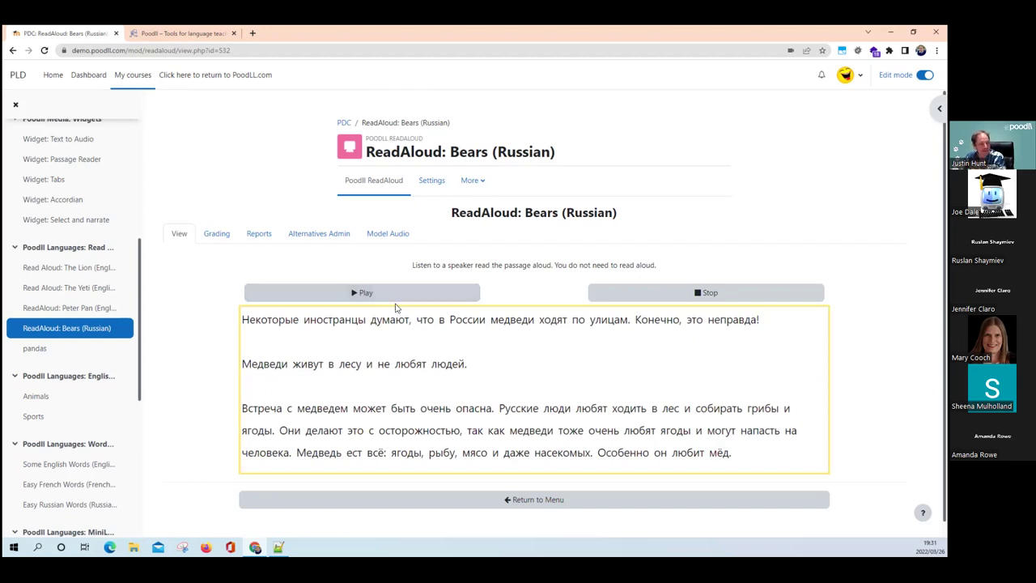
click(375, 294)
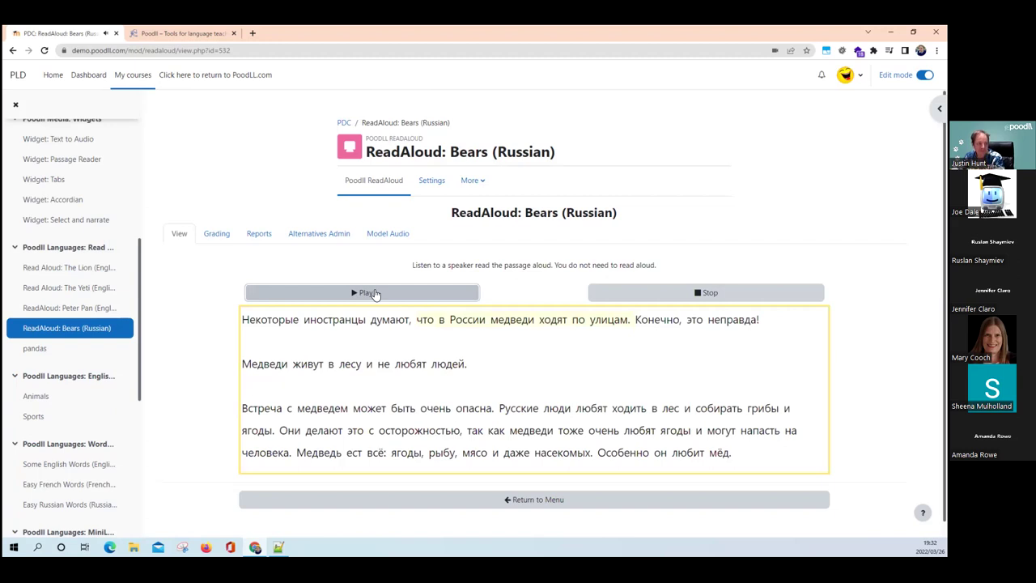
click(632, 297)
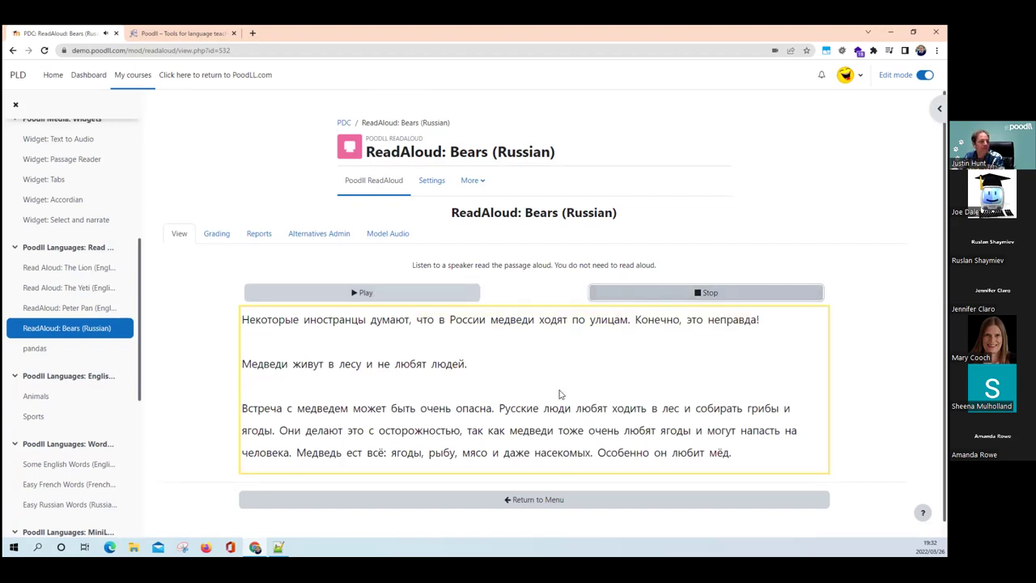
- Enter the Russian activity's Practice mode and record the phrase "Некоторые иностранцы думают," for a pronunciation check
click(539, 499)
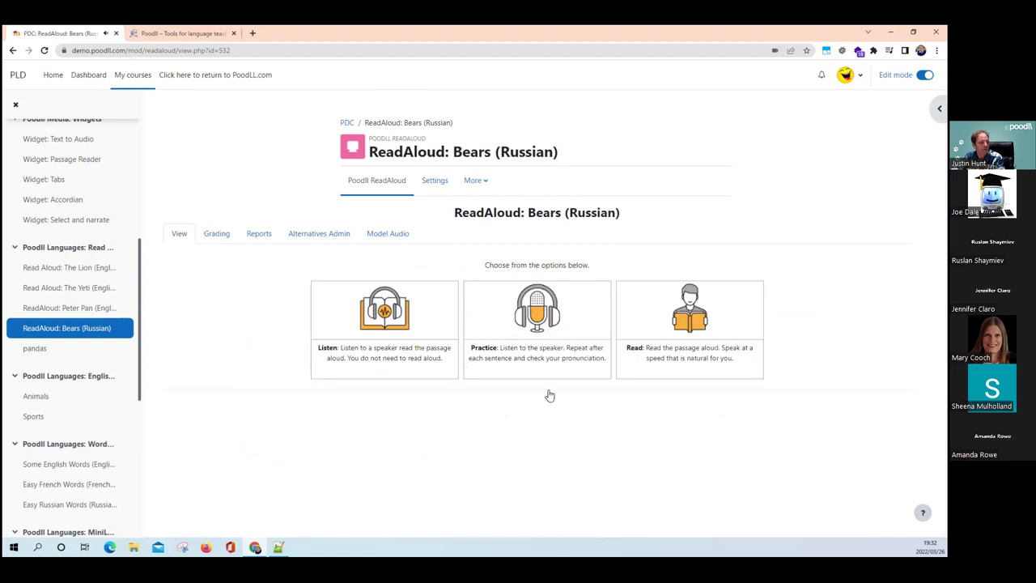
click(542, 336)
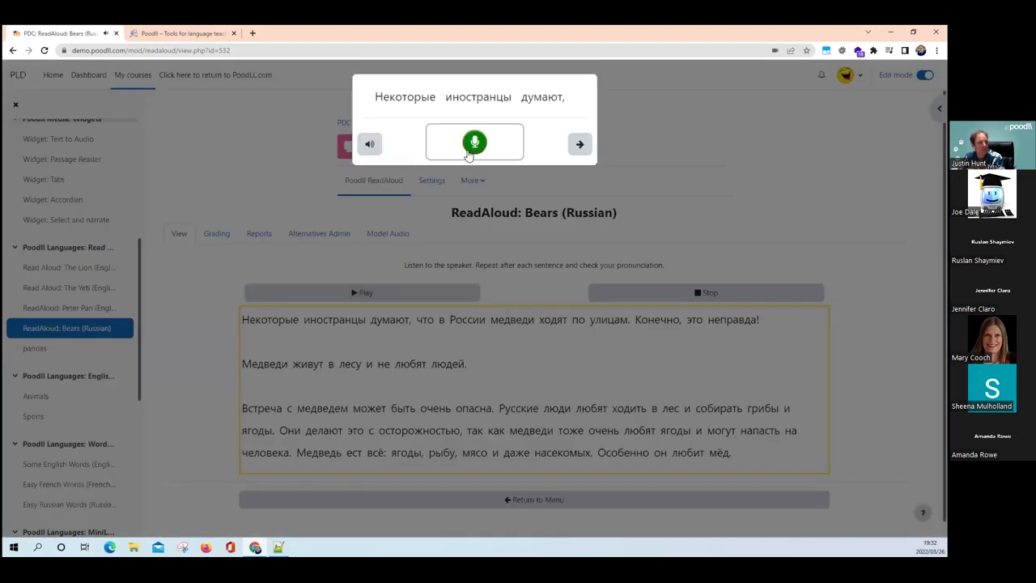
click(474, 143)
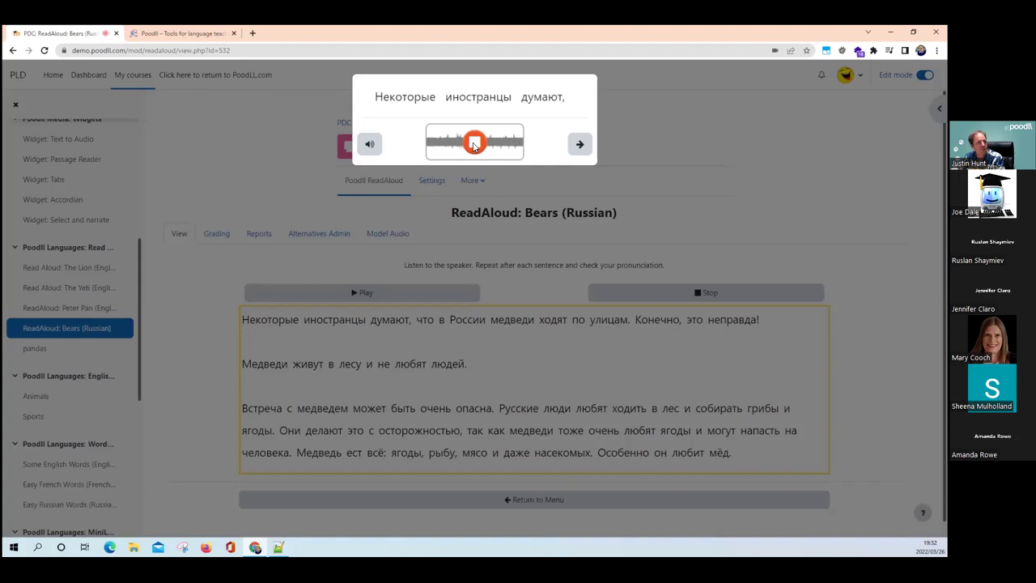
click(475, 144)
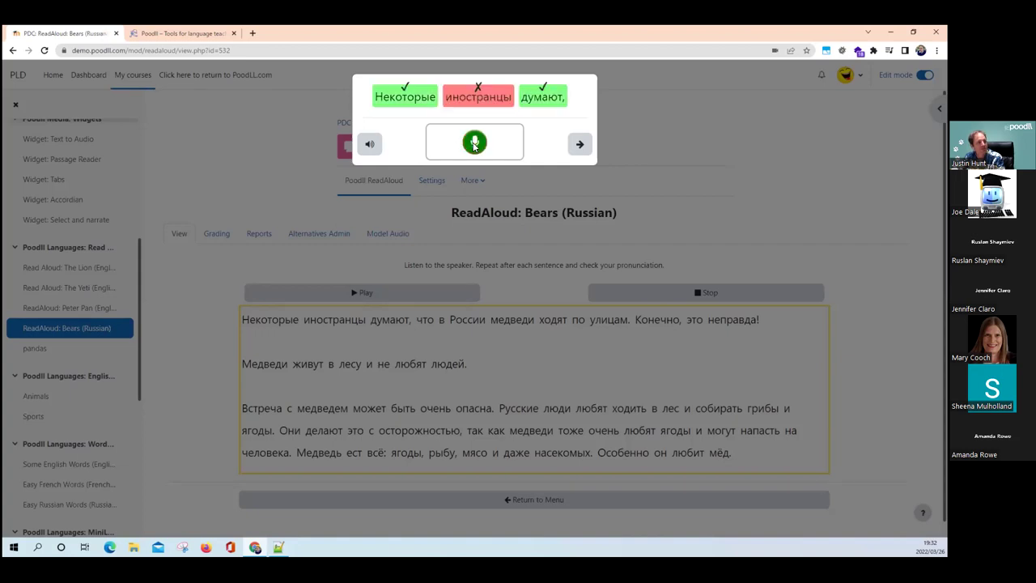
- Advance to the practice phrase "что в России медведи ходят по улицам.", record it for checking, and close the practice dialog
click(579, 144)
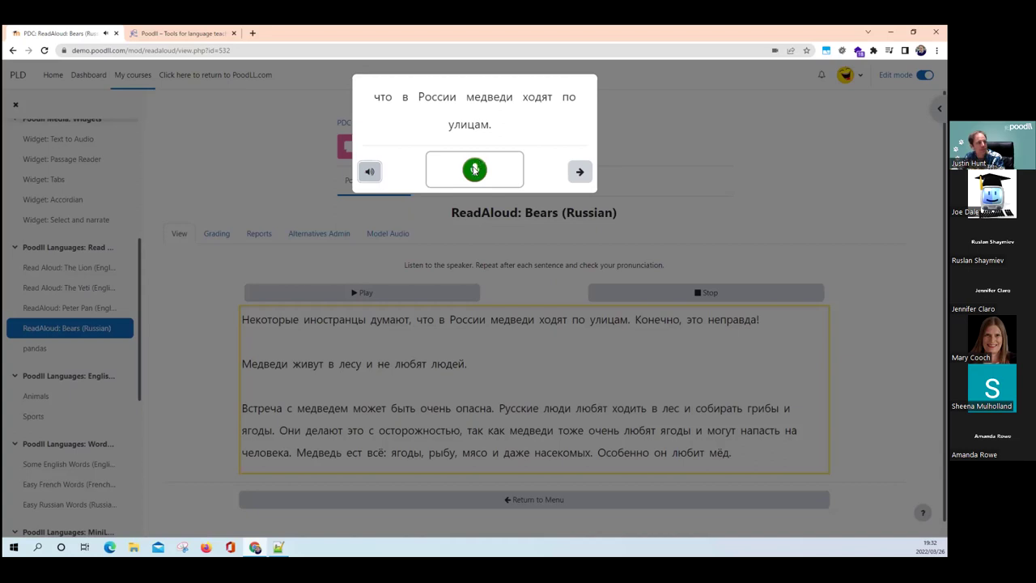
click(475, 170)
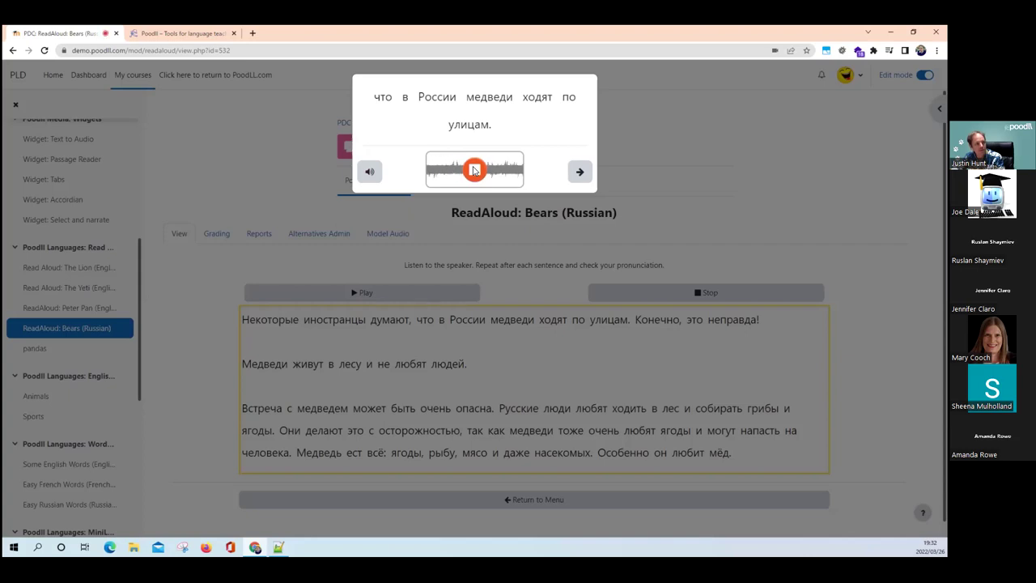
click(474, 169)
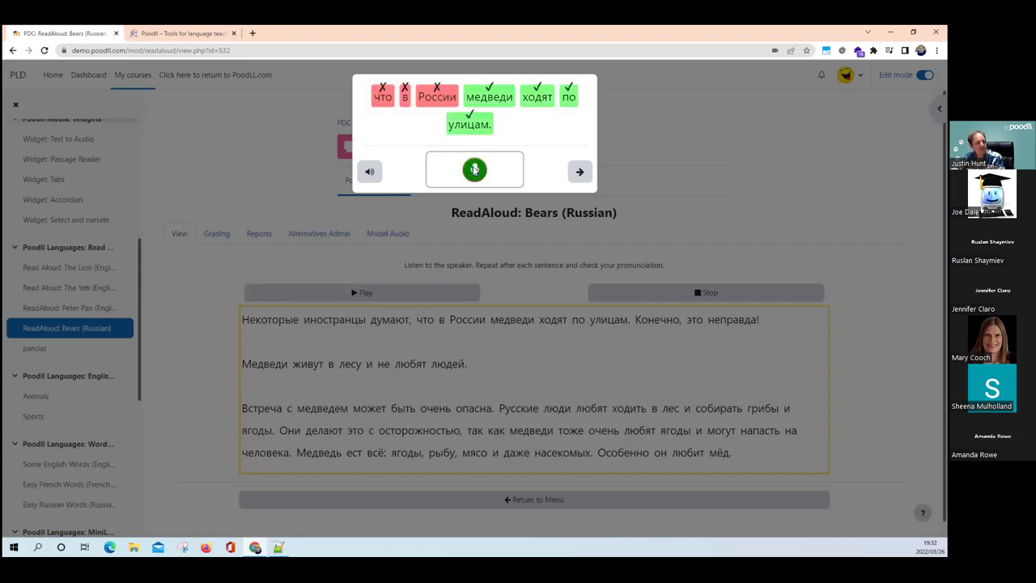
click(642, 149)
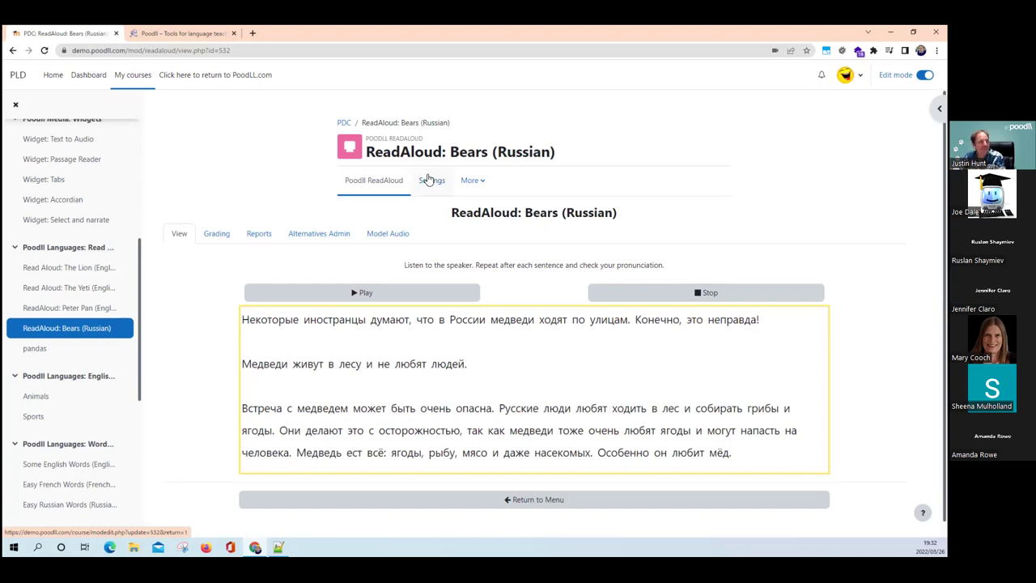
- Return to the Poodll Demo Course page and look through its activities down to the Poodll Media: Players section
click(344, 123)
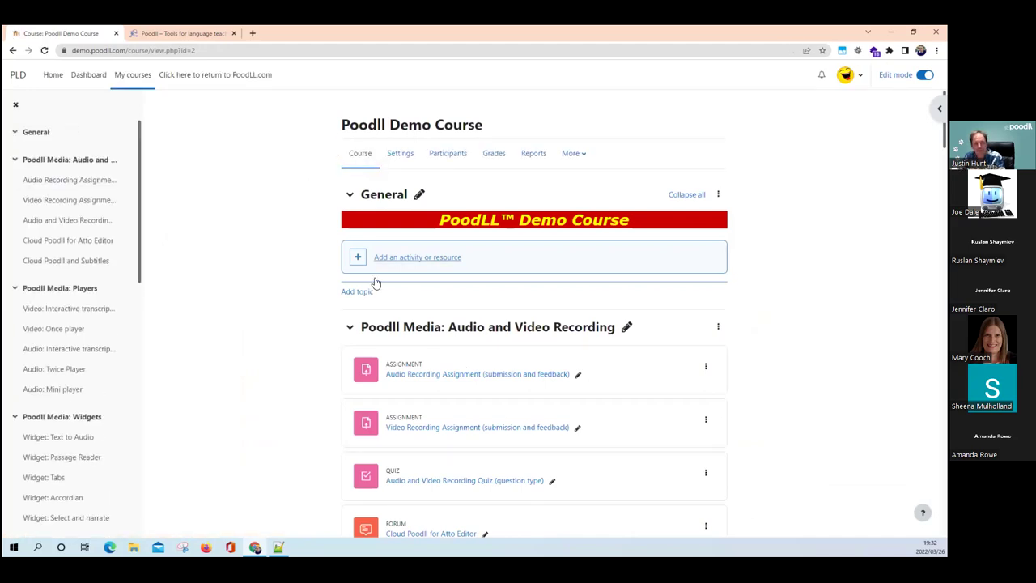
scroll(440, 314, down, 2)
scroll(440, 314, down, 5)
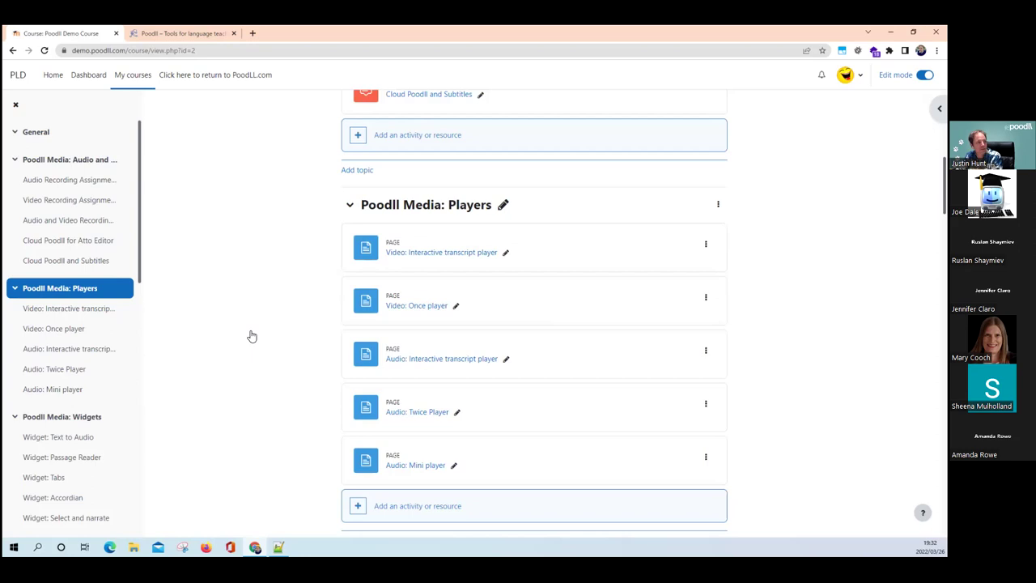
- Switch to the slideshow and advance to the Poodll WordCards slide
key(alt+Tab)
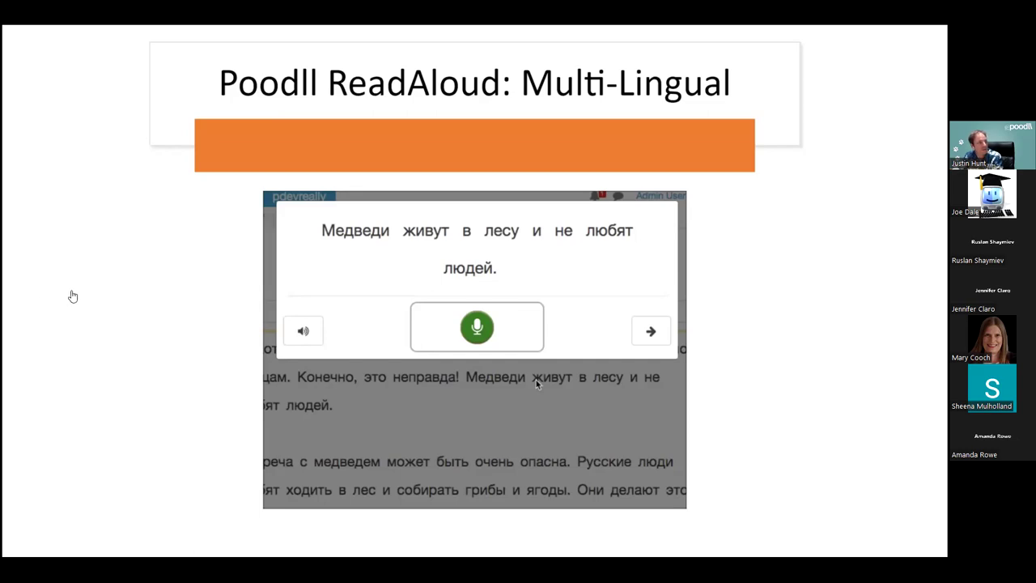
click(106, 296)
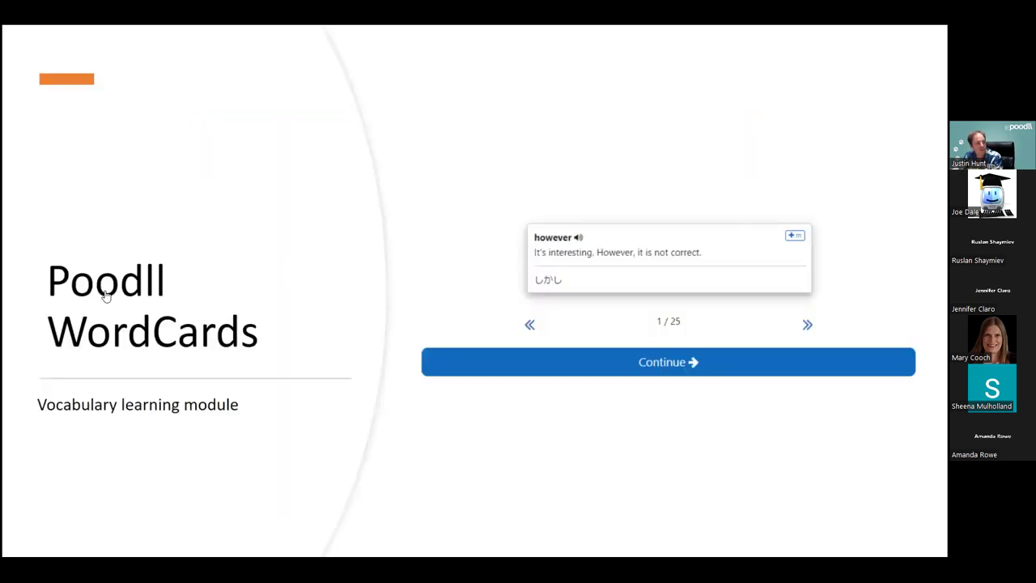
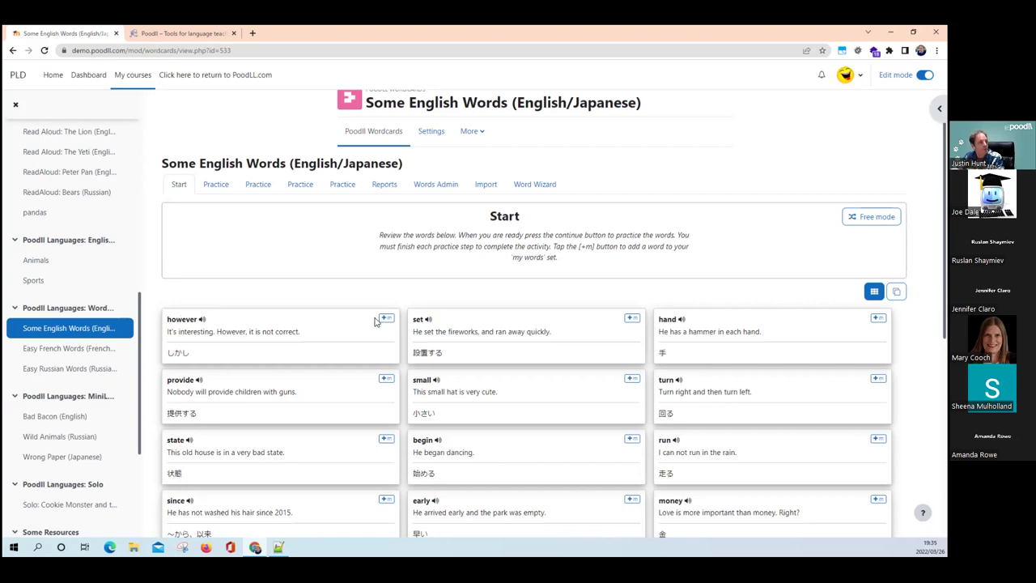
- Show the English/Japanese words as single cards and add the "state" card to the 'my words' set
scroll(261, 256, down, 2)
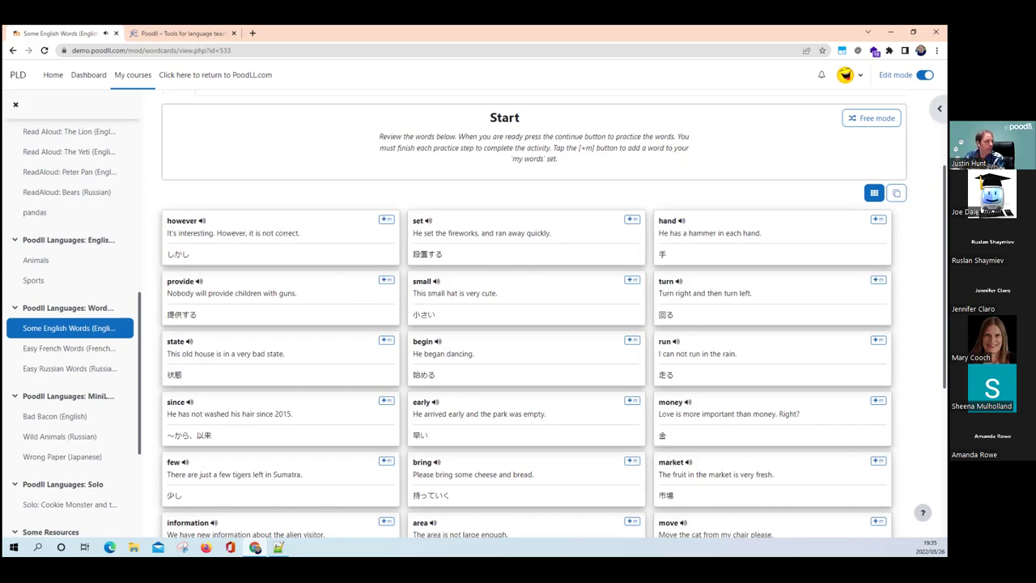
click(896, 193)
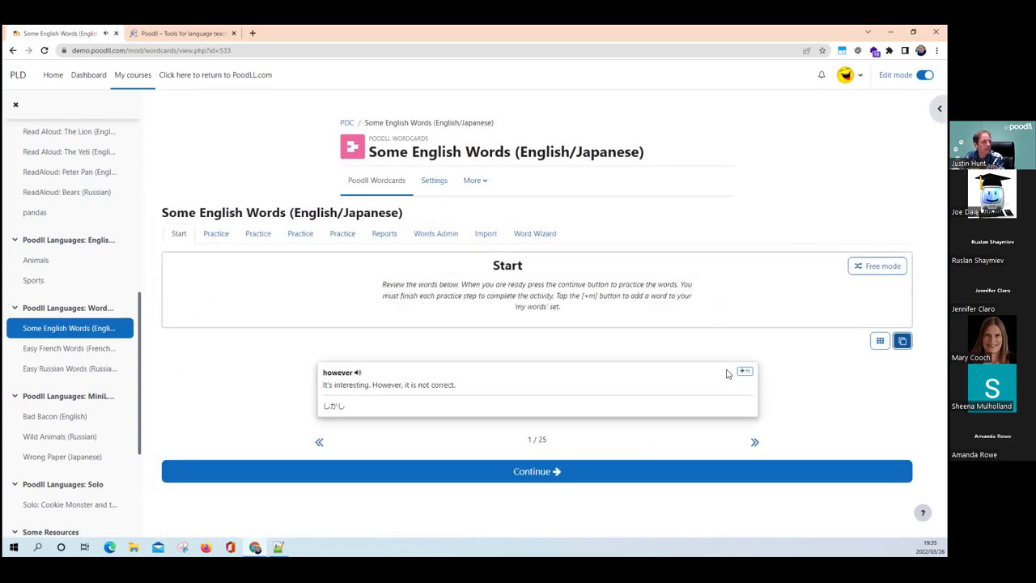
click(752, 442)
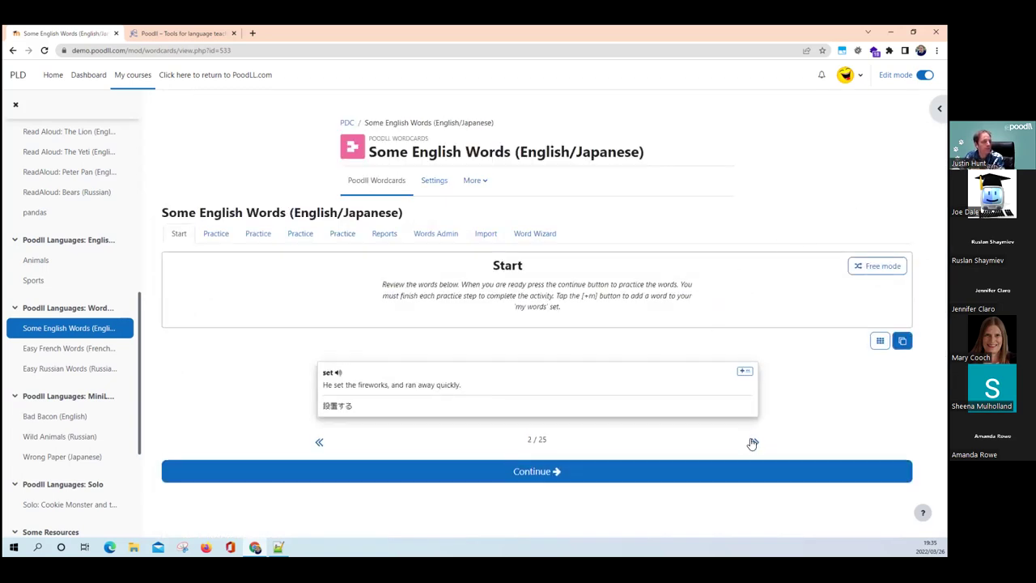
click(752, 443)
click(753, 443)
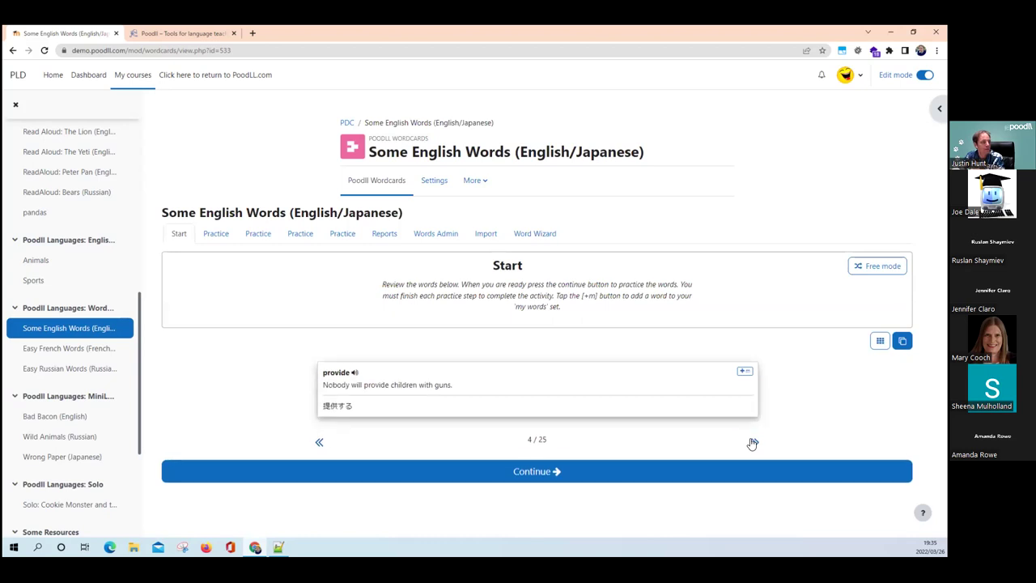
click(752, 443)
click(752, 443)
click(753, 442)
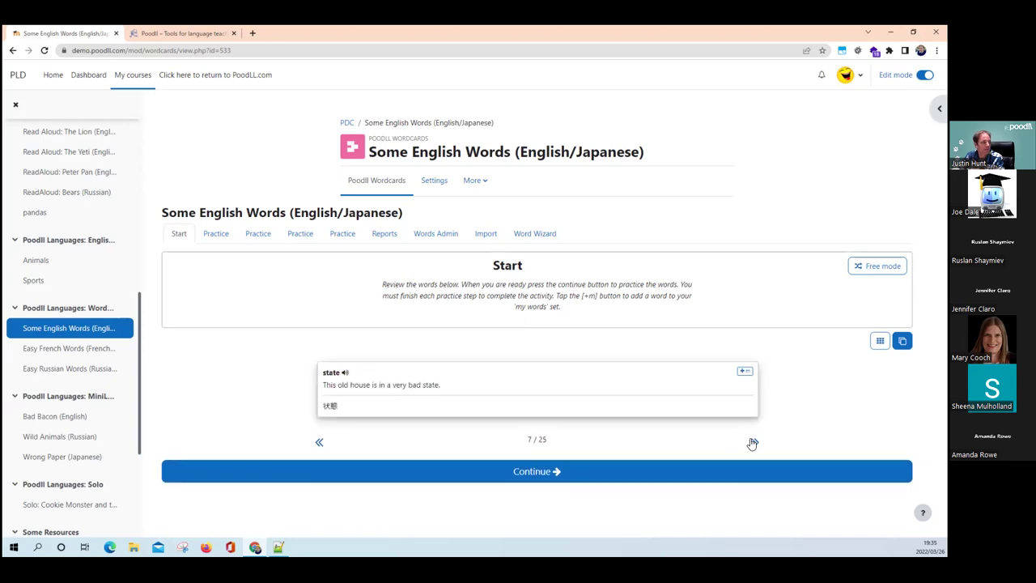
click(745, 372)
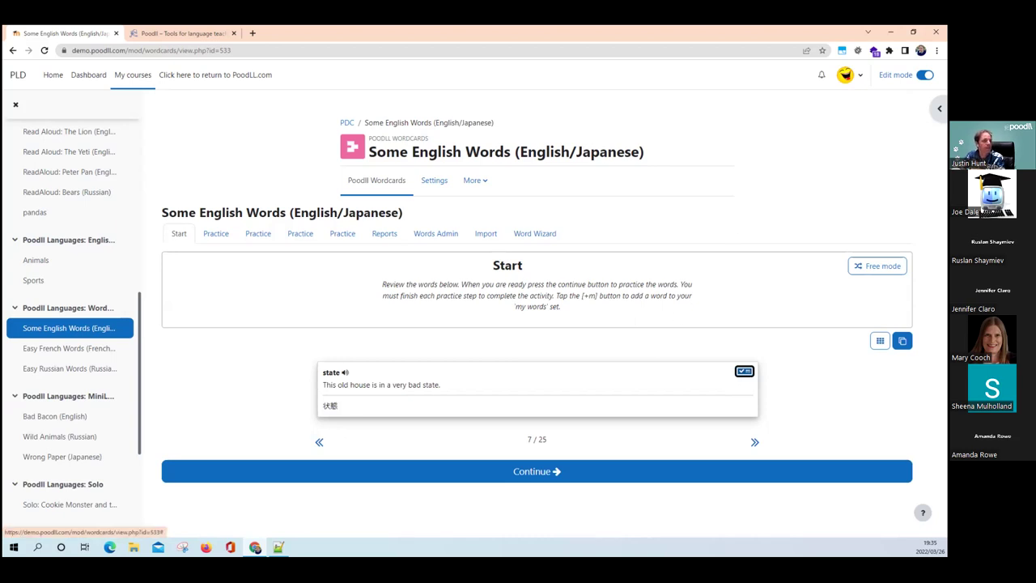
- Switch to the Student role in the Some English Words activity
click(846, 75)
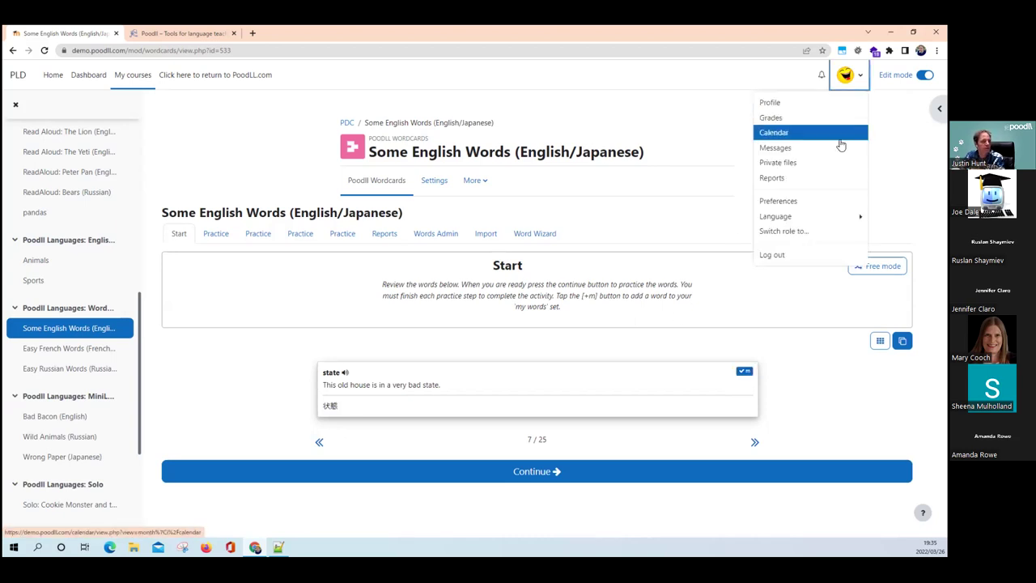
click(810, 233)
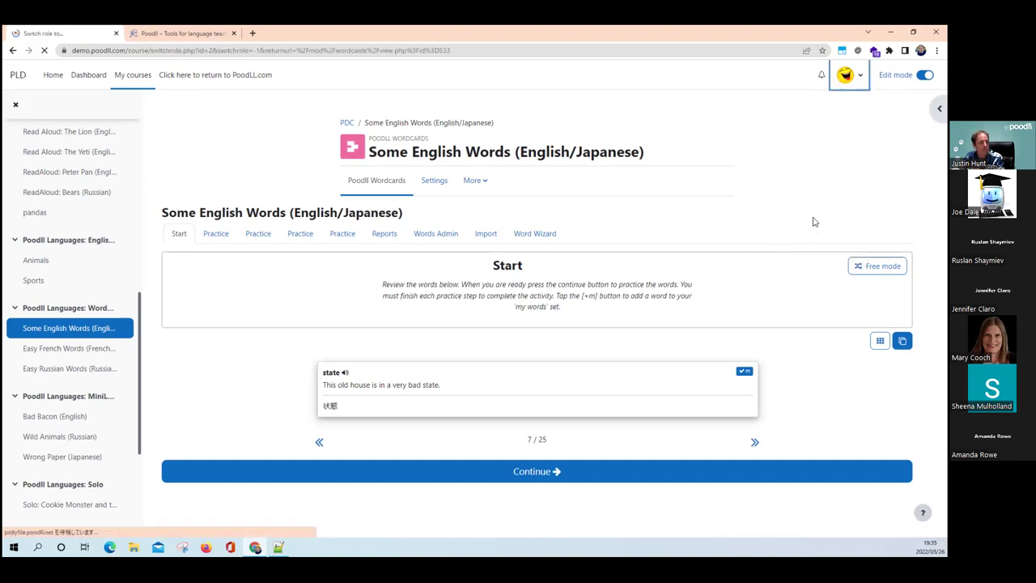
click(200, 283)
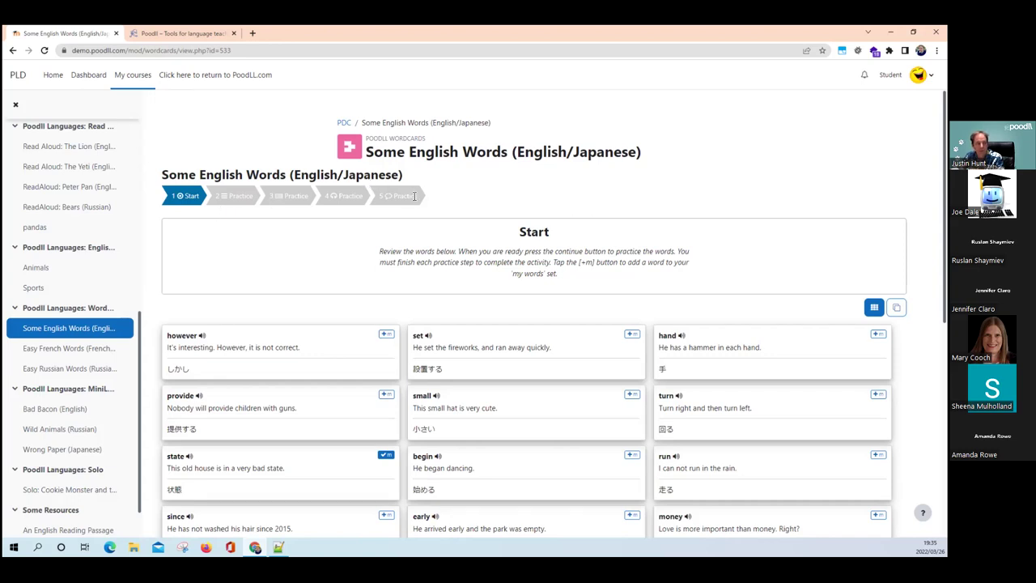
- Review the word list, show it as single cards, and continue to the first practice stage
scroll(414, 196, down, 1)
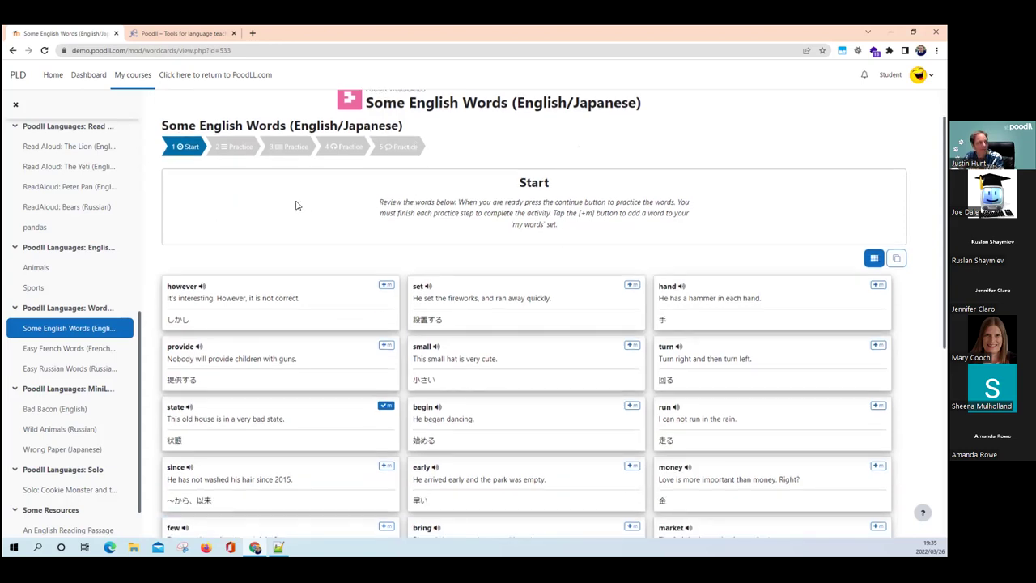
scroll(208, 189, down, 3)
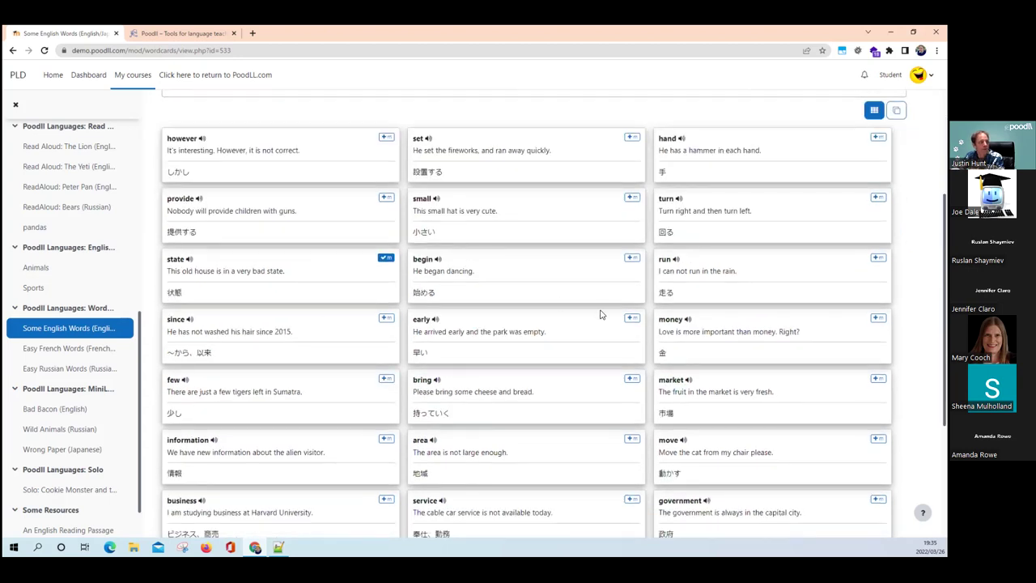
scroll(600, 314, down, 2)
scroll(600, 314, up, 3)
scroll(601, 314, down, 1)
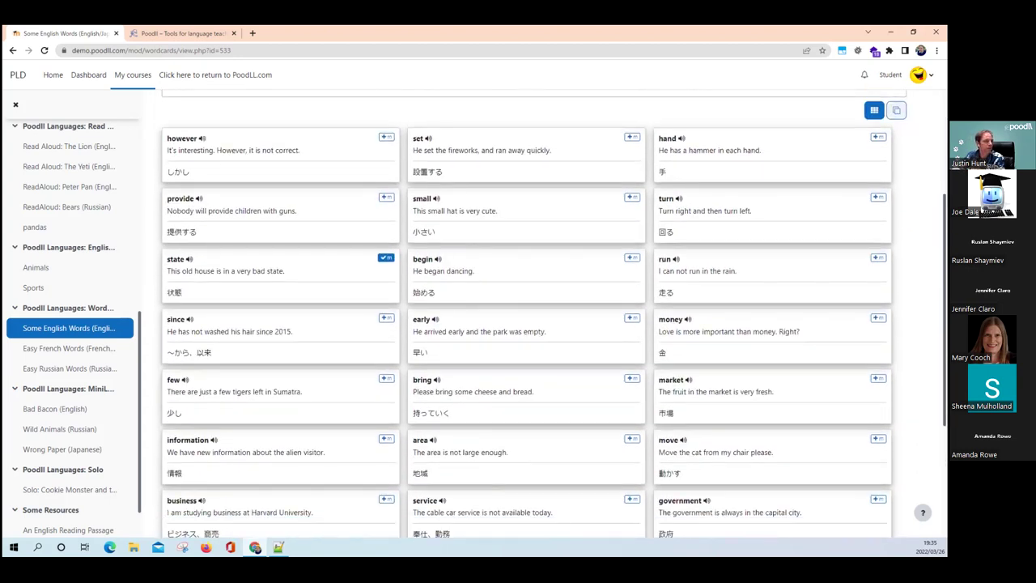
click(896, 110)
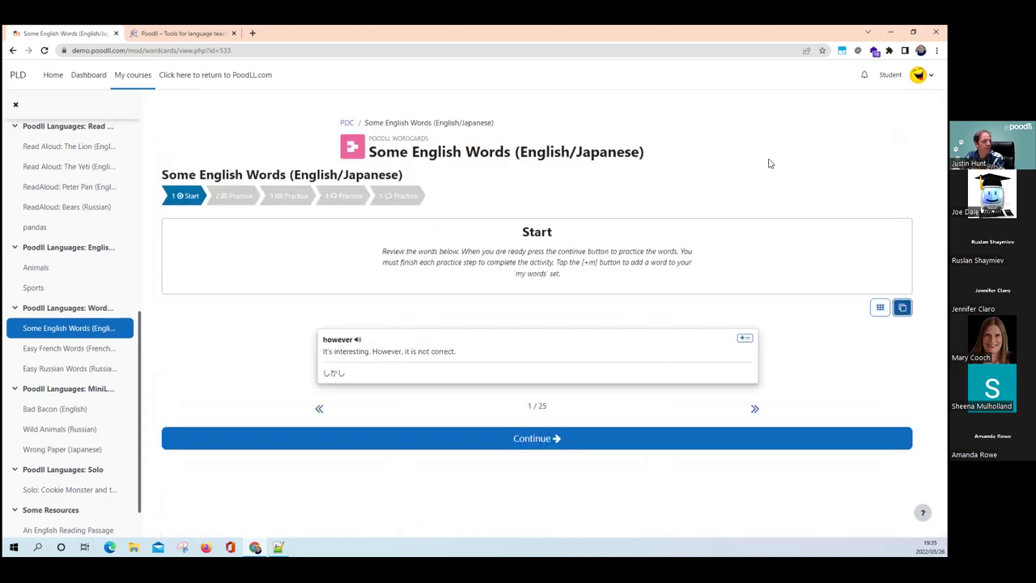
click(565, 438)
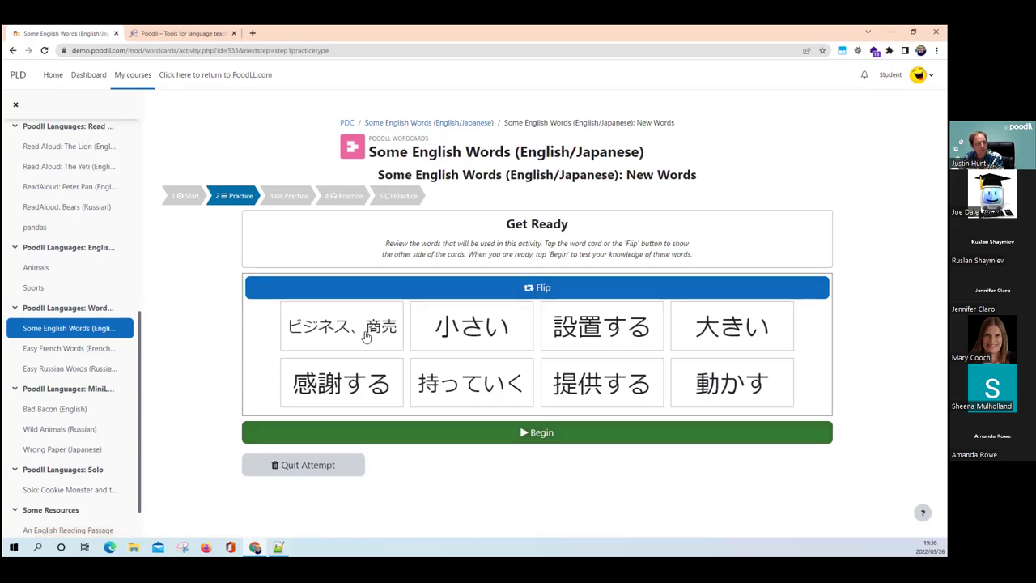
- Turn over the business, small, set and provide cards individually, and flip the whole card set twice
click(366, 337)
click(478, 328)
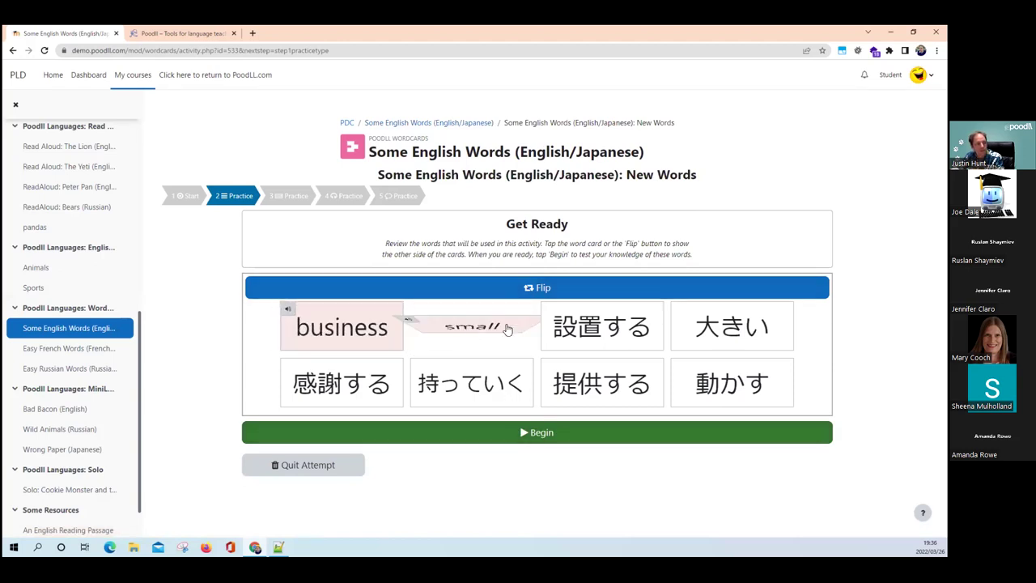
click(557, 326)
click(584, 385)
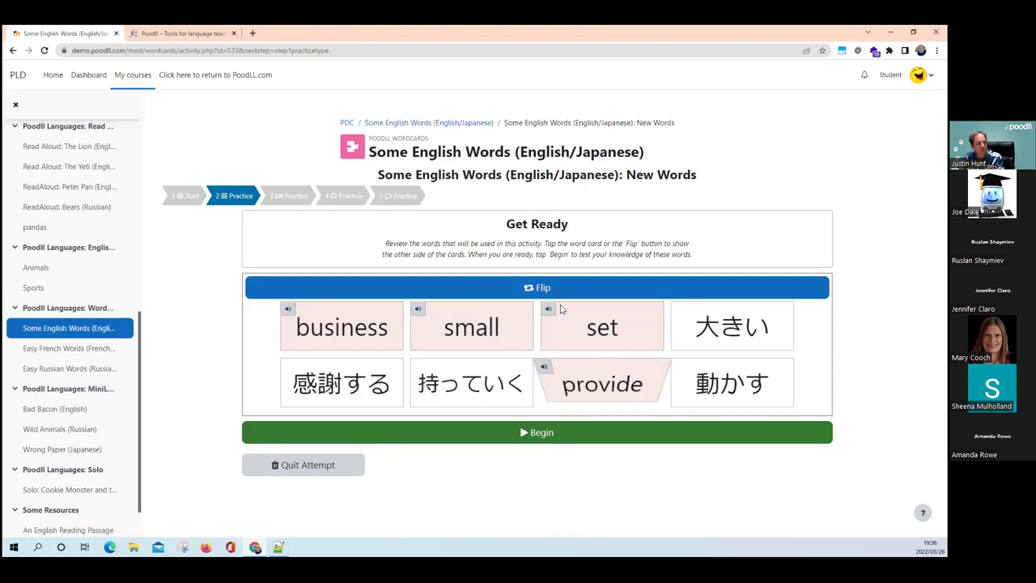
click(555, 288)
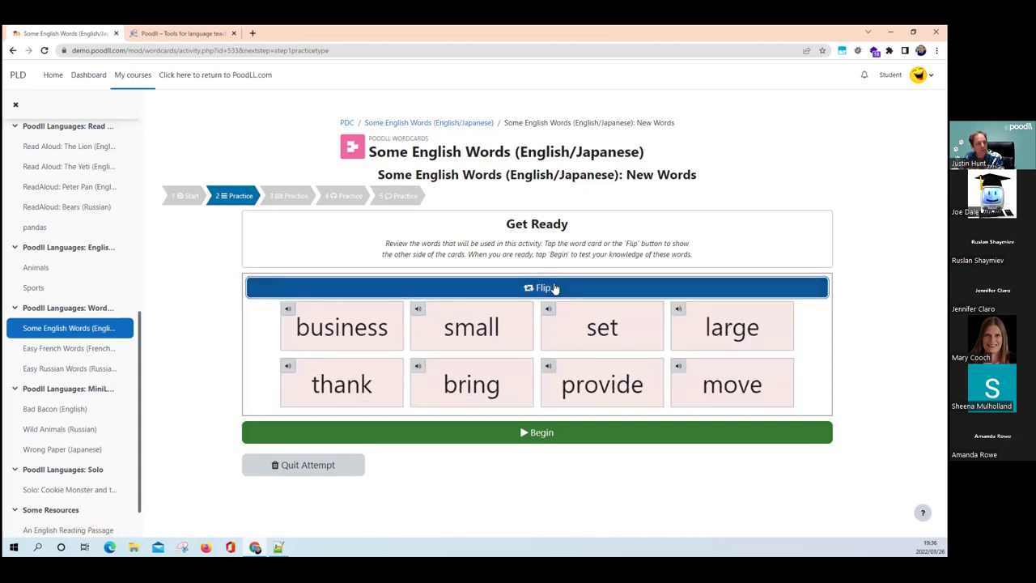
click(554, 288)
- Begin the Choose the Answer practice and pick "business" for ビジネス、商売 and "provide" for 提供する
click(531, 432)
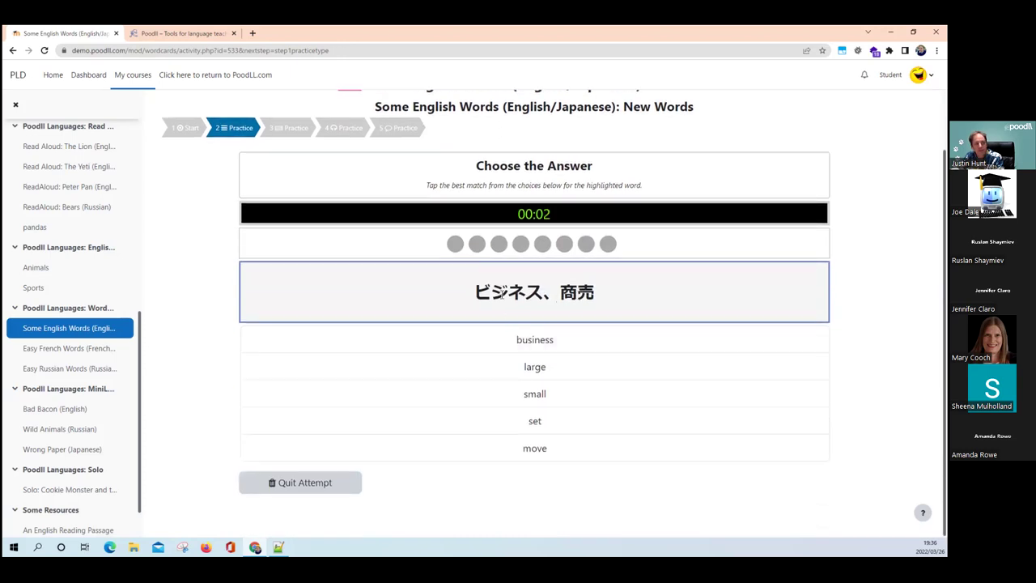
click(553, 343)
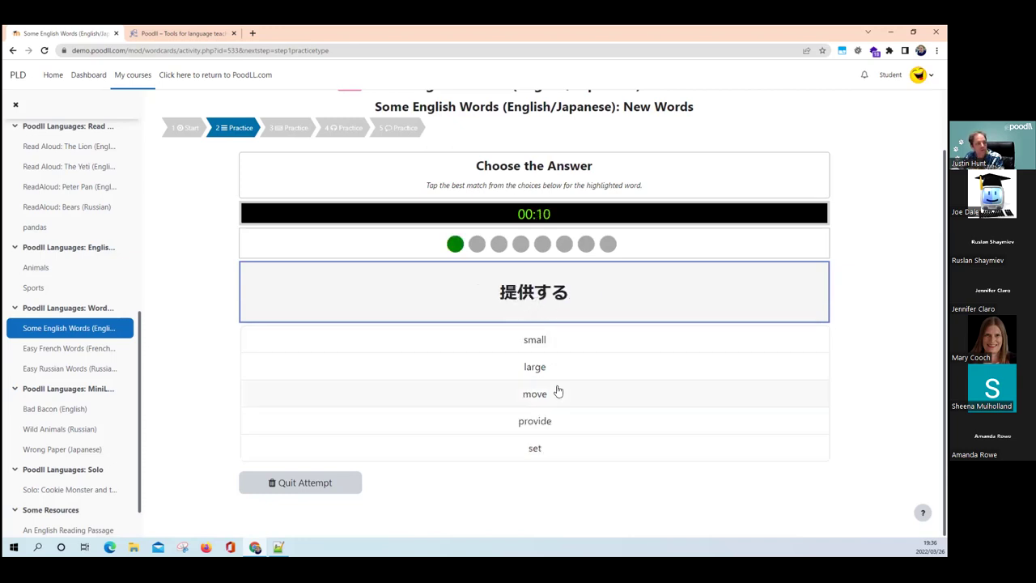
click(568, 416)
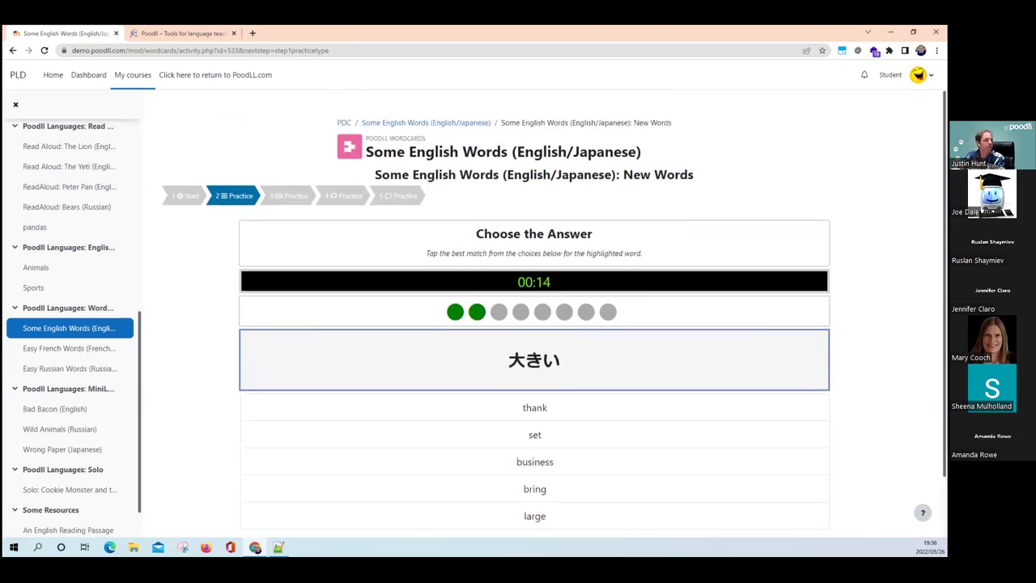
- Leave the Student role and return to the normal role
click(906, 75)
click(878, 215)
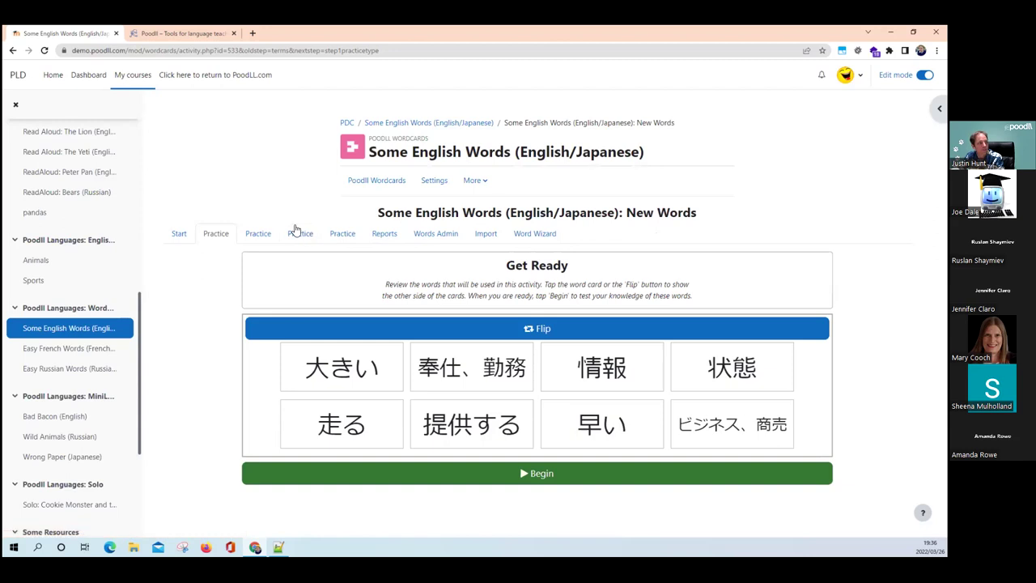
- Begin the second practice, Type the Answer, and answer the first three words with "turn", "provide" and "market"
click(270, 235)
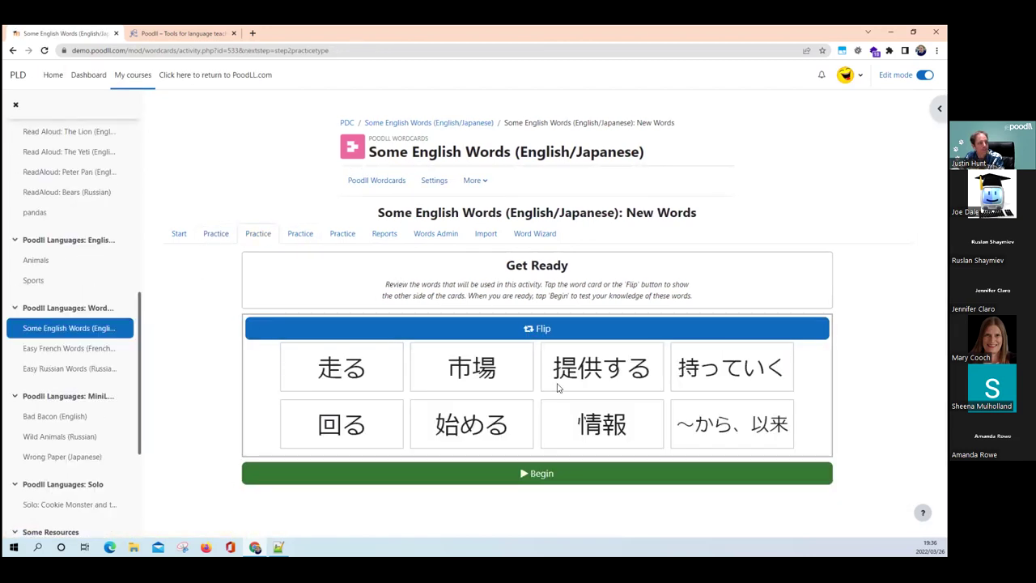
click(568, 474)
scroll(546, 421, down, 1)
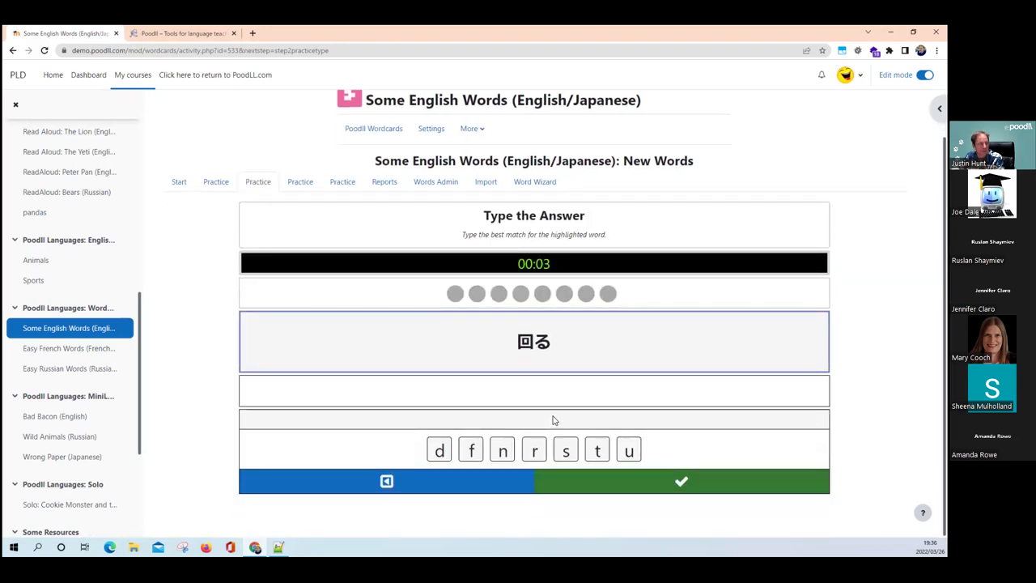
text(turn)
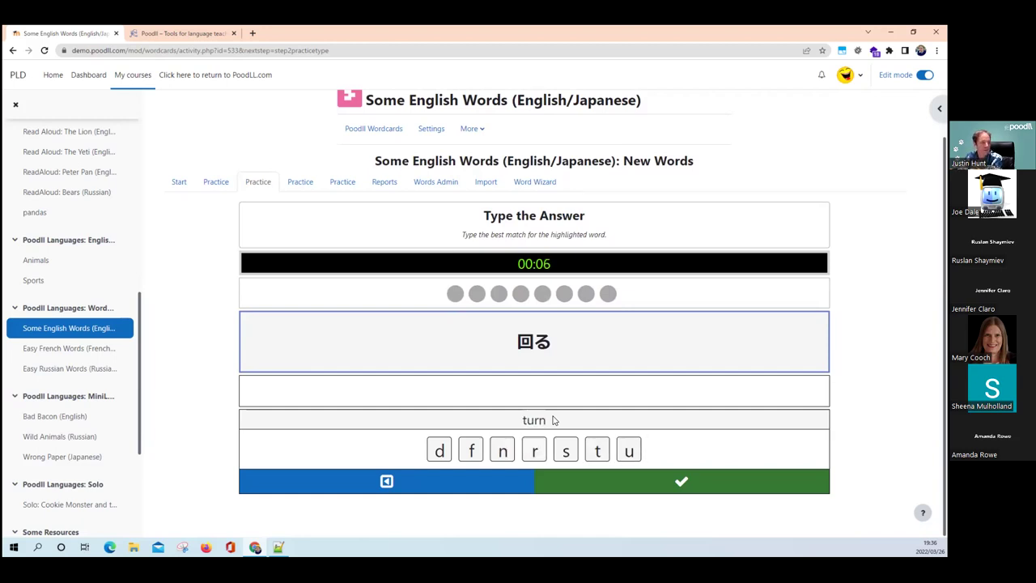
key(BackSpace)
text(n)
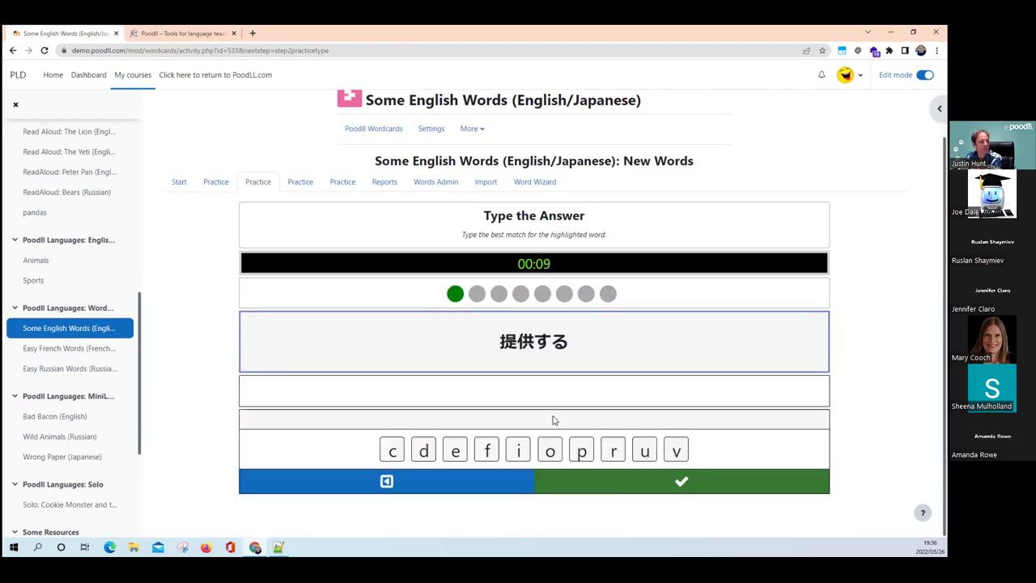
text(provide)
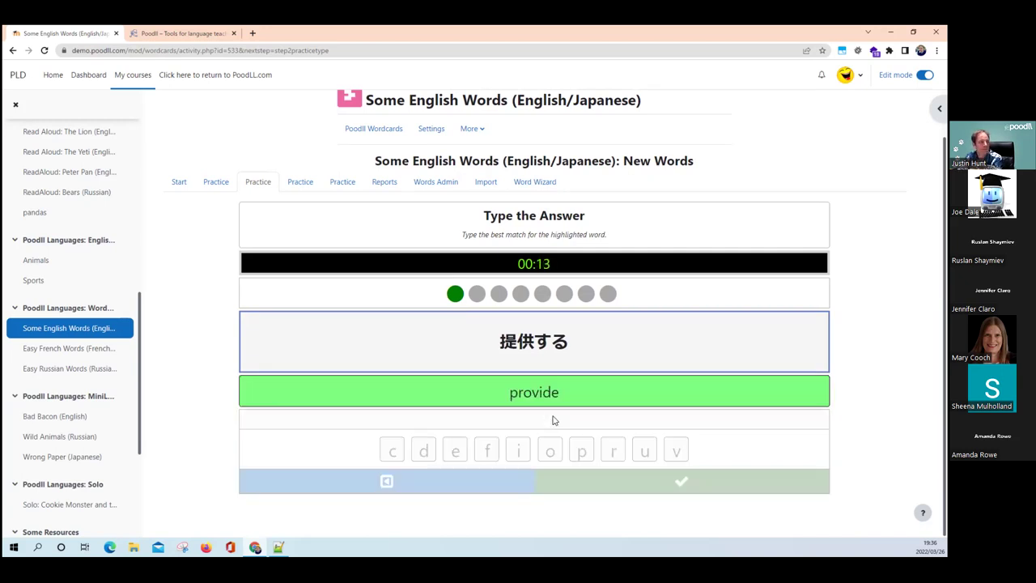
text(market)
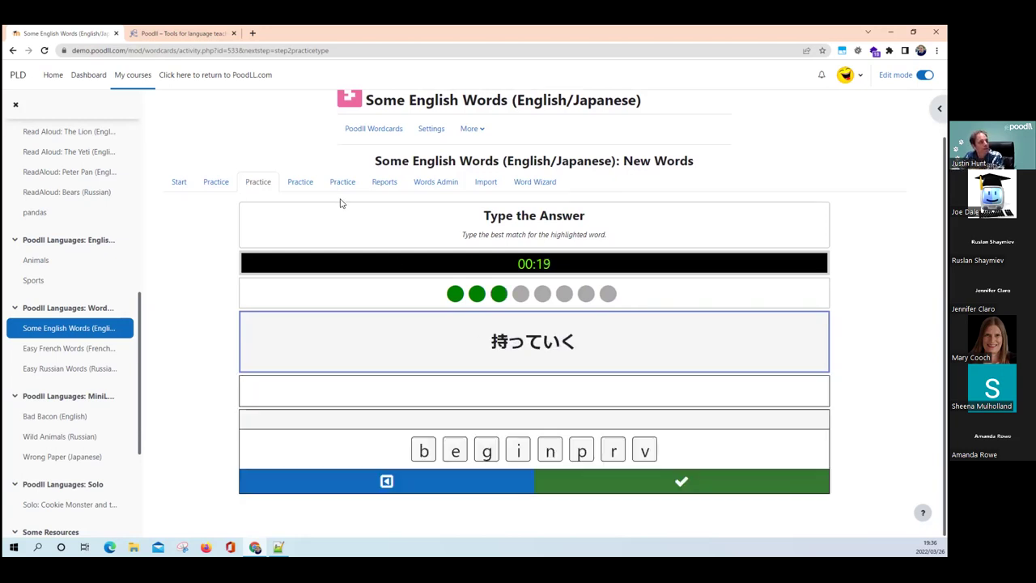
- Begin the third practice, Listen and Type, and answer the first two words with "market" and "run"
click(308, 185)
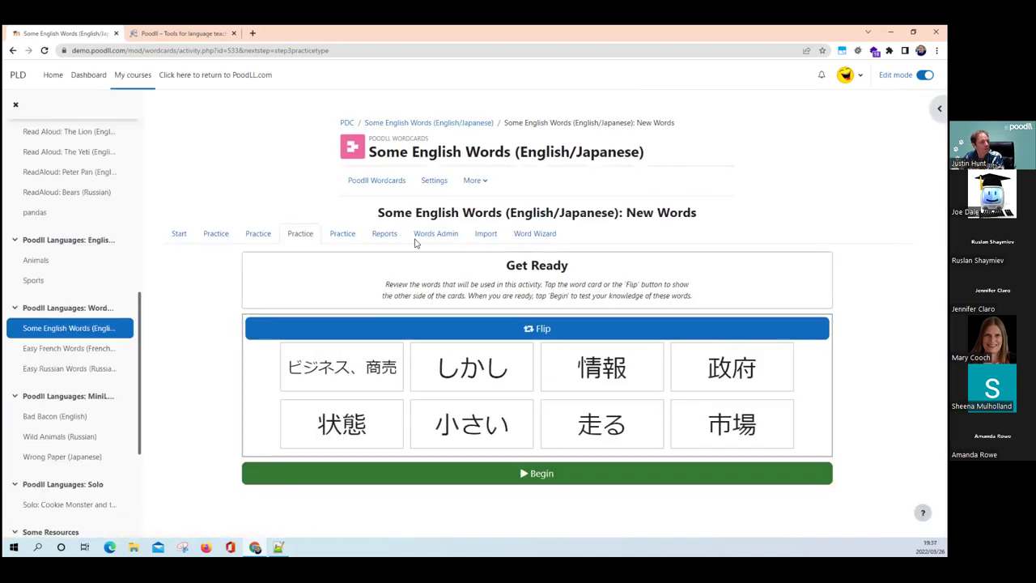
click(616, 474)
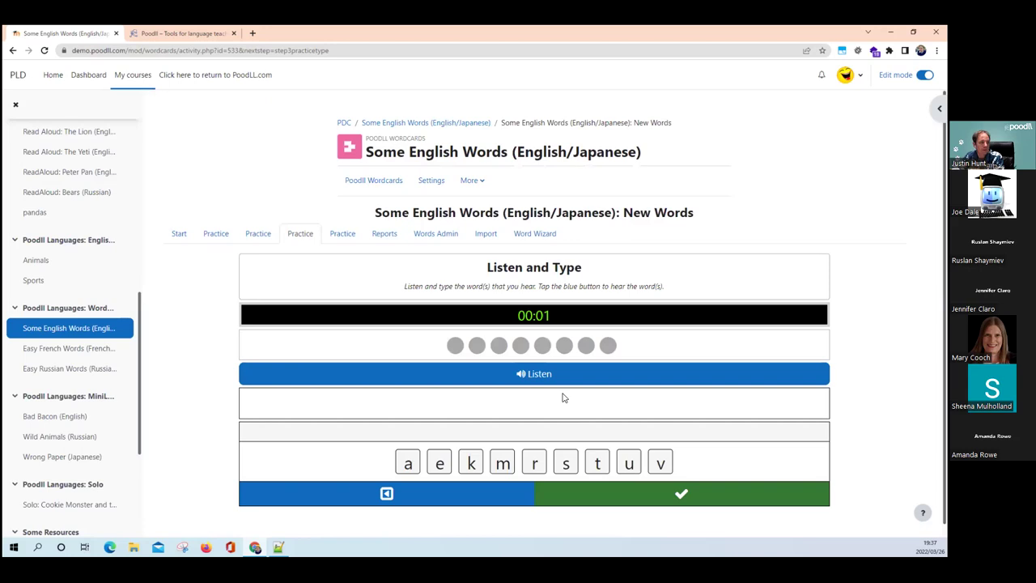
text(market)
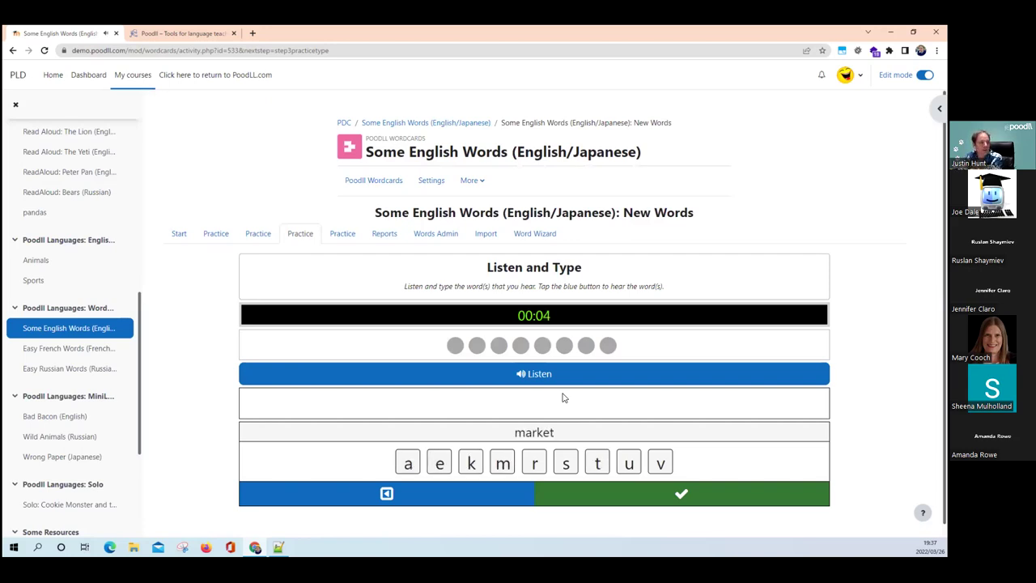
key(Return)
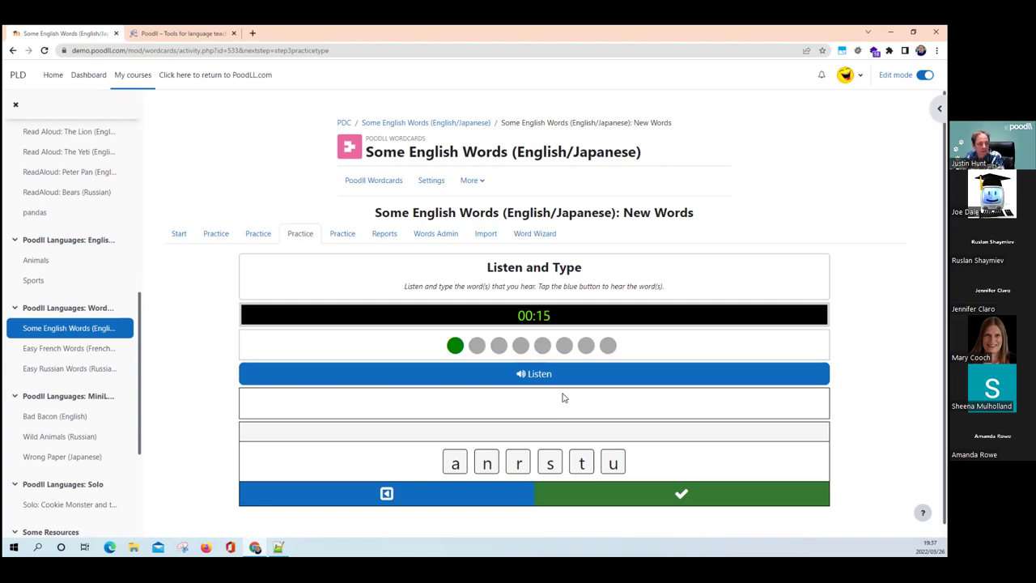
click(522, 462)
click(615, 463)
click(486, 462)
click(609, 492)
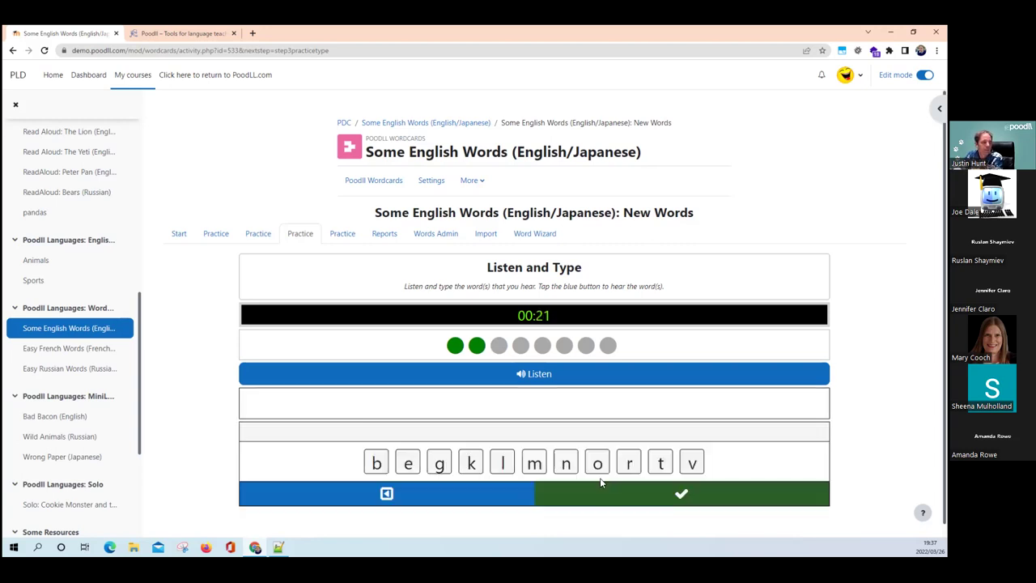
- Begin the fourth practice, Say the Words, and record the spoken words "small", "issue" and "hand"
click(357, 238)
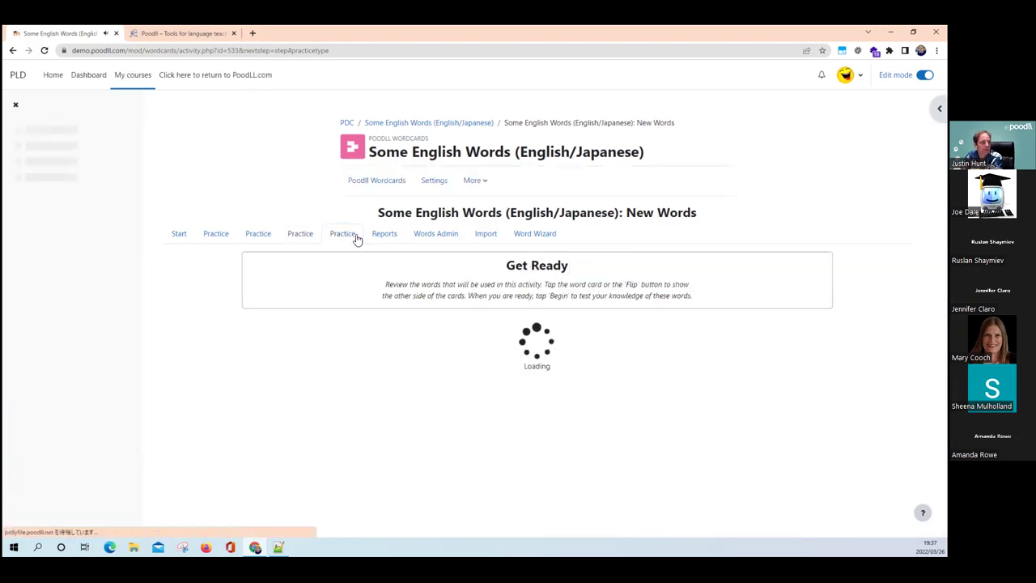
click(554, 479)
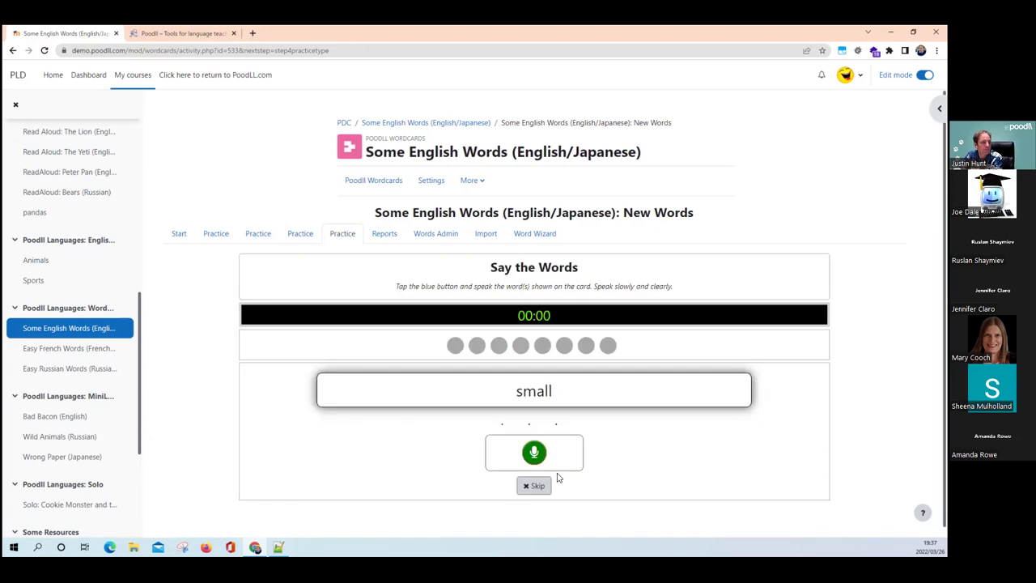
click(534, 454)
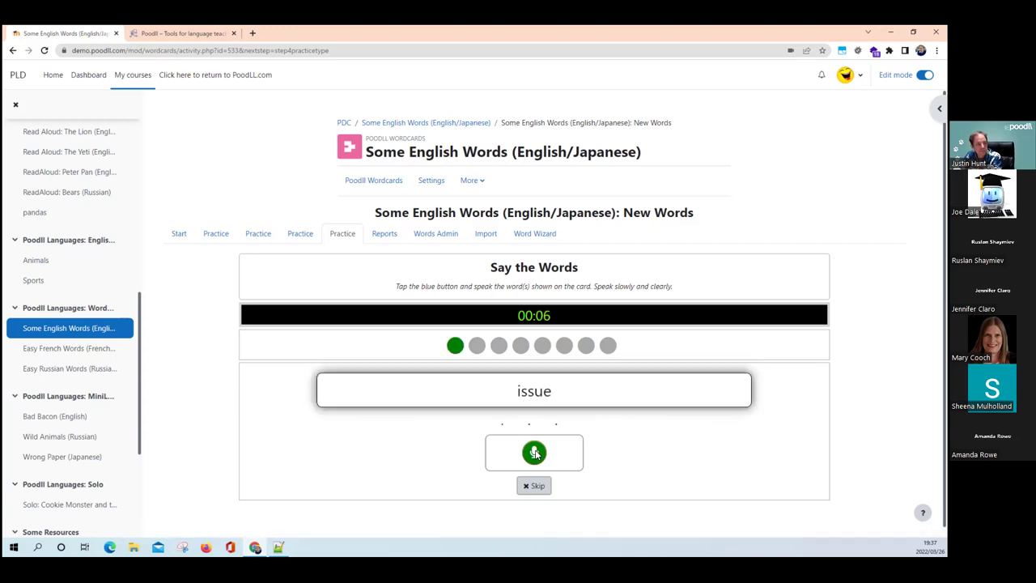
click(535, 454)
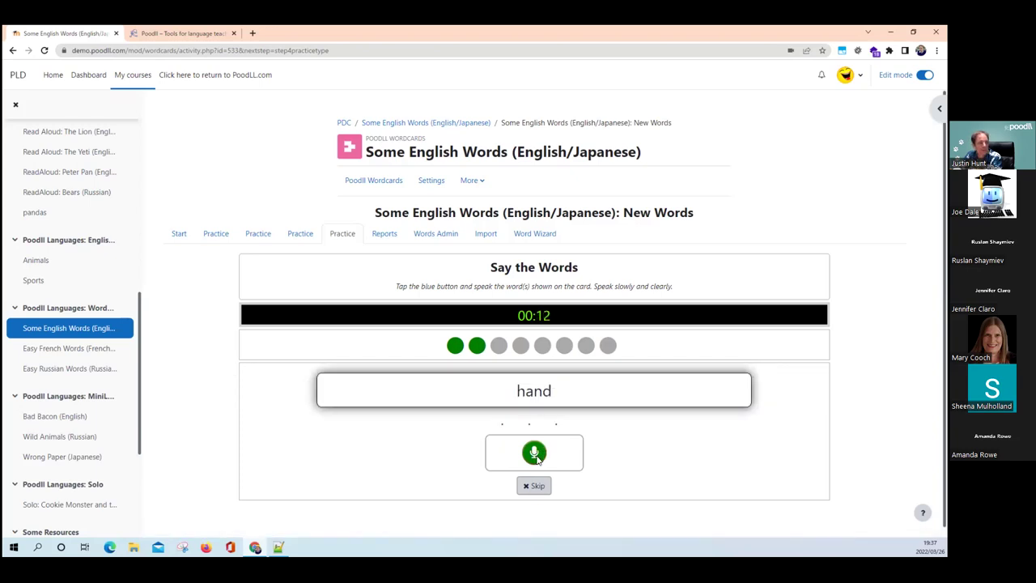
click(537, 454)
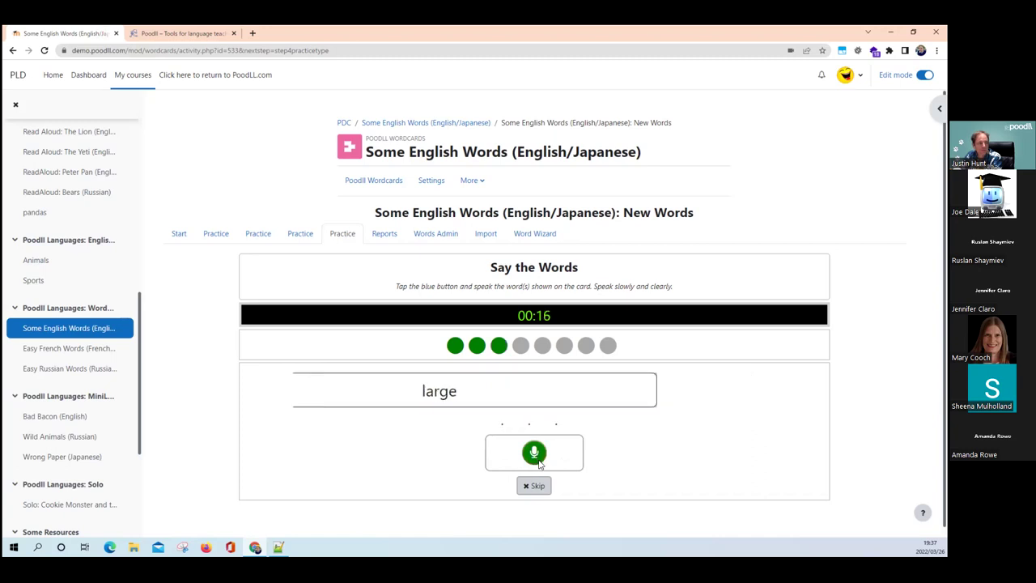
- Skip the remaining five words of Say the Words and continue to the activity completion page
click(548, 486)
click(536, 485)
click(536, 486)
click(536, 485)
click(535, 485)
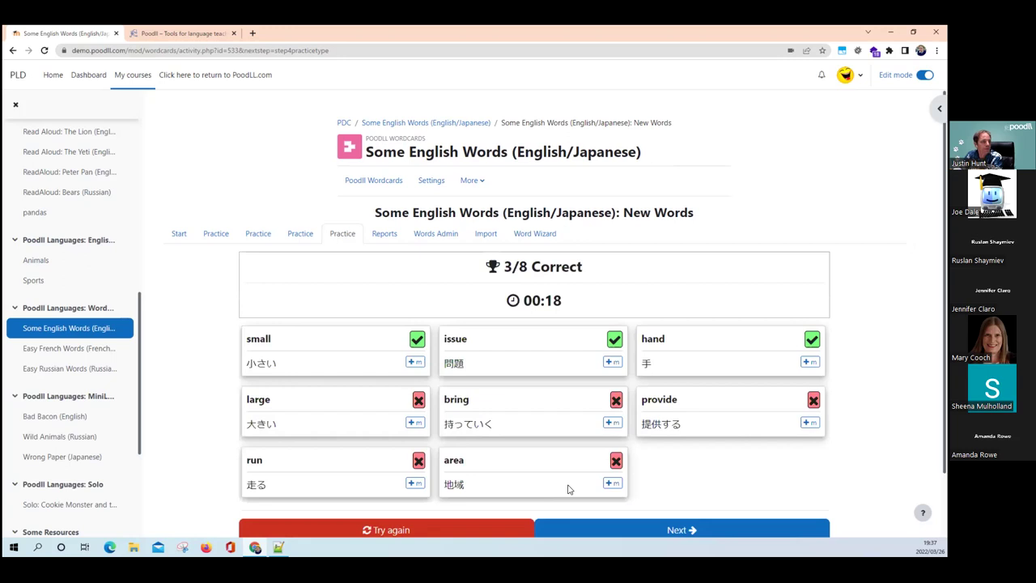
scroll(566, 488, down, 2)
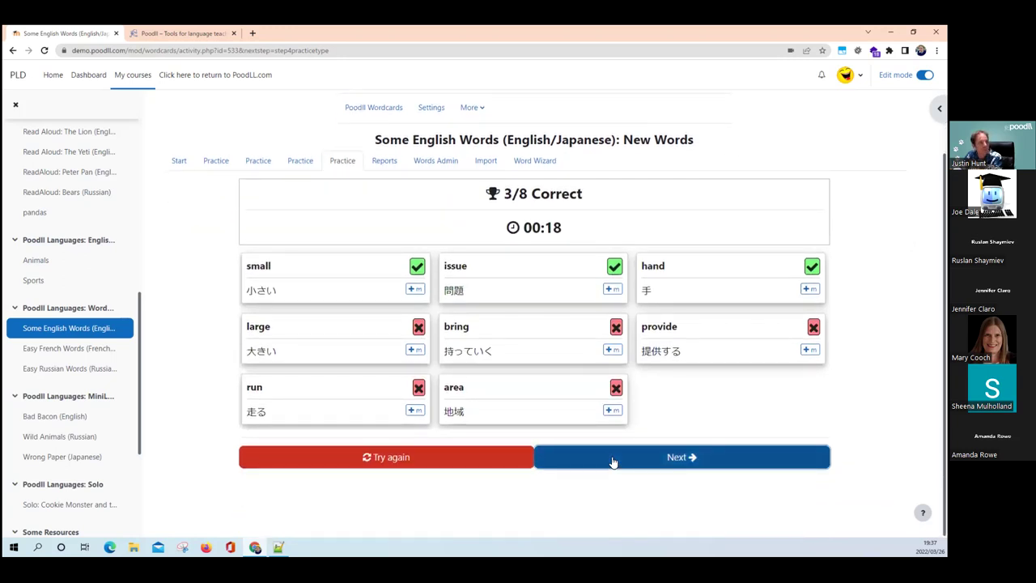
click(613, 463)
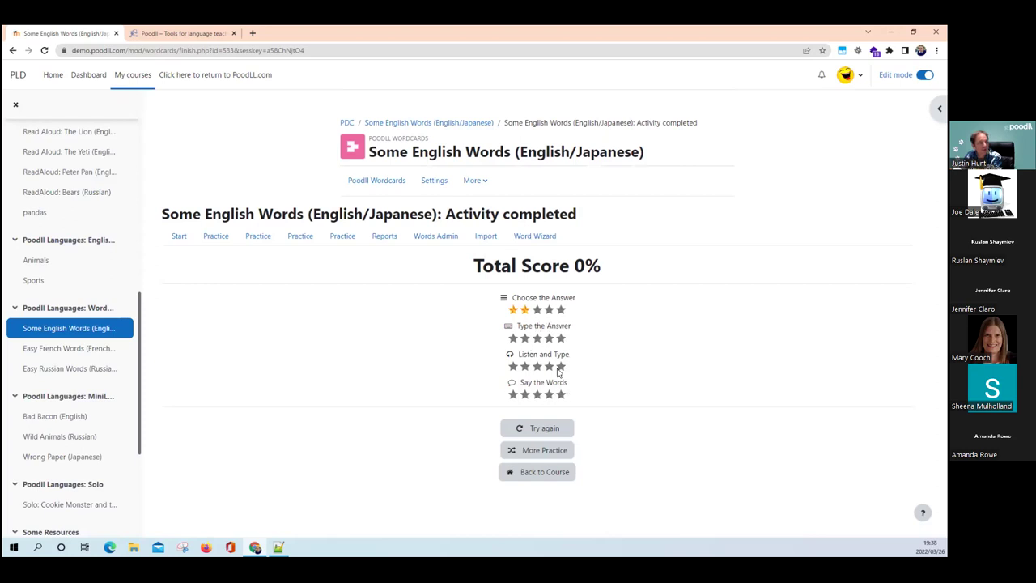
- Enter free mode for more practice and look at the available practice types and word sets
click(548, 455)
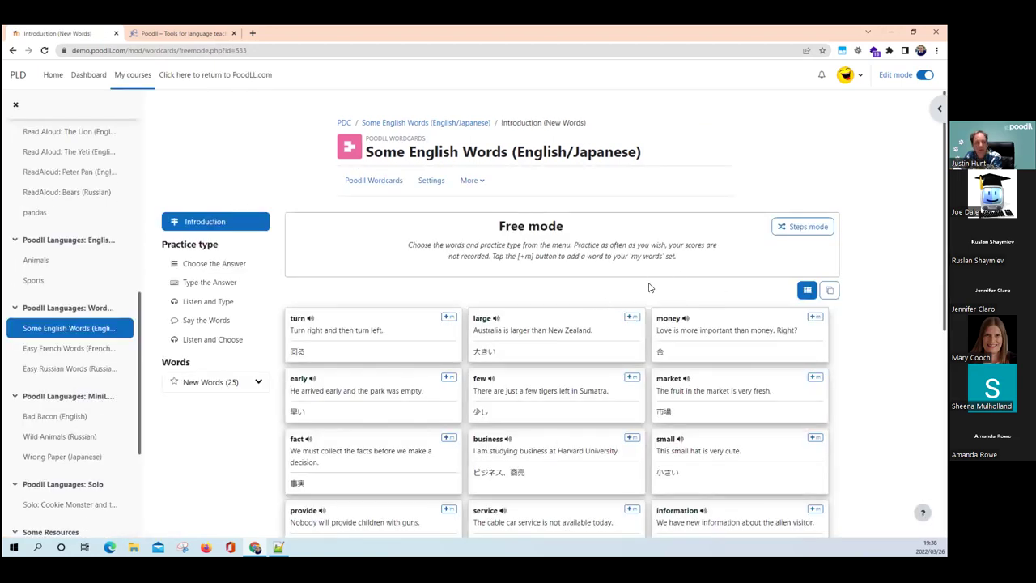
scroll(648, 287, down, 1)
click(236, 334)
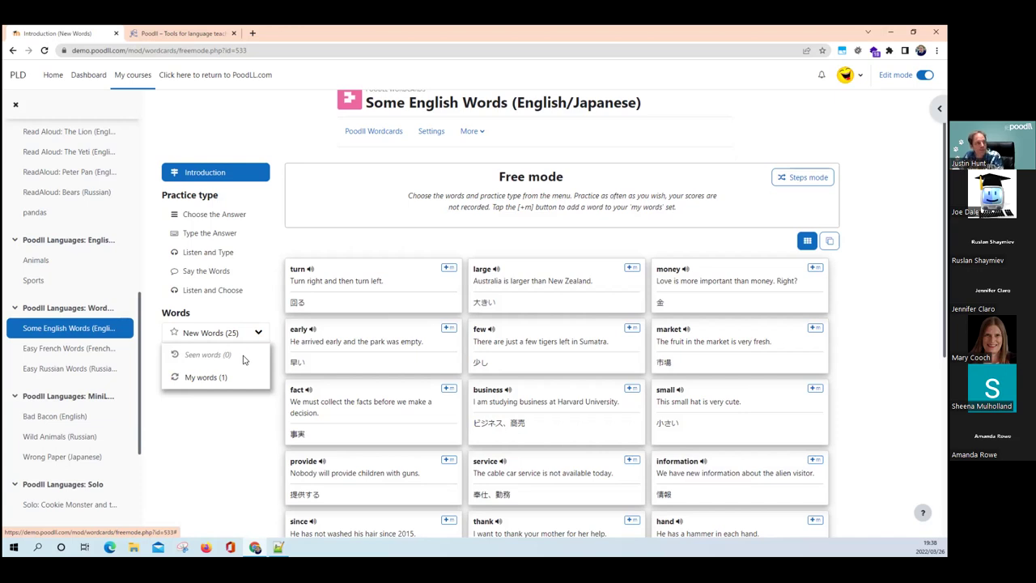
scroll(243, 359, up, 1)
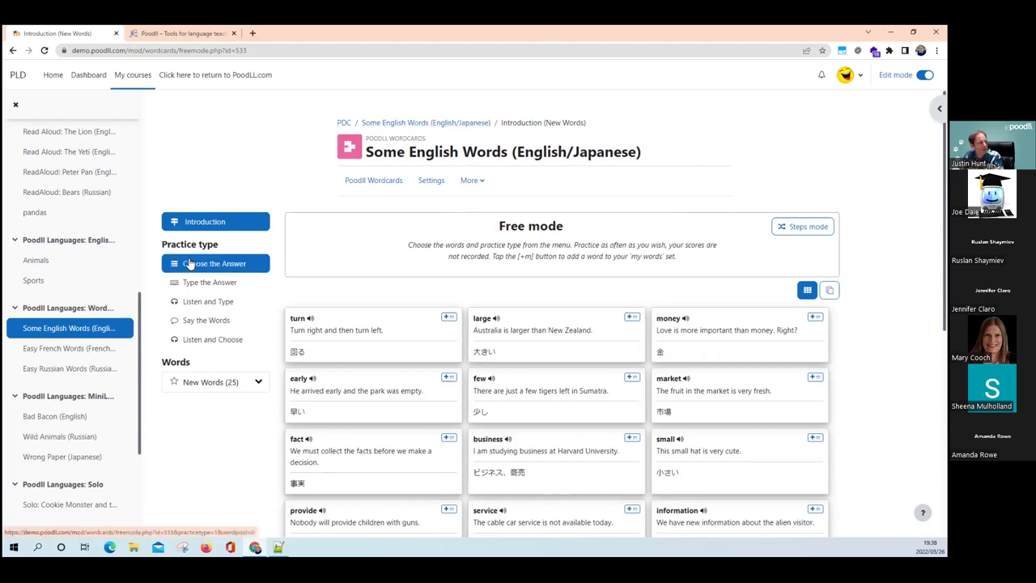
scroll(103, 356, up, 1)
- Open the Easy French Words (French/English) activity from the WordCards section of the course index
click(103, 344)
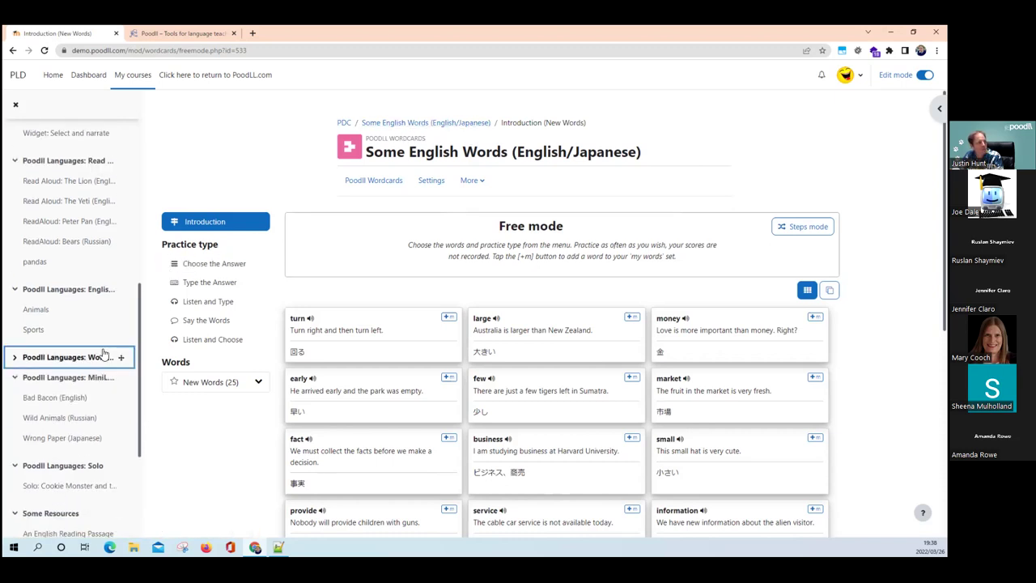
scroll(103, 353, down, 1)
click(78, 259)
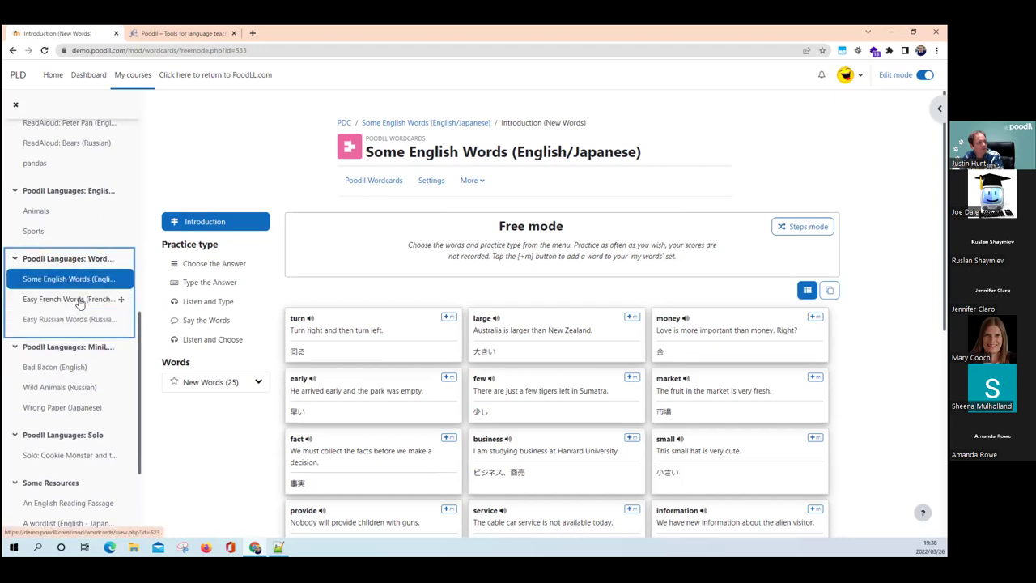
click(79, 299)
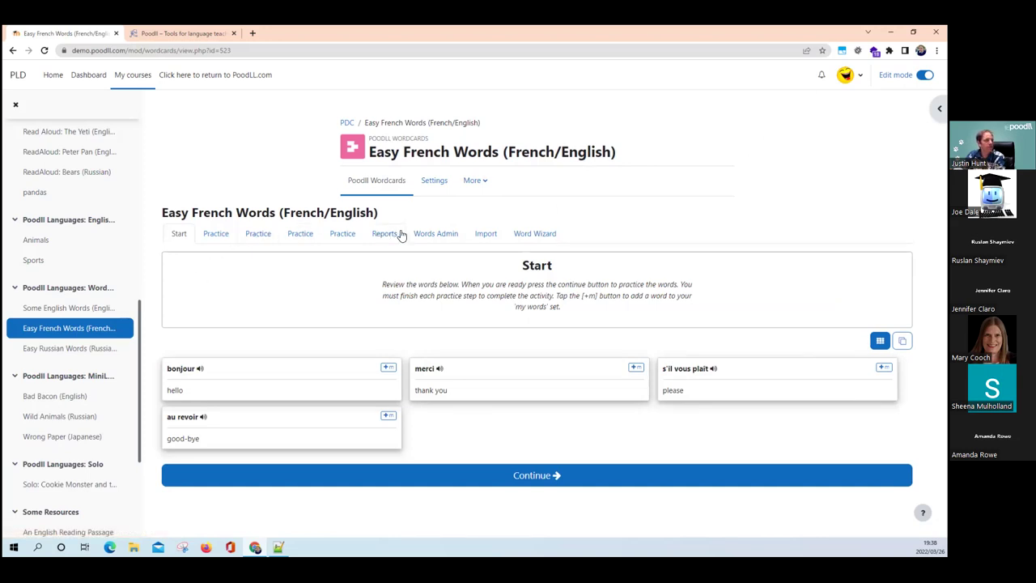
- Set the Easy French Words activity's mode to Free mode in its settings, then save and display it
click(439, 185)
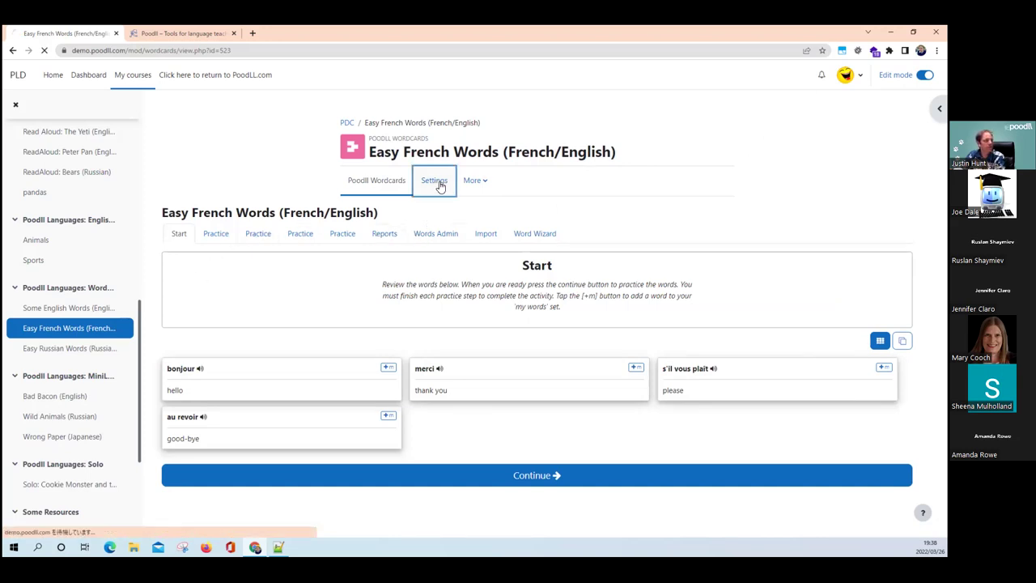
scroll(420, 307, down, 3)
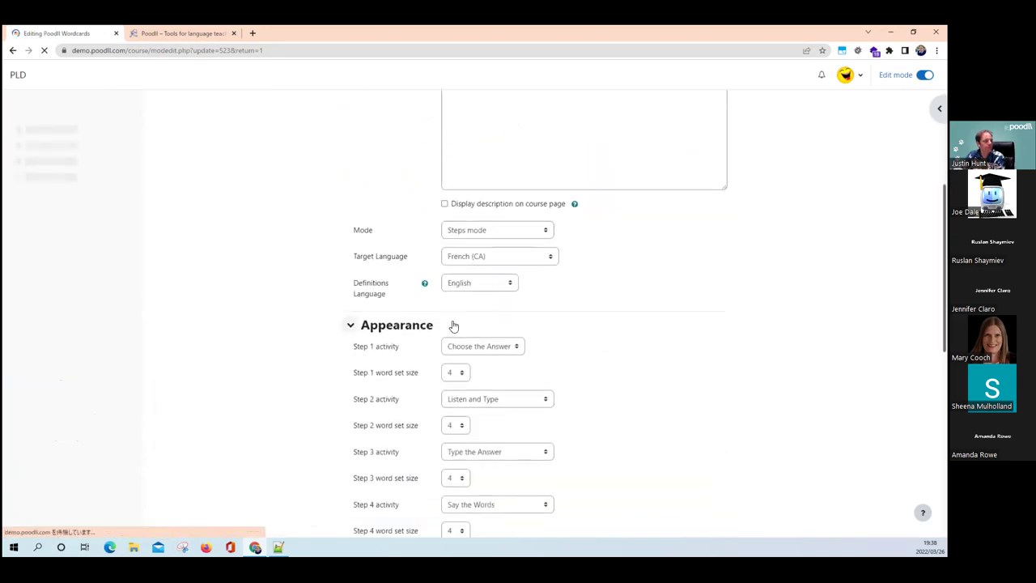
click(478, 237)
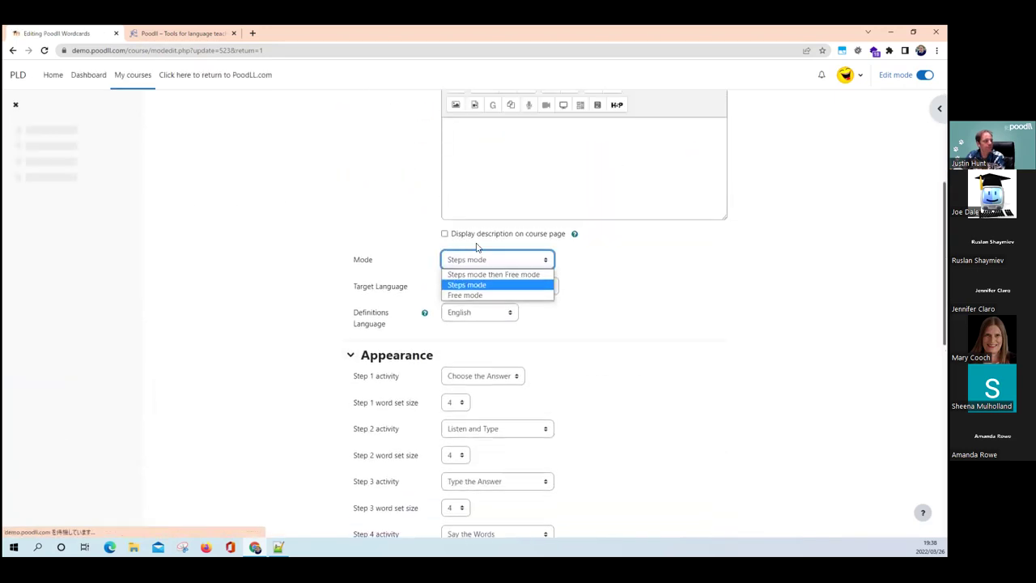
click(466, 295)
scroll(263, 272, down, 5)
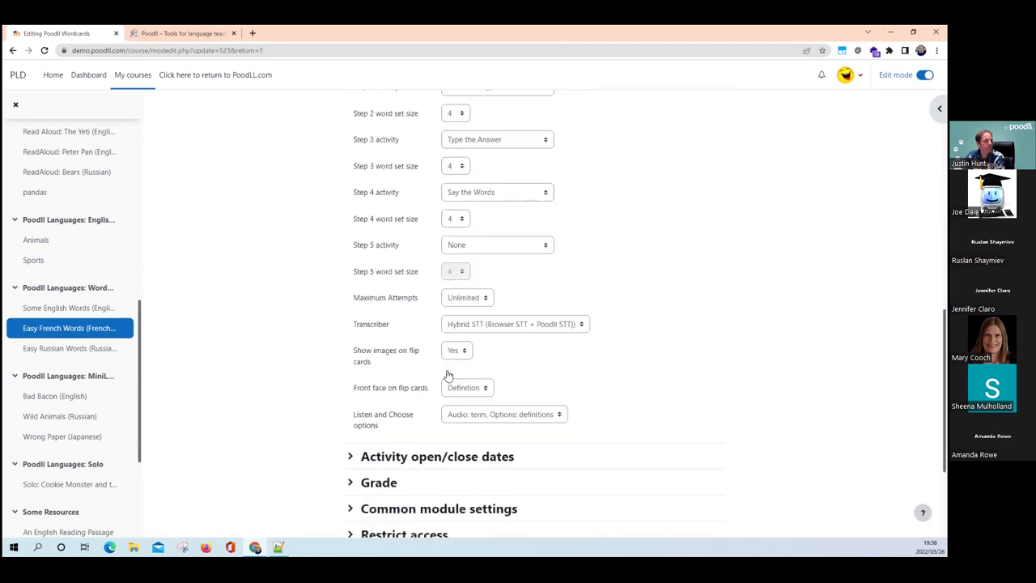
click(595, 515)
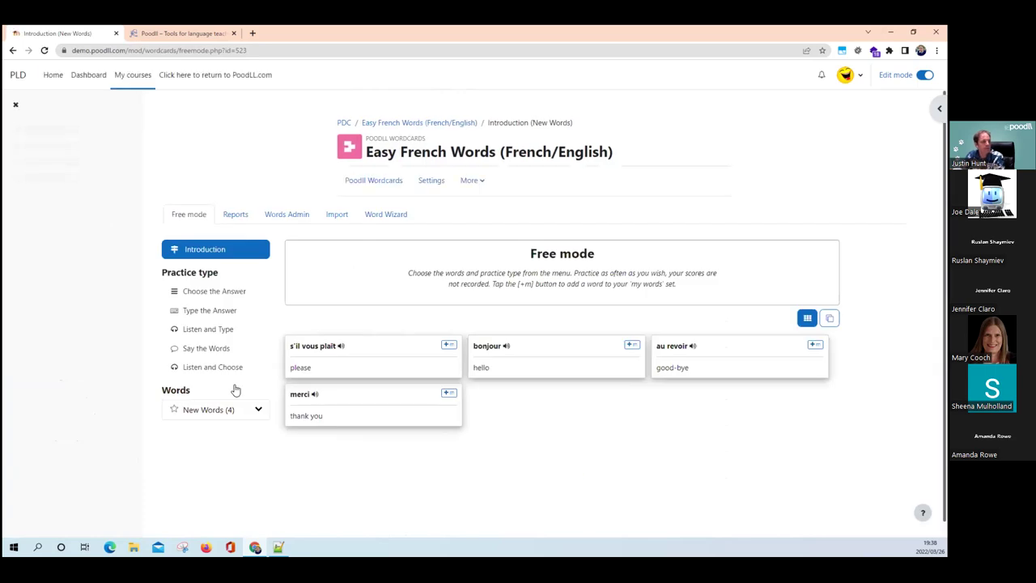
- Examine the word set choices in free mode and switch the practice words to Seen words
click(206, 410)
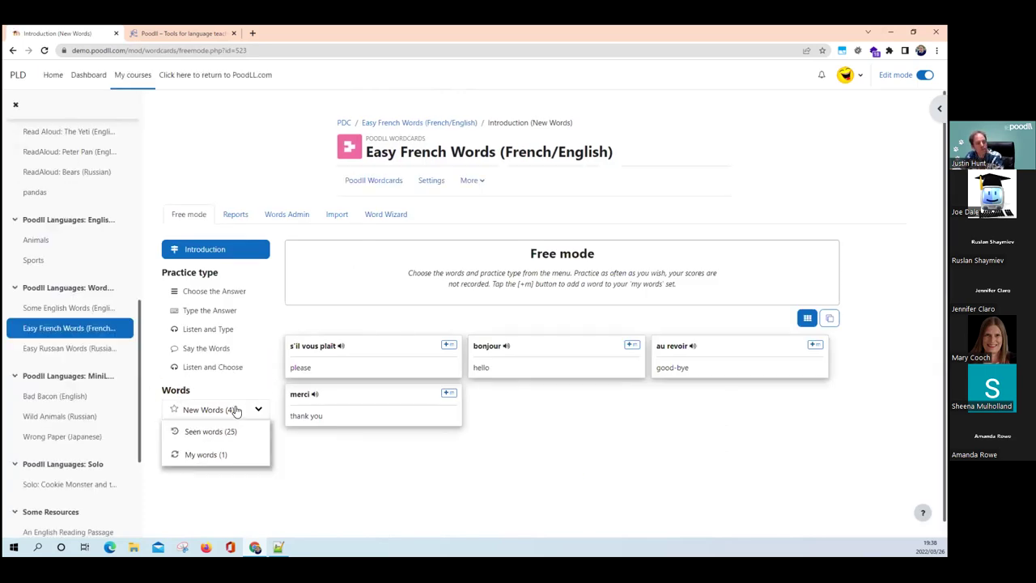
click(233, 410)
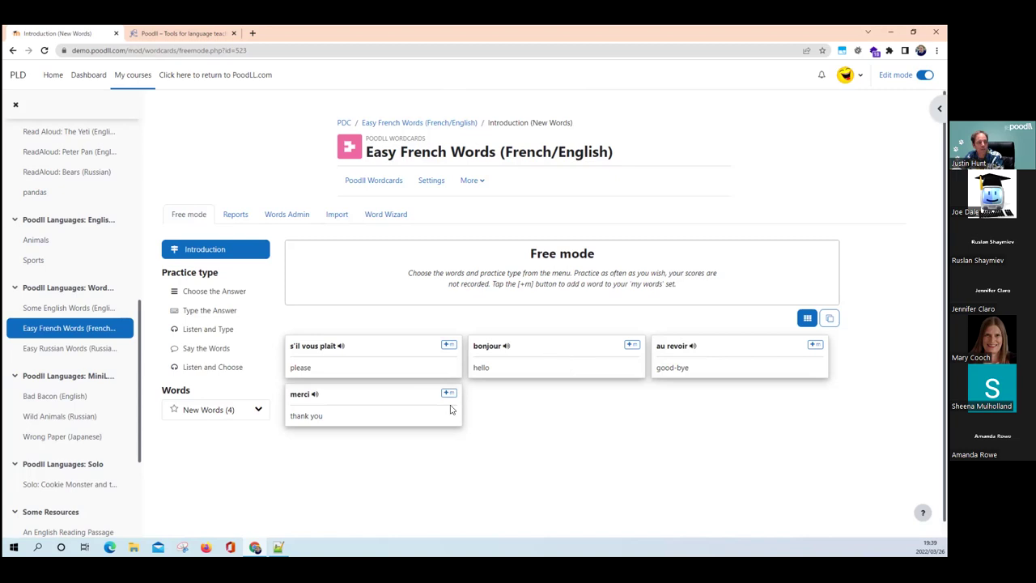
click(249, 410)
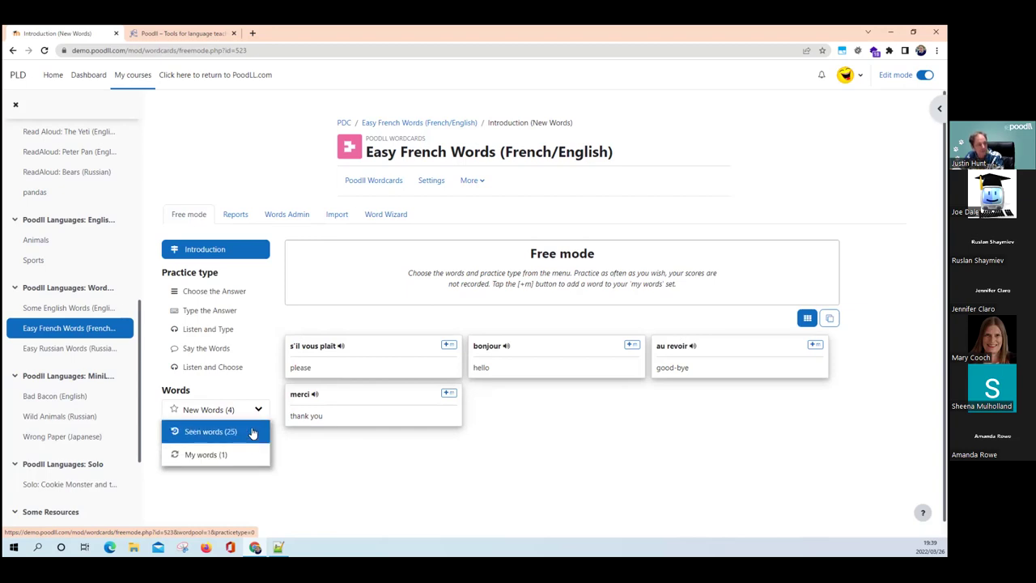
click(253, 433)
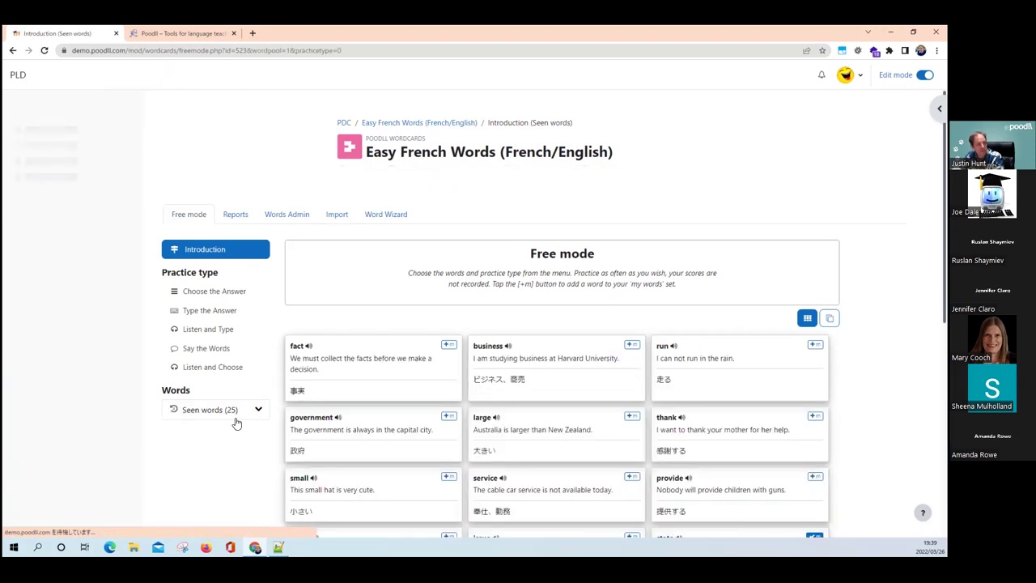
click(233, 417)
scroll(238, 348, down, 1)
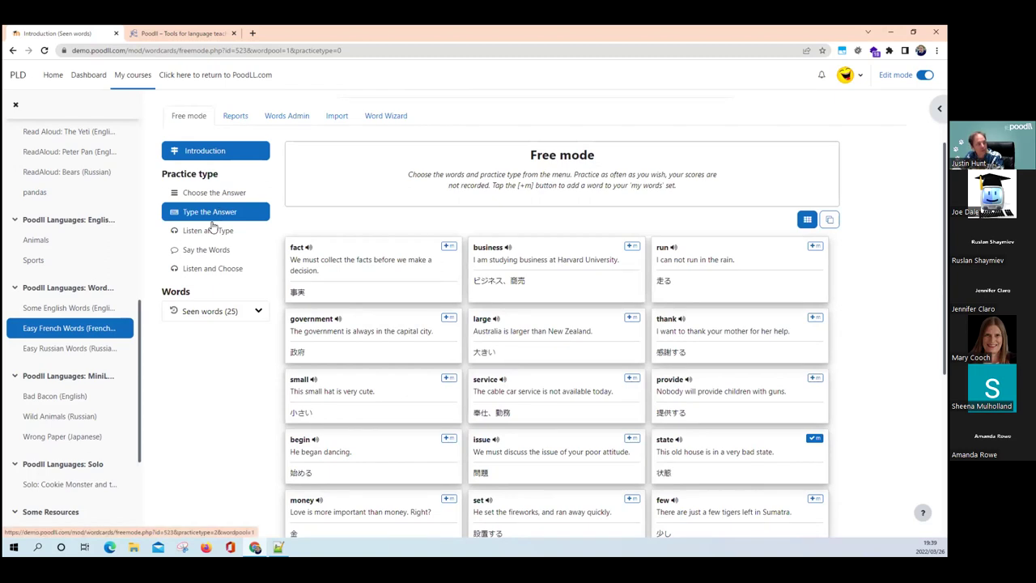
- Begin the Listen and Type practice with the seen words, then leave it for the Introduction
click(210, 234)
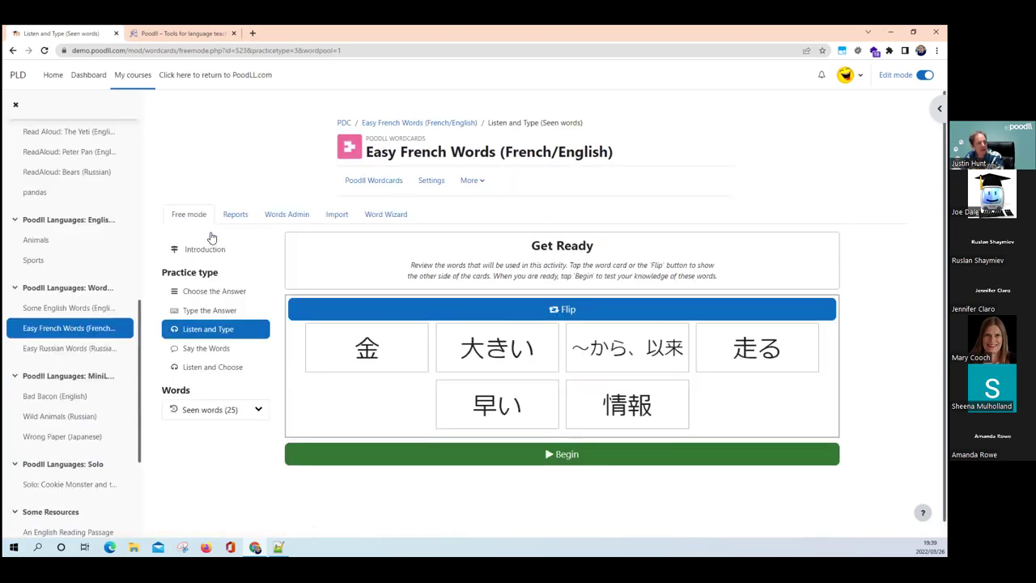
click(563, 454)
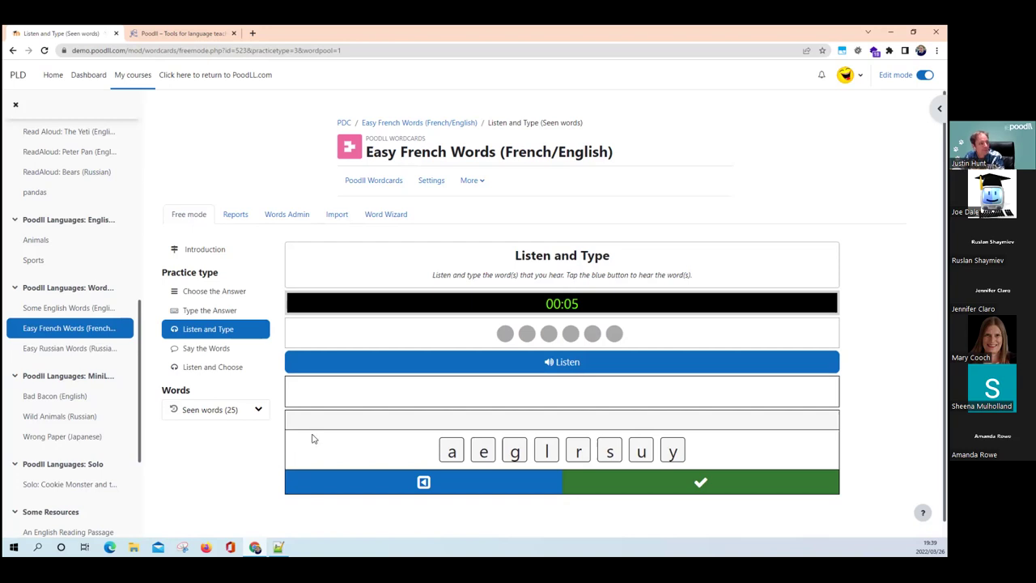
click(209, 253)
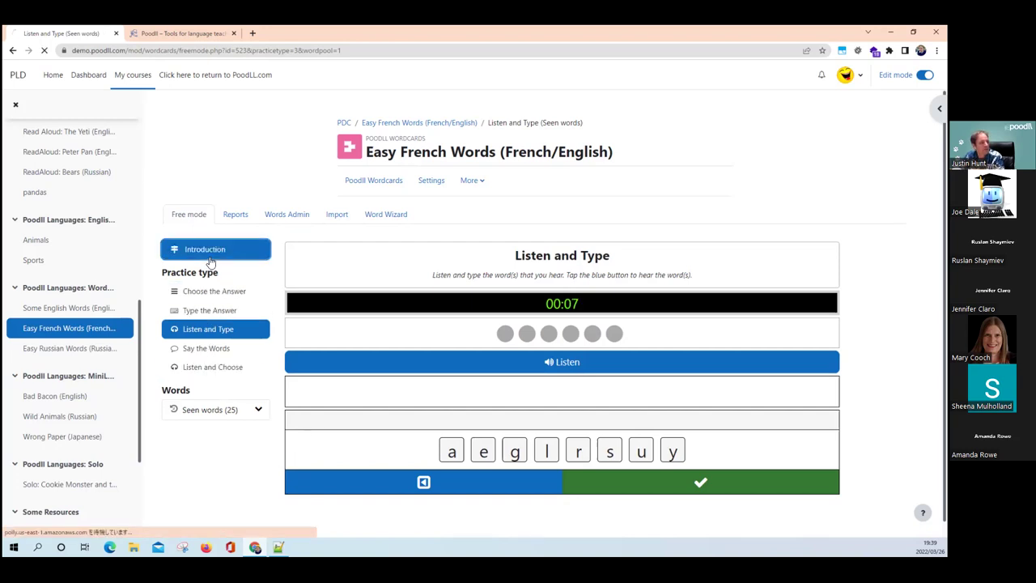
- Switch to the New Words set and mark "s'il vous plait", "bonjour", "au revoir" and "merci" for My words
click(235, 413)
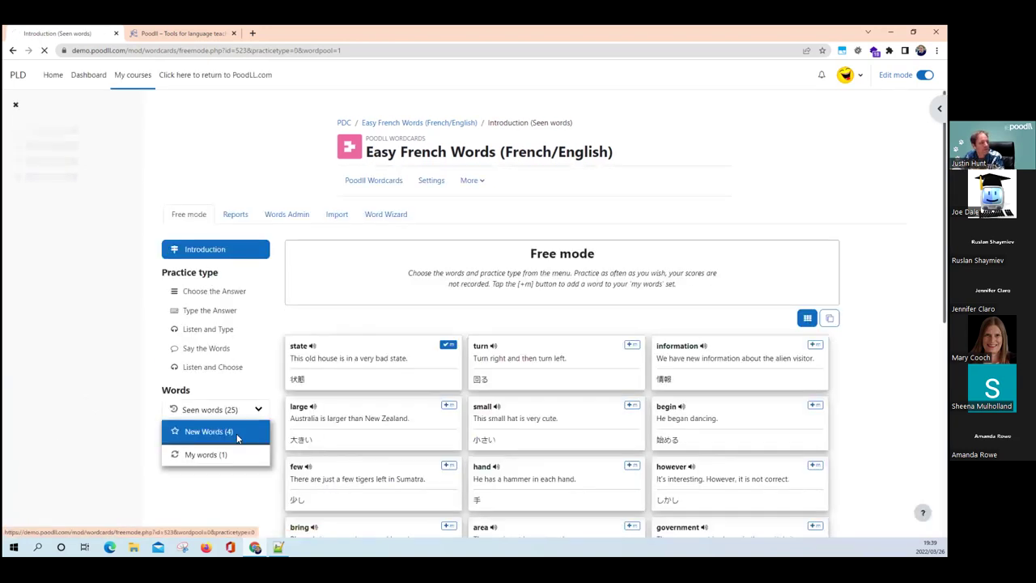
click(450, 345)
click(448, 393)
click(630, 348)
click(813, 345)
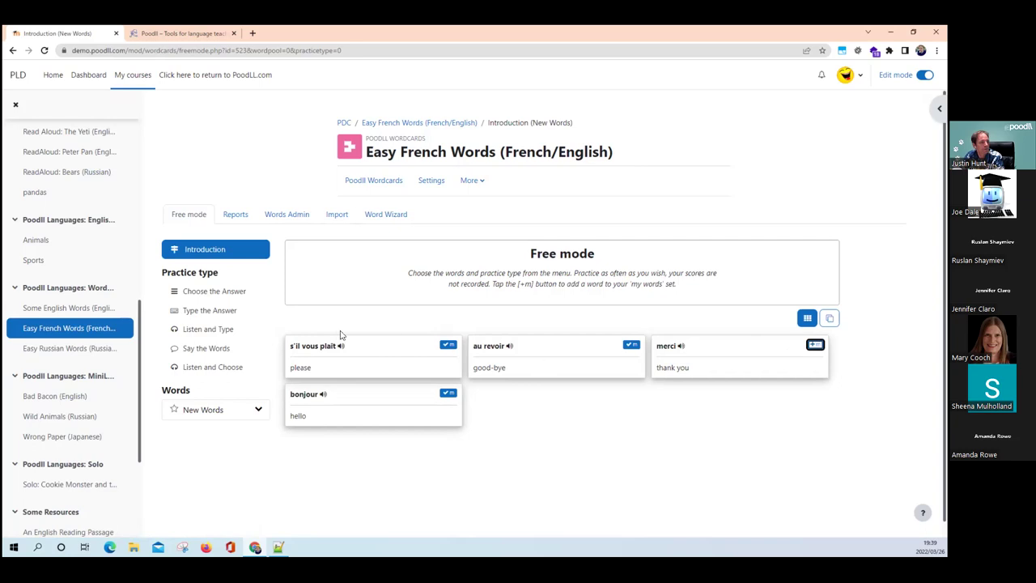
- Open the Choose the Answer practice and switch its word set to My words
click(214, 290)
click(247, 411)
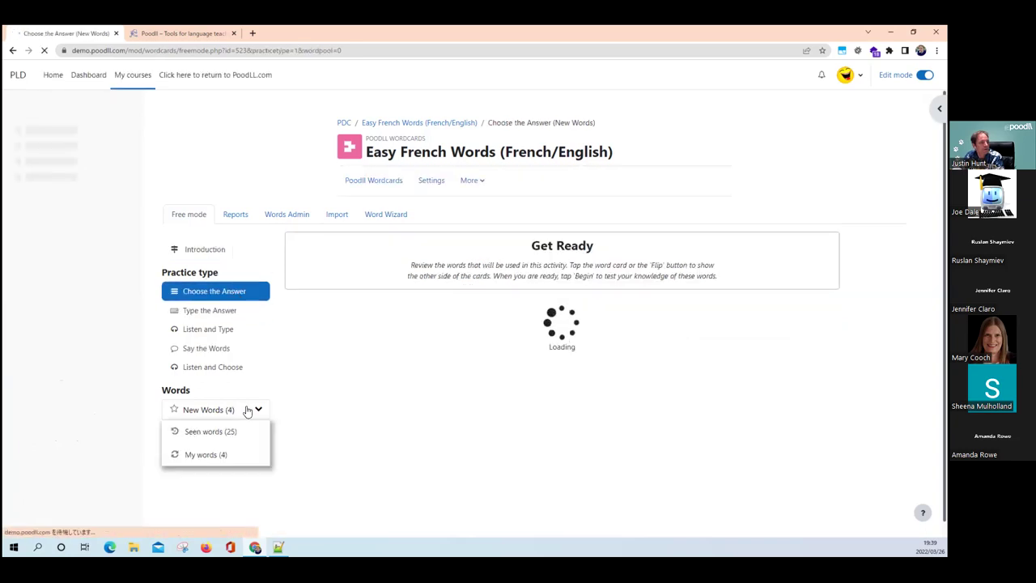
click(229, 455)
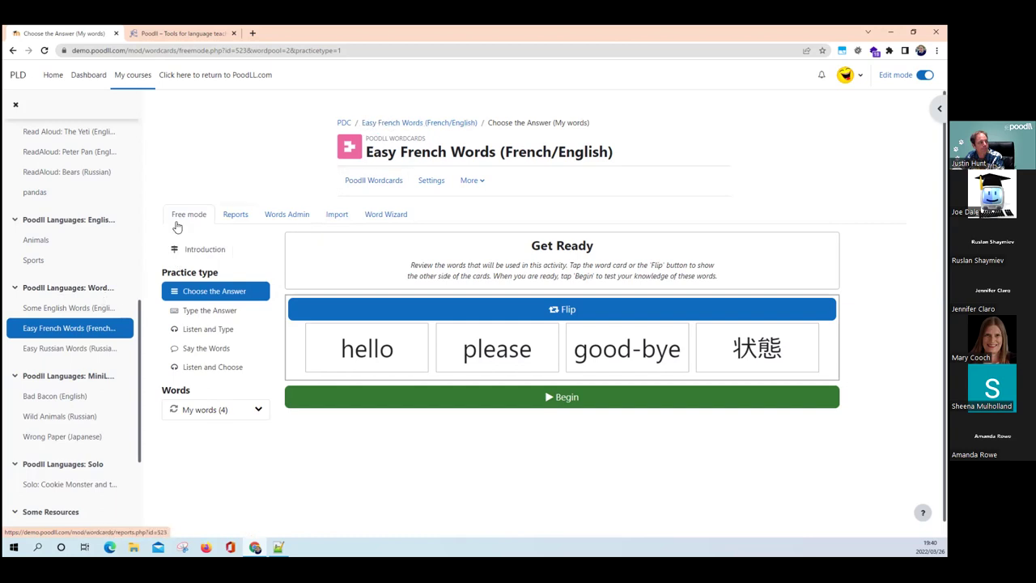
- Add a new Poodll Wordcards activity to the course's Poodll Languages: Wordcards section and name it "fruits"
click(77, 291)
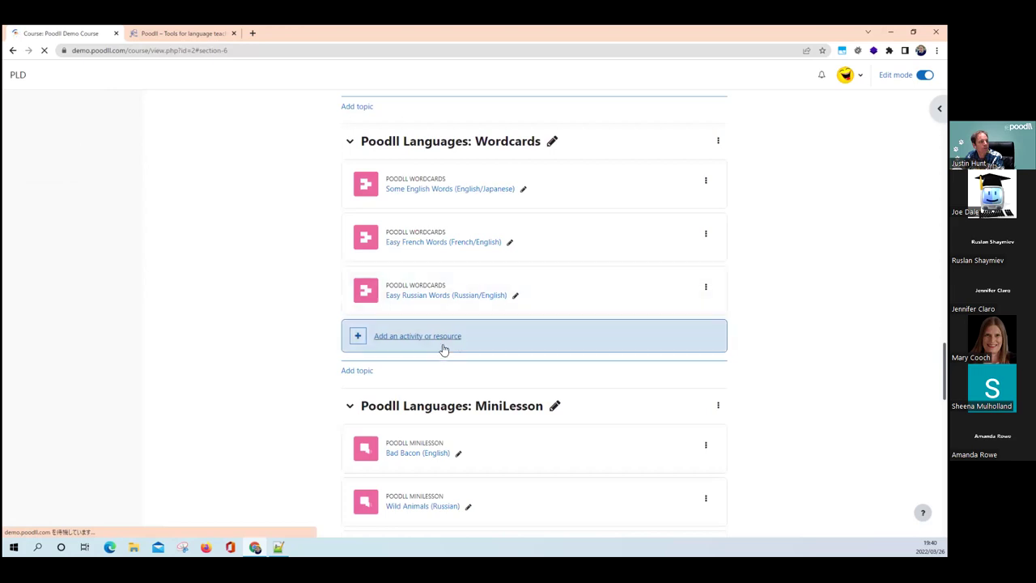
click(443, 339)
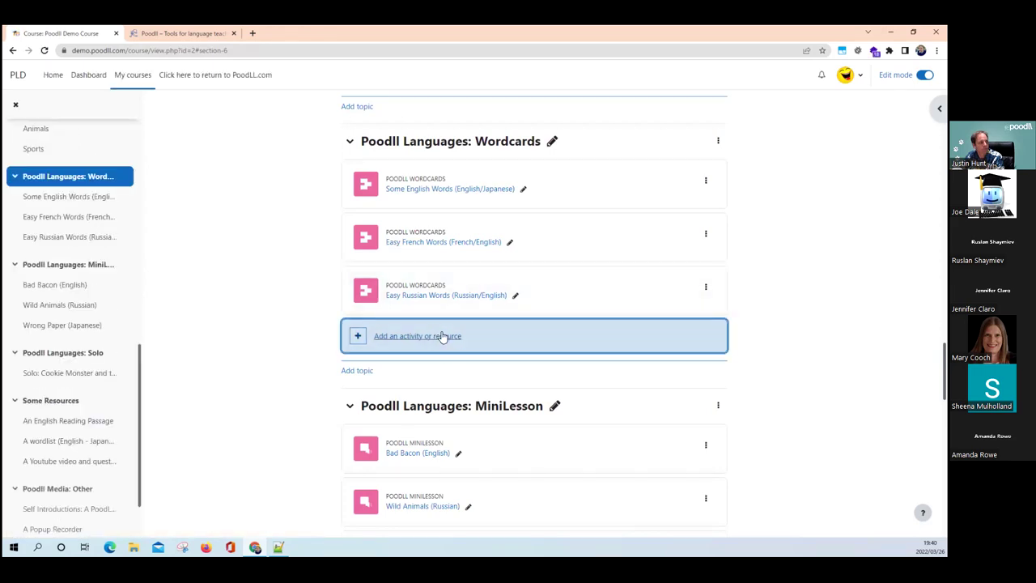
click(362, 337)
scroll(456, 263, down, 3)
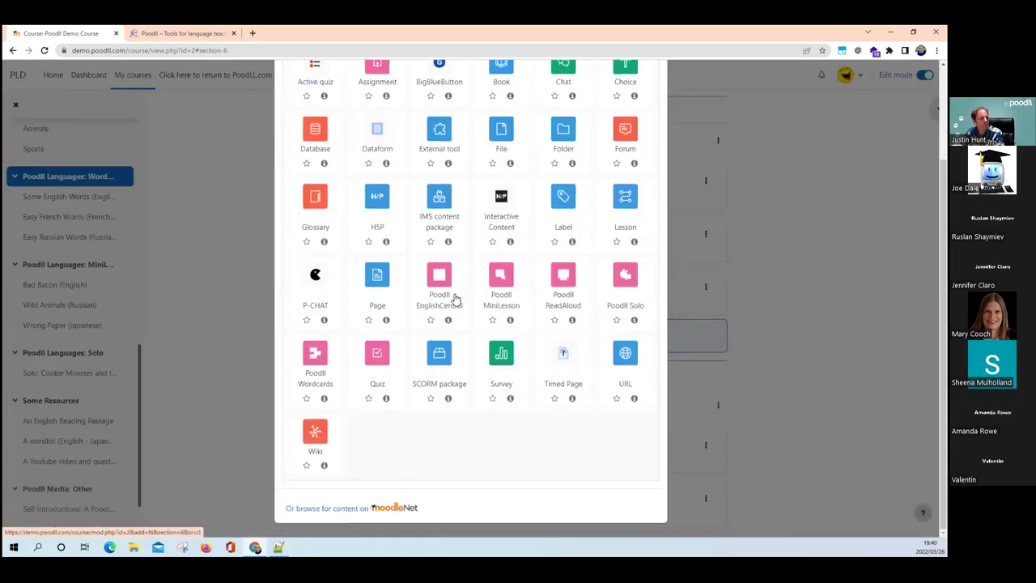
click(316, 355)
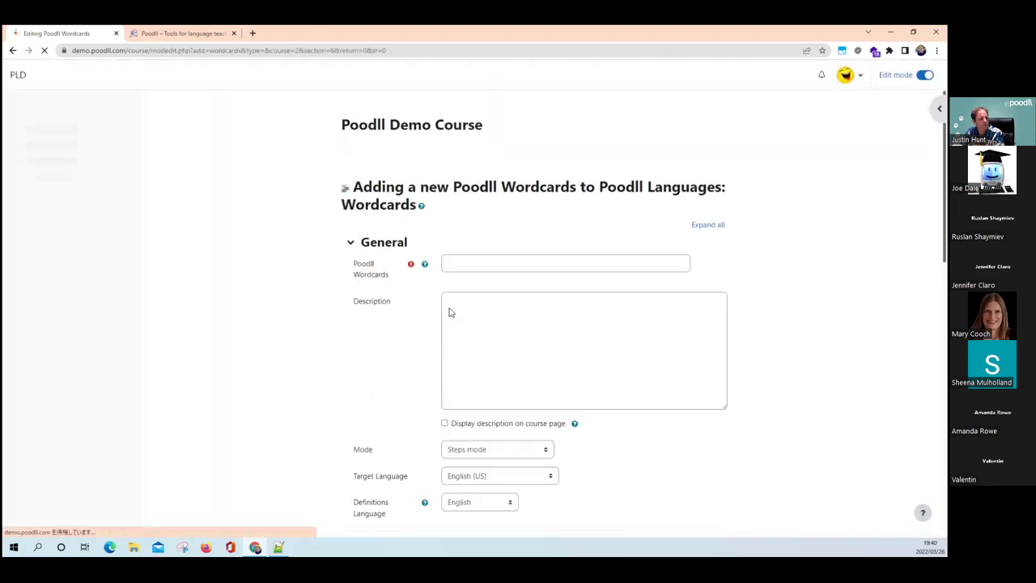
click(473, 264)
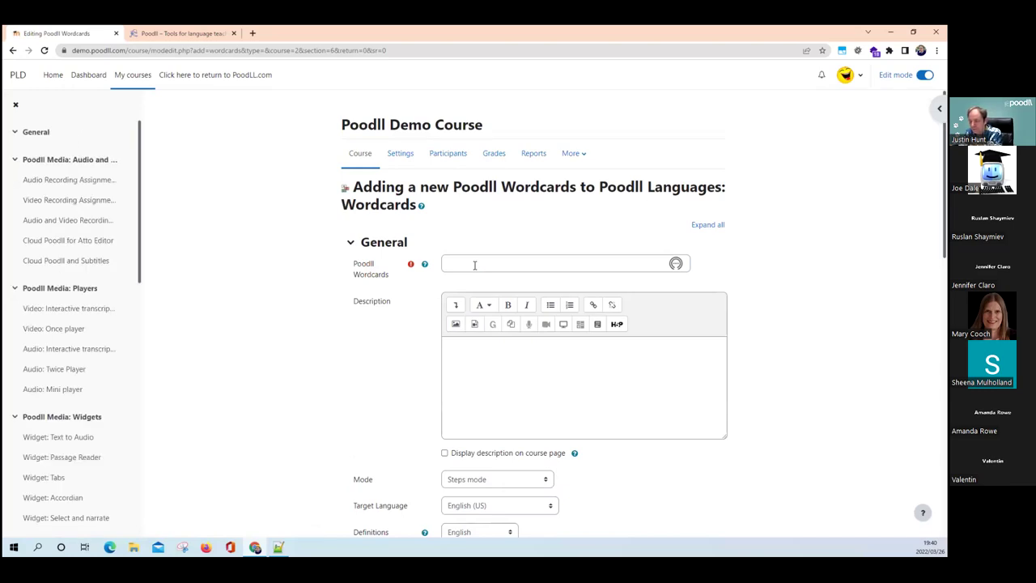
click(474, 264)
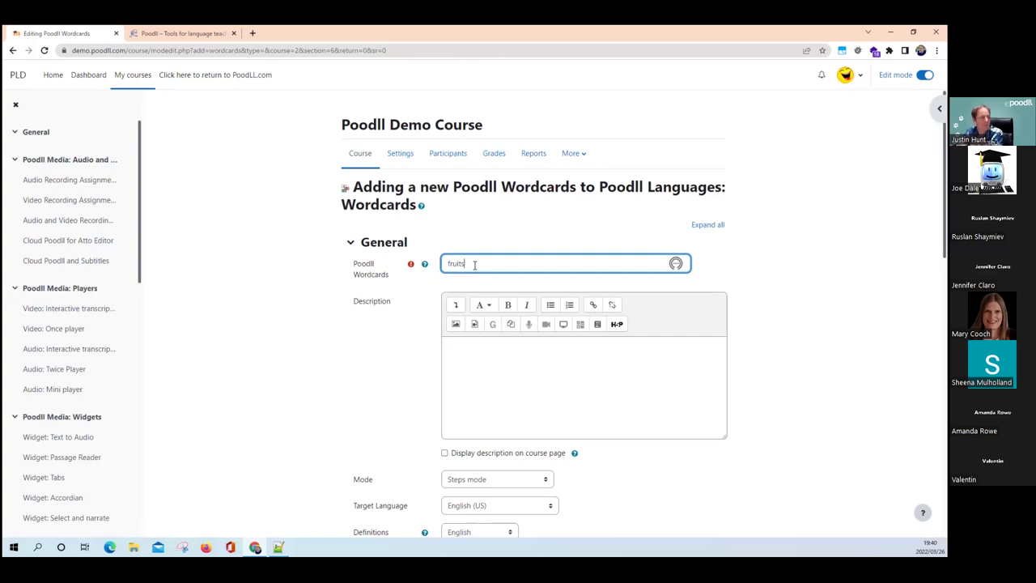
- Set the new activity's mode to Free mode and its definitions language to French
scroll(474, 265, down, 3)
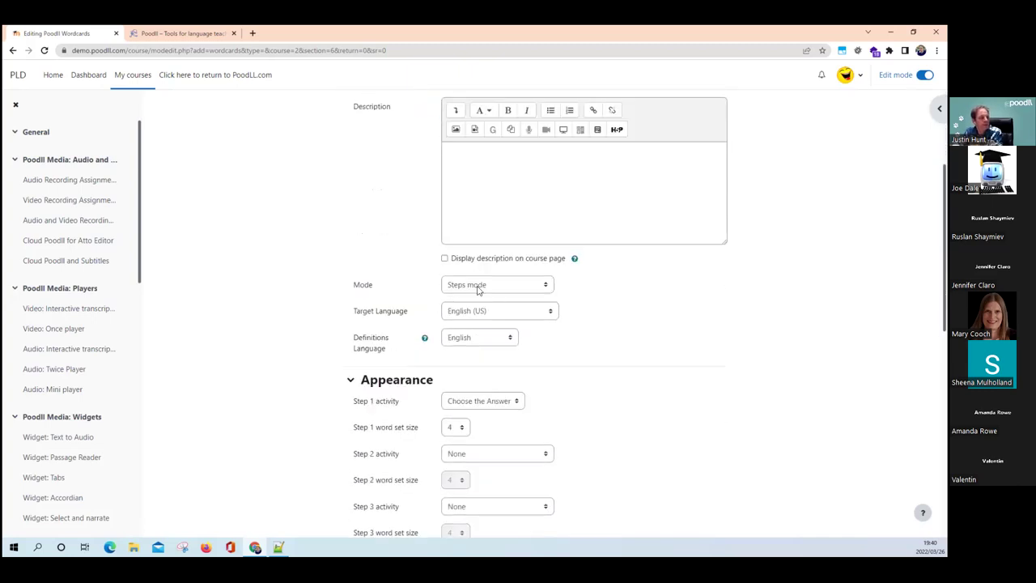
click(497, 282)
click(498, 316)
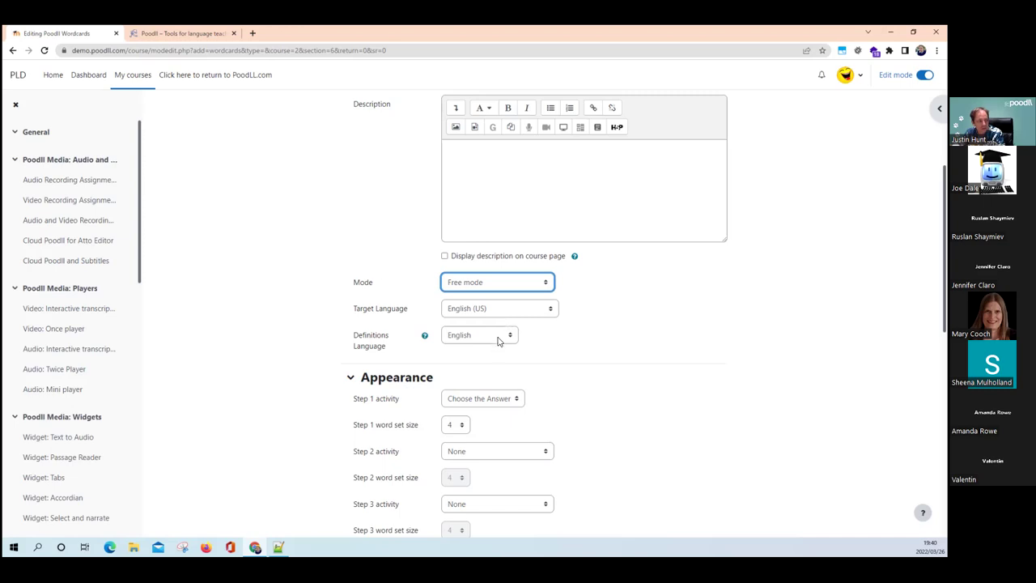
click(496, 340)
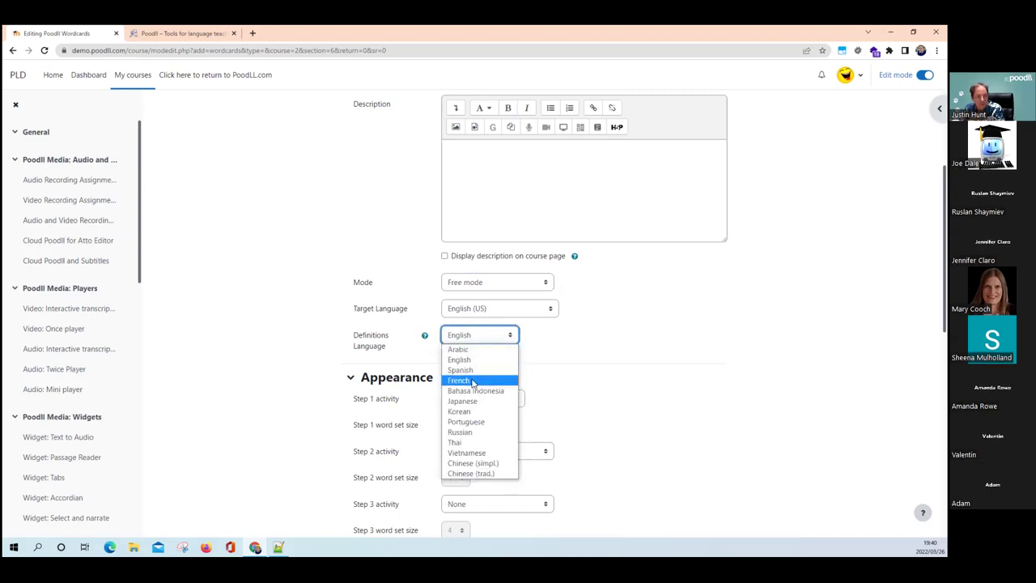
click(473, 379)
- Set the Step 2 activity to Choose the Answer, then save and display the new activity
scroll(558, 359, down, 1)
click(505, 353)
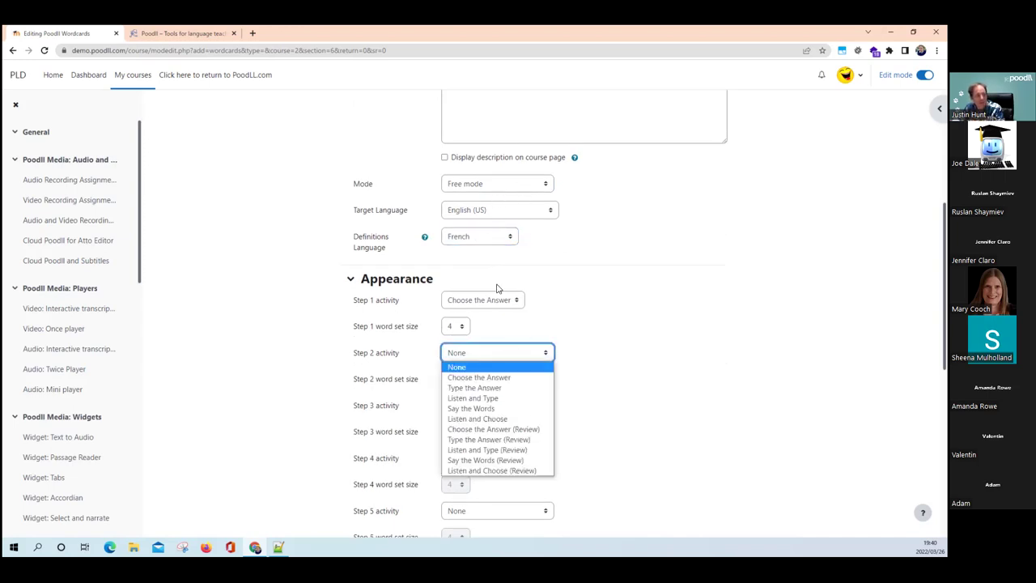
click(499, 375)
scroll(592, 368, down, 5)
scroll(575, 486, up, 1)
scroll(575, 486, down, 1)
click(572, 467)
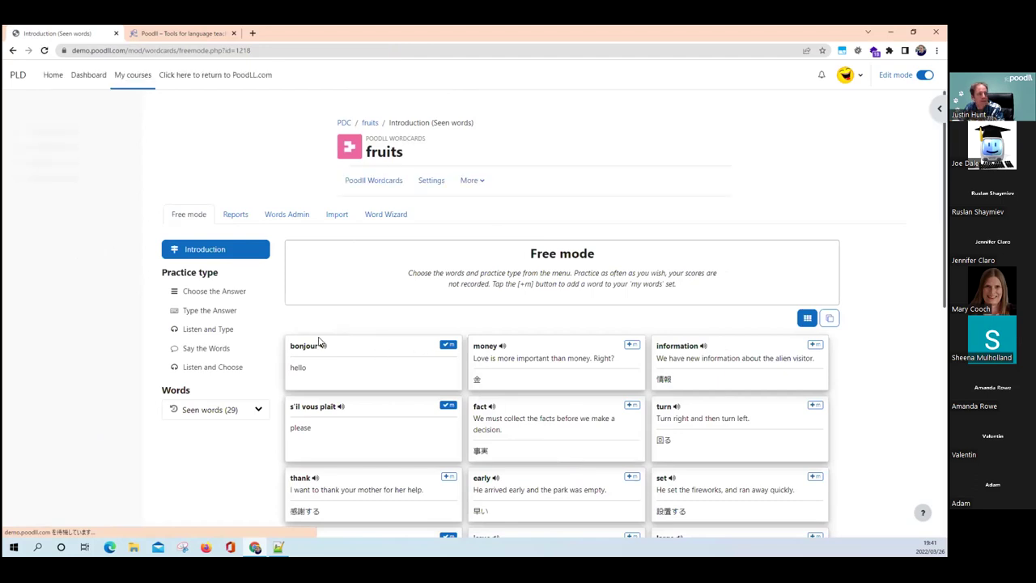
- Fetch French definitions in the Word Wizard for "orange,grape,apples,banana,pear,fig"
click(386, 214)
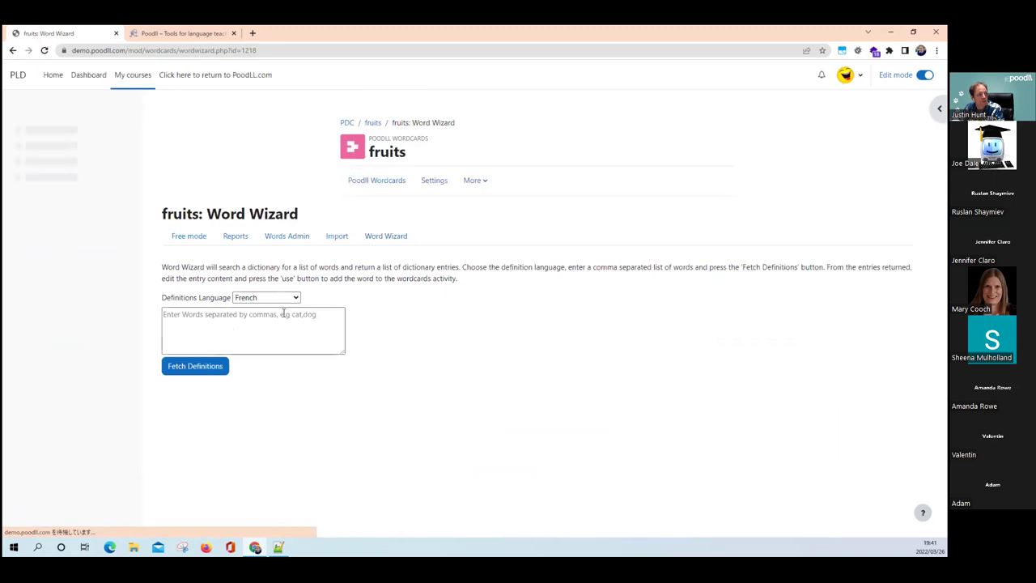
click(283, 313)
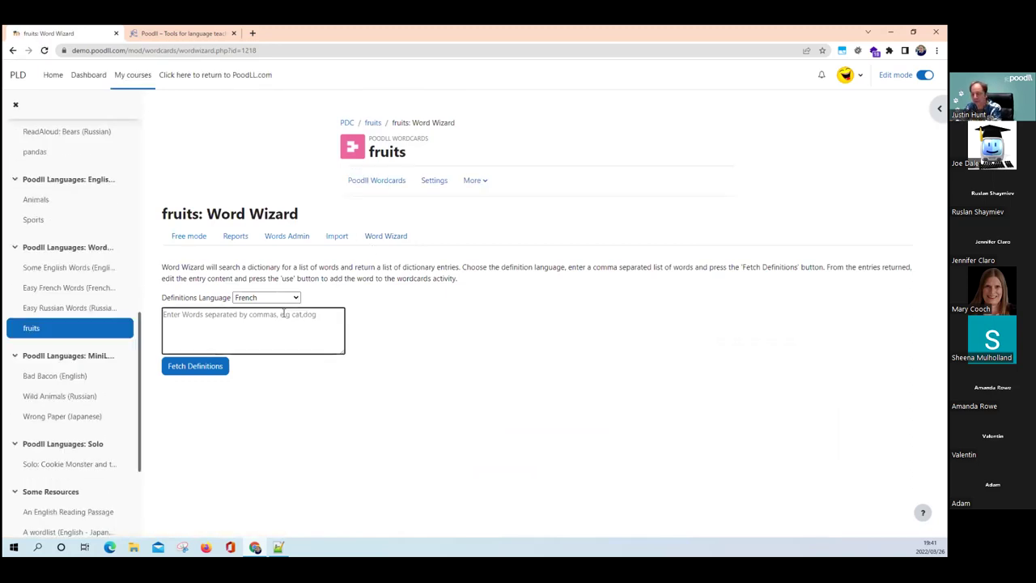
text(ar)
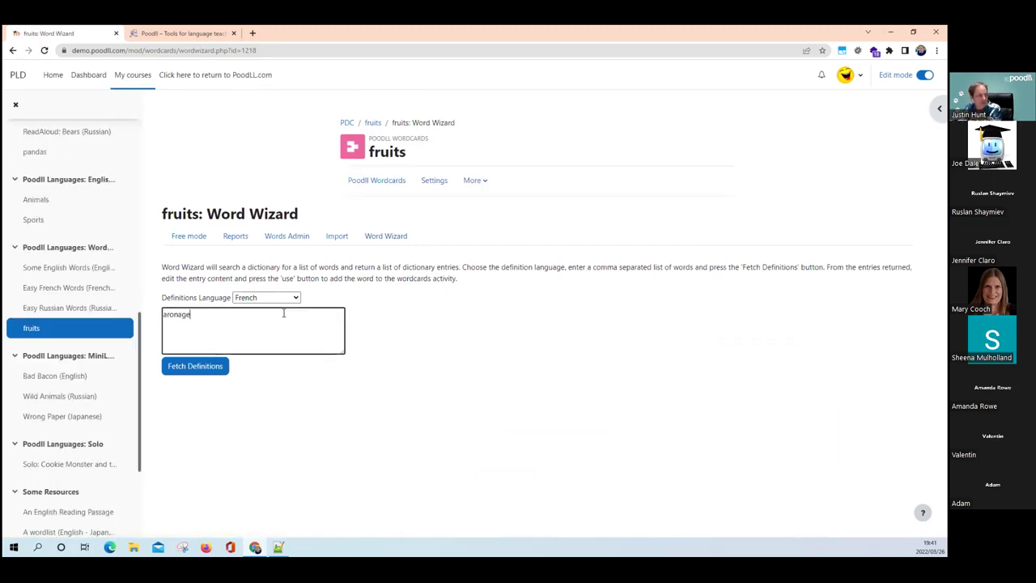
key(BackSpace)
text(or)
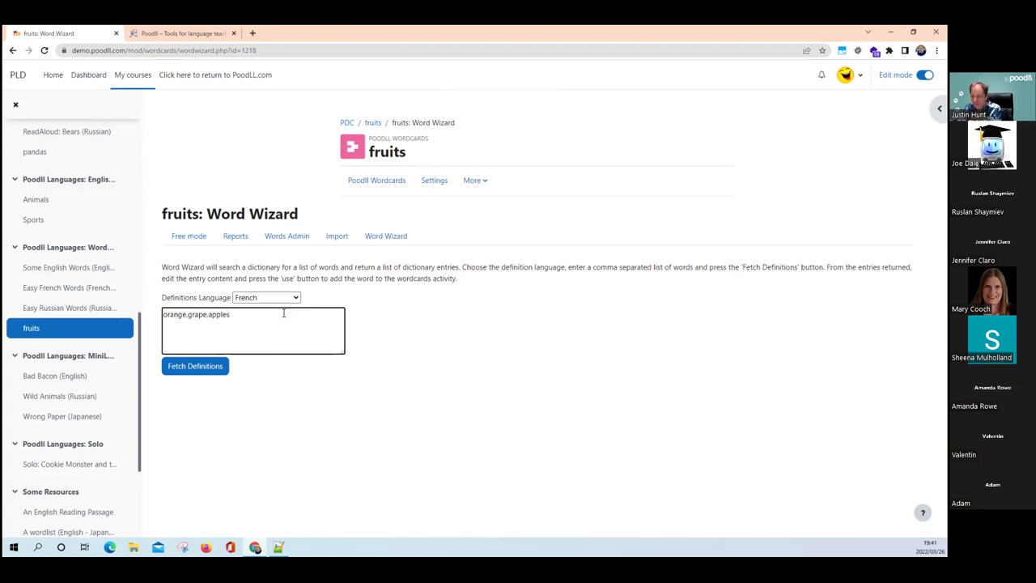
text(anana,pear)
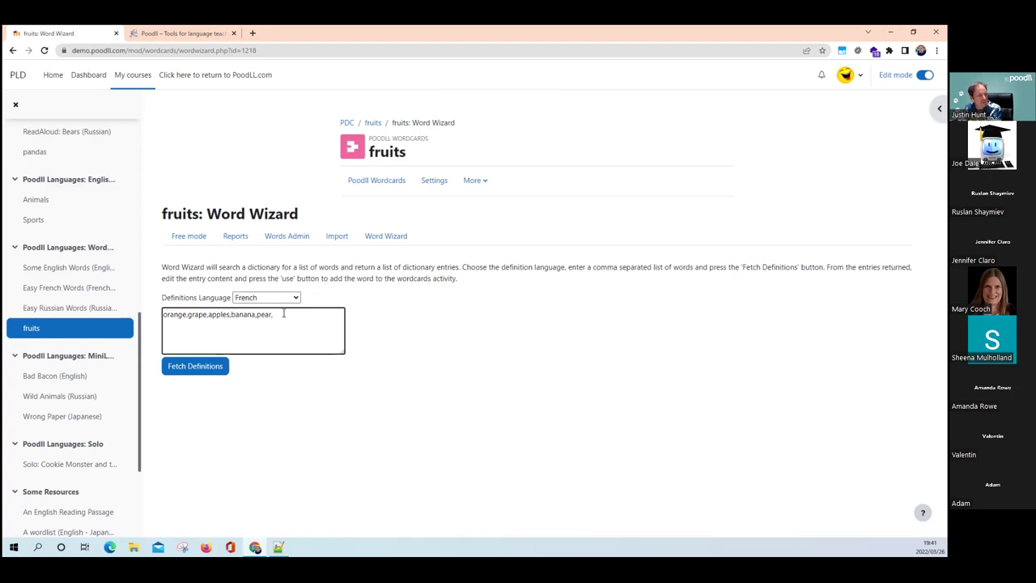
text(,fig,)
key(BackSpace)
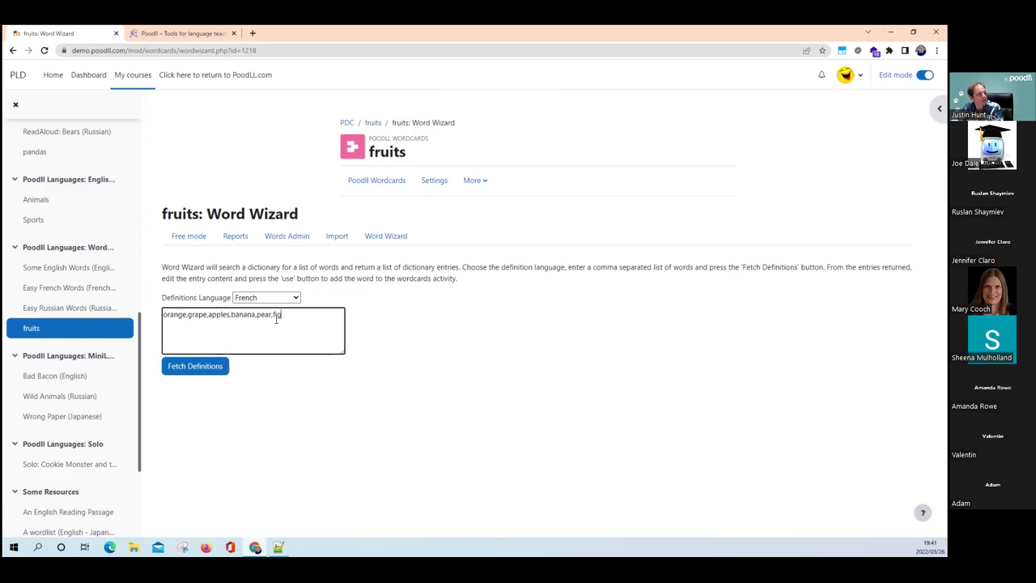
click(194, 368)
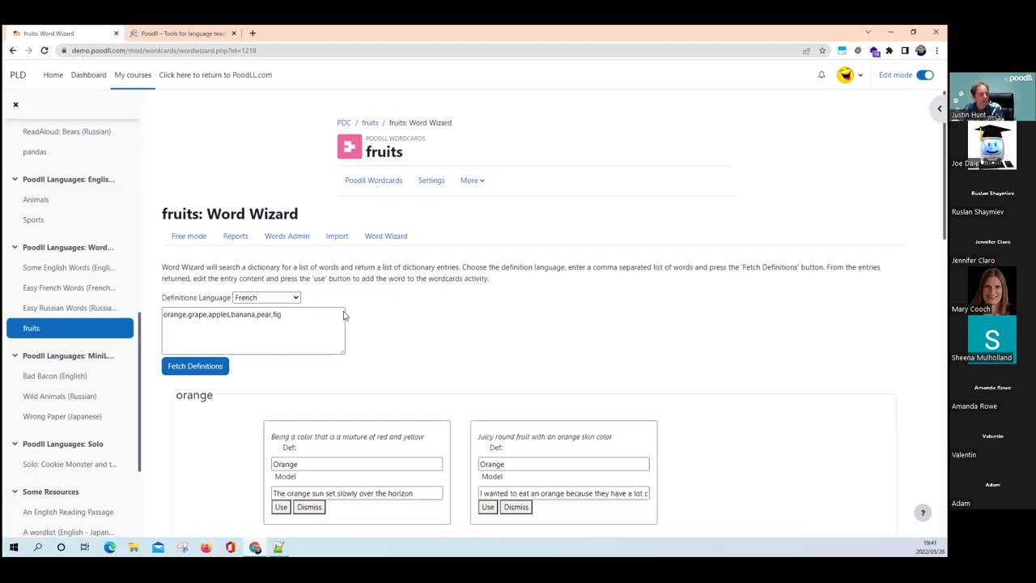
- Review the fetched entries and use the colour definition of "orange" and the "apples" entry in the activity
scroll(315, 344, down, 2)
scroll(263, 343, down, 4)
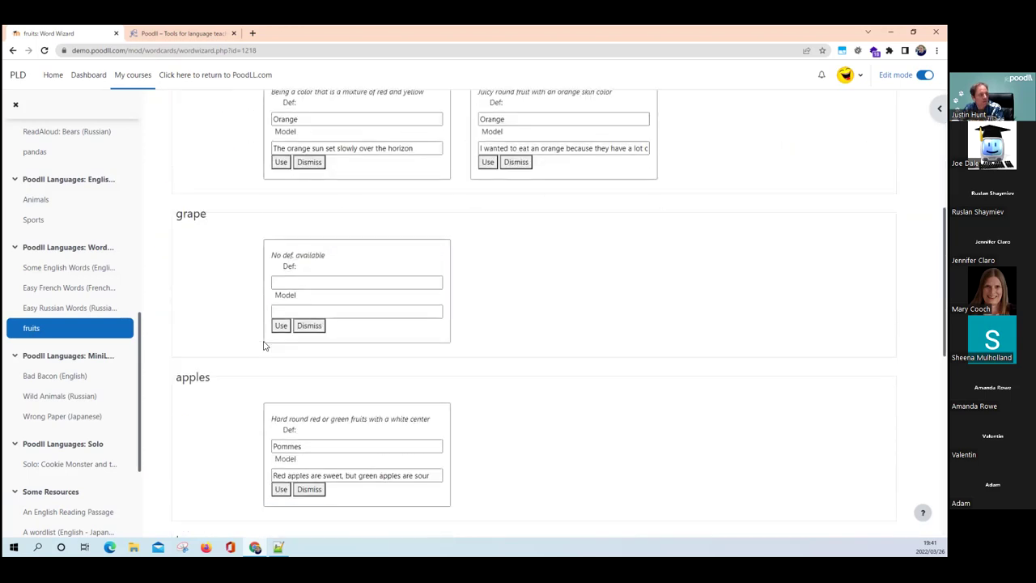
scroll(264, 342, up, 2)
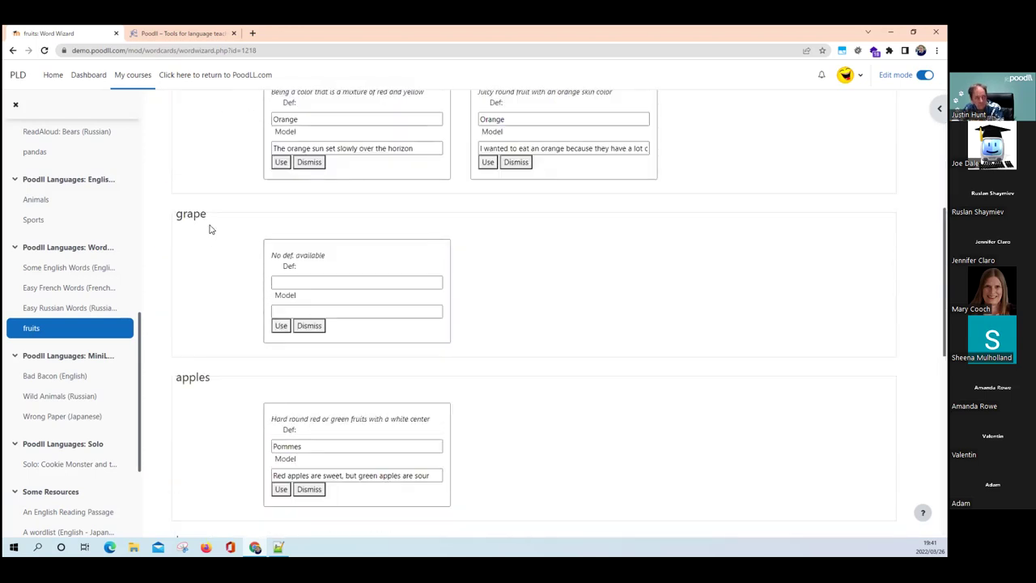
scroll(209, 229, up, 1)
click(281, 212)
scroll(257, 271, down, 3)
click(281, 389)
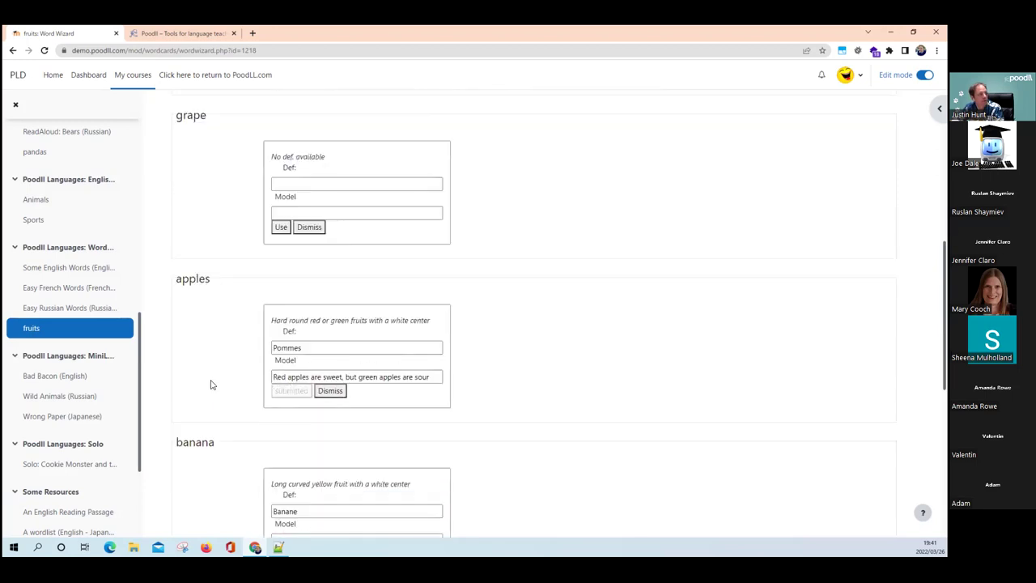
- Use the fetched entries for "banana", "pear" and "fig" in the activity
scroll(211, 382, down, 2)
scroll(211, 381, down, 3)
click(281, 307)
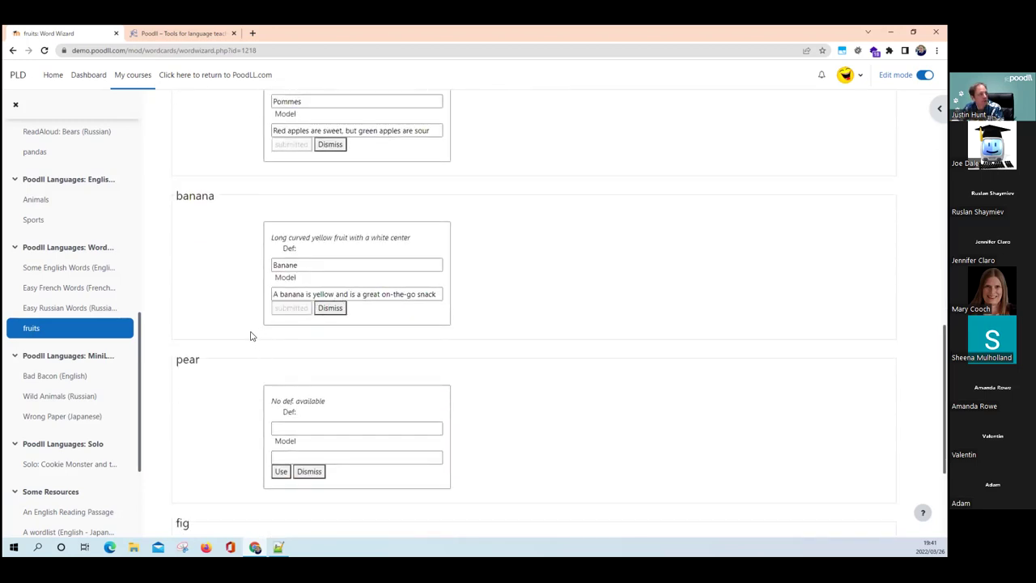
scroll(250, 335, down, 1)
click(279, 422)
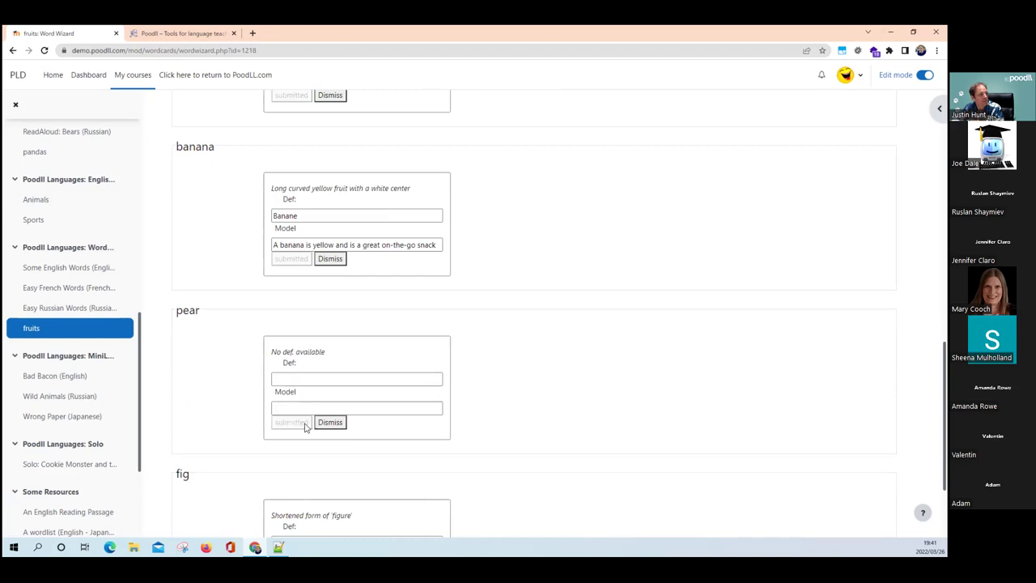
scroll(194, 426, down, 1)
scroll(194, 427, down, 3)
click(280, 455)
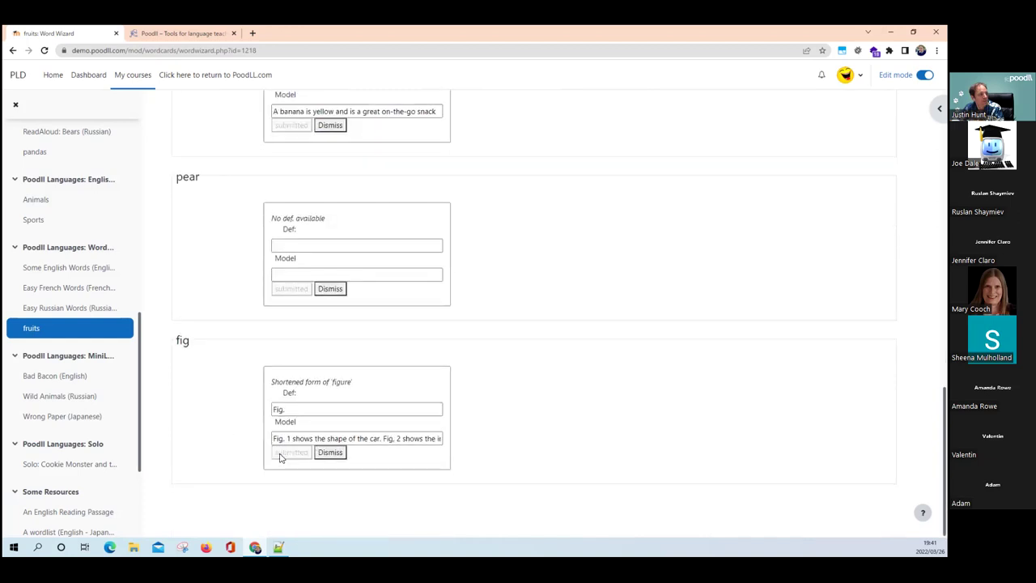
- Delete the term "pear" from the fruits word list and display the remaining words in free mode
scroll(279, 457, up, 20)
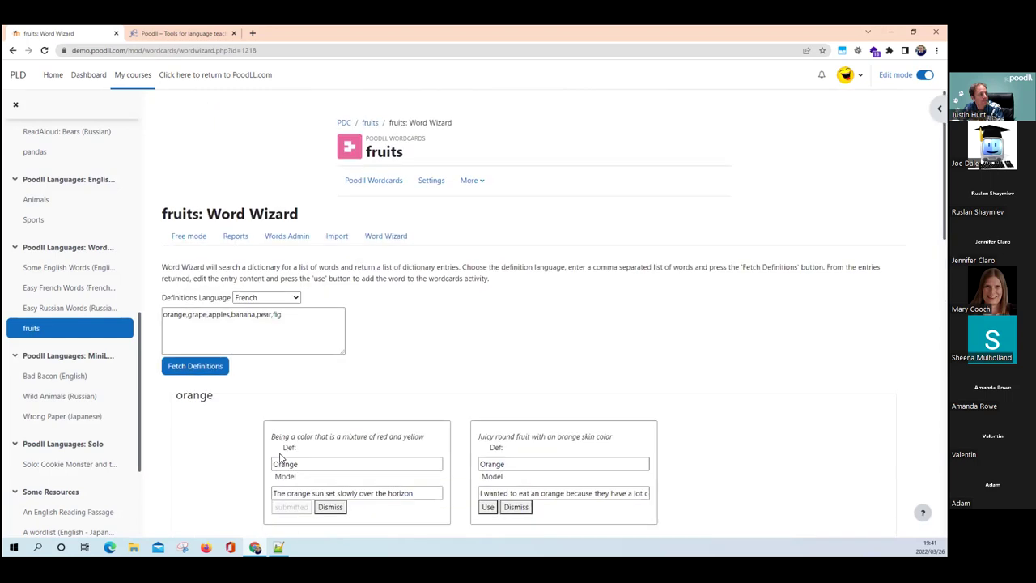
click(303, 240)
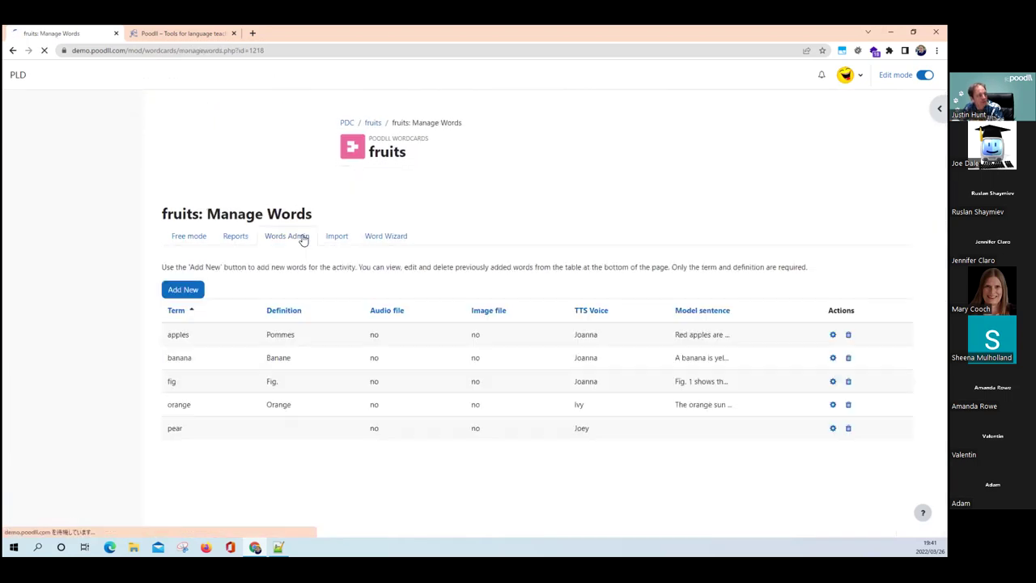
click(847, 429)
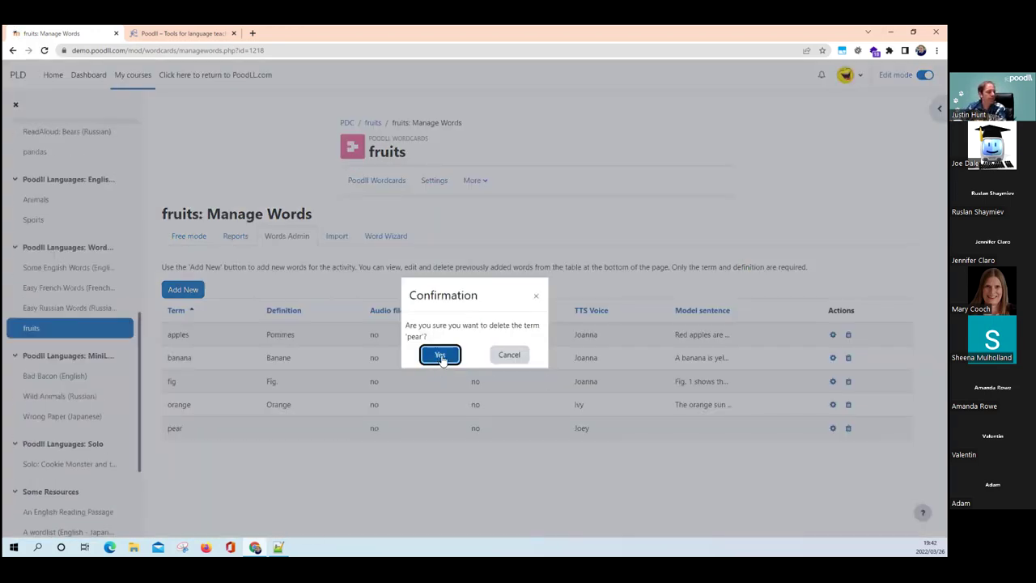
click(439, 356)
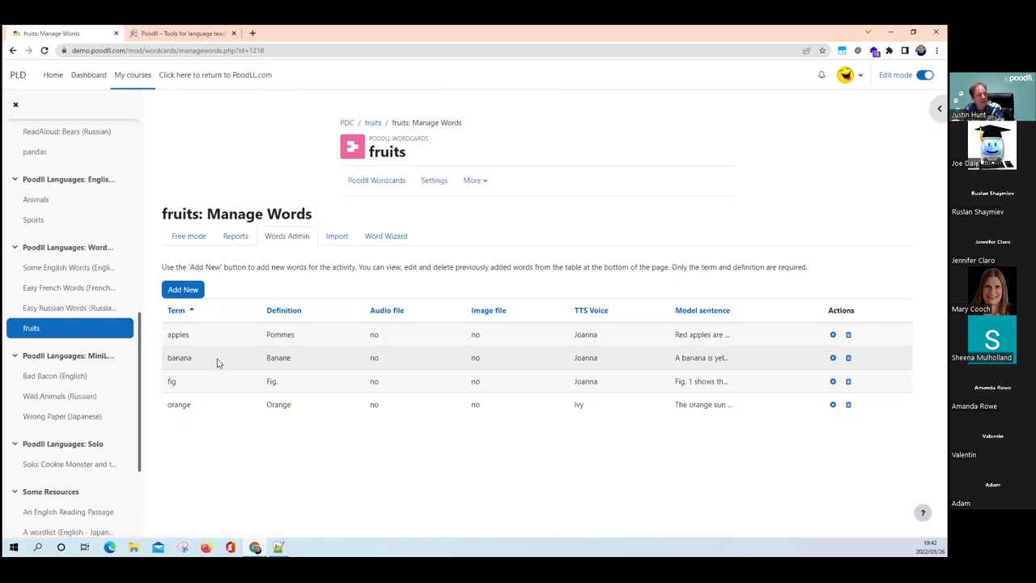
click(189, 239)
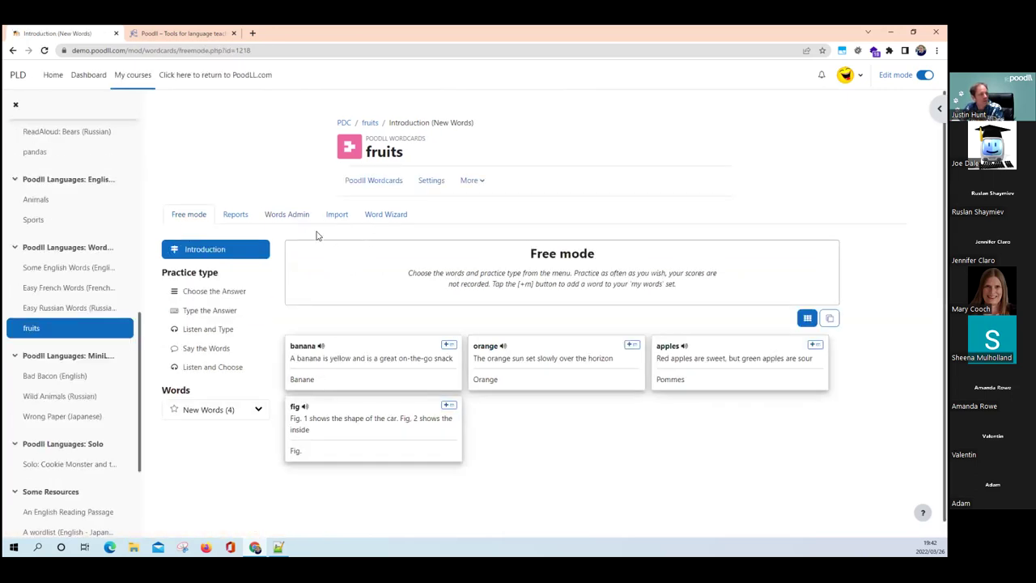
- Set the fruits activity's definitions language to Spanish, save it and display the words in free mode
click(424, 182)
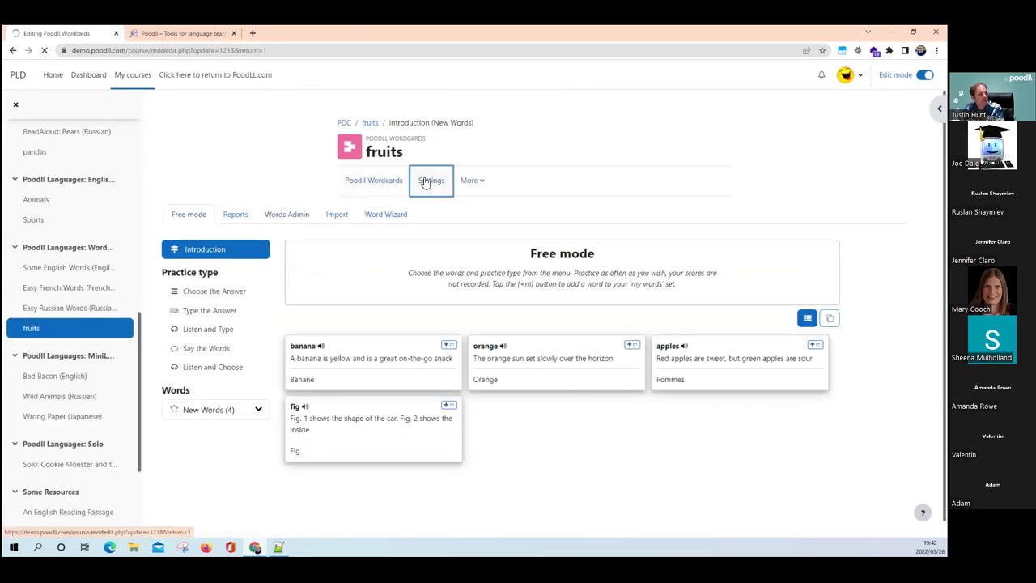
scroll(381, 304, down, 3)
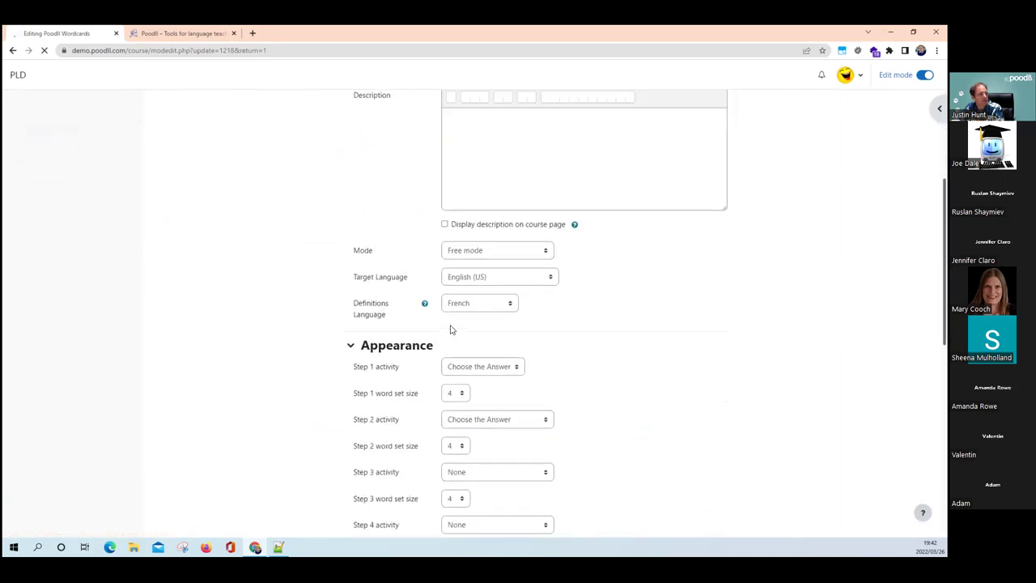
click(481, 294)
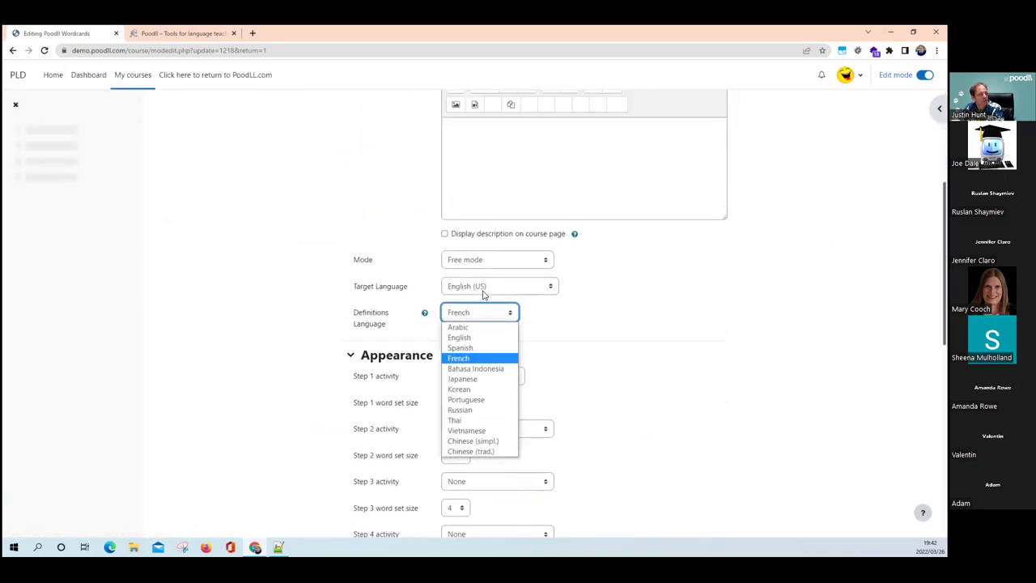
click(463, 347)
scroll(366, 354, down, 6)
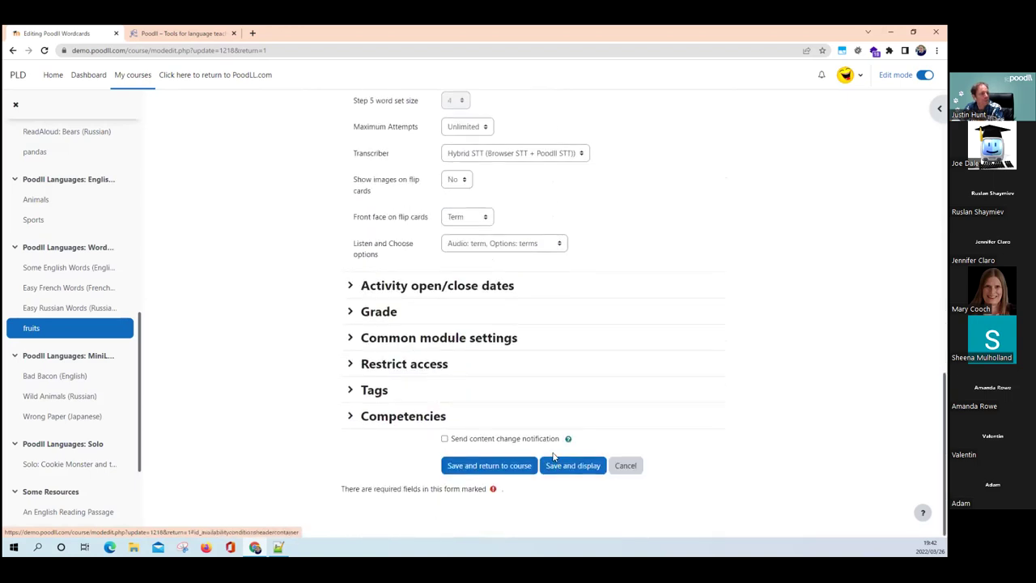
click(564, 464)
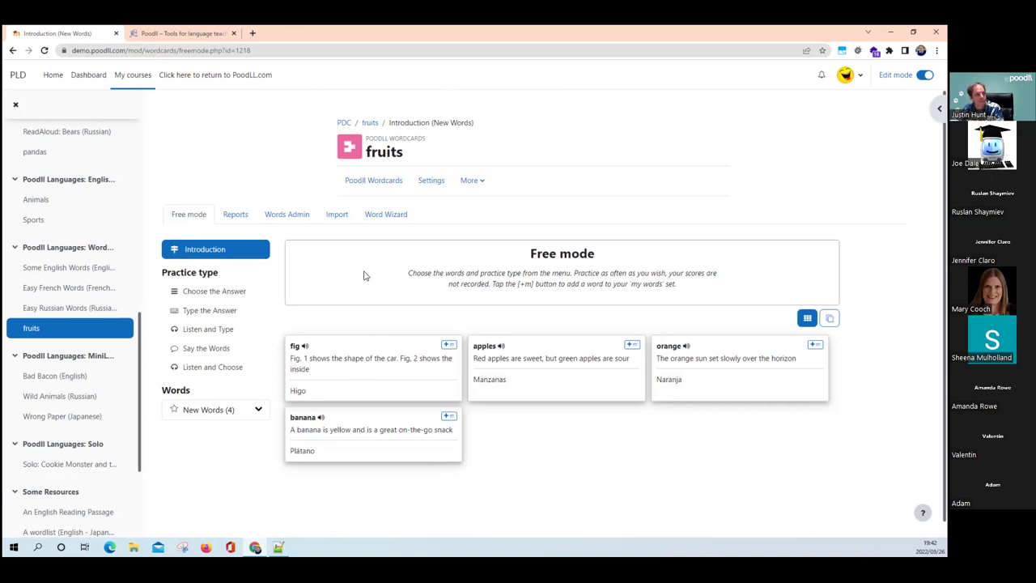
click(375, 181)
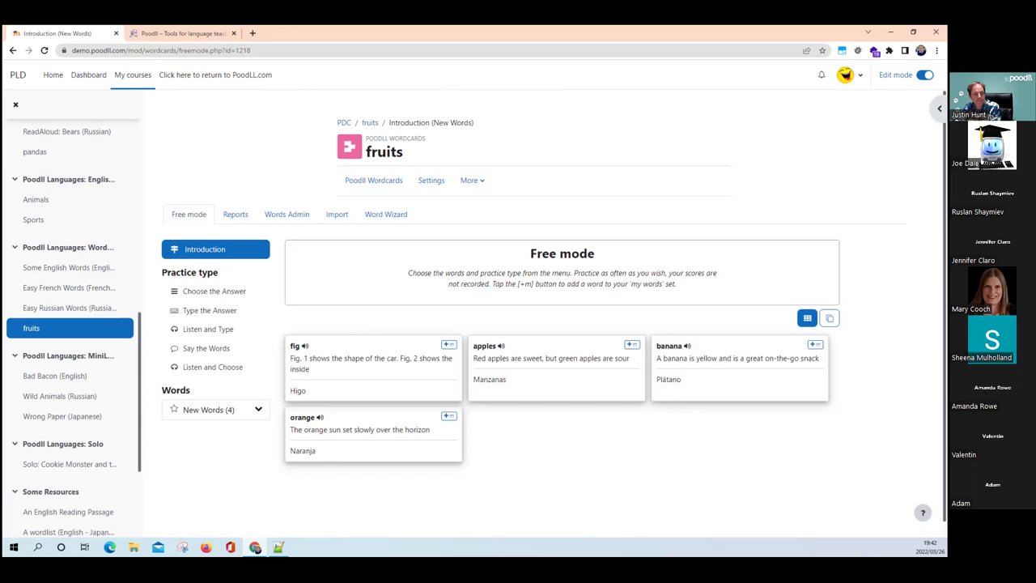
key(alt+Tab)
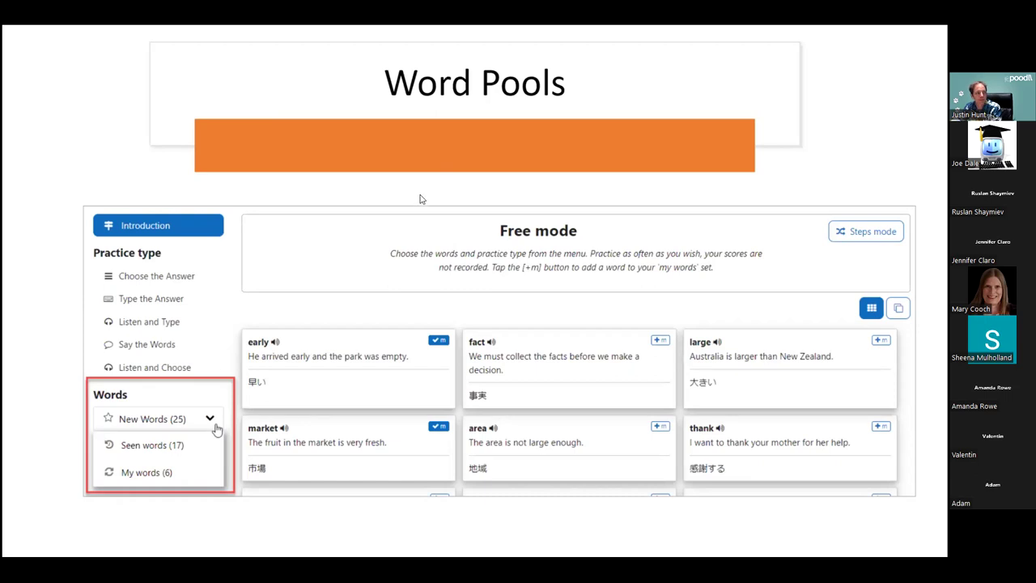
key(Right)
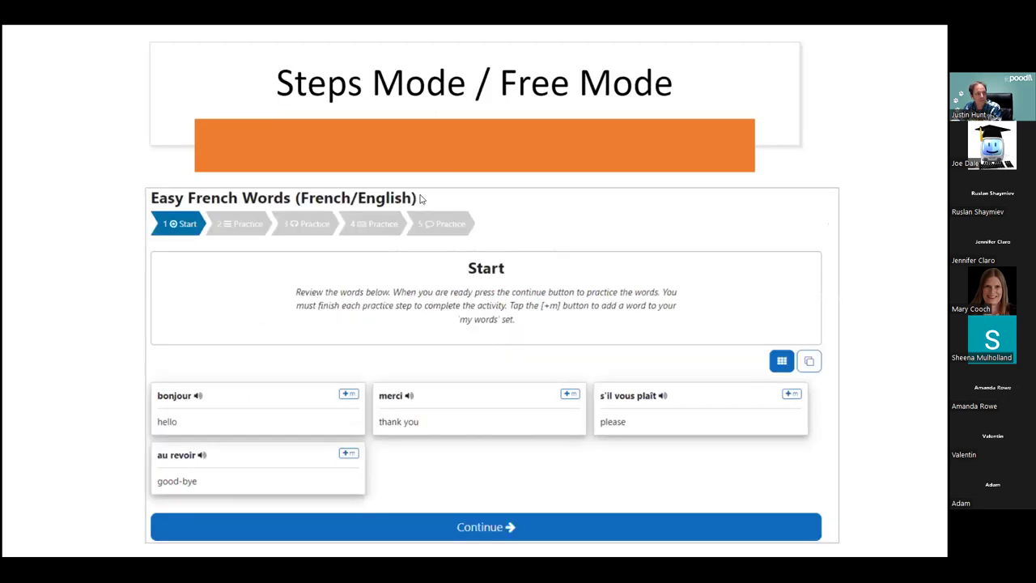
key(Right)
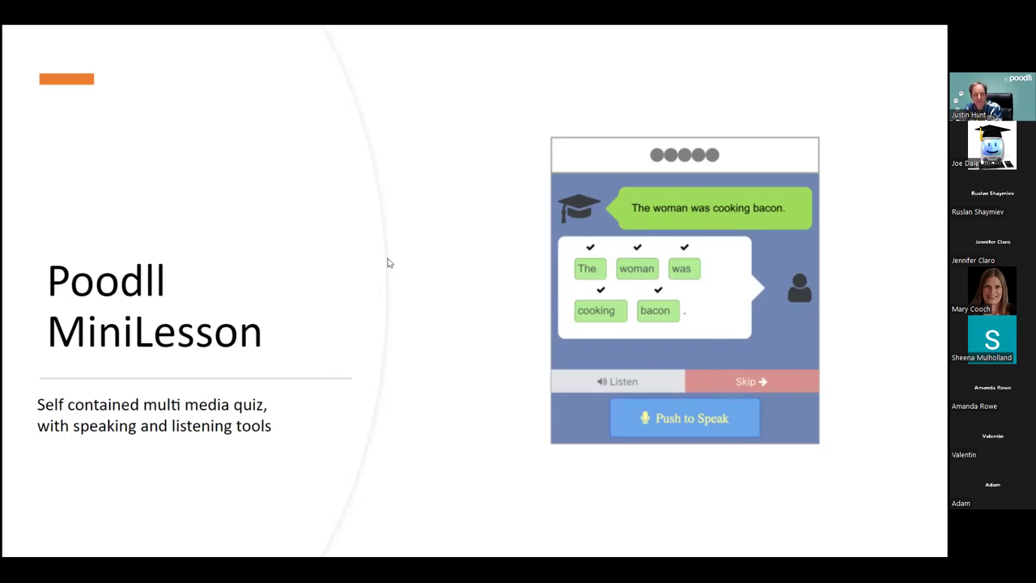
key(alt+Tab)
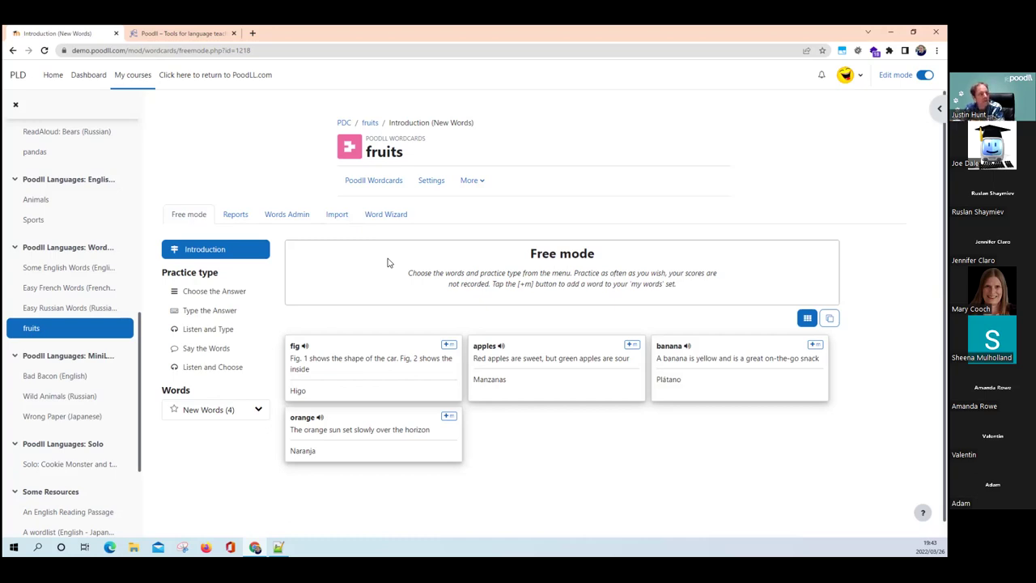
- Switch free mode to the Seen words set and open the Say the Words practice
click(255, 410)
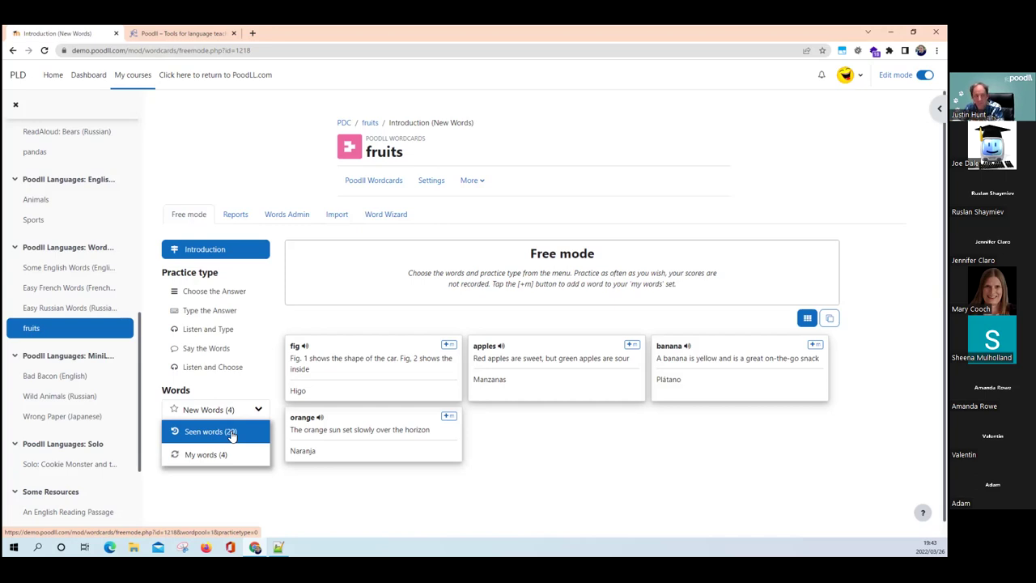
click(231, 435)
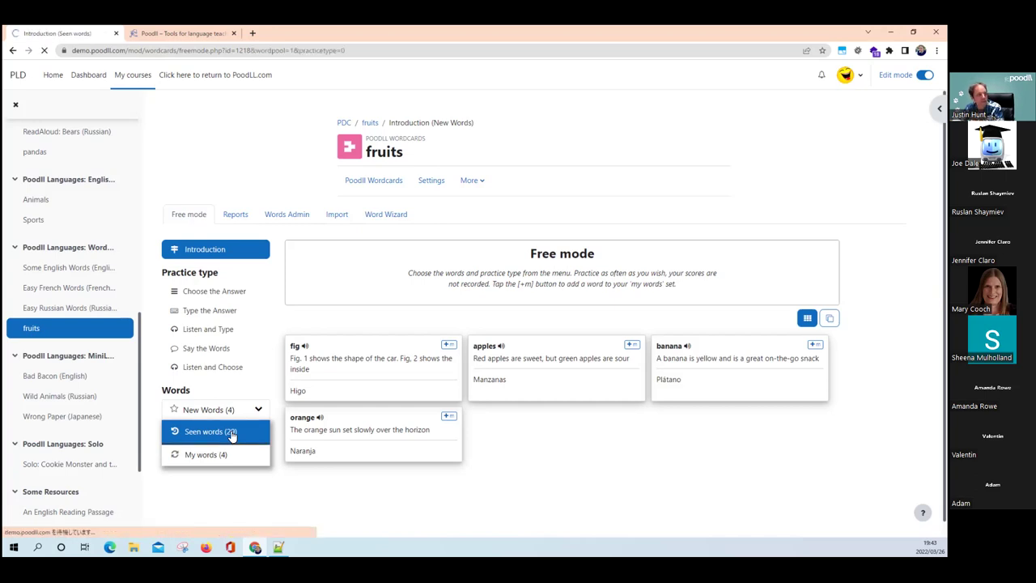
click(215, 350)
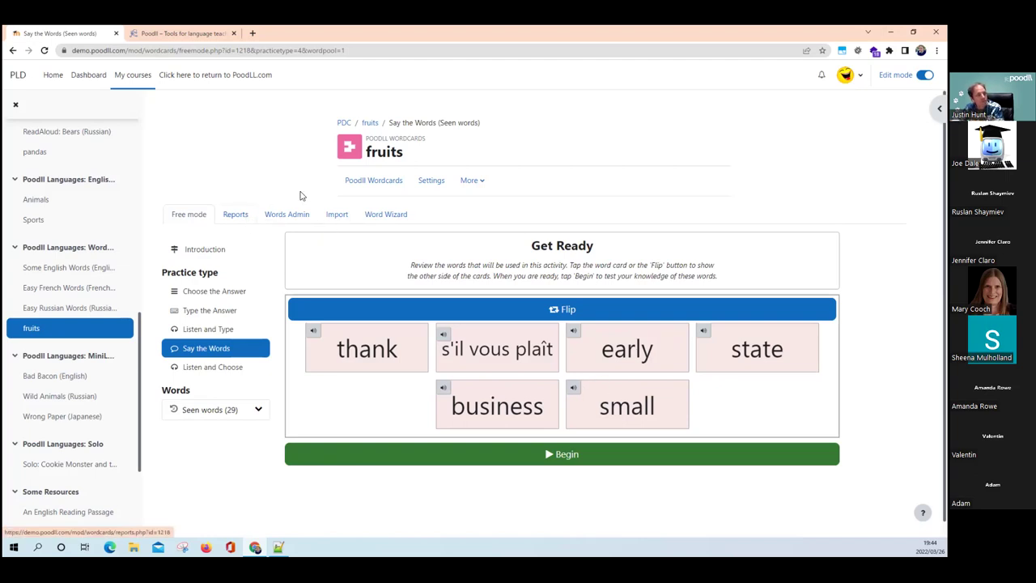
- Open the fruits activity's settings and review the available mode options, keeping Free mode
click(429, 181)
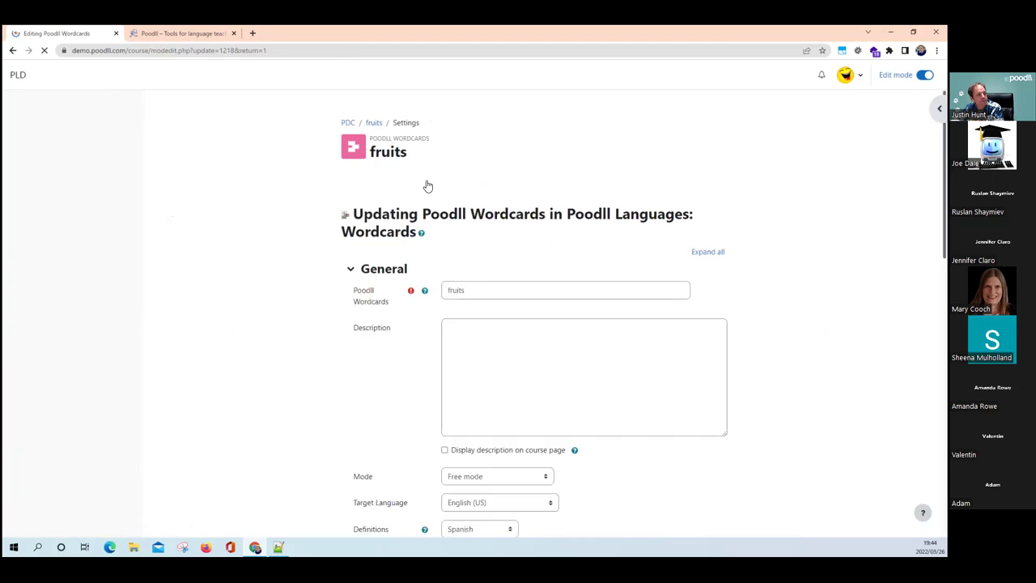
scroll(402, 232, down, 4)
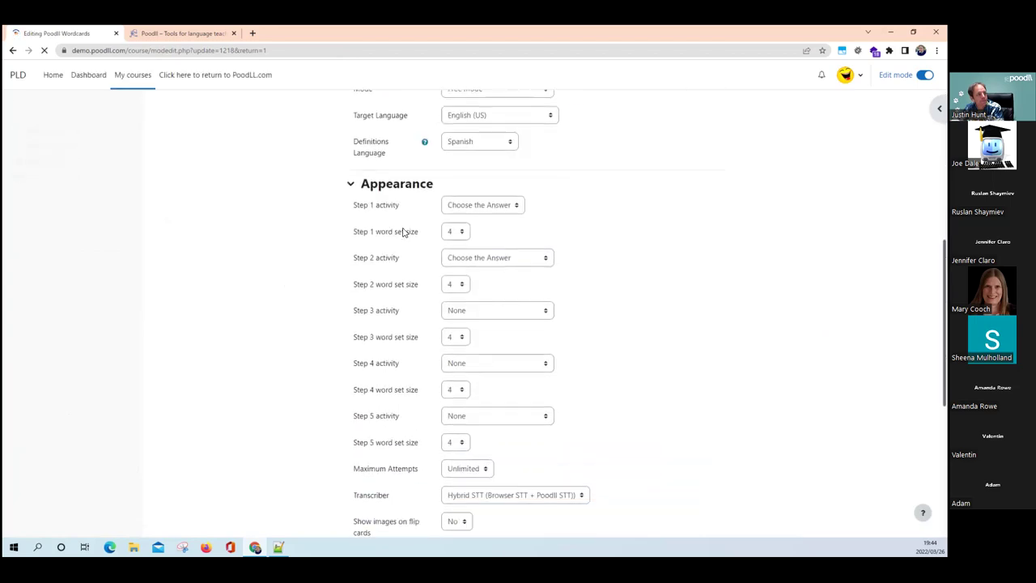
scroll(403, 232, up, 3)
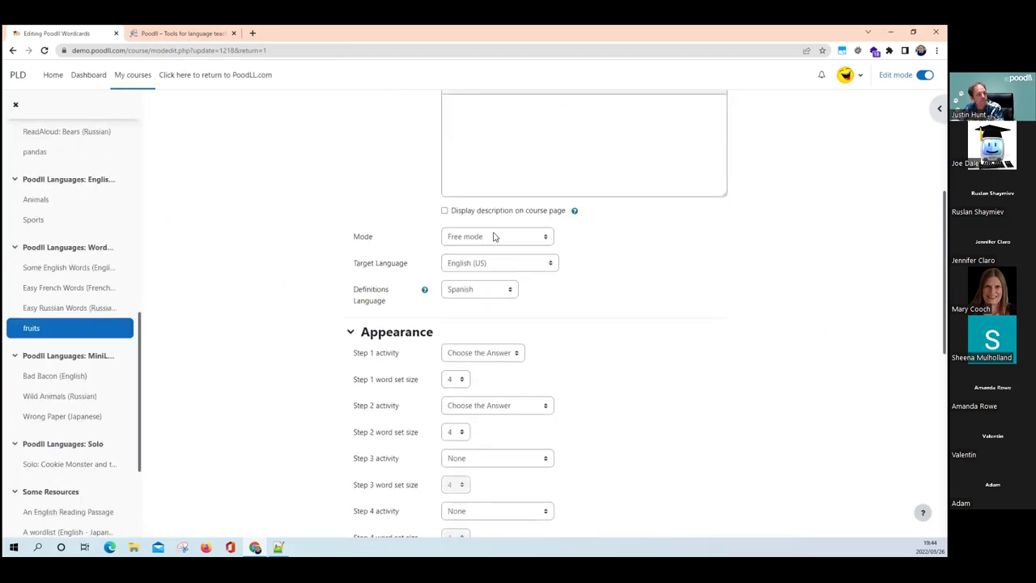
click(493, 236)
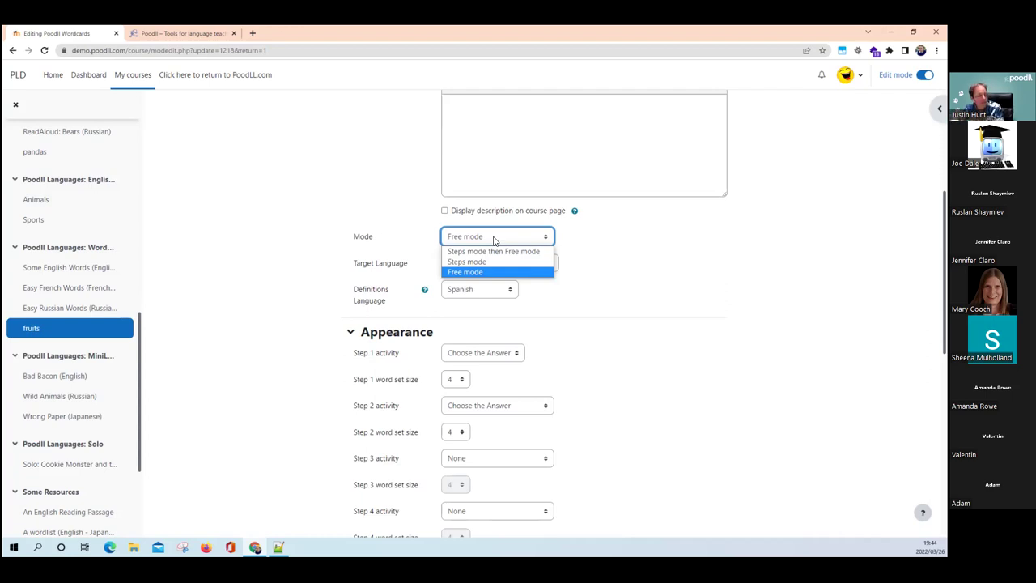
click(586, 340)
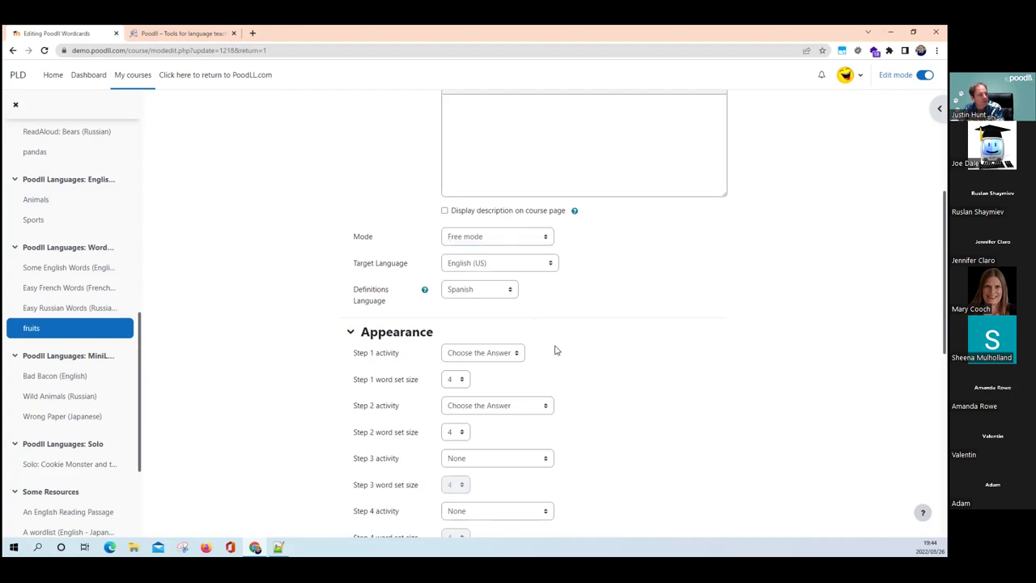
- Set activities 2 to 5 to Type the Answer, Choose the Answer (Review), Listen and Type (Review), and Listen and Choose (Review)
scroll(556, 349, down, 2)
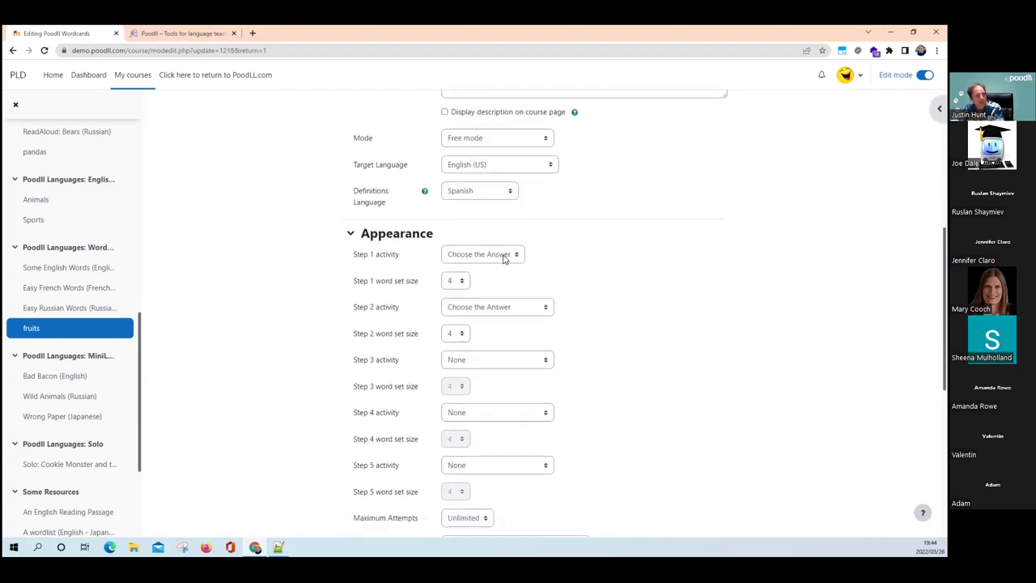
click(520, 307)
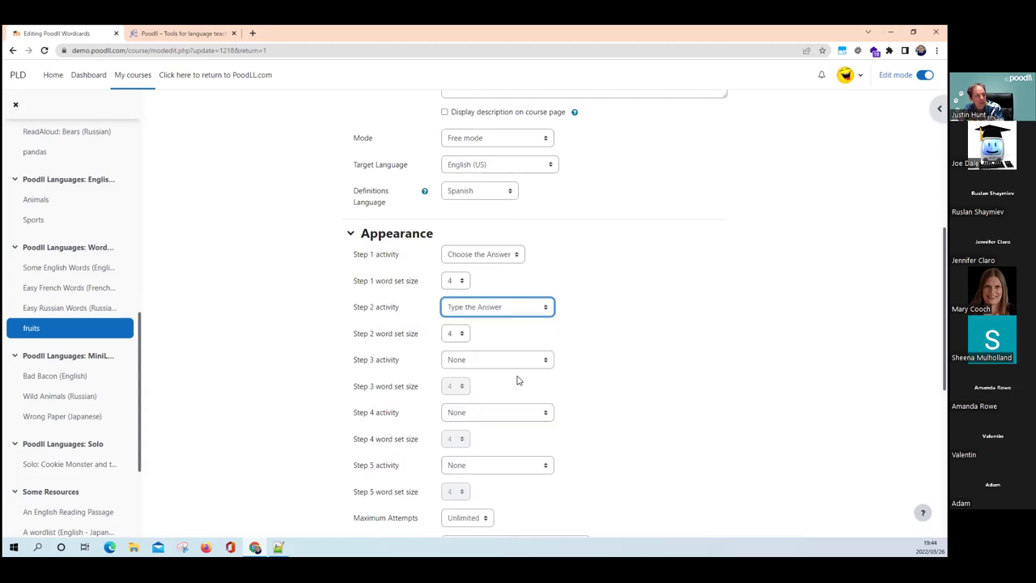
click(519, 363)
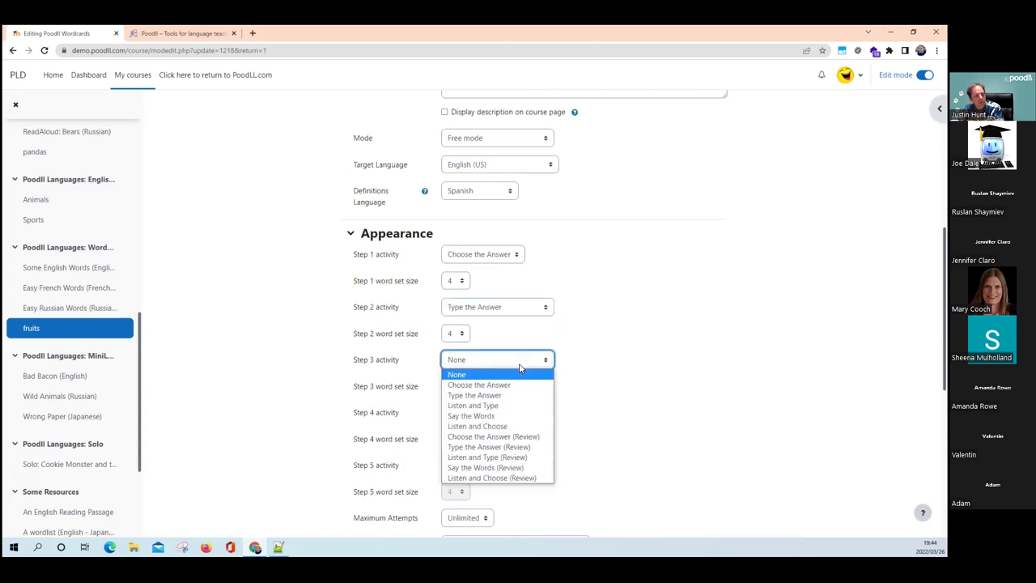
click(545, 441)
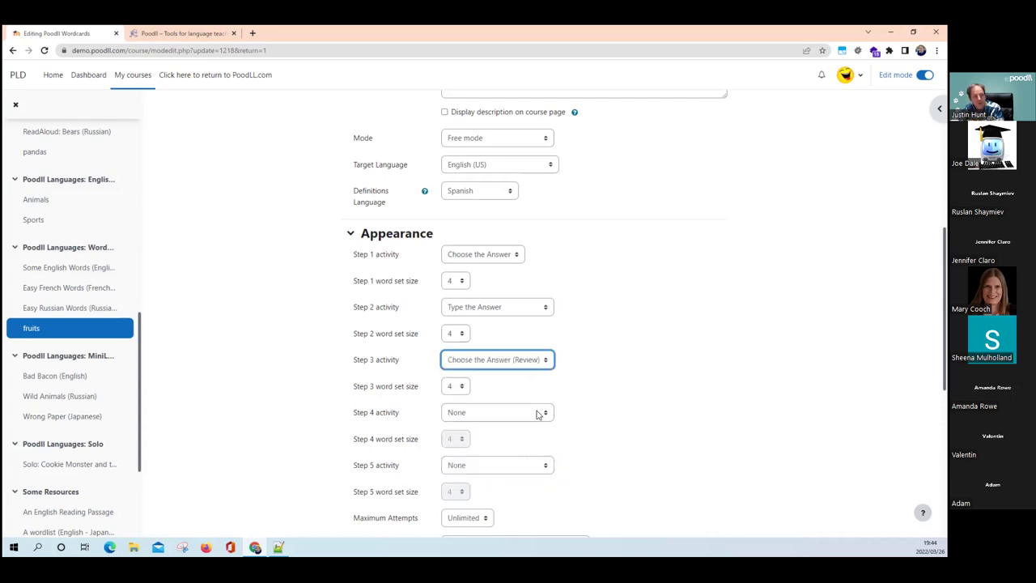
click(536, 413)
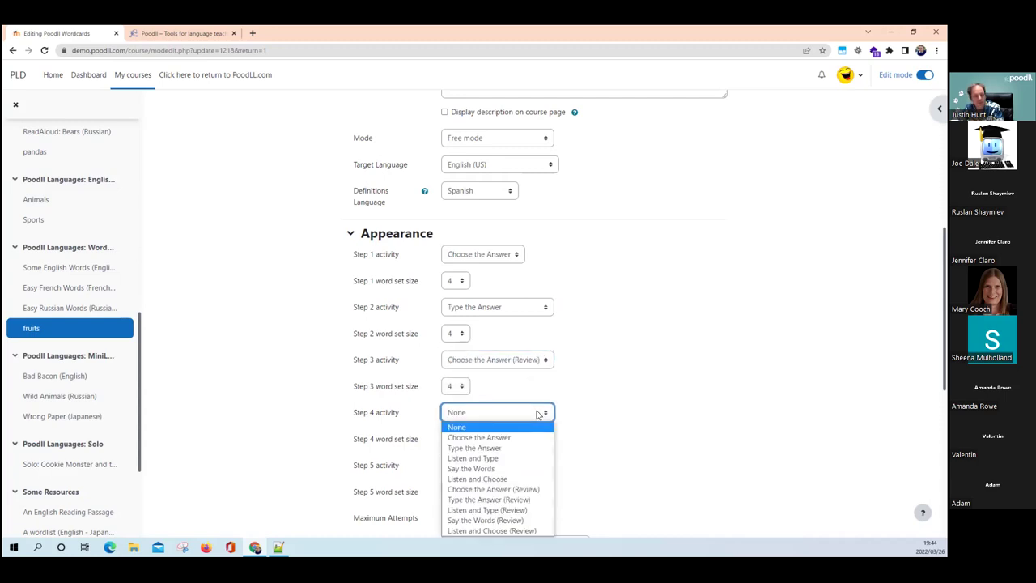
click(539, 509)
click(542, 467)
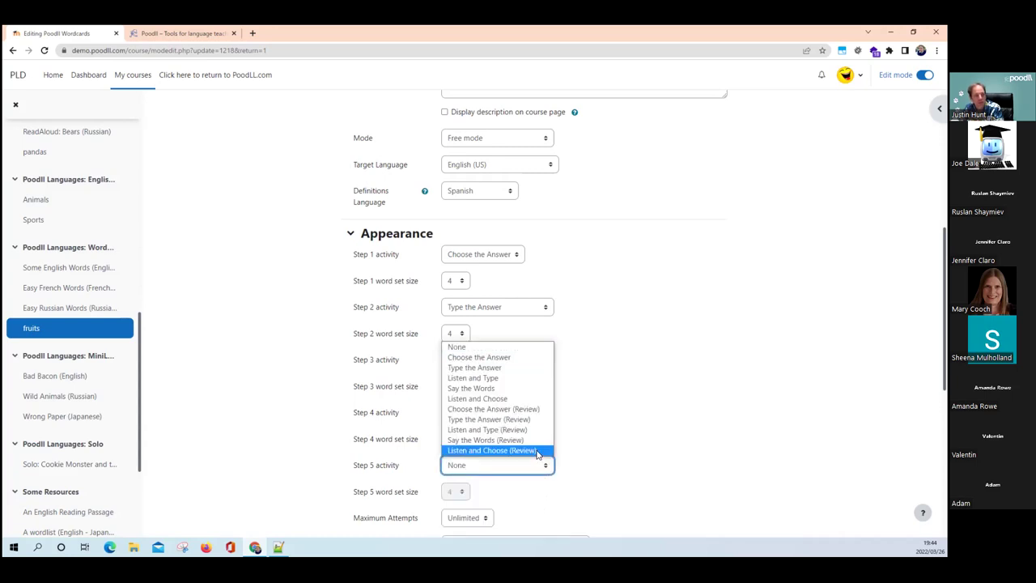
click(538, 451)
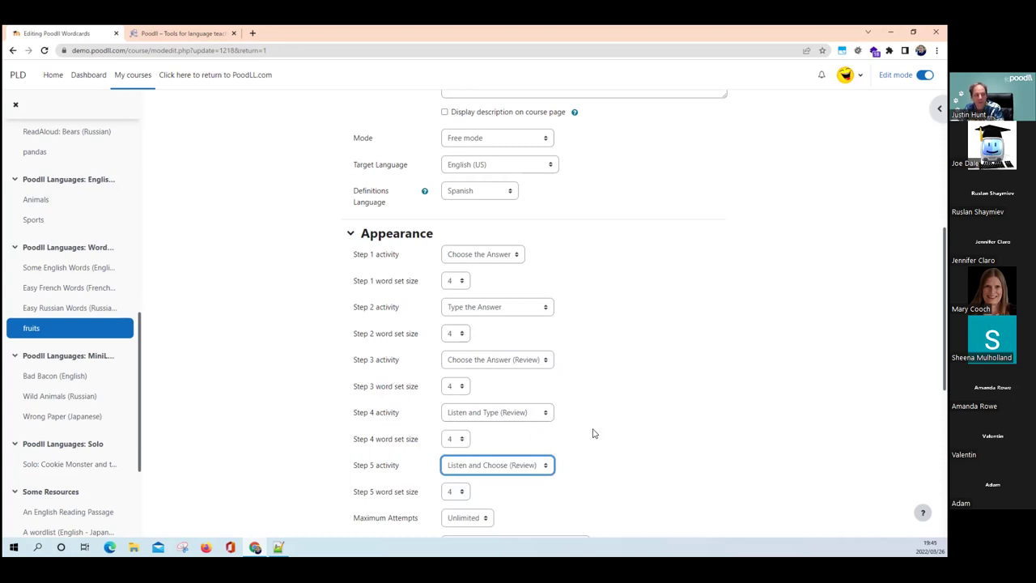
- Leave the fruits settings for the PDC course page, discarding the unsaved changes
scroll(593, 433, up, 5)
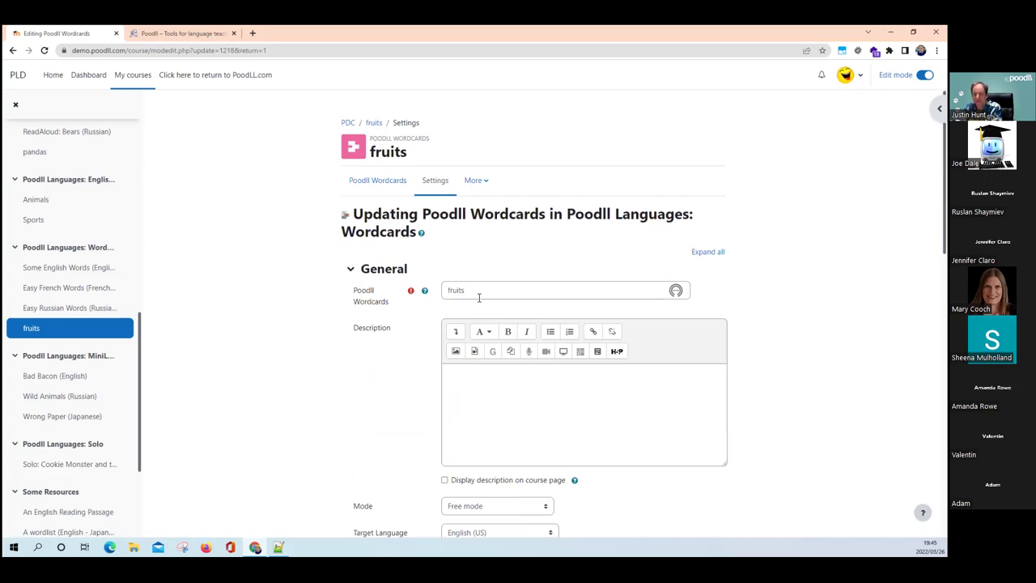
click(348, 123)
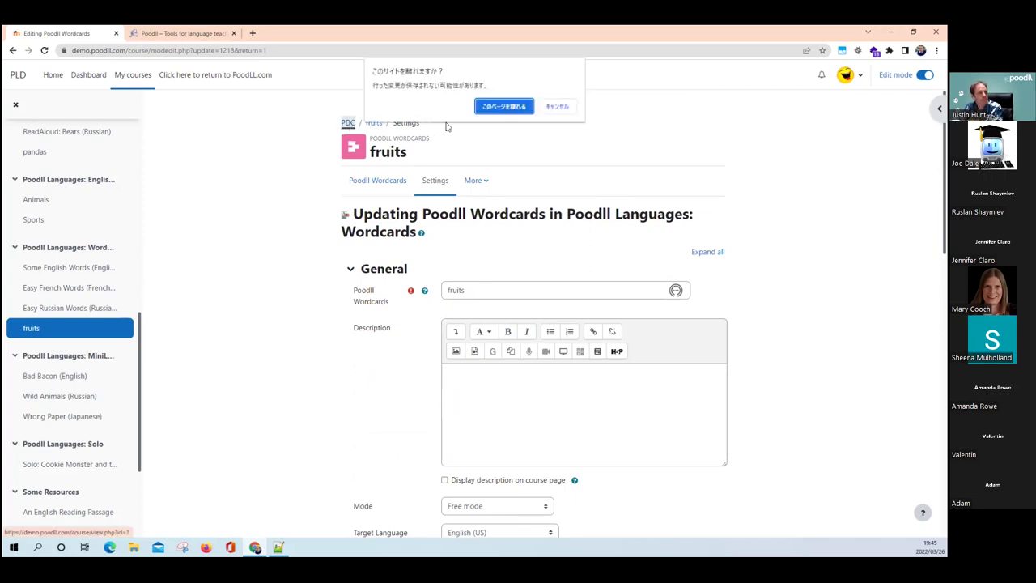
click(497, 108)
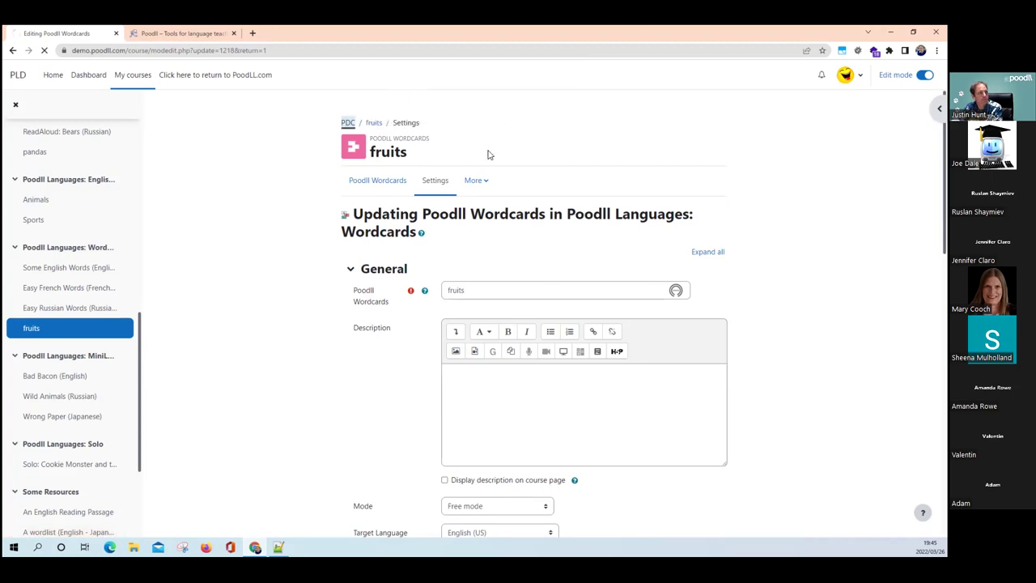
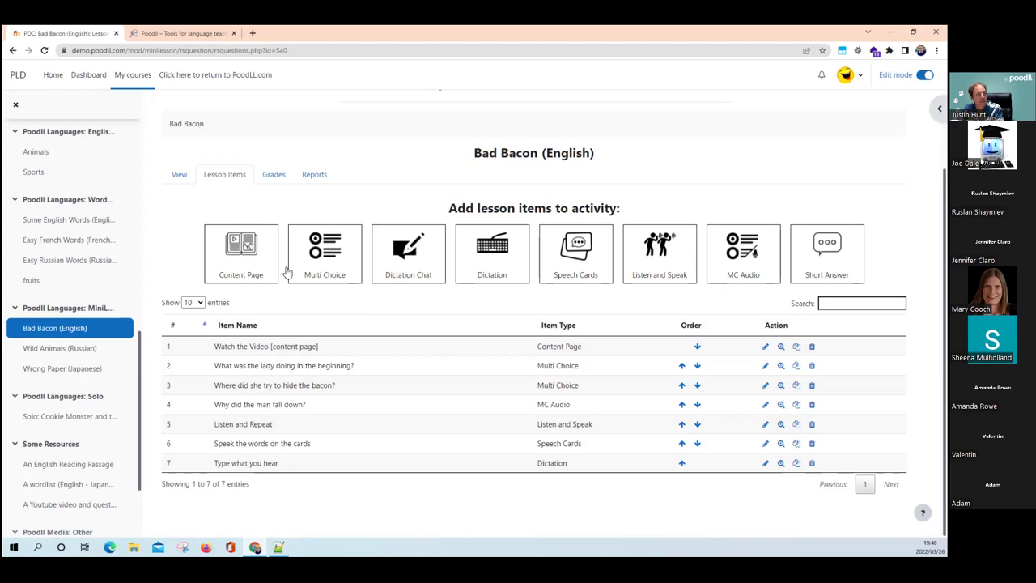
- Play the Bad Bacon (English) lesson's video and answer "Cooking bacon" to the question about the start of the video
click(178, 177)
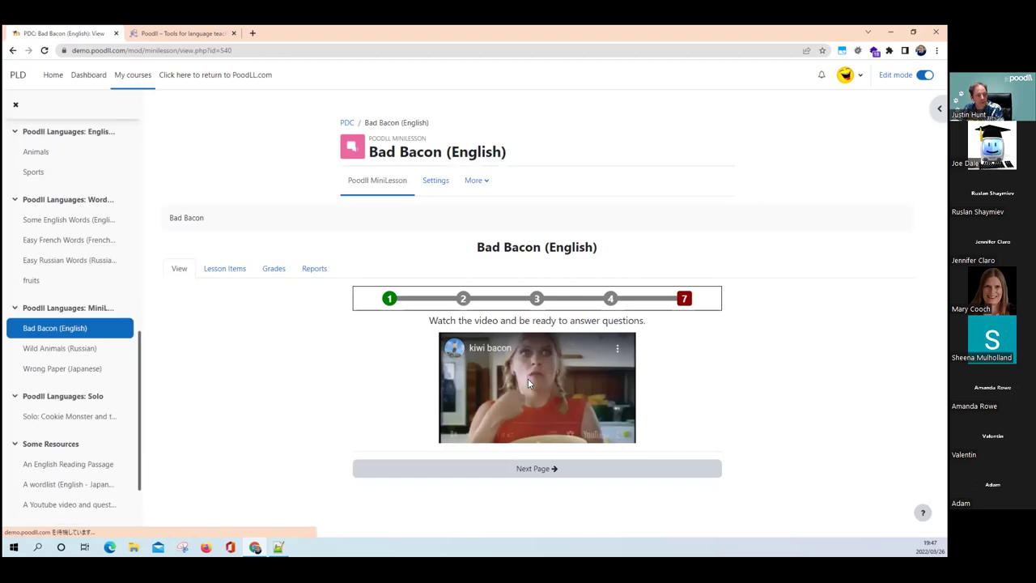
click(528, 378)
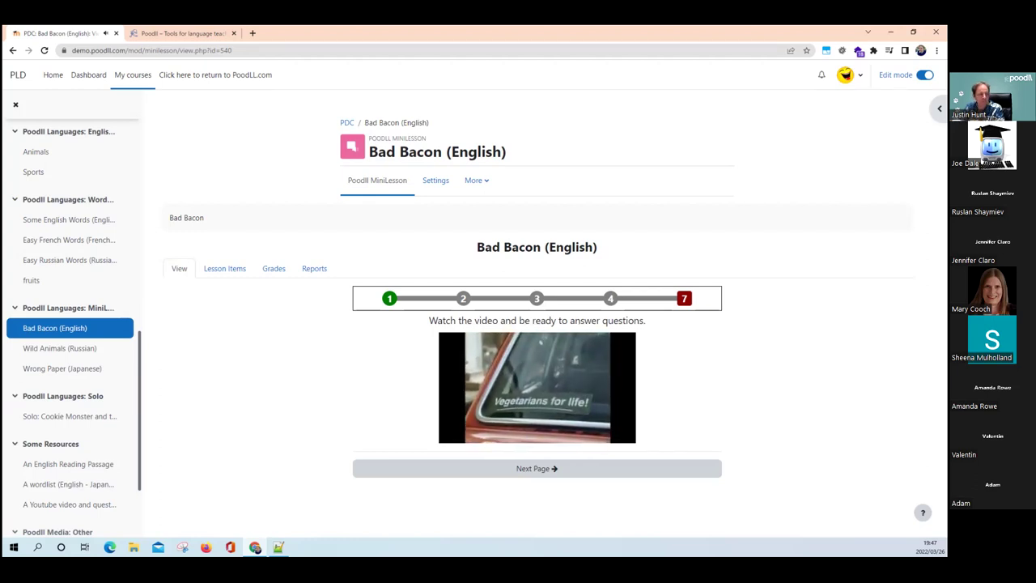
mouse_move(456, 440)
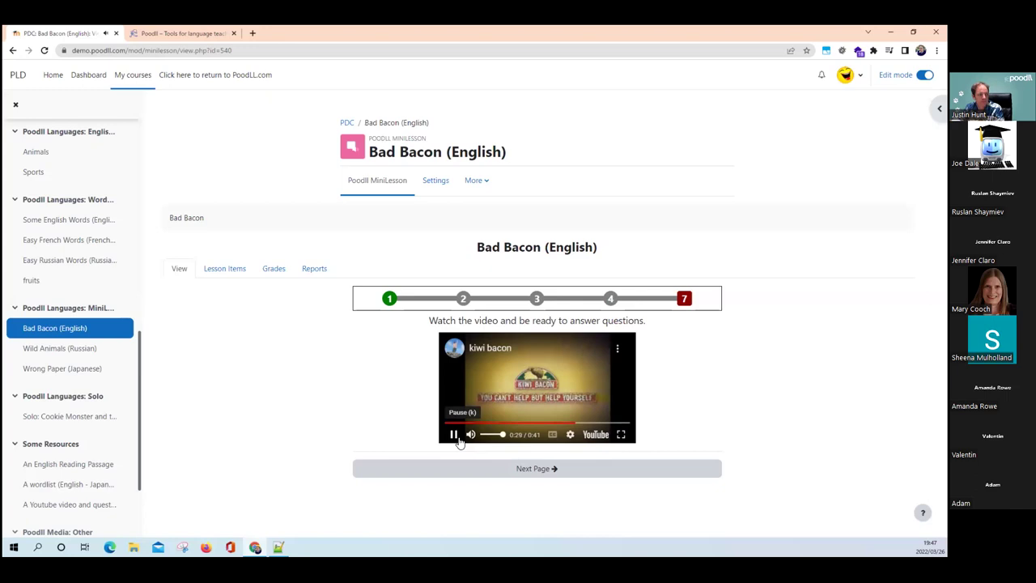
click(518, 469)
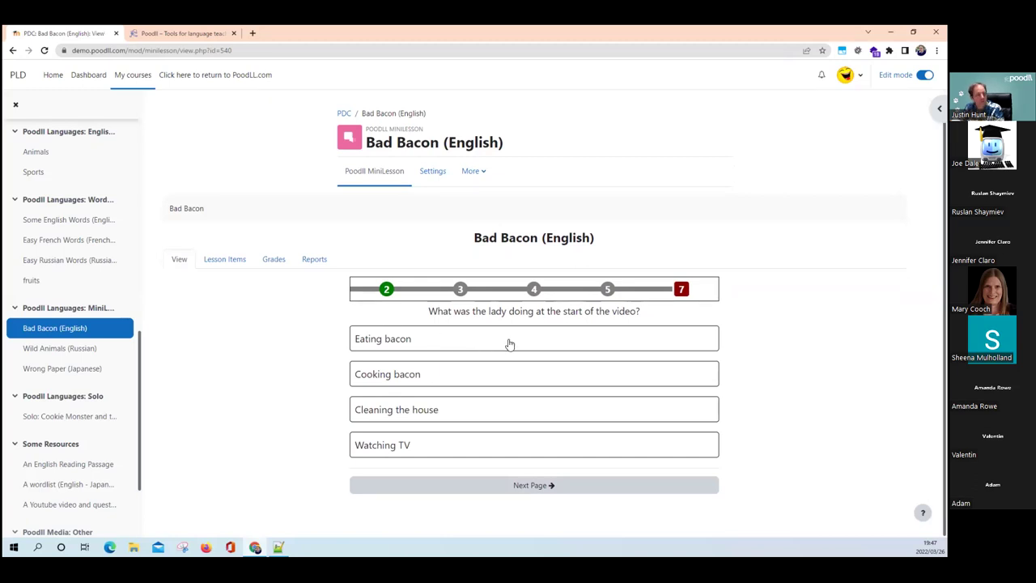
click(528, 376)
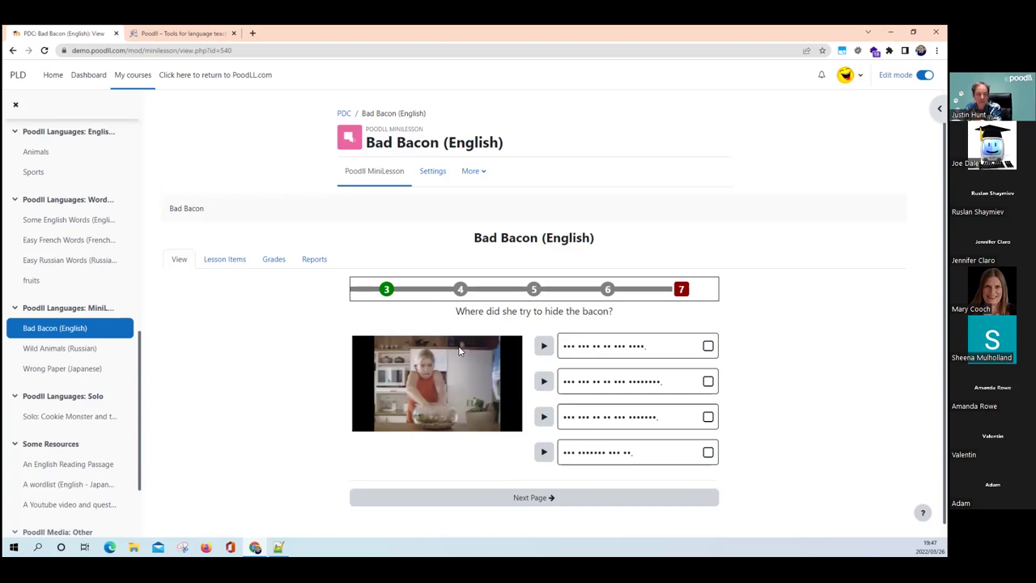
- Listen to all four audio answers on where she tried to hide the bacon and choose the third, "She put it in the rubbish."
click(544, 347)
click(544, 385)
click(546, 419)
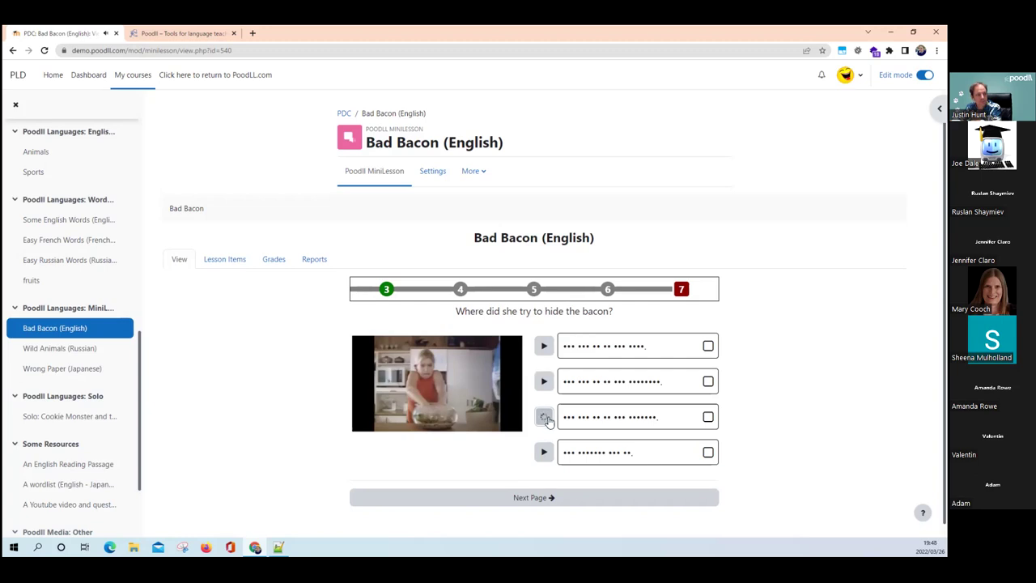
click(543, 451)
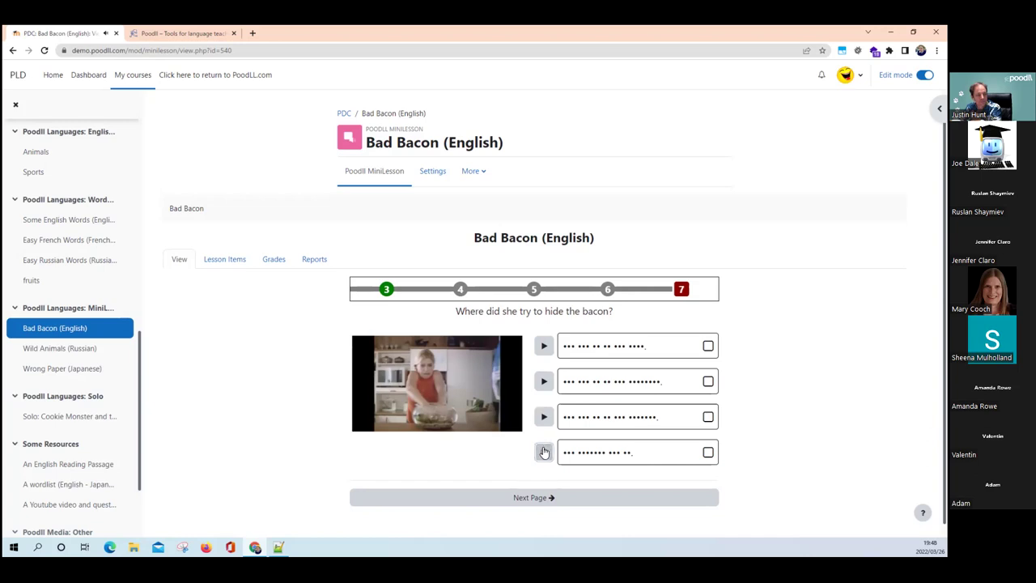
click(624, 420)
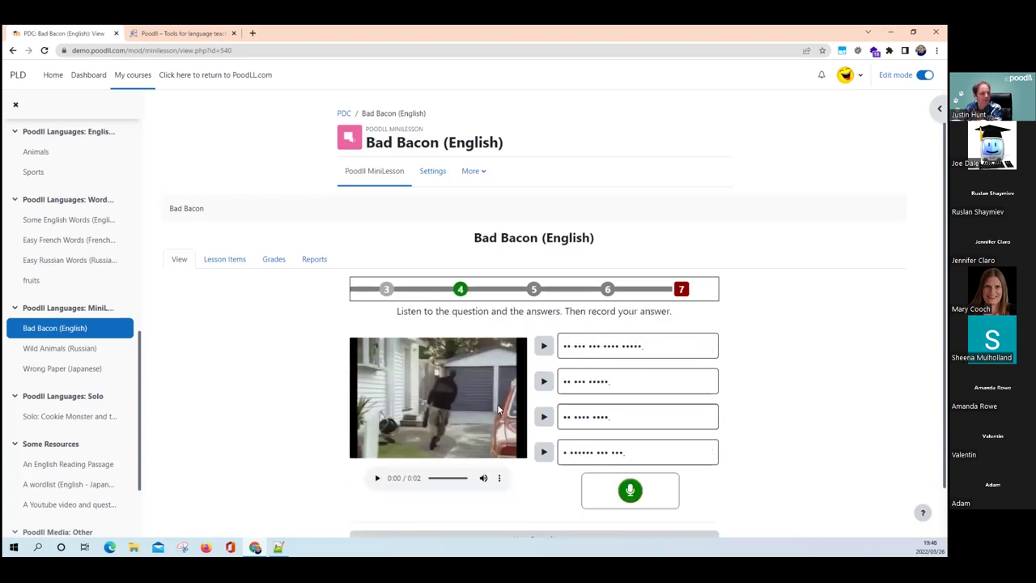
- Listen to the question and audio answers about why the man fell down, and record a spoken answer
scroll(499, 409, down, 1)
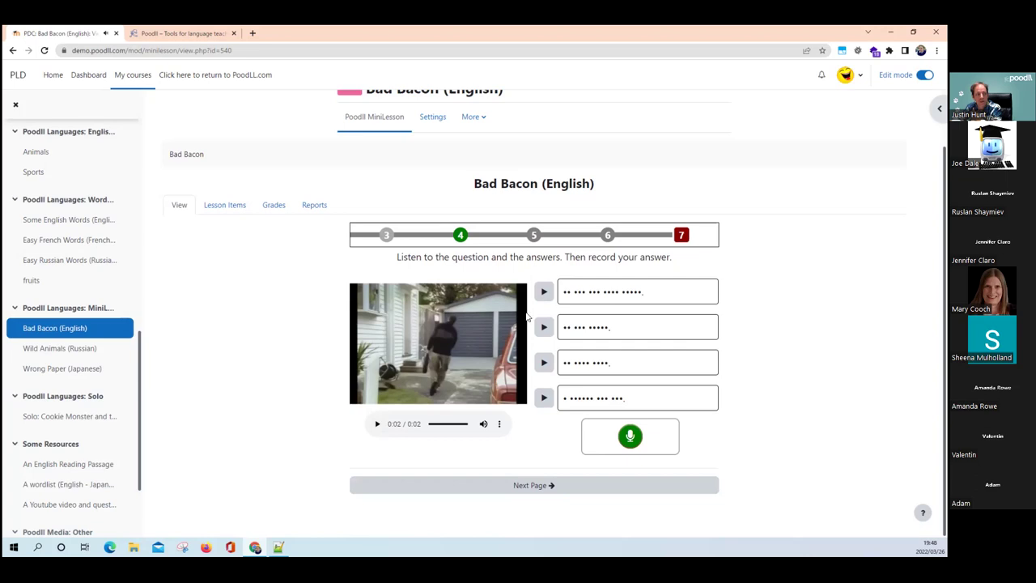
click(545, 292)
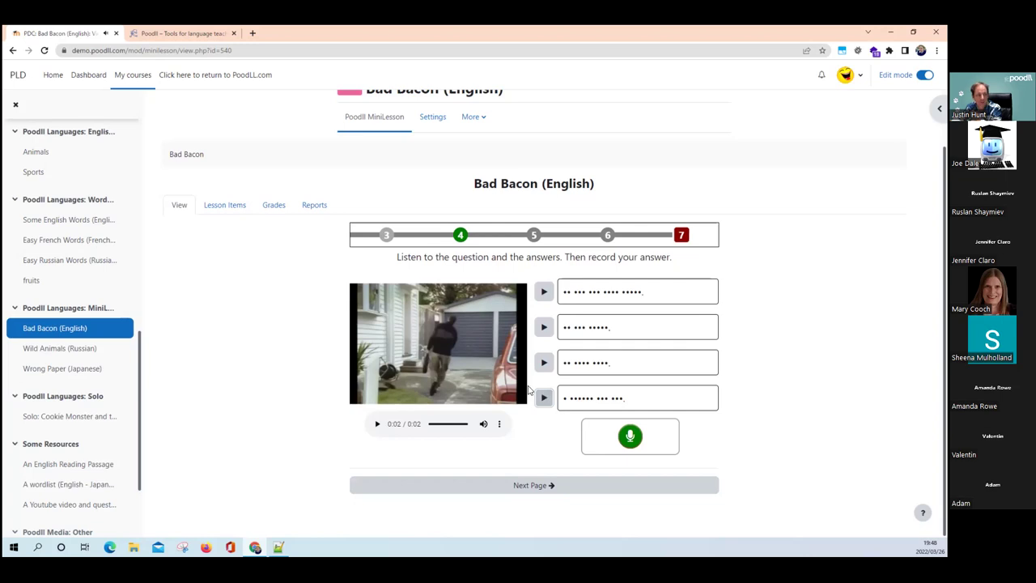
click(630, 436)
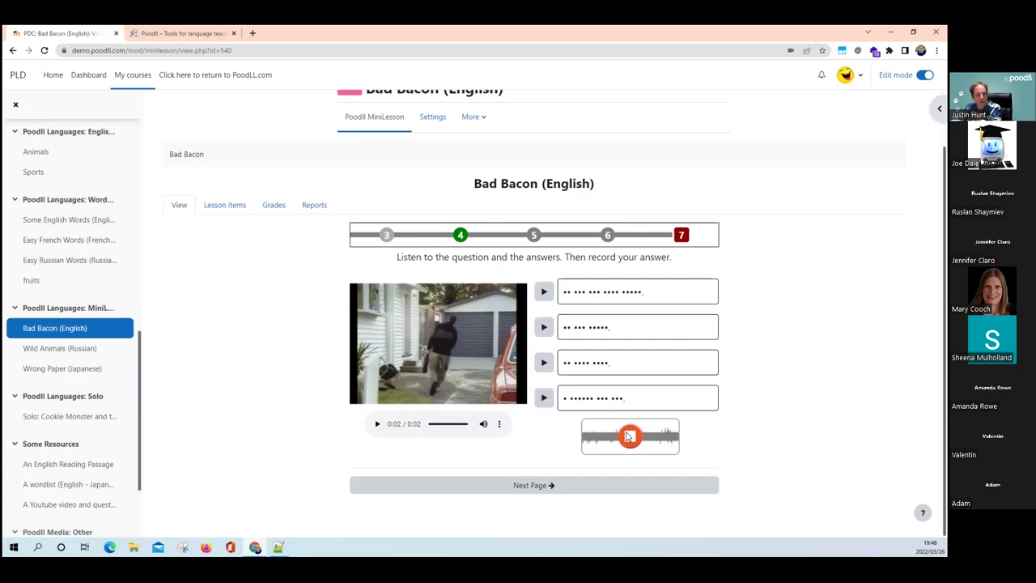
click(630, 437)
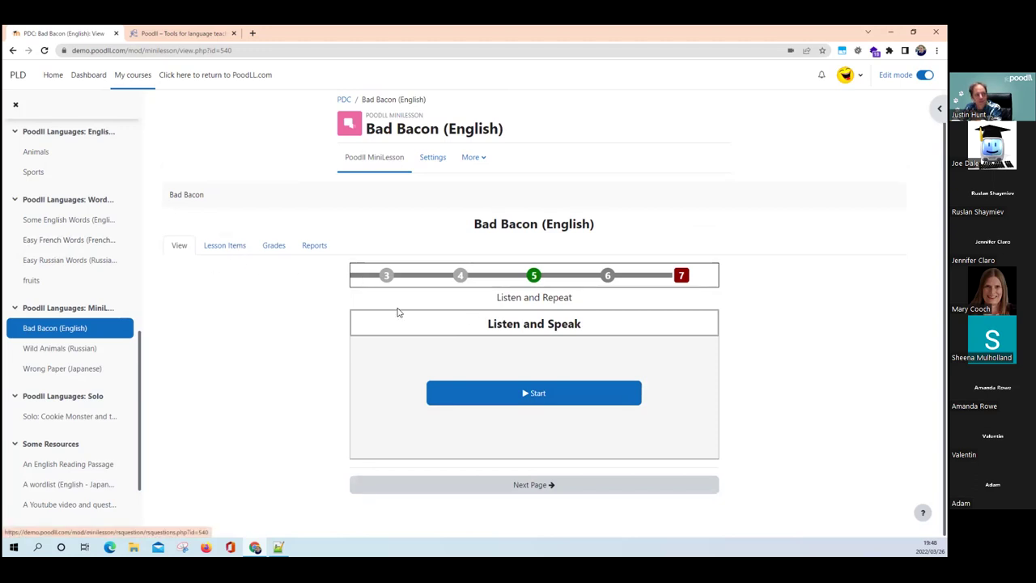
- Start Listen and Speak, record "The woman was cooking bacon" and "She started to eat the bacon", and continue to the speech cards
click(560, 399)
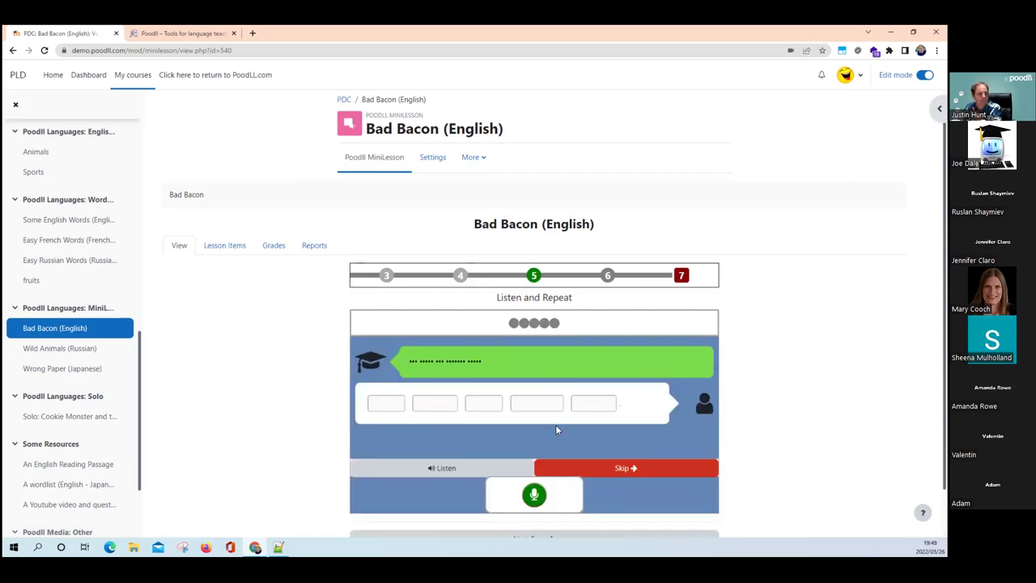
click(534, 495)
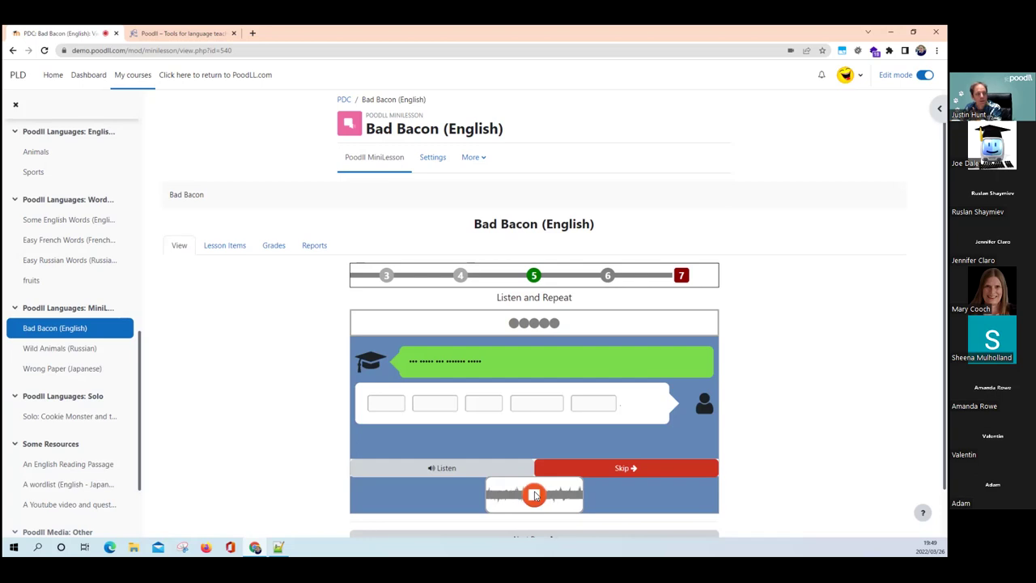
click(535, 495)
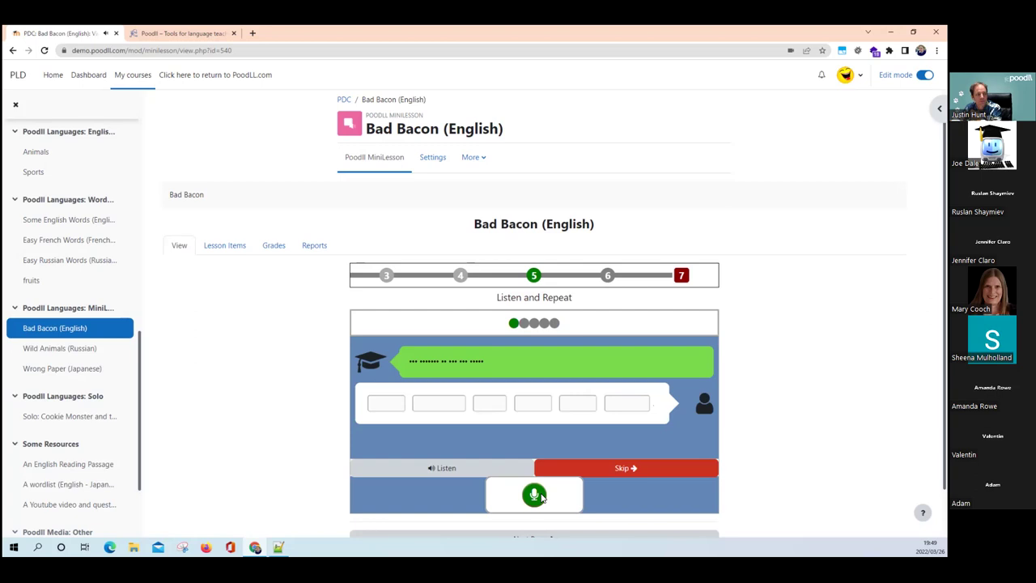
click(534, 494)
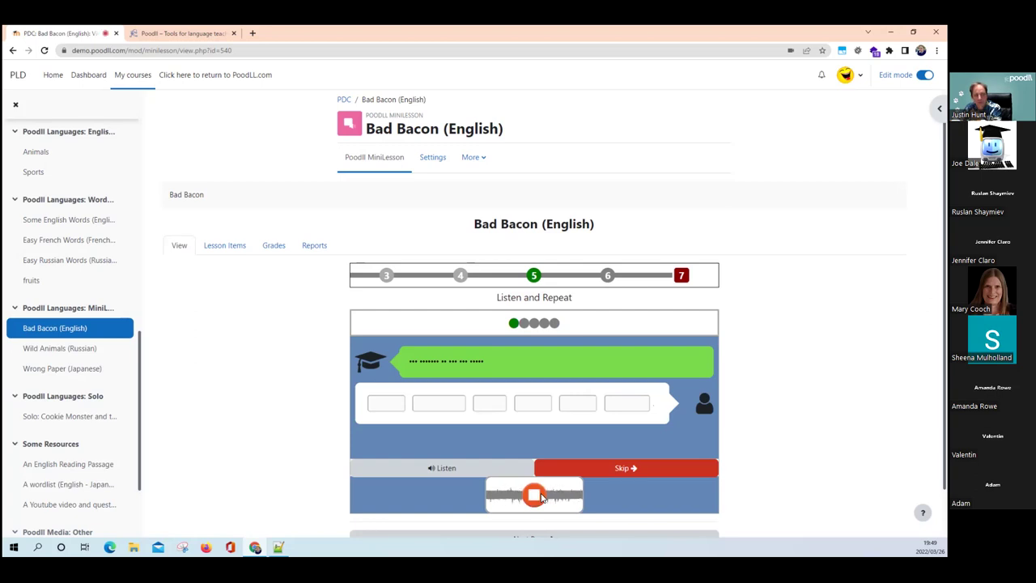
click(535, 494)
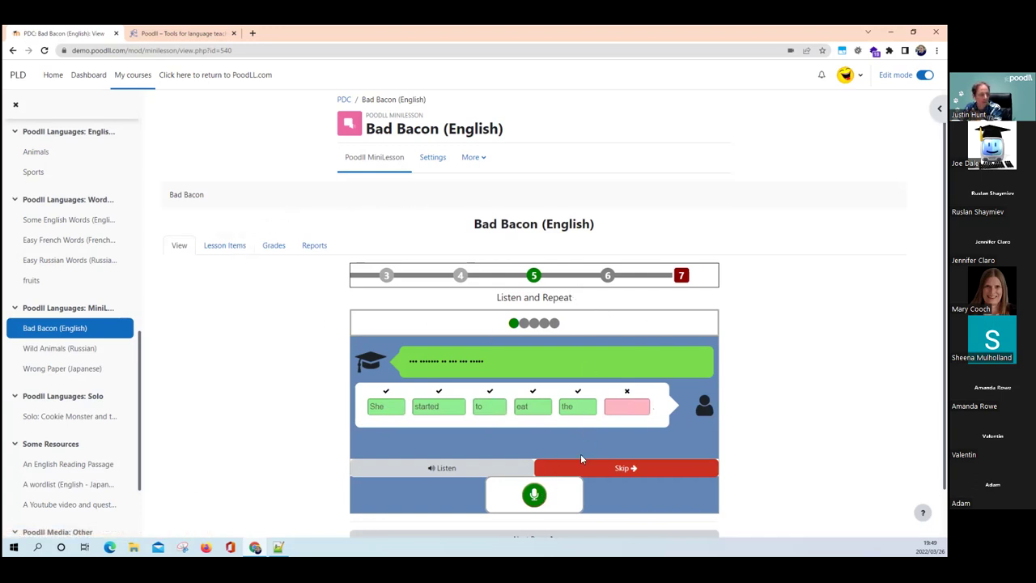
scroll(566, 511, down, 1)
click(571, 486)
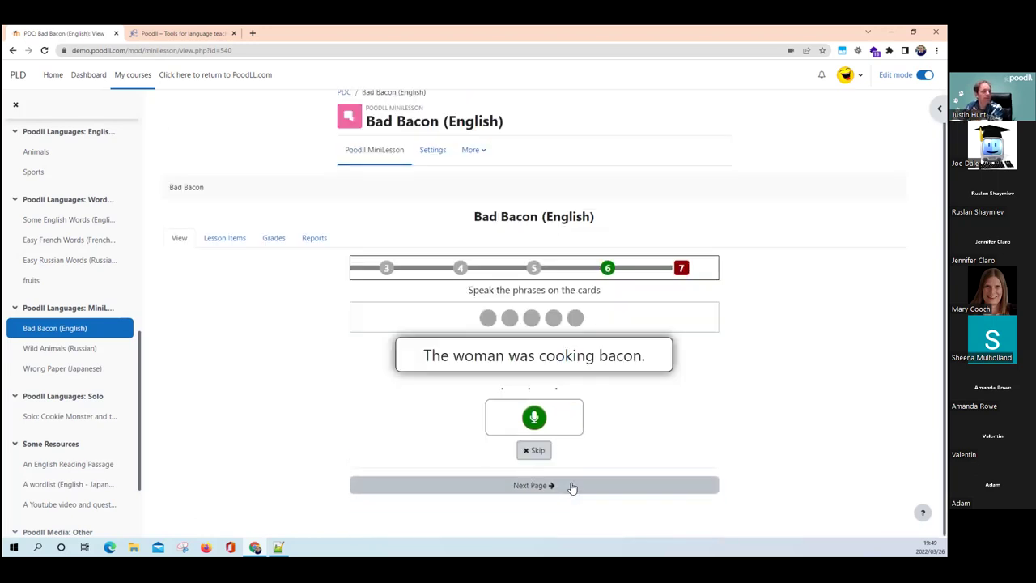
- Record the speech cards "The woman was cooking bacon." and "She started to eat the bacon.", and continue to the dictation page
click(534, 418)
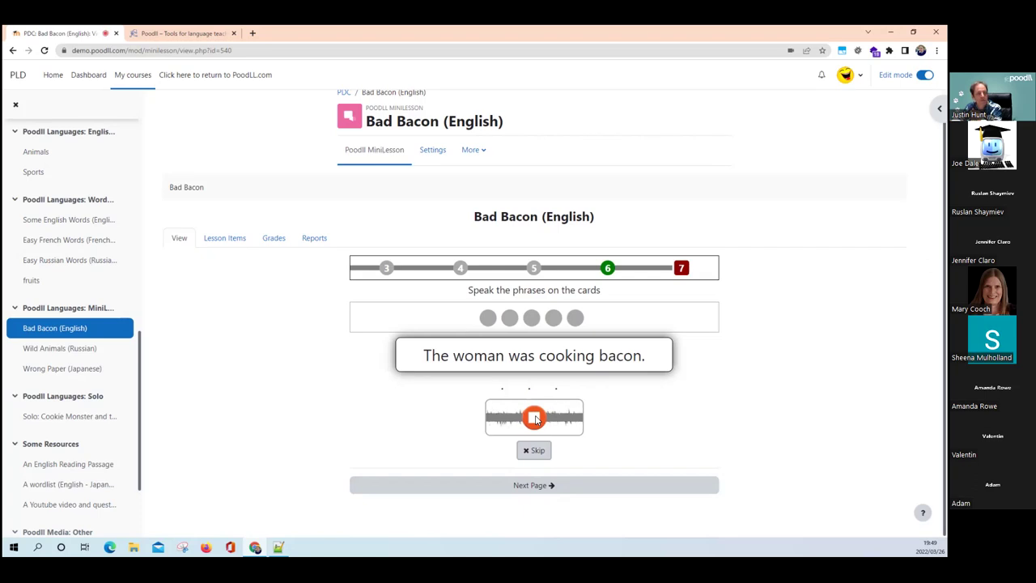
click(534, 418)
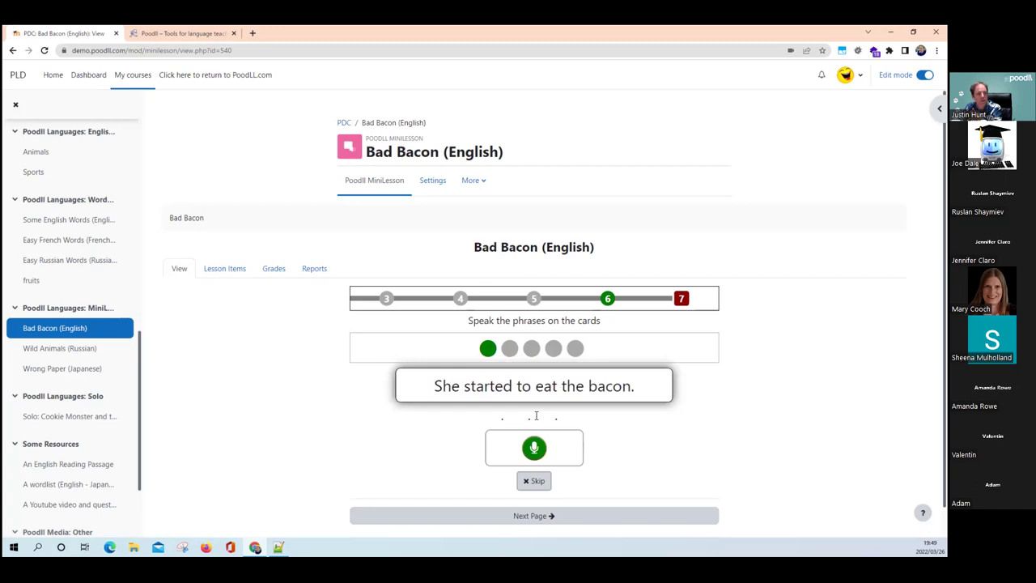
click(534, 445)
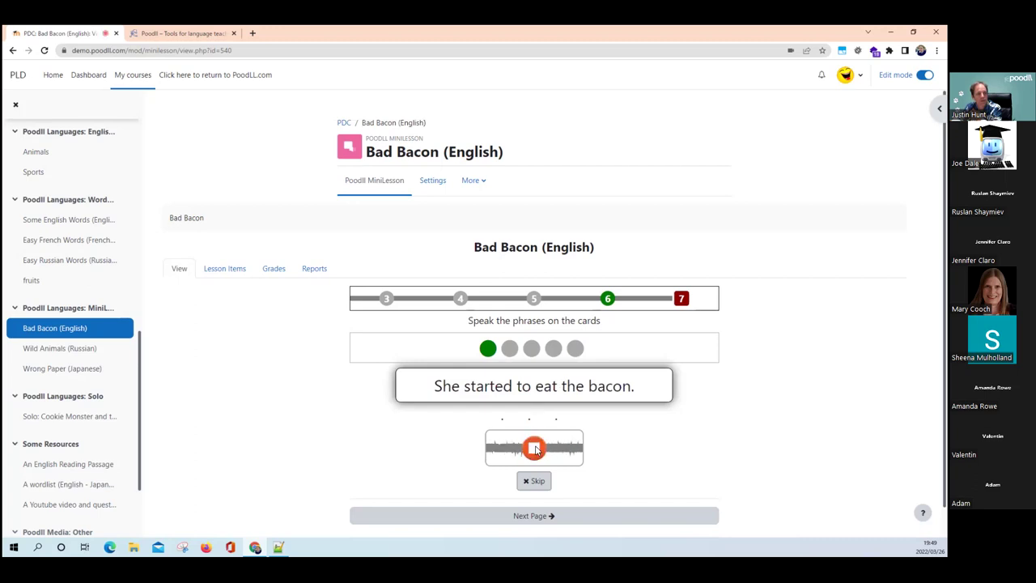
click(534, 448)
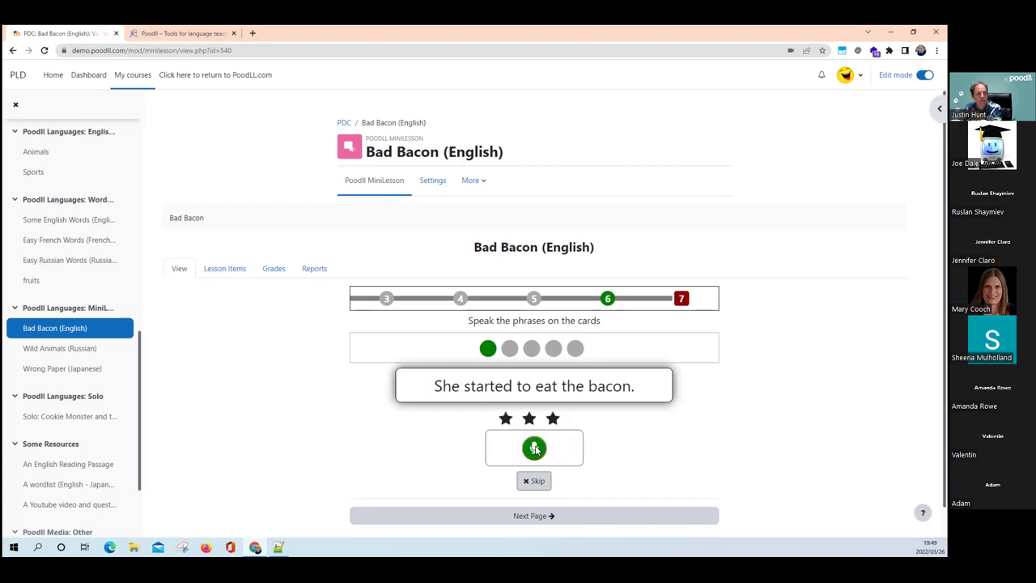
click(556, 516)
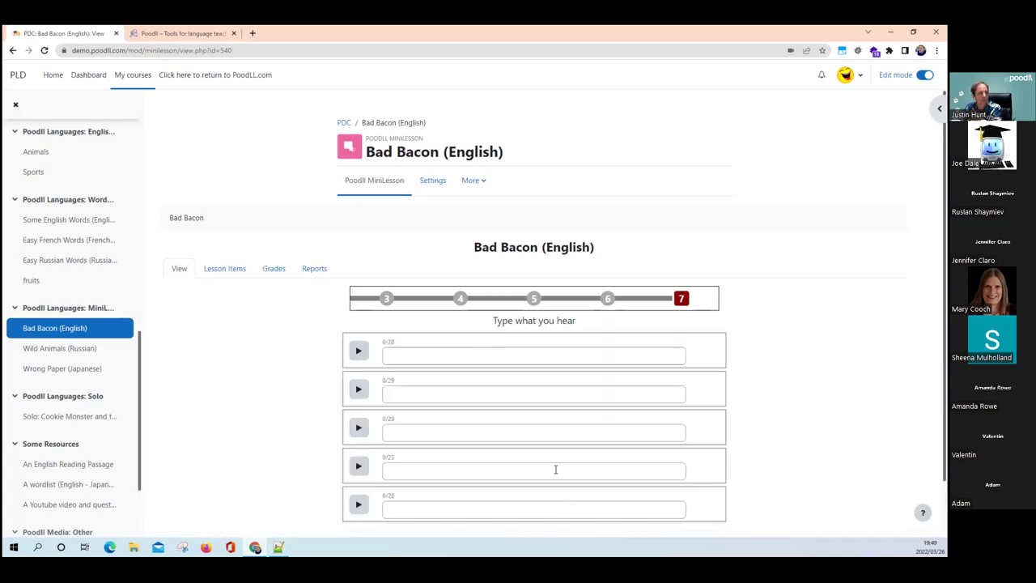
- Play the first dictation sentence, enter "The woman was cooking bacon." as its answer, and finish the lesson
click(364, 289)
click(404, 293)
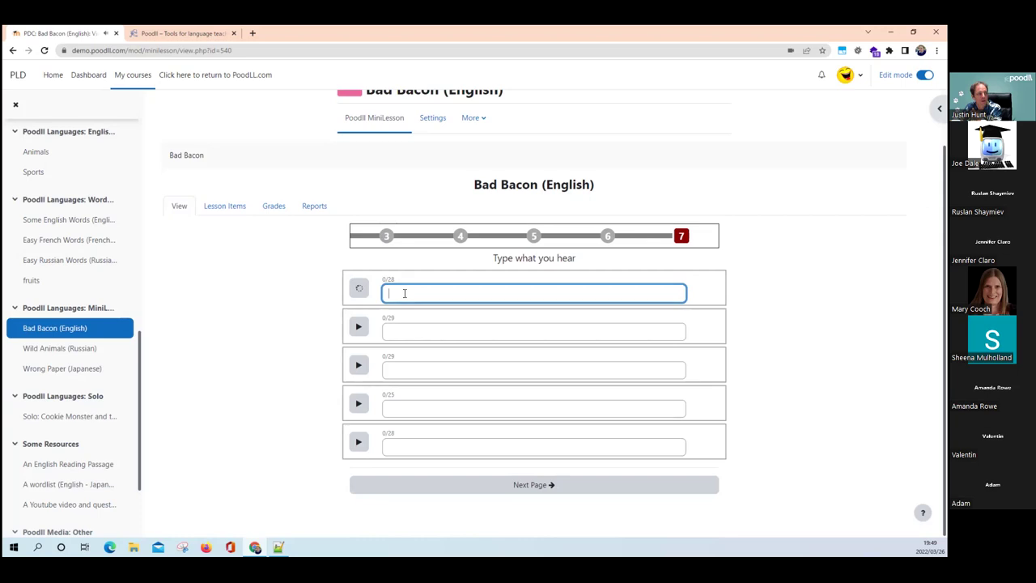
text(The )
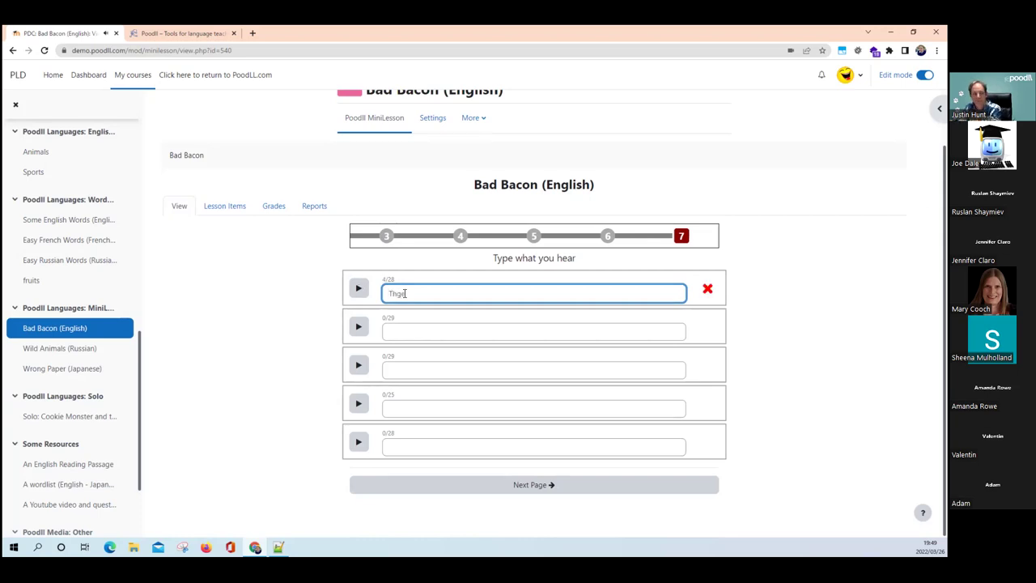
text(woman was cook)
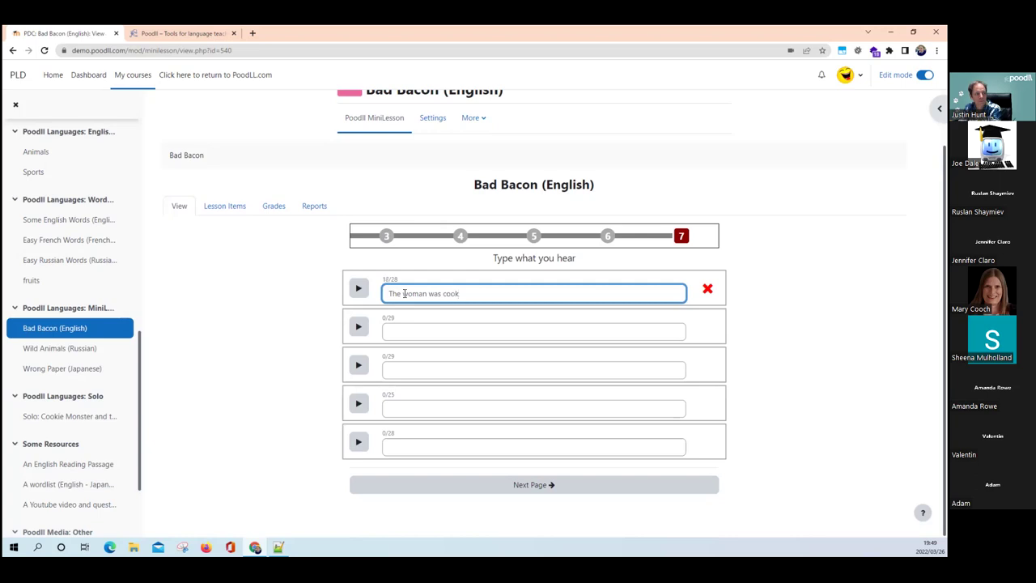
text(ing bacon.)
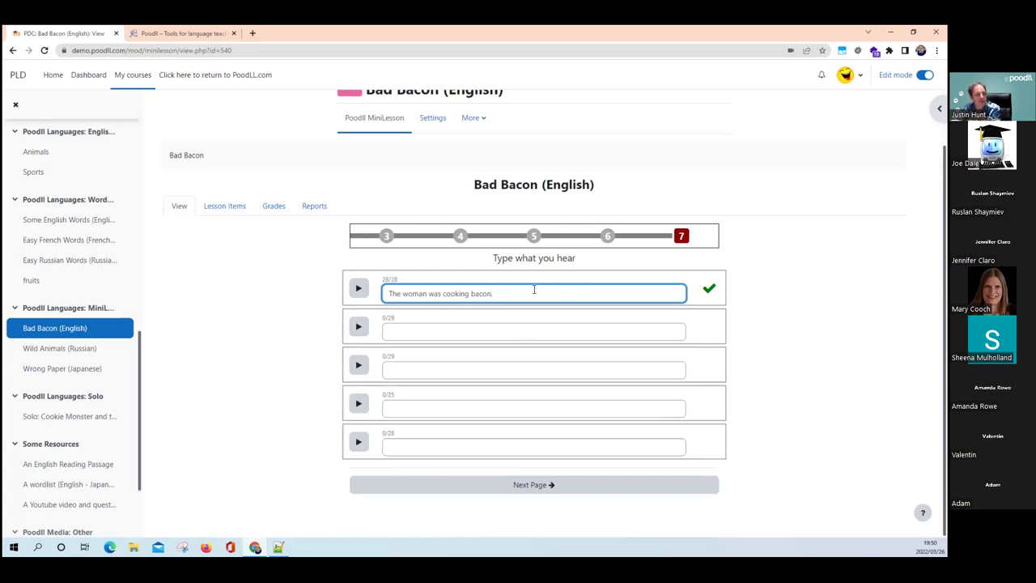
click(551, 485)
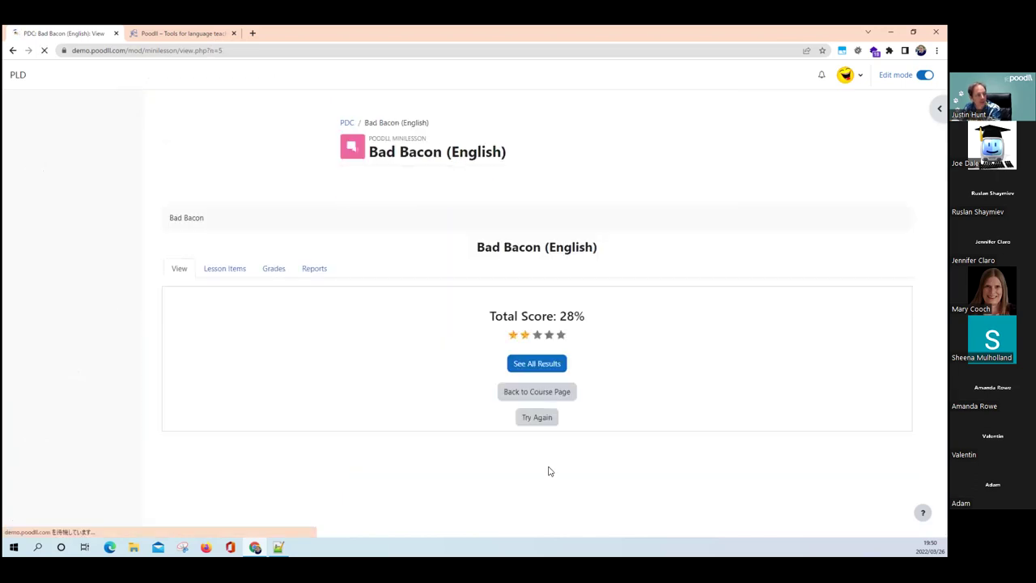
- Show all lesson results and examine the details for items 2 and 3 and Listen and Repeat
click(537, 363)
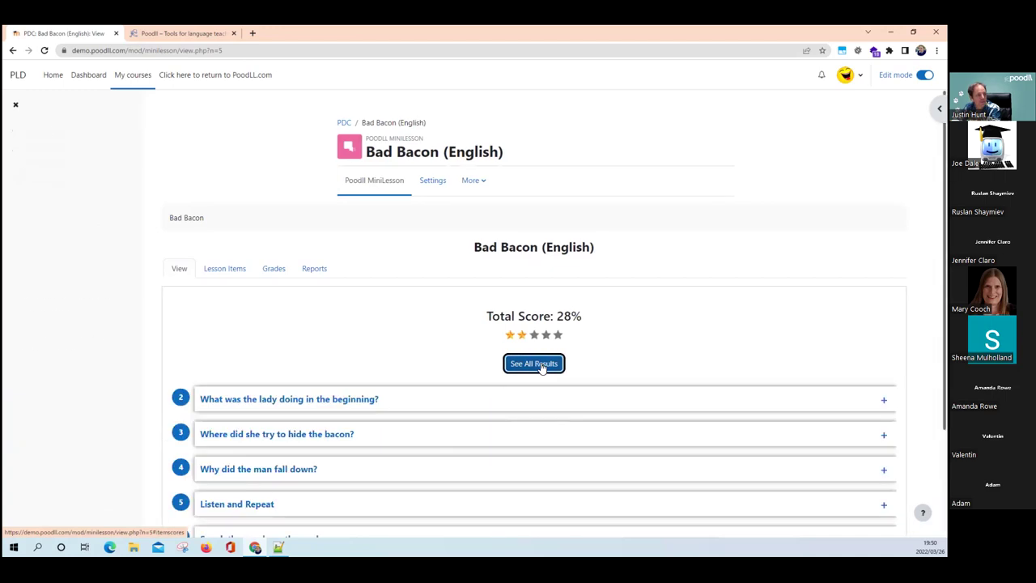
scroll(454, 330, down, 2)
click(341, 283)
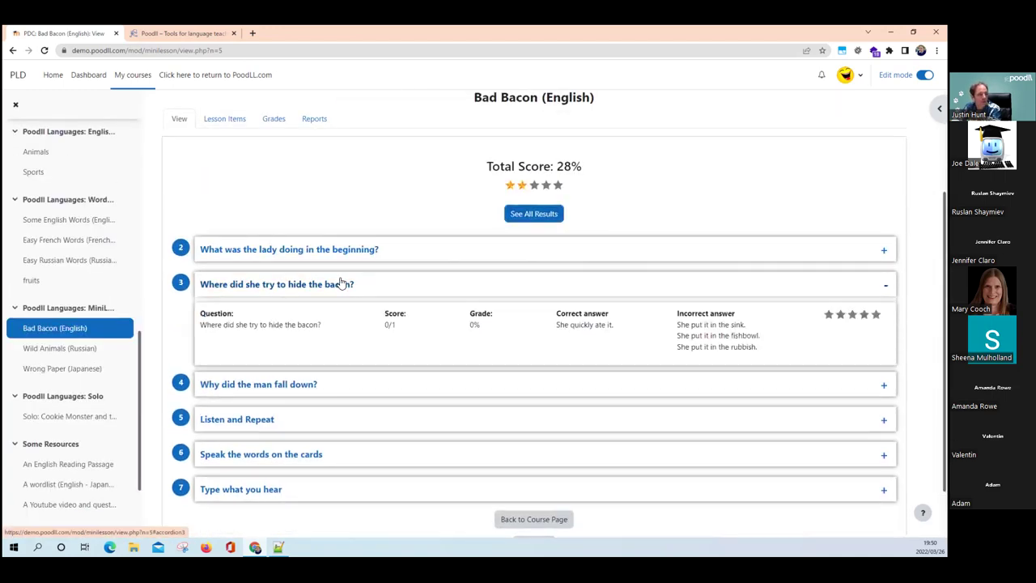
click(394, 253)
scroll(395, 326, down, 2)
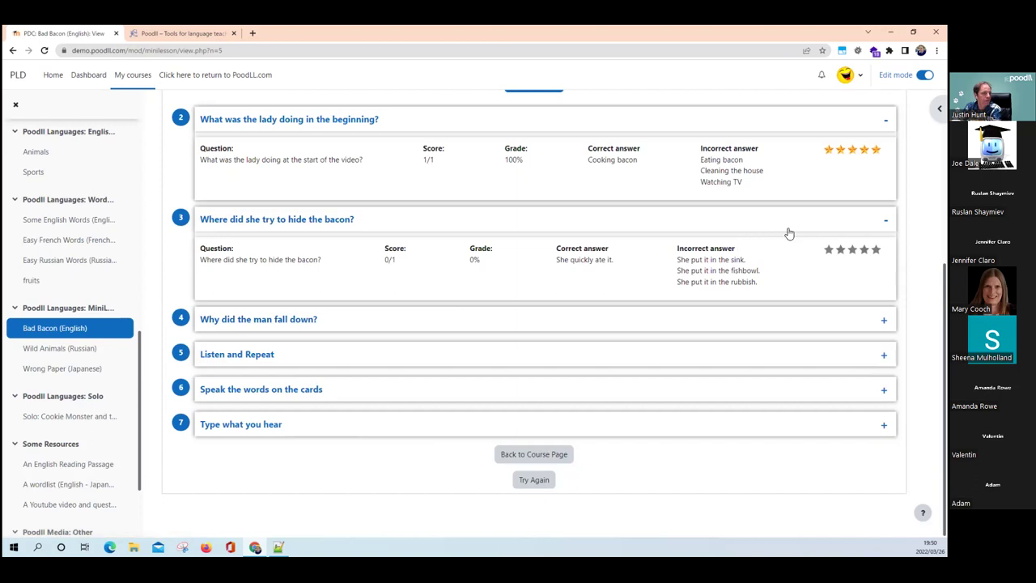
click(474, 348)
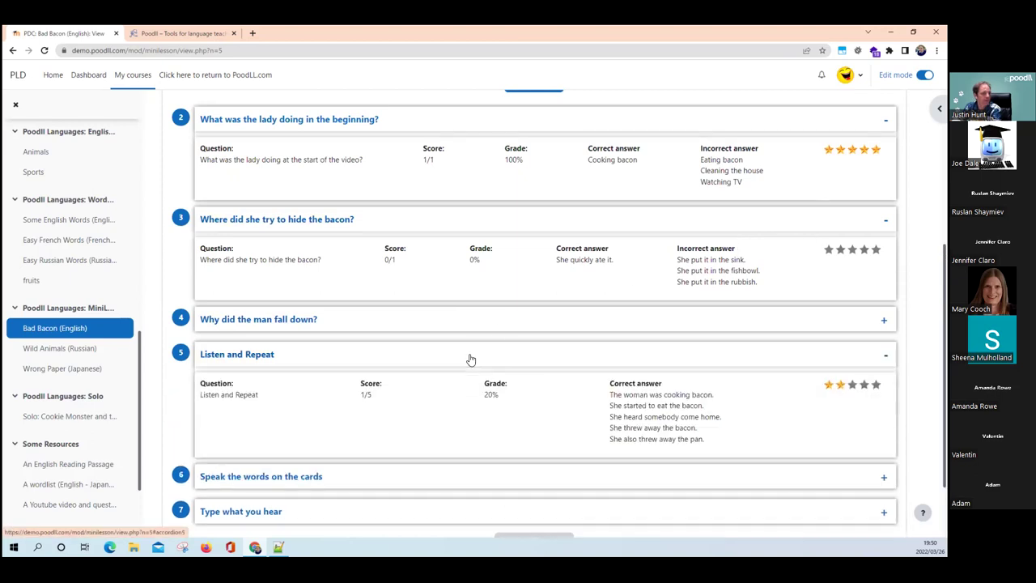
- Open the MC Audio lesson item "Why did the man fall down?" for editing and review its media, TTS and answer settings
scroll(470, 356, up, 4)
click(226, 269)
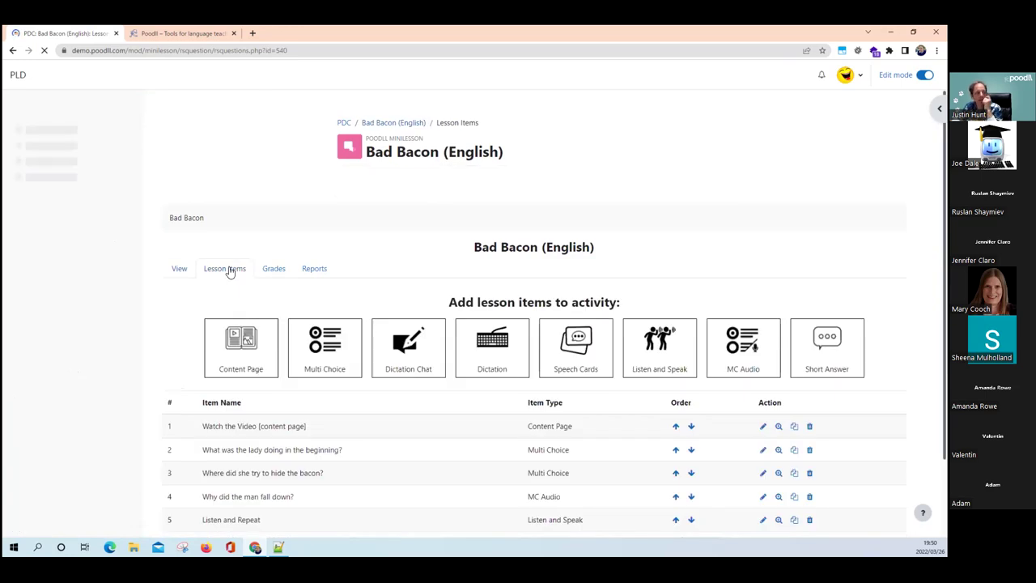
scroll(489, 336, down, 1)
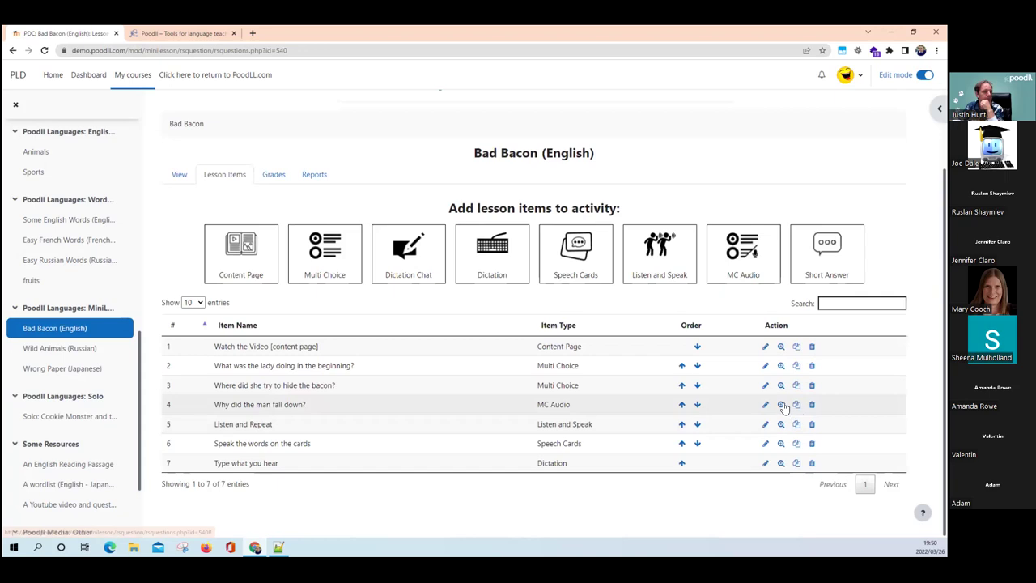
click(763, 406)
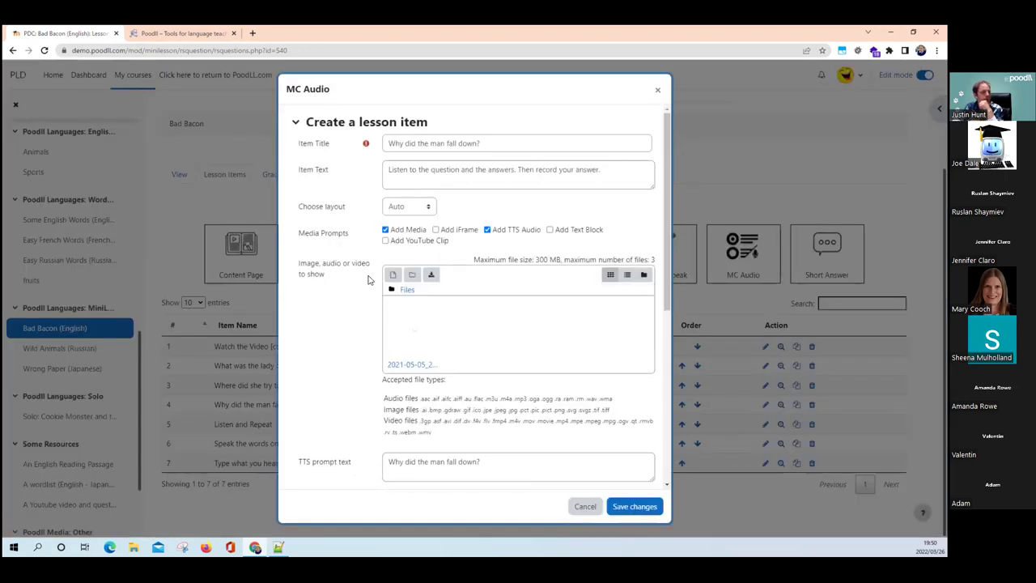
scroll(368, 279, down, 2)
scroll(368, 279, down, 4)
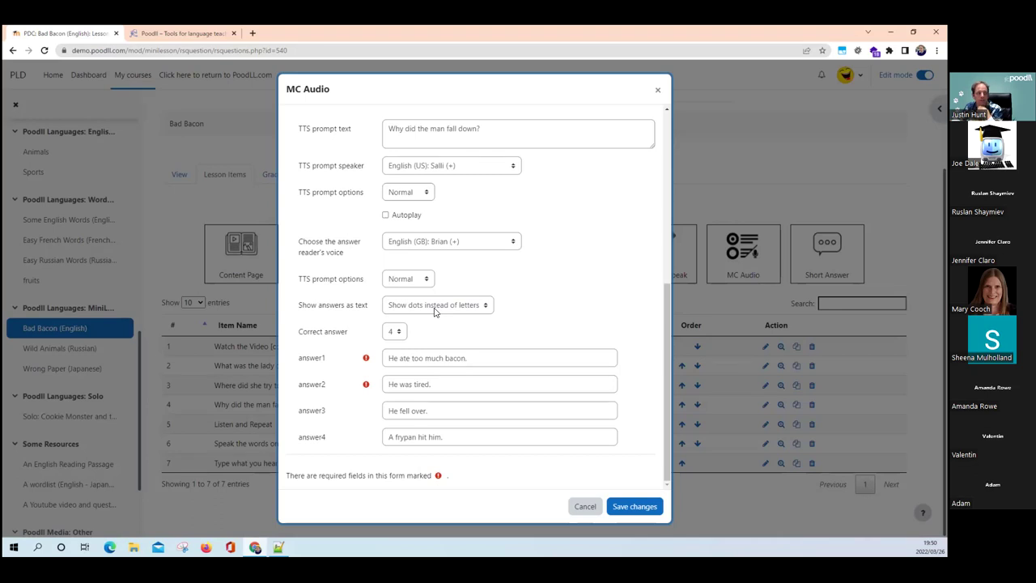
scroll(434, 312, up, 2)
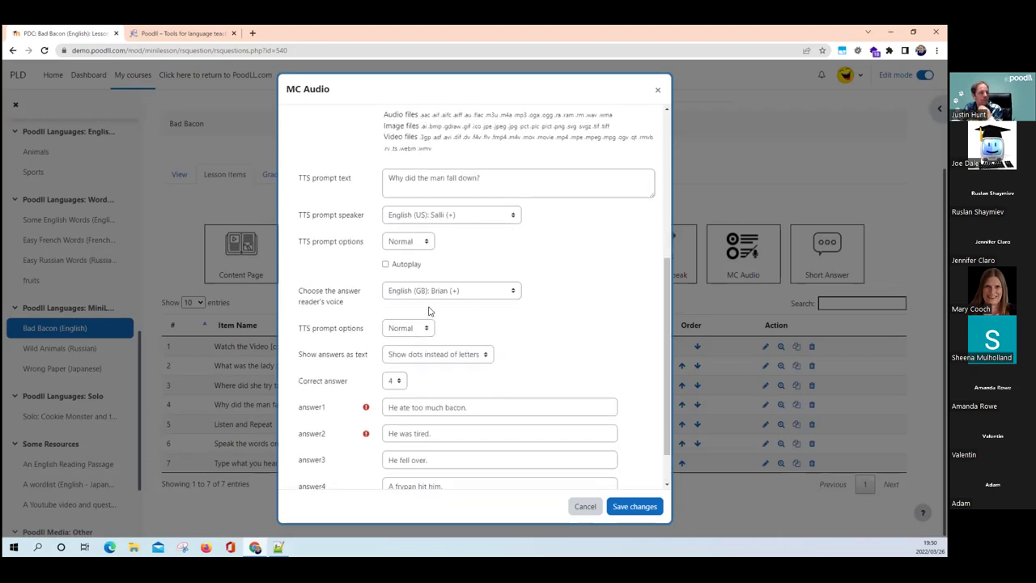
scroll(434, 287, up, 2)
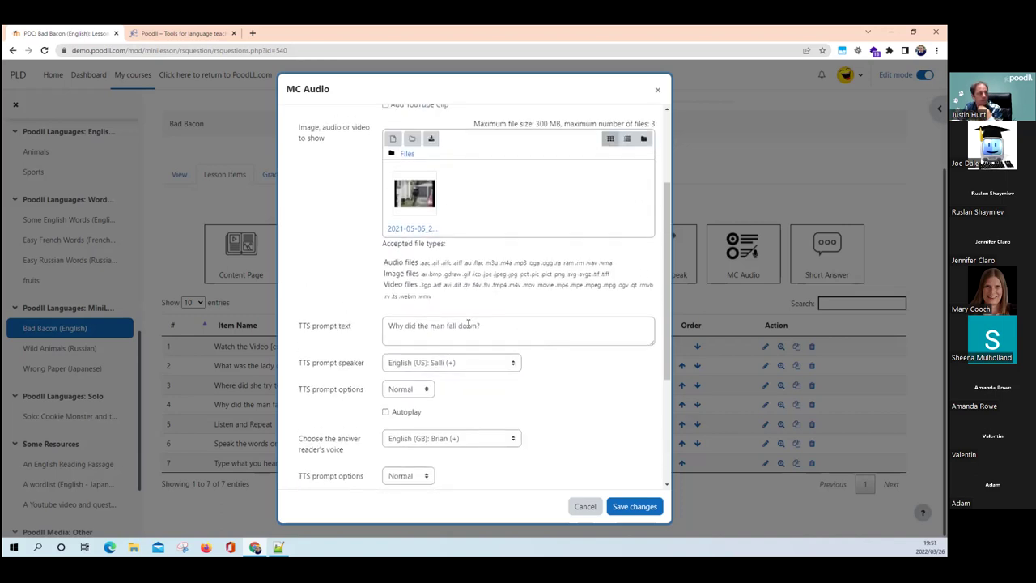
scroll(441, 324, up, 2)
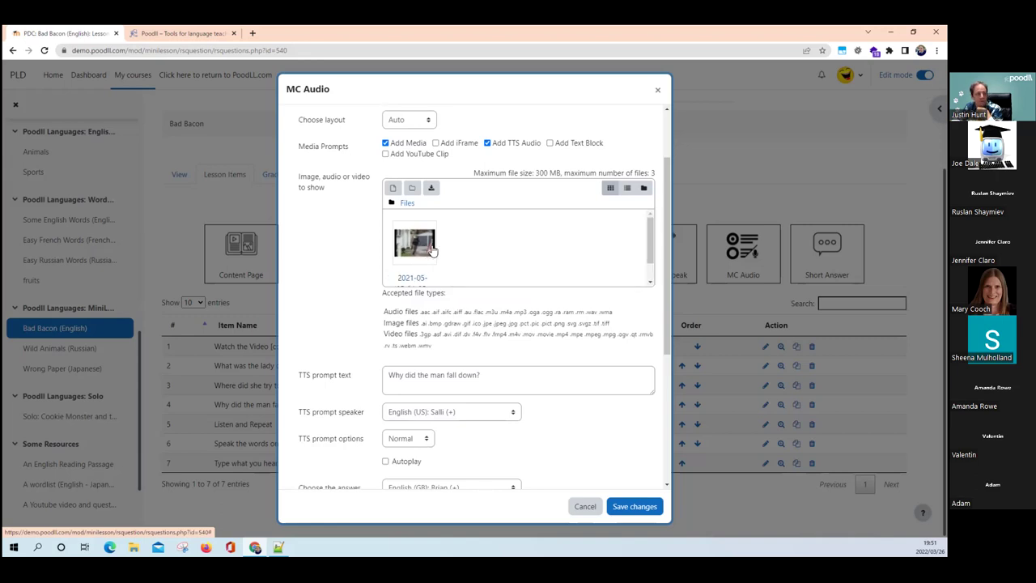
scroll(433, 251, up, 3)
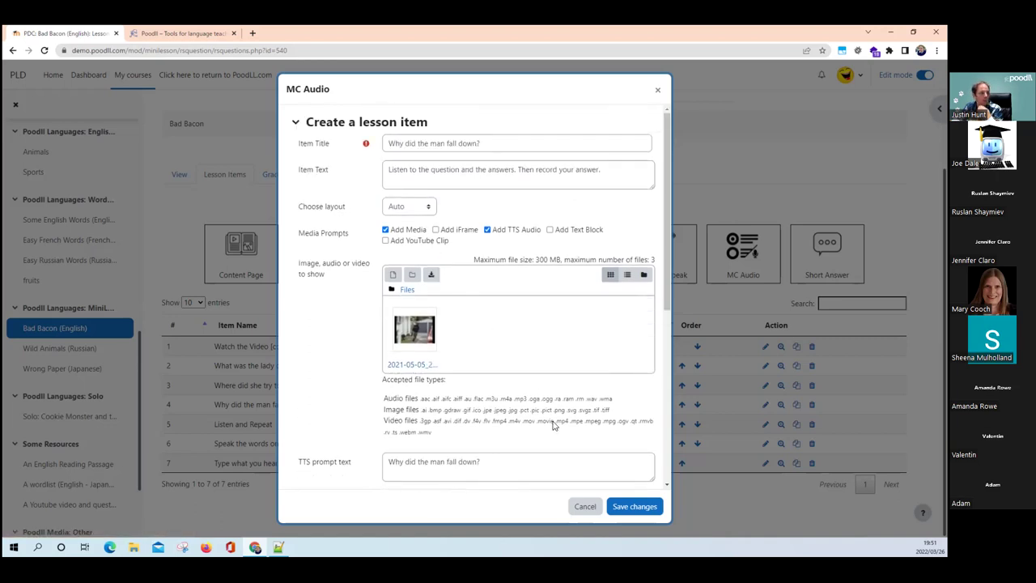
- Leave the MC Audio item settings without saving, and preview the "Why did the man fall down?" item
click(589, 507)
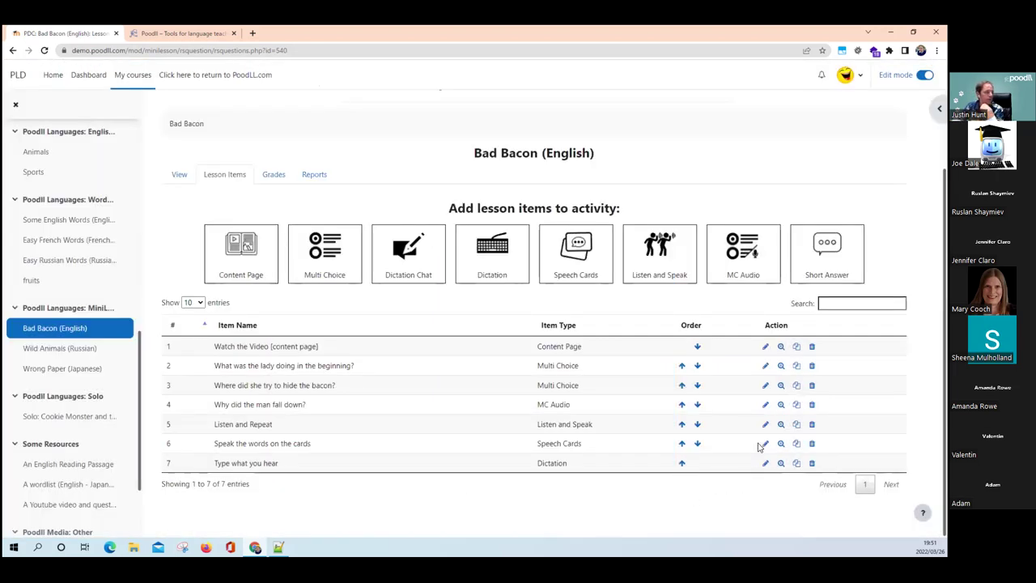
click(781, 407)
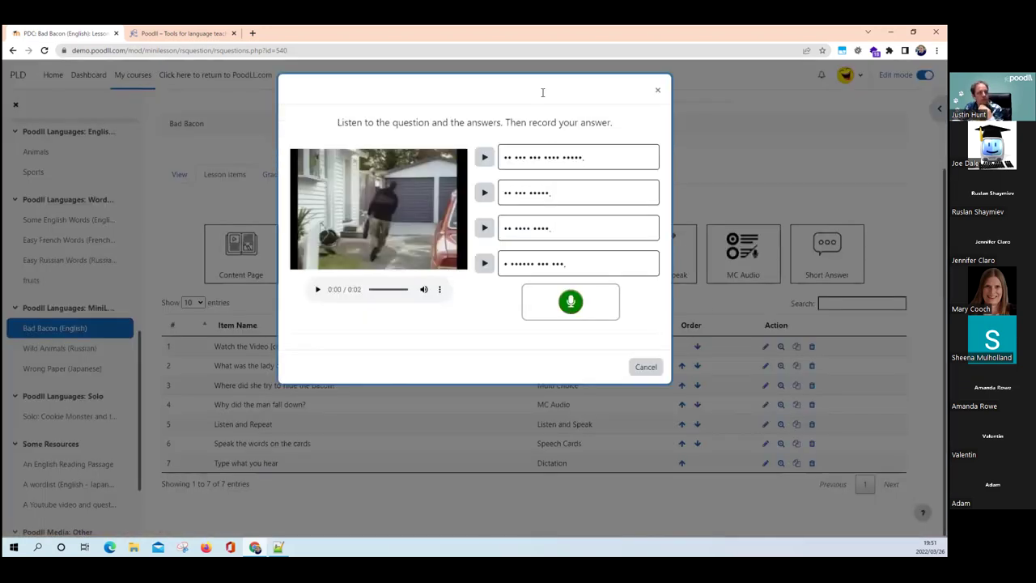
click(659, 90)
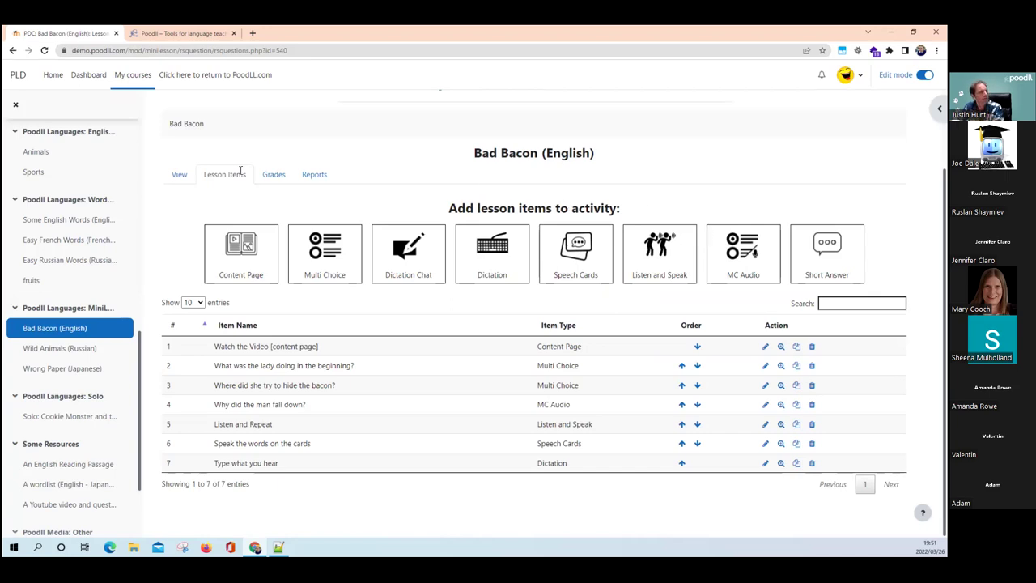
- Return to the Poodll Demo Course page and go to its Poodll Languages: MiniLesson section
scroll(236, 169, up, 1)
scroll(237, 170, up, 1)
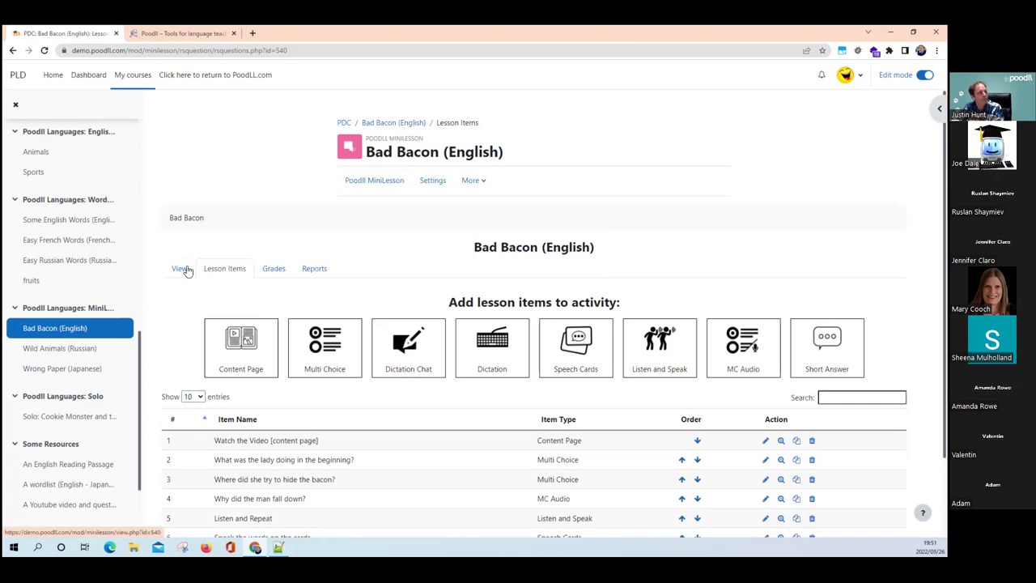
click(343, 124)
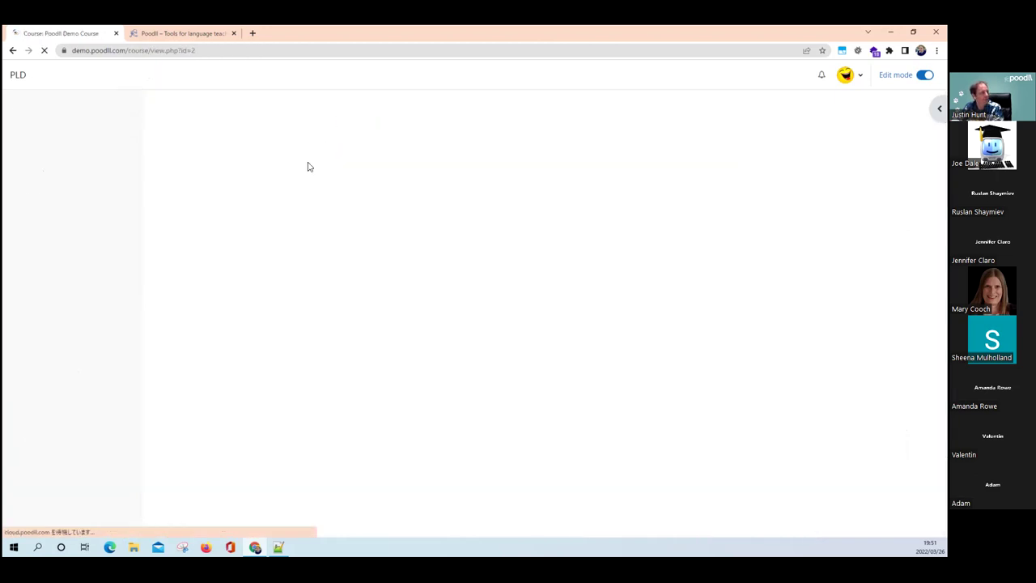
scroll(308, 186, down, 15)
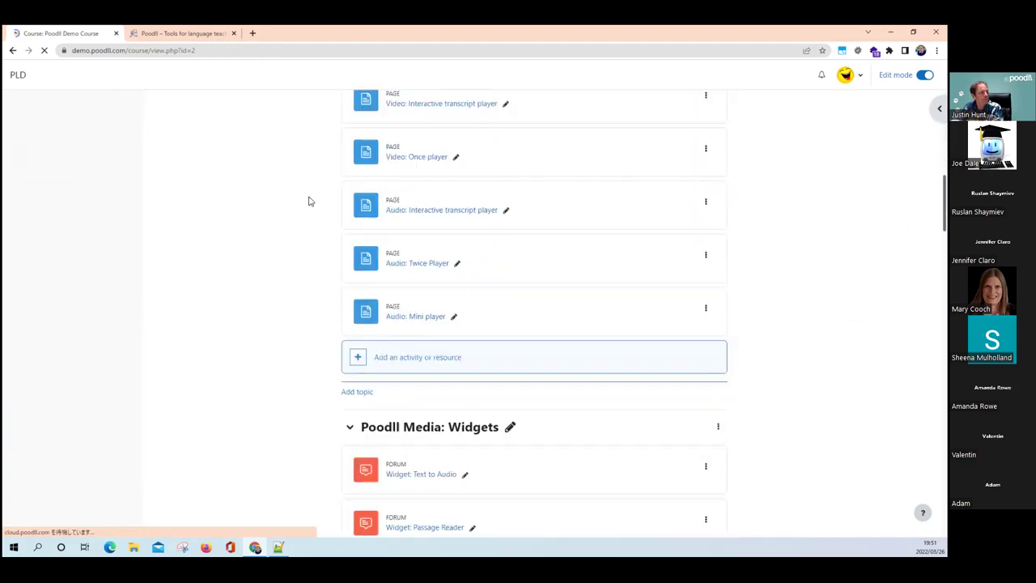
scroll(308, 200, down, 1)
scroll(291, 252, down, 3)
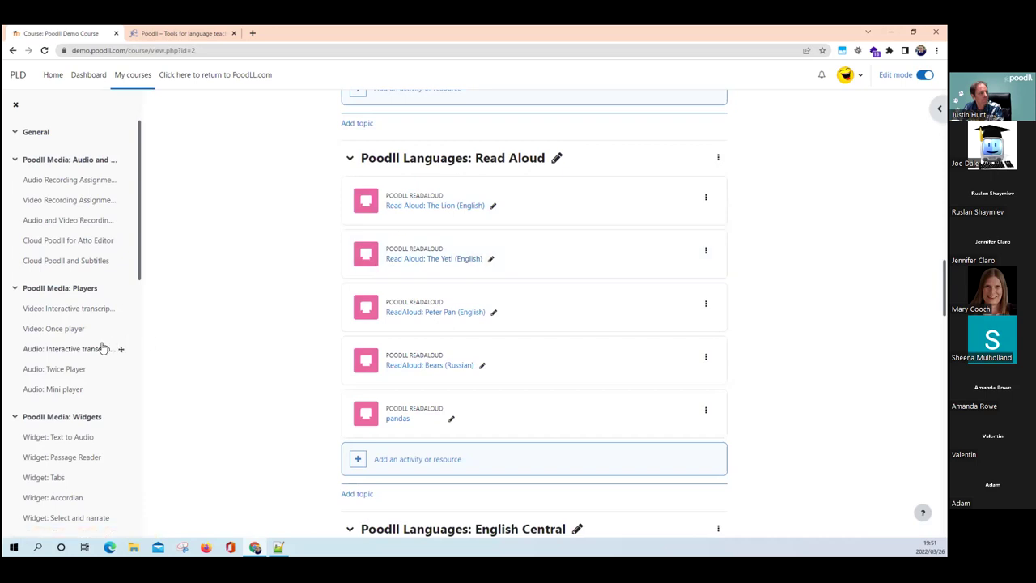
scroll(102, 348, down, 8)
scroll(102, 347, down, 2)
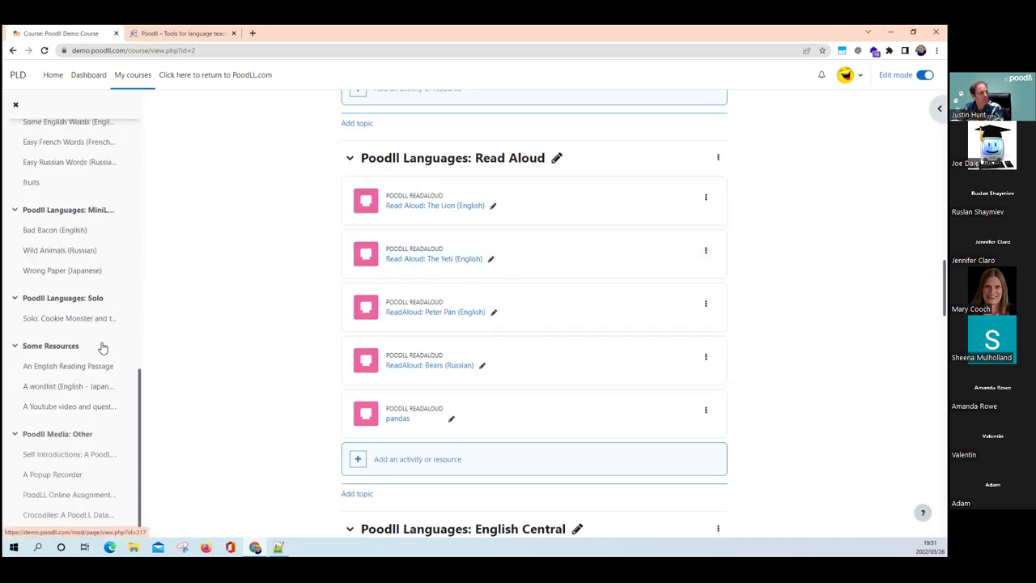
scroll(433, 365, down, 12)
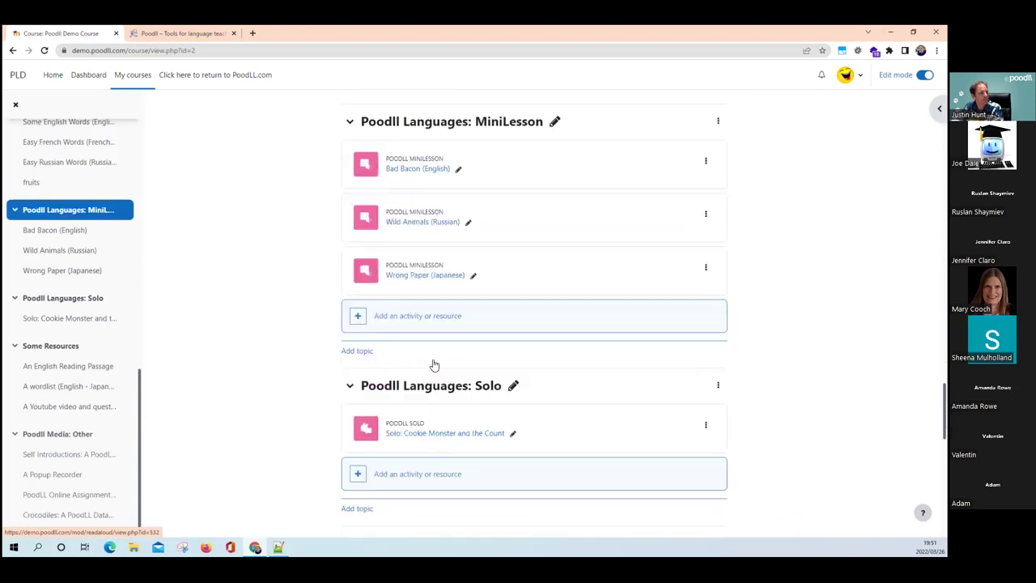
- Add a Poodll MiniLesson activity named "Mcdonalds ad" to the MiniLesson section, then save and display it
click(422, 316)
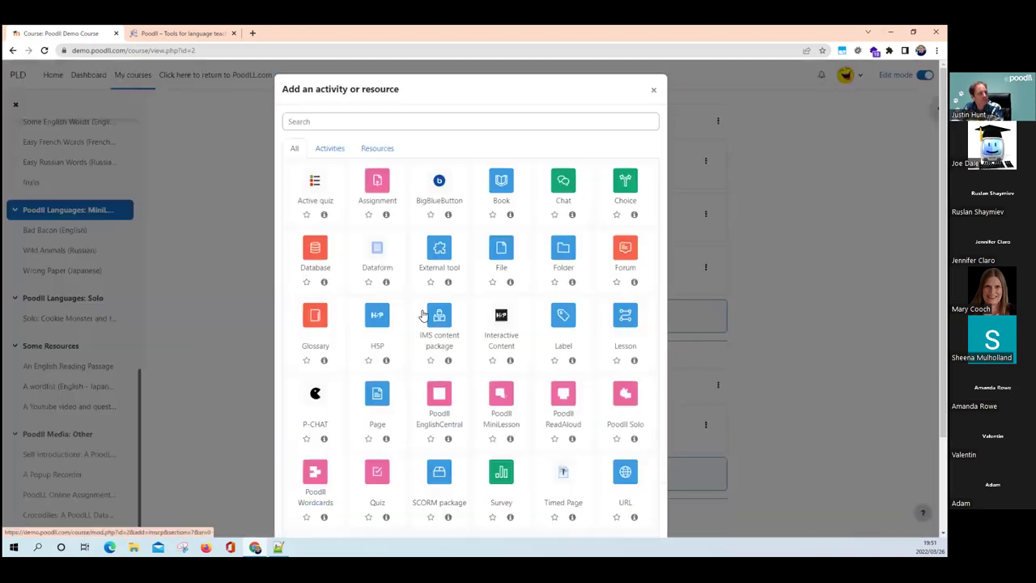
scroll(427, 312, down, 2)
click(497, 307)
click(500, 263)
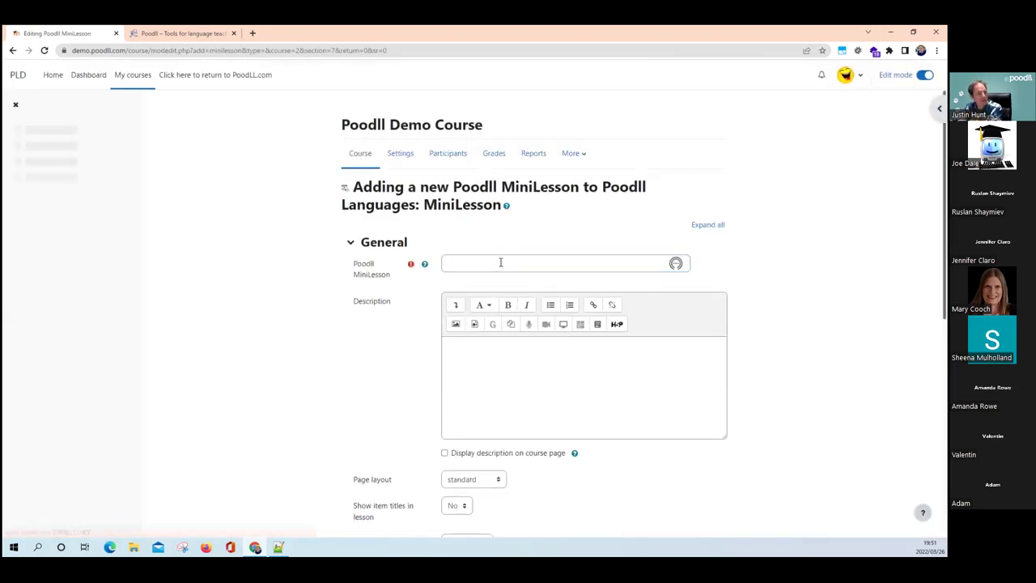
click(501, 262)
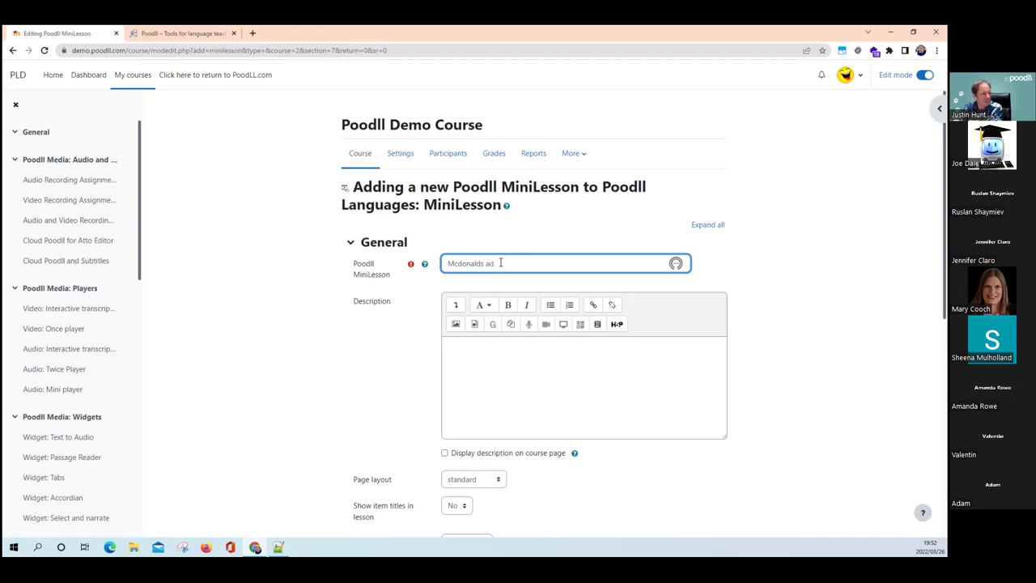
scroll(496, 279, down, 3)
scroll(493, 331, down, 2)
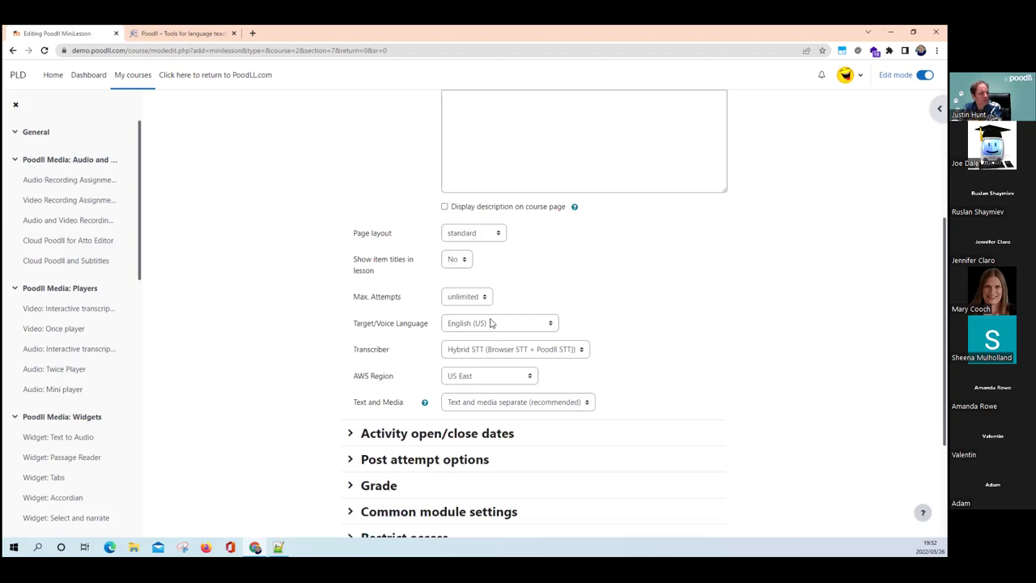
scroll(494, 340, down, 4)
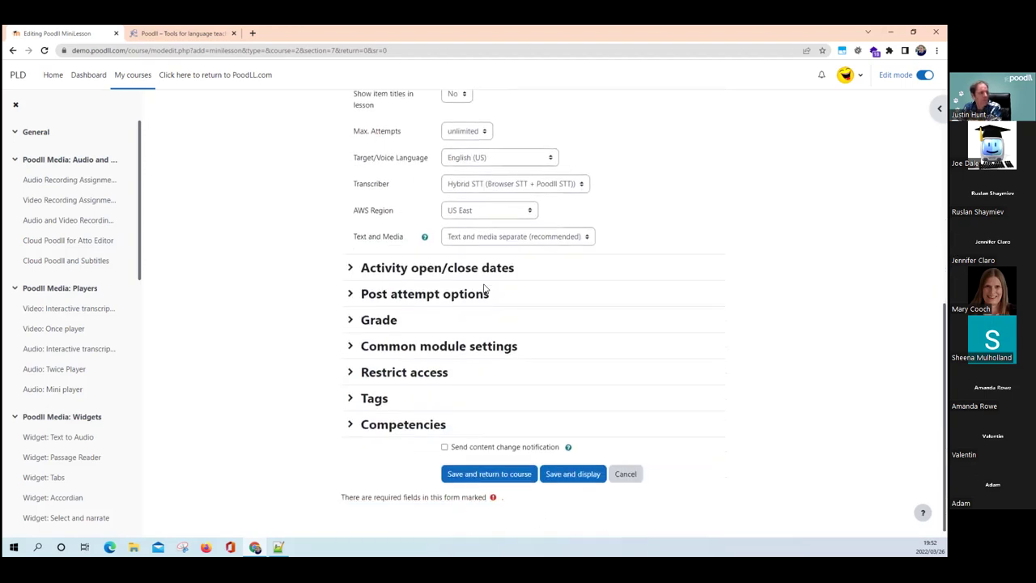
click(558, 464)
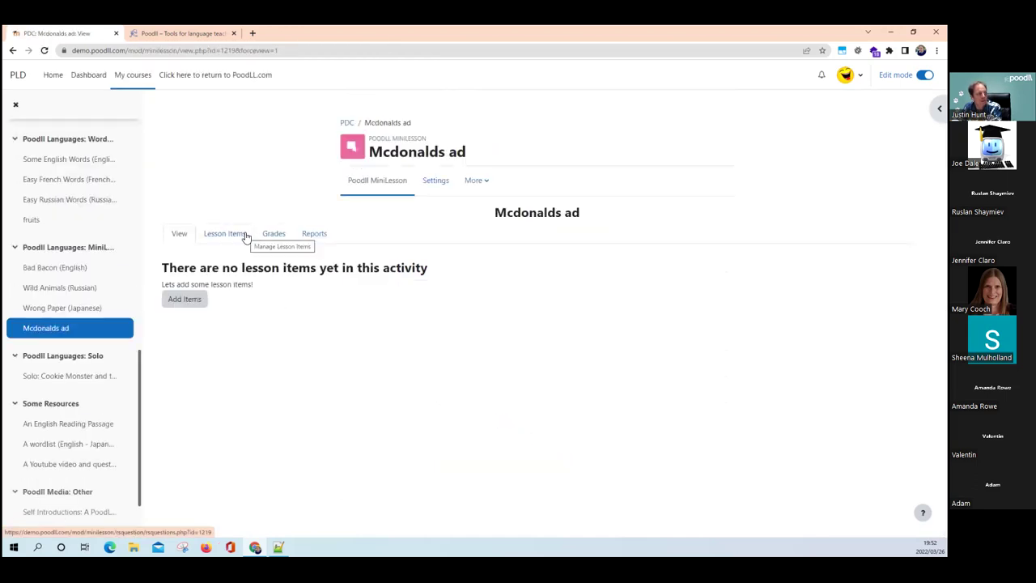
- Start a Content Page lesson item titled "Q1" with the text "Watch the video. You will then answer questions about it"
click(183, 301)
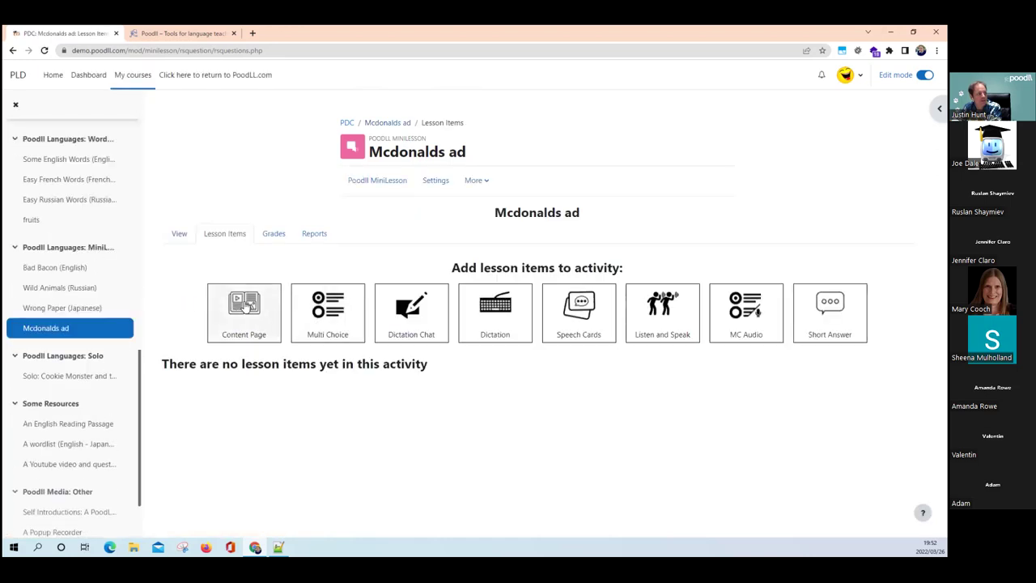
click(249, 317)
drag(431, 146, 348, 142)
text(C1)
click(400, 172)
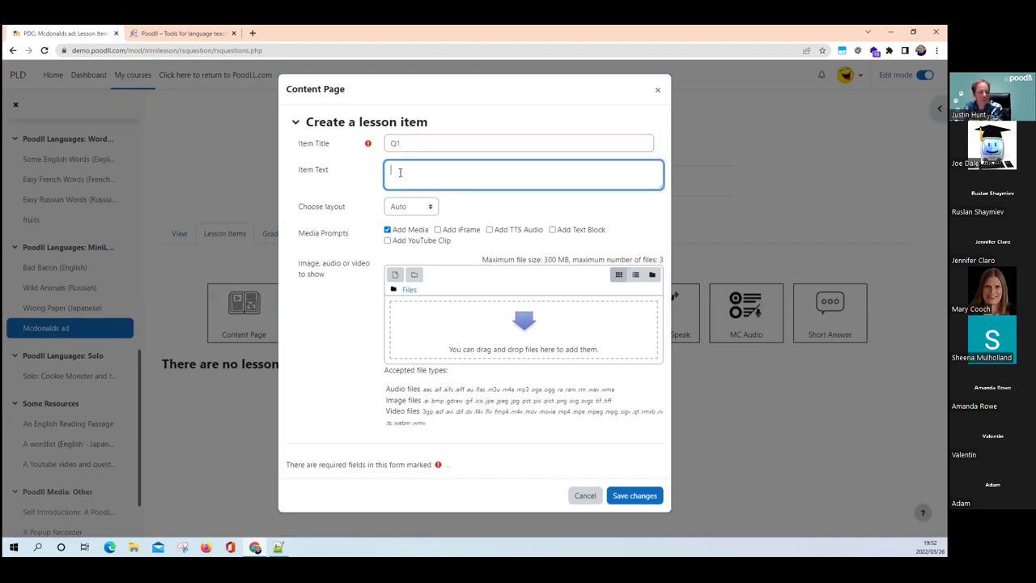
text(Watch the )
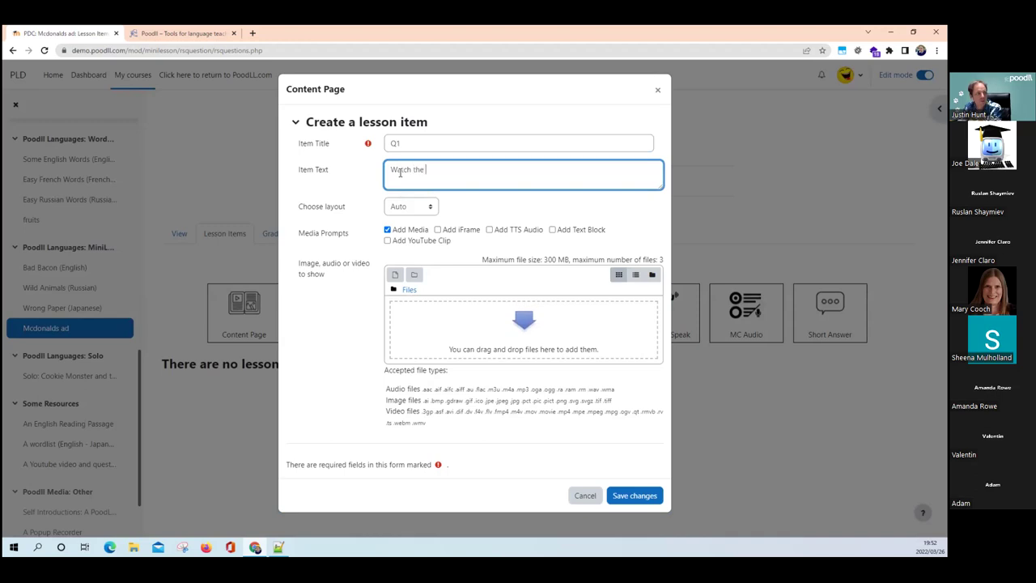
text(video. You will then a)
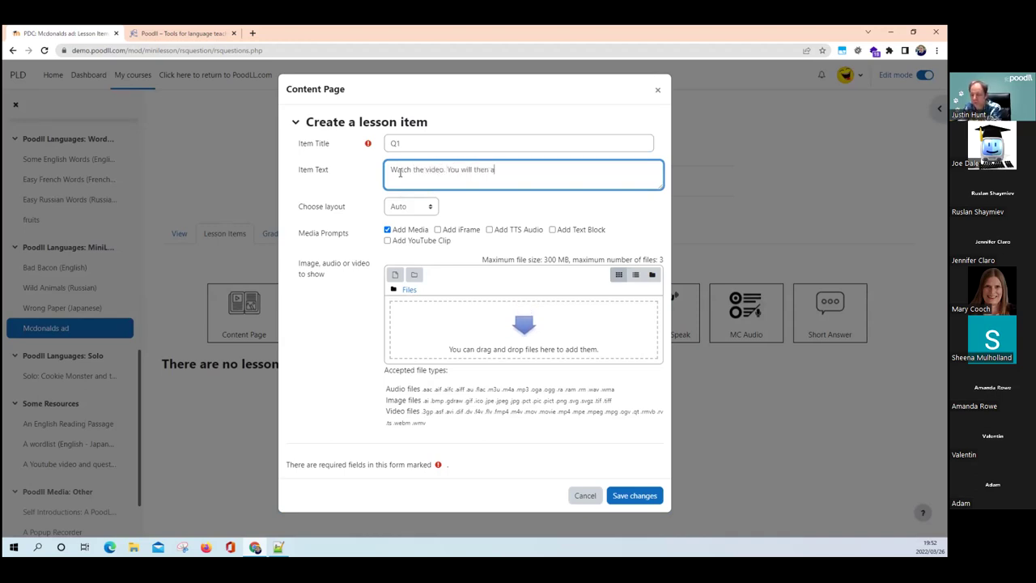
text(nswer questions about it)
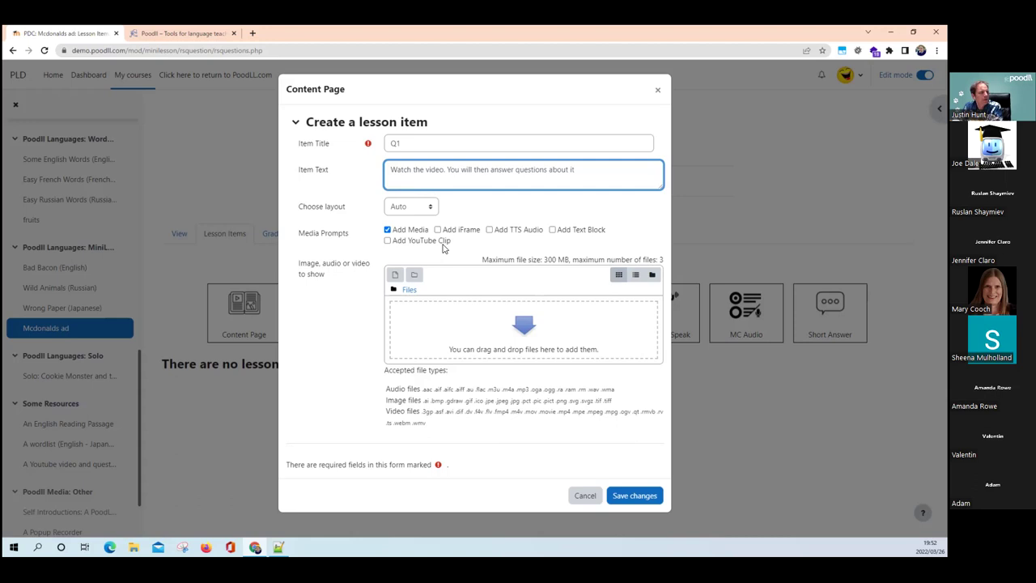
- Replace the item's media prompt with a YouTube clip using video ID p3x4iaONpX0, save the item and preview it
click(388, 230)
click(388, 241)
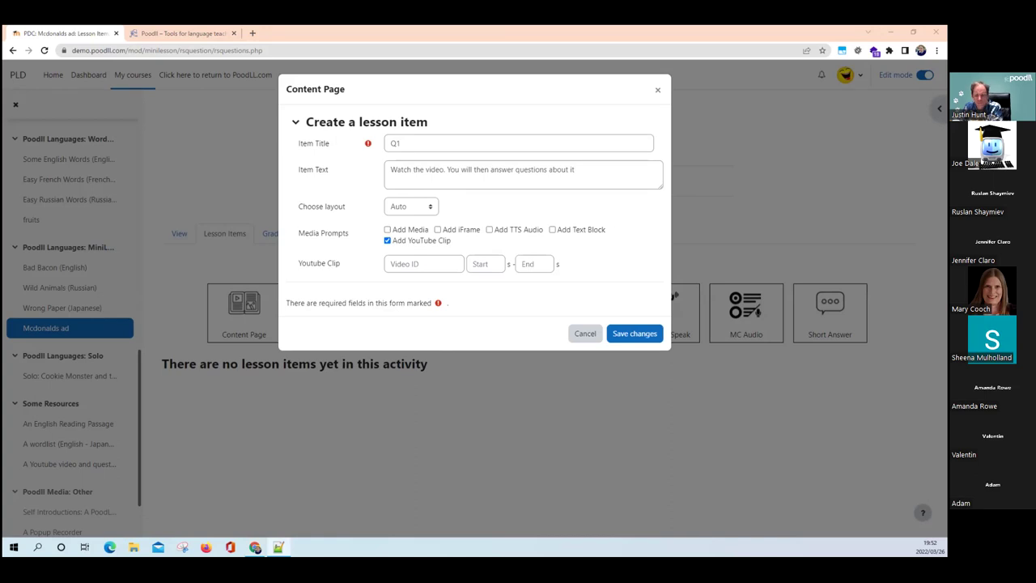
click(444, 263)
text(p3x4iaONpX0)
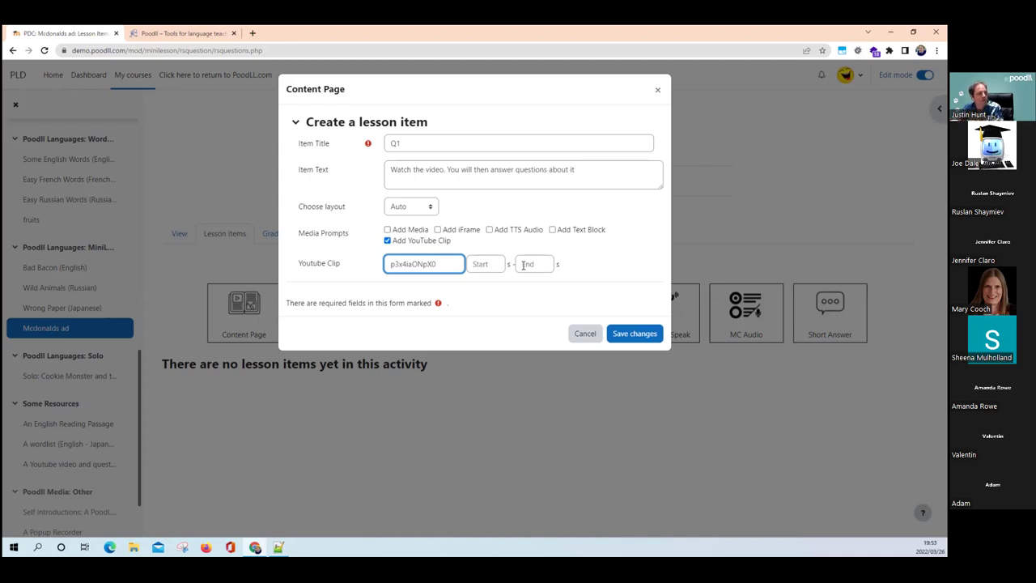
click(621, 334)
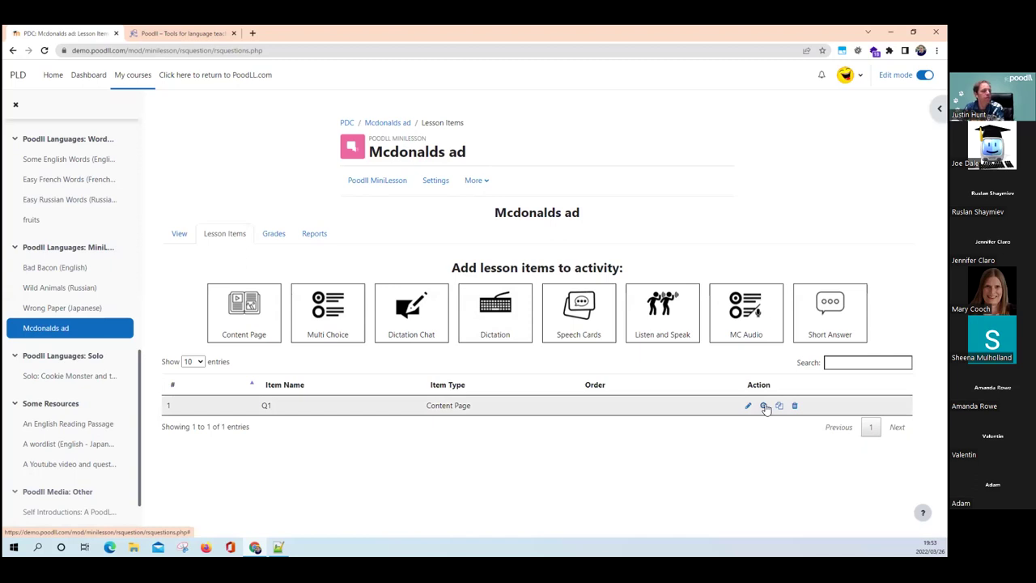
click(763, 406)
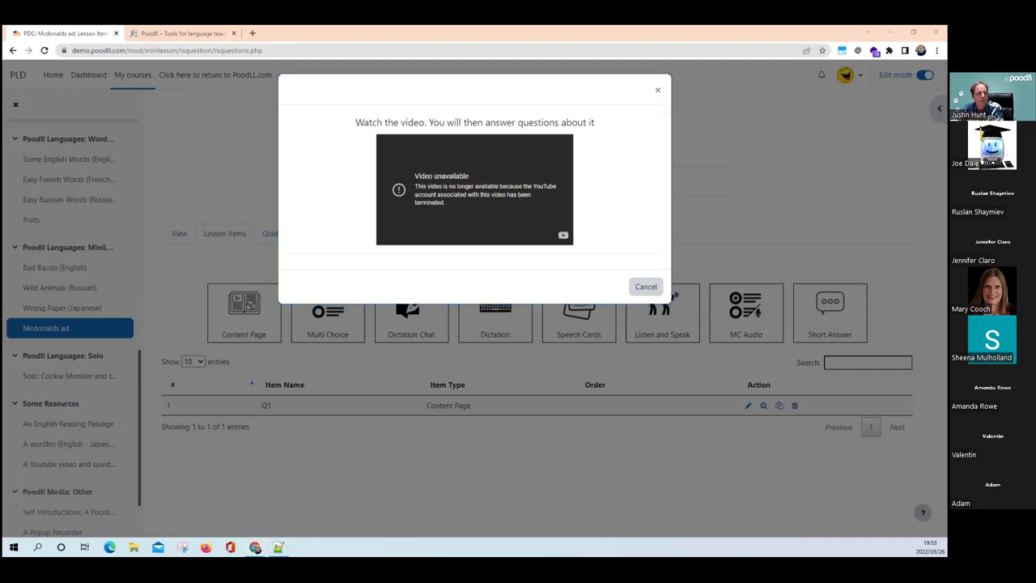
- Open youtube.com in a new browser tab and search for "korean mcdonalds ad"
click(252, 33)
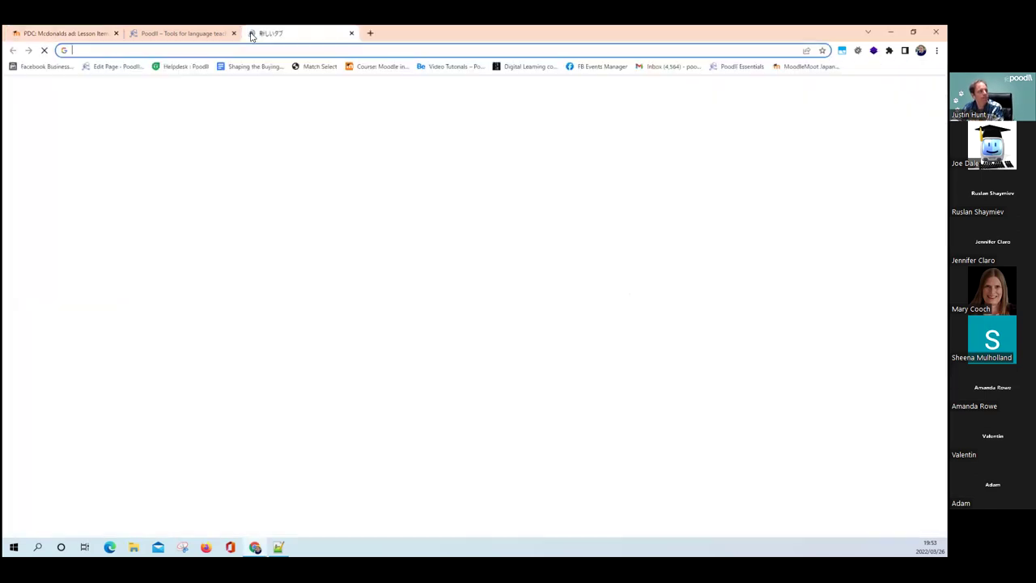
text(yout)
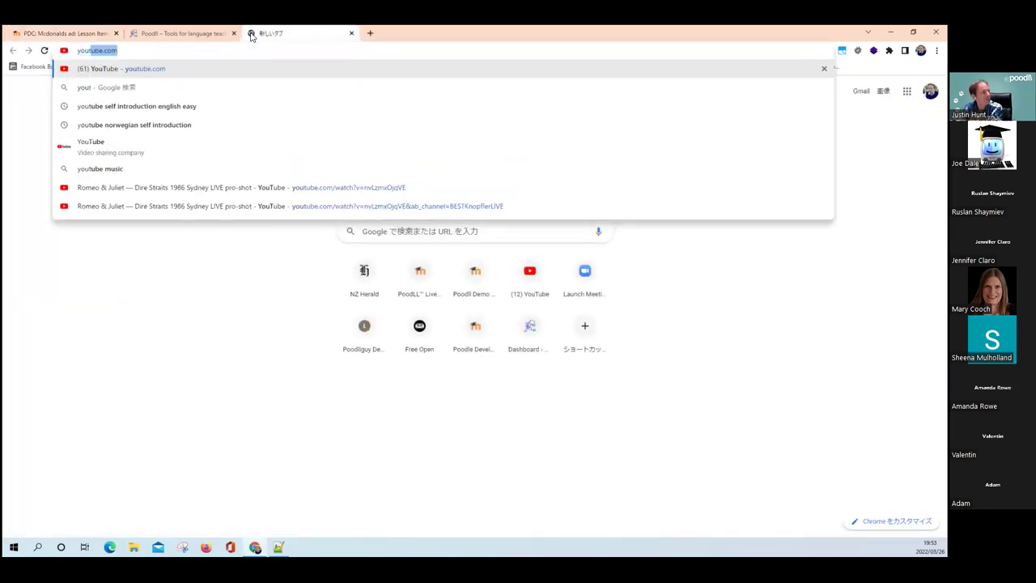
text(ube.com)
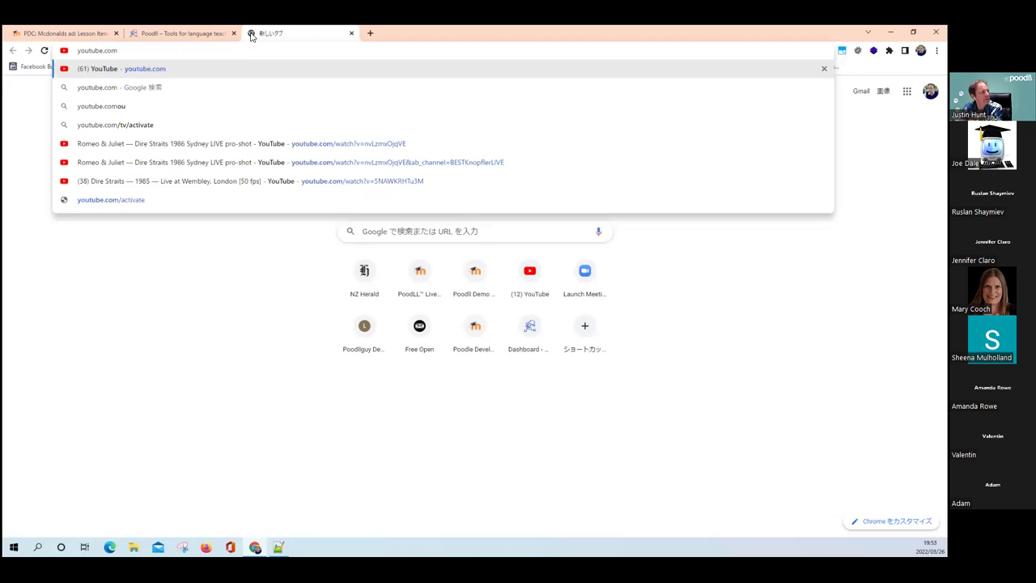
key(Return)
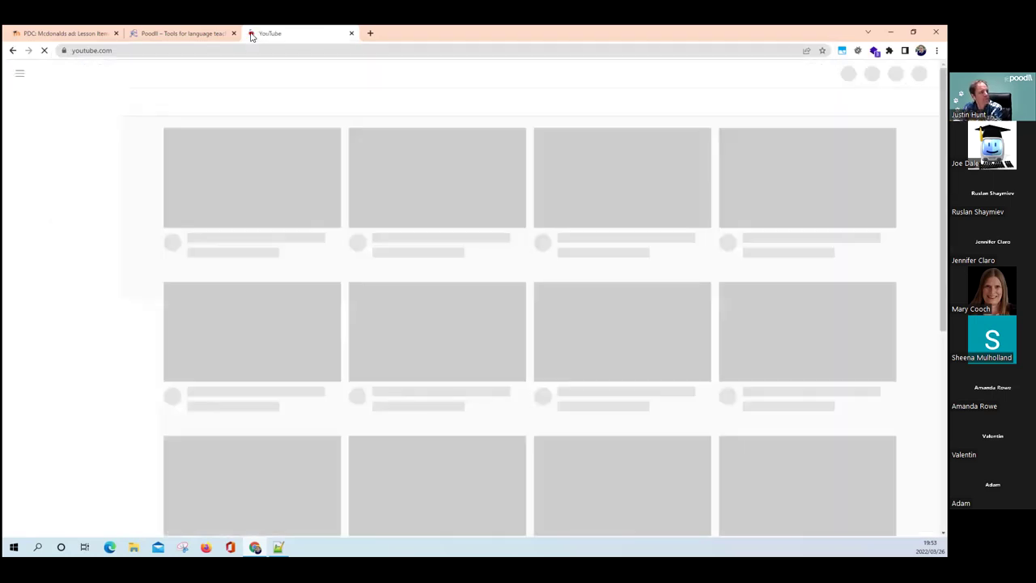
click(361, 74)
text(korean)
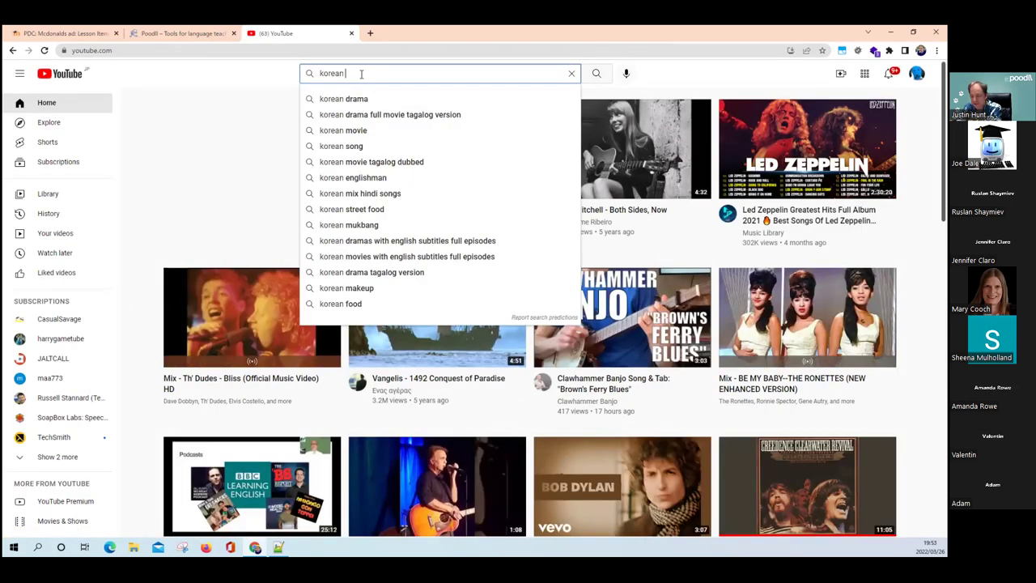
text(mcdonalds)
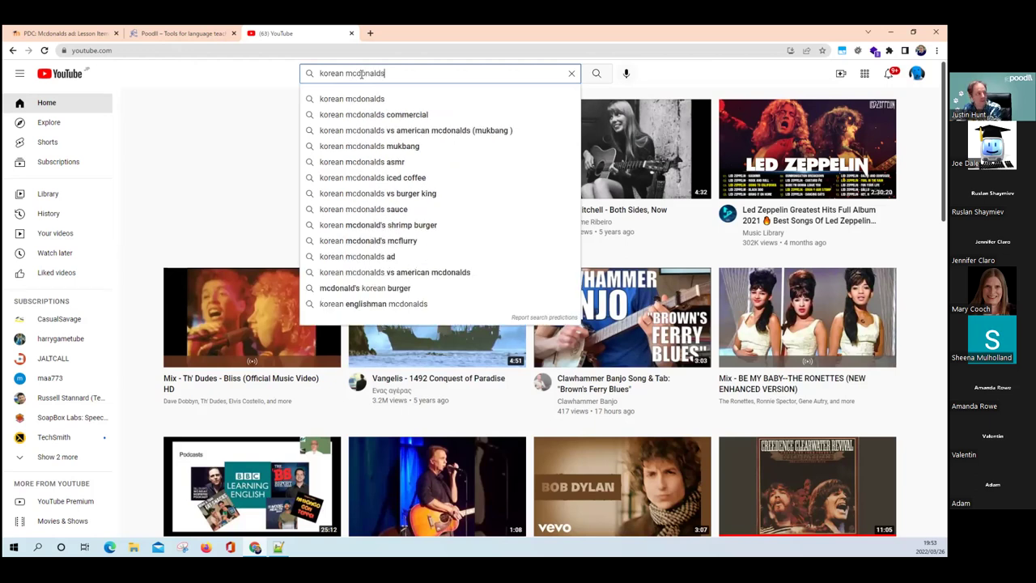
text( ad)
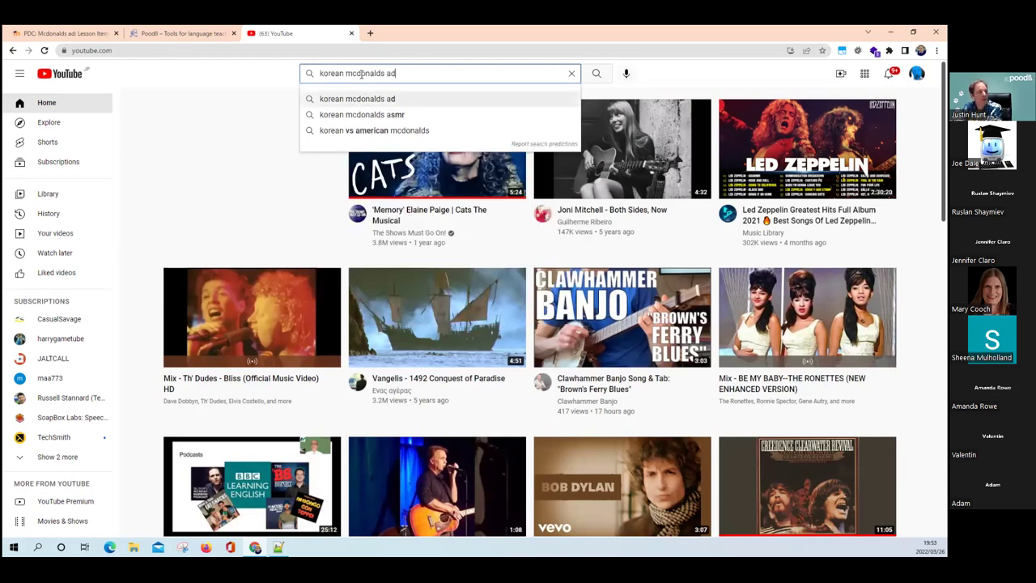
key(Return)
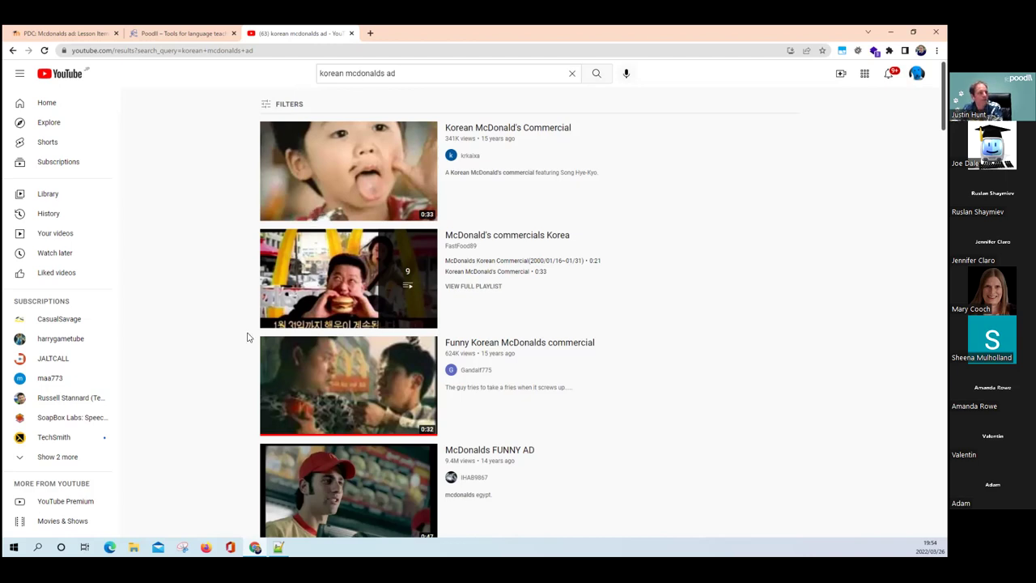
- Open the "Funny Korean McDonalds commercial" video and cut its video ID from the page address
click(356, 374)
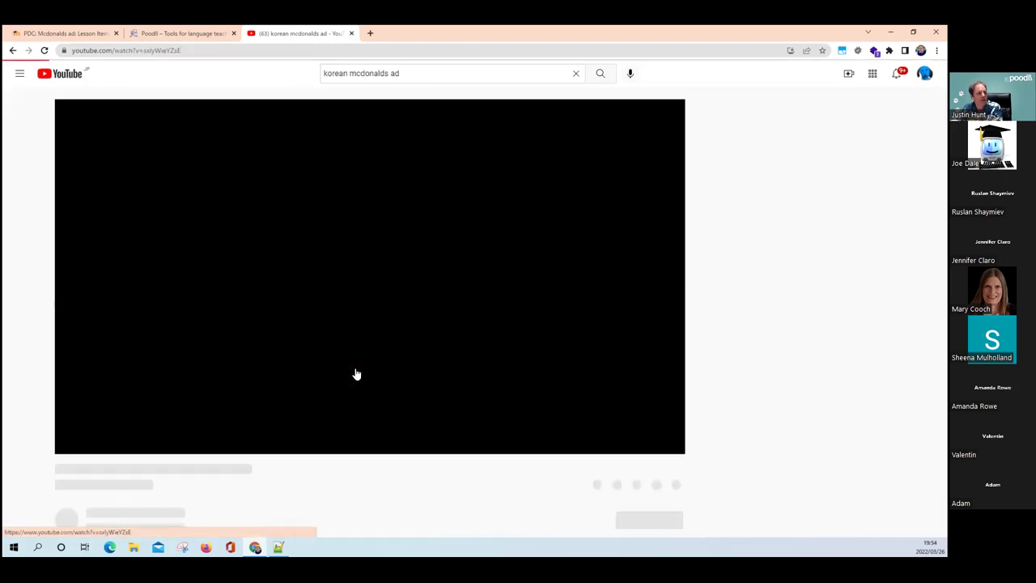
drag(144, 50, 195, 50)
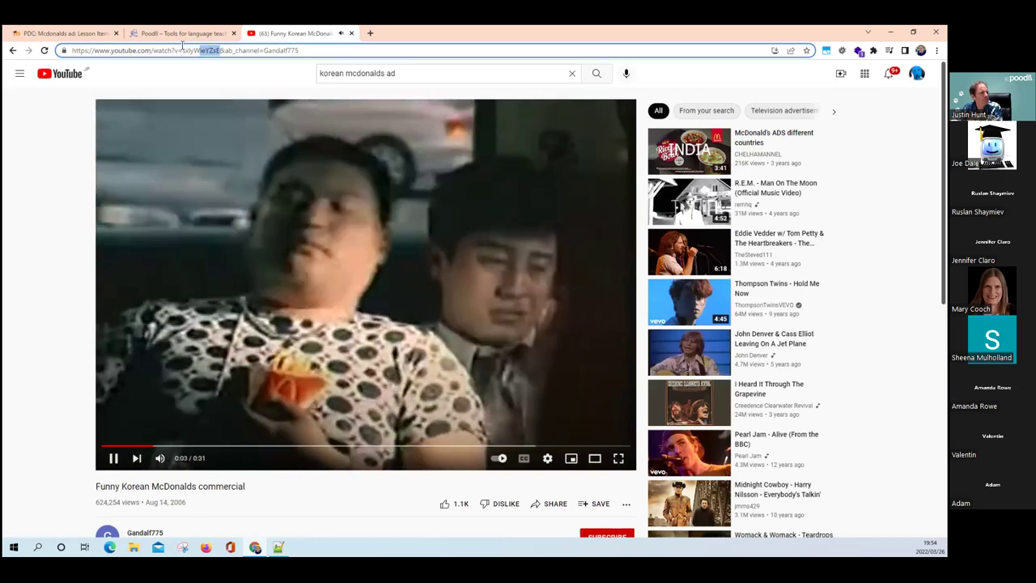
key(BackSpace)
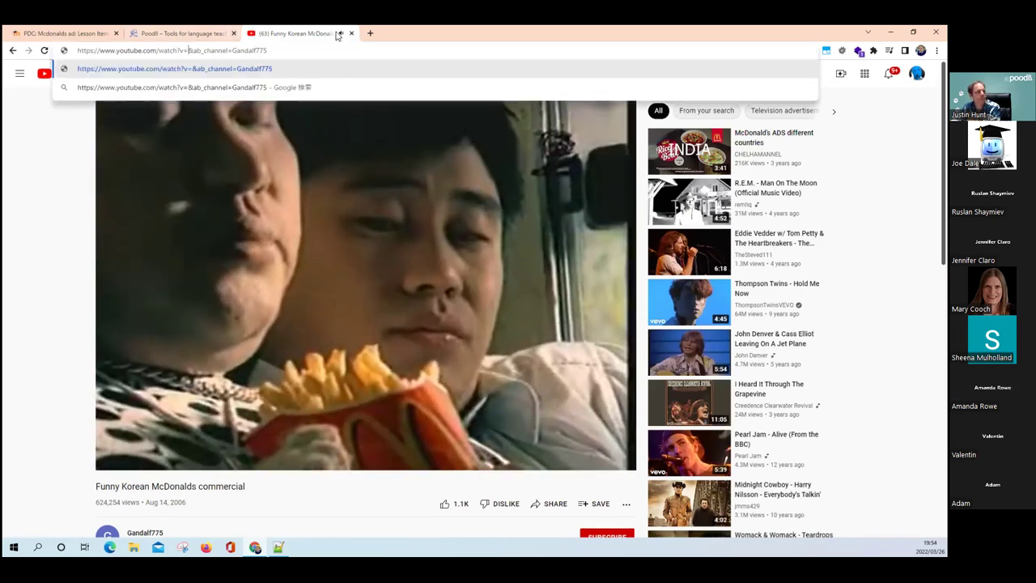
- Replace the Q1 Content Page's YouTube clip ID with the copied ID sxlyWieYZsE, save the item and preview it
key(ctrl+w)
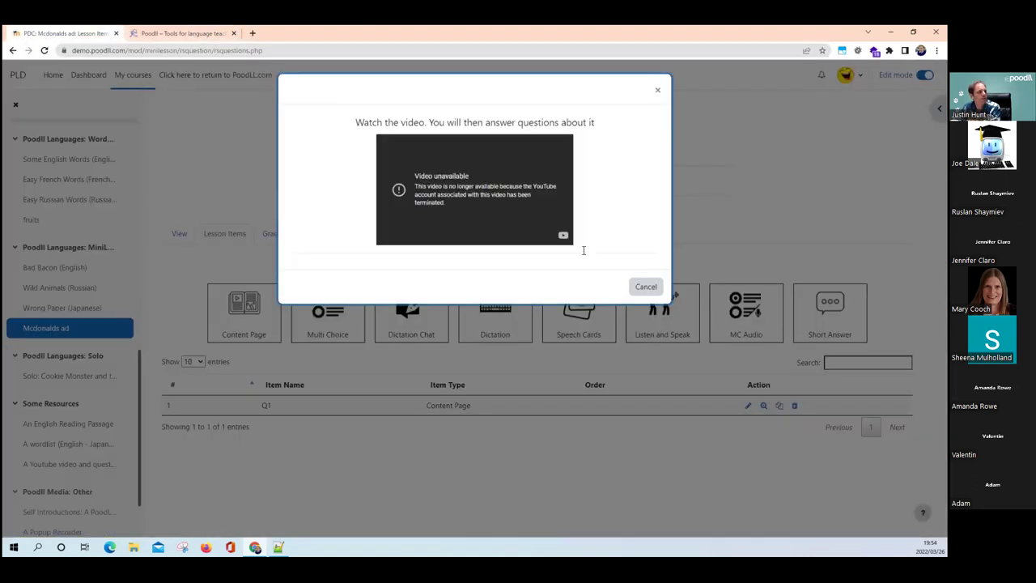
click(645, 285)
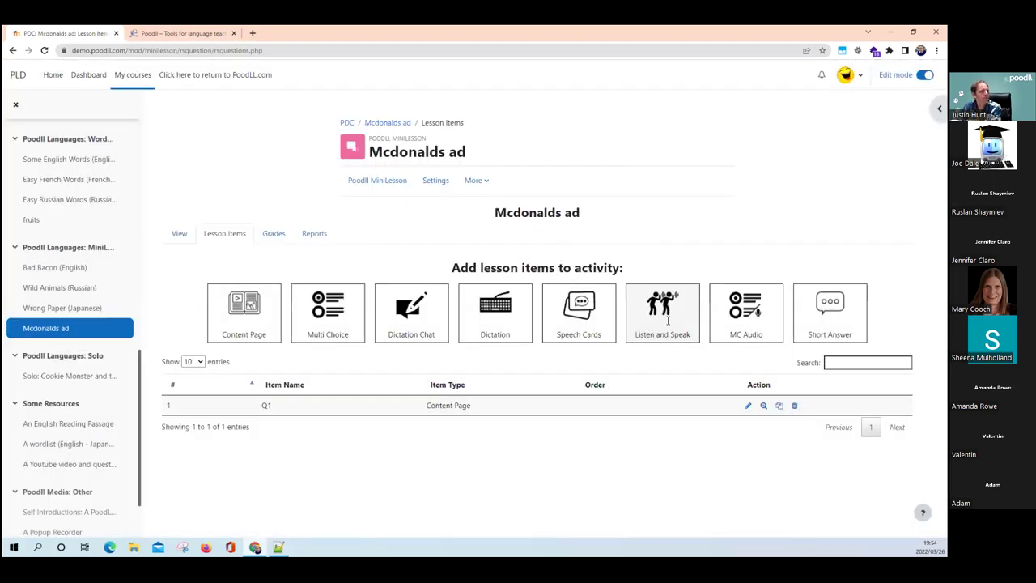
click(748, 405)
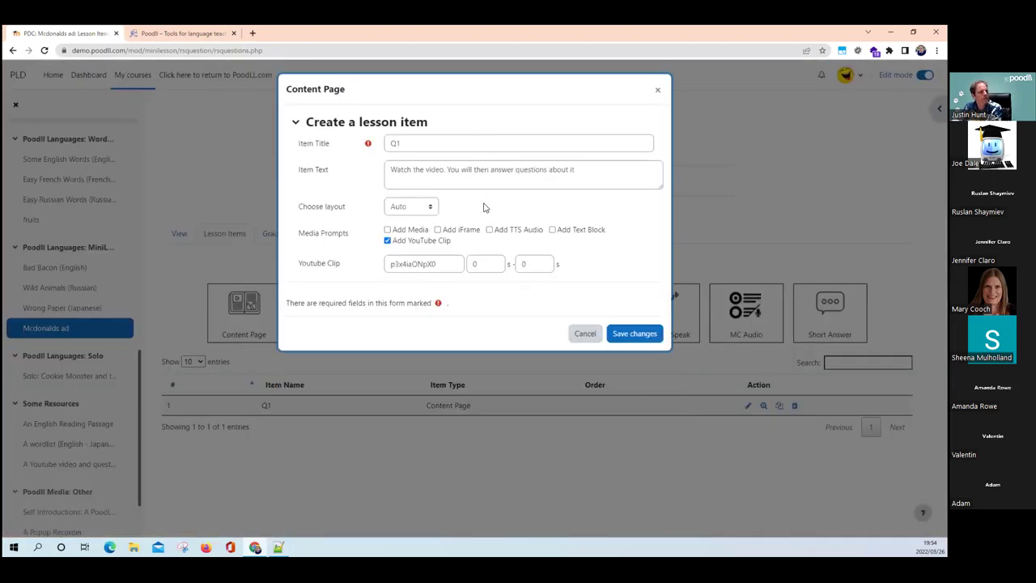
drag(437, 264, 376, 262)
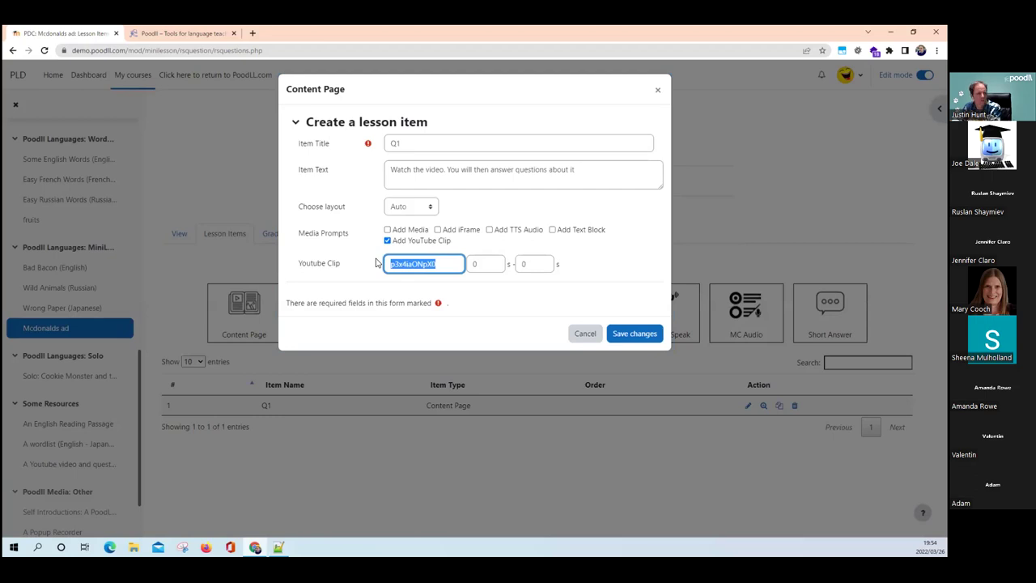
text(sxlyWieYZsE)
click(629, 335)
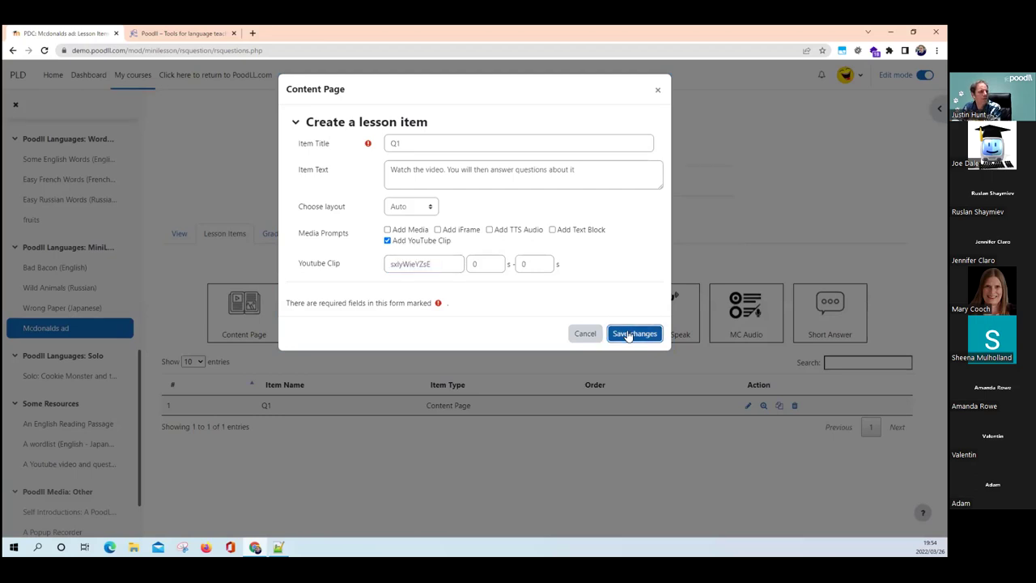
click(762, 405)
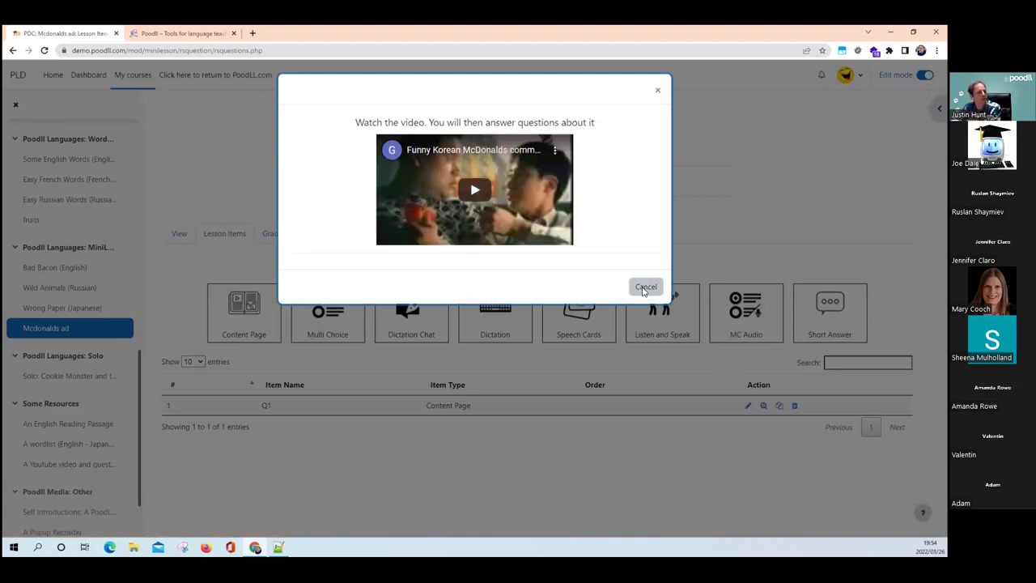
click(645, 287)
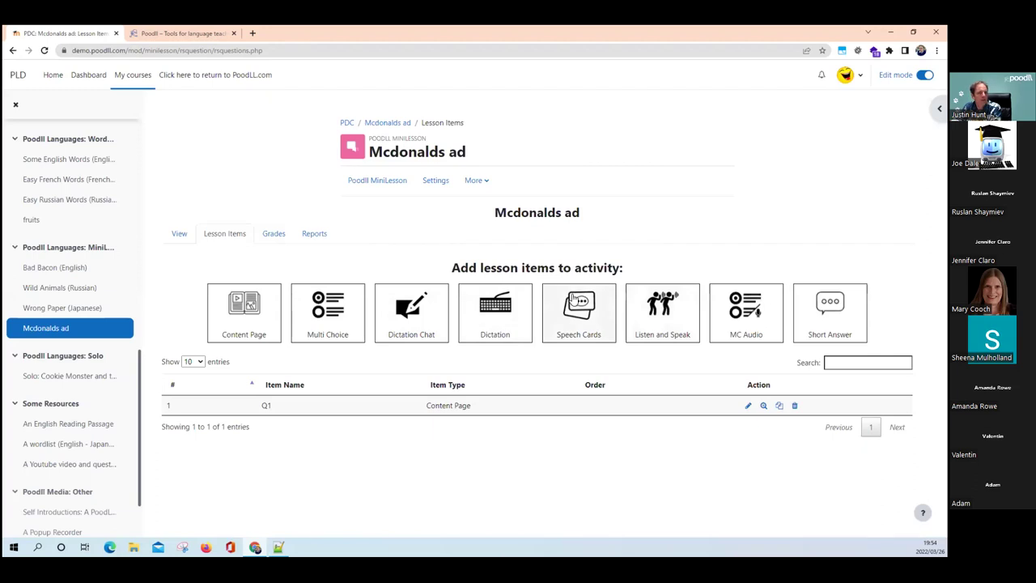
- Start an MC Audio lesson item titled "Q1" with the item text "What was the man eating?"
click(734, 317)
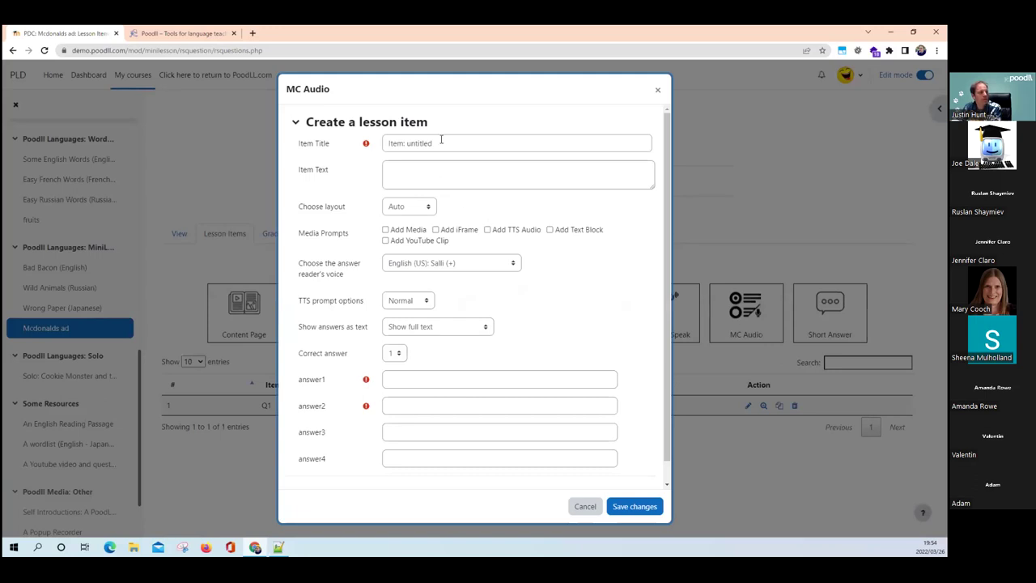
click(587, 506)
click(736, 333)
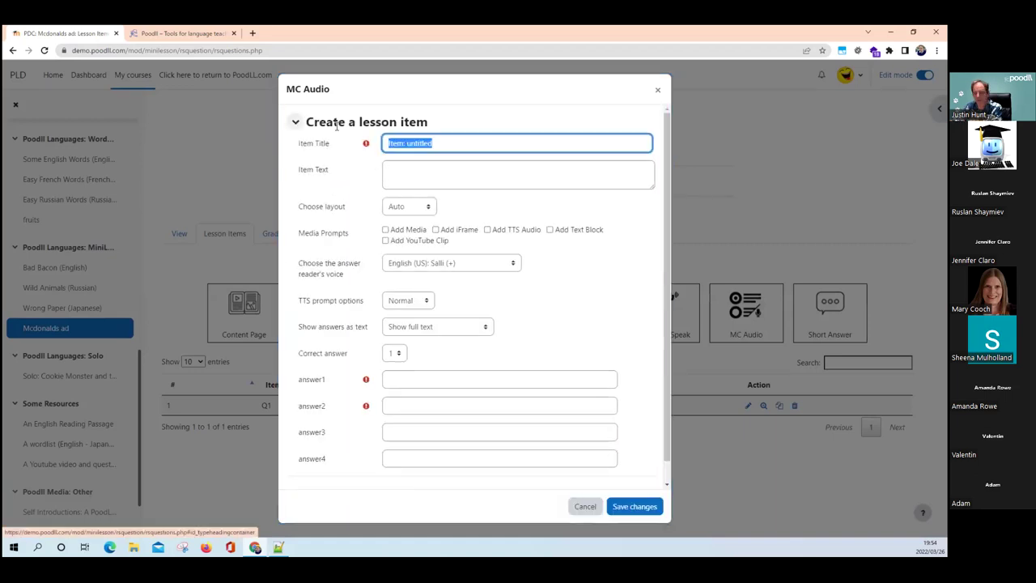
text(G)
text(1)
click(398, 171)
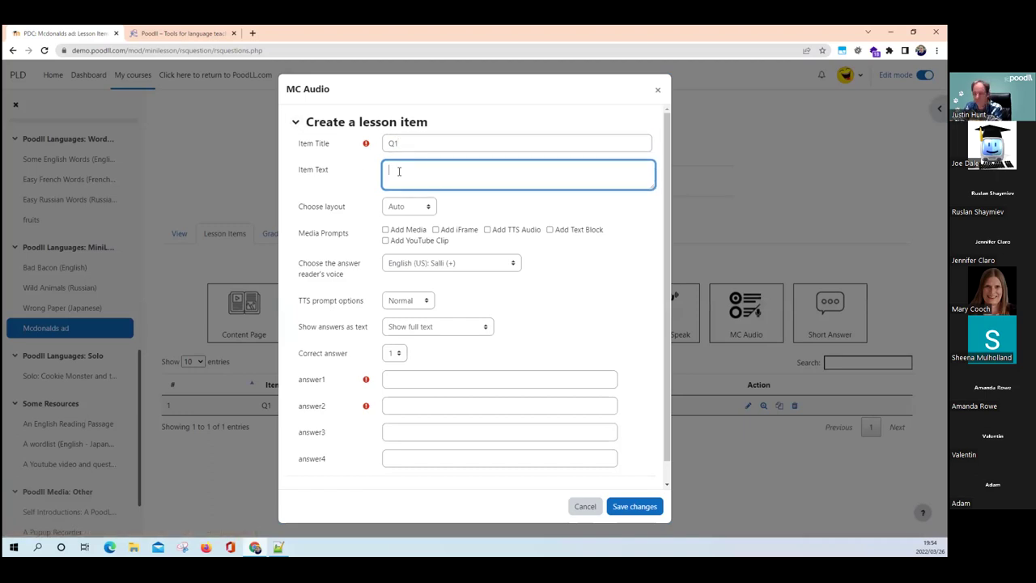
text(Wha)
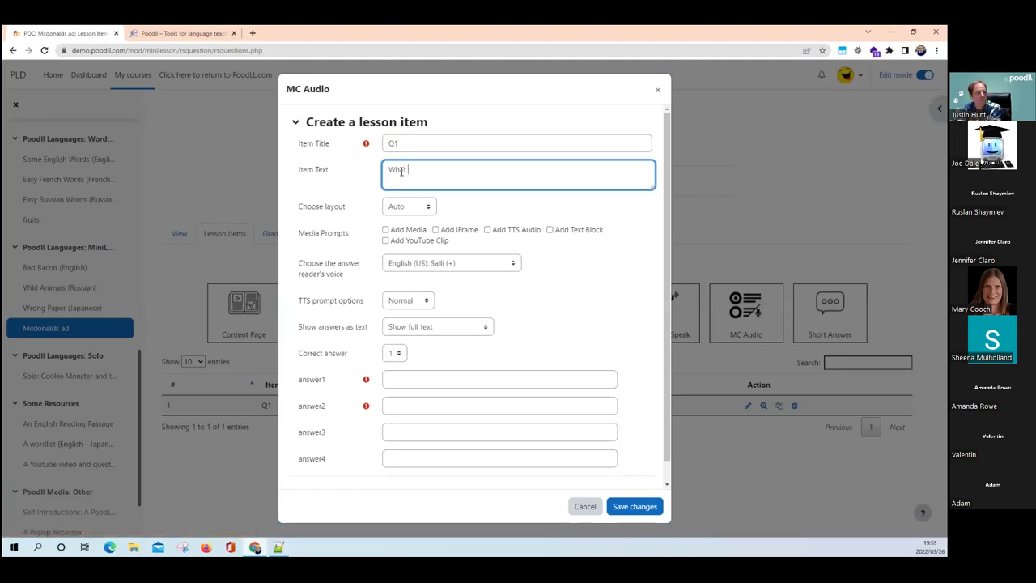
text(t was the)
text( man ea)
text(st)
text(ing?)
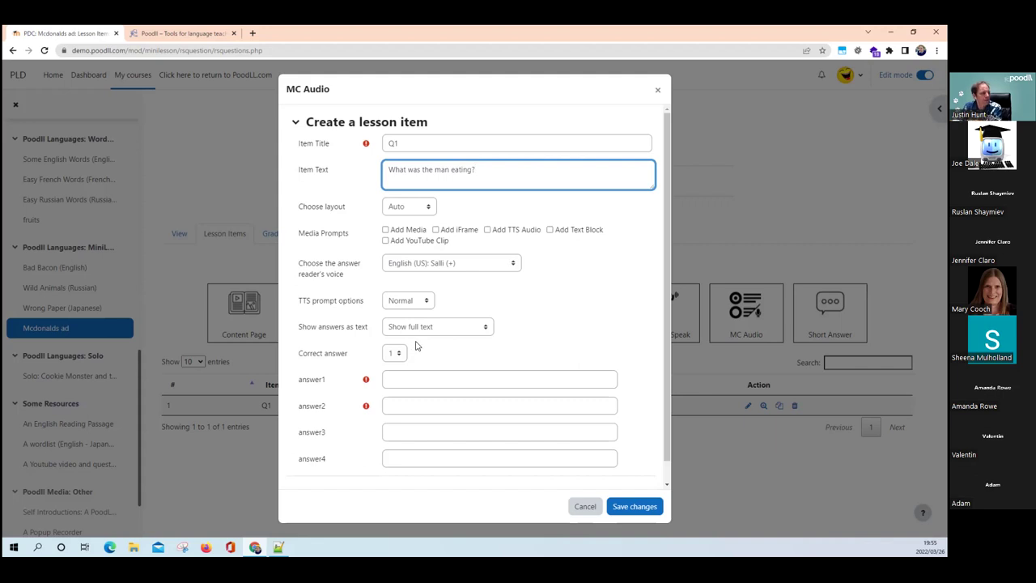
- Enter the answers "Fruit", "Vegetables" and "Potatos", set answer 3 as correct and save the item
click(413, 372)
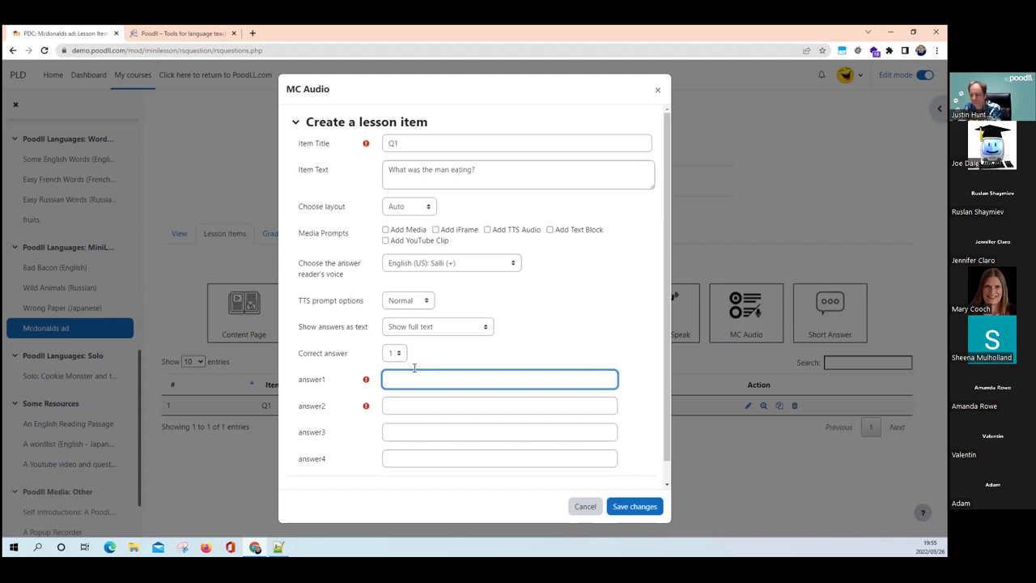
text(Fruit)
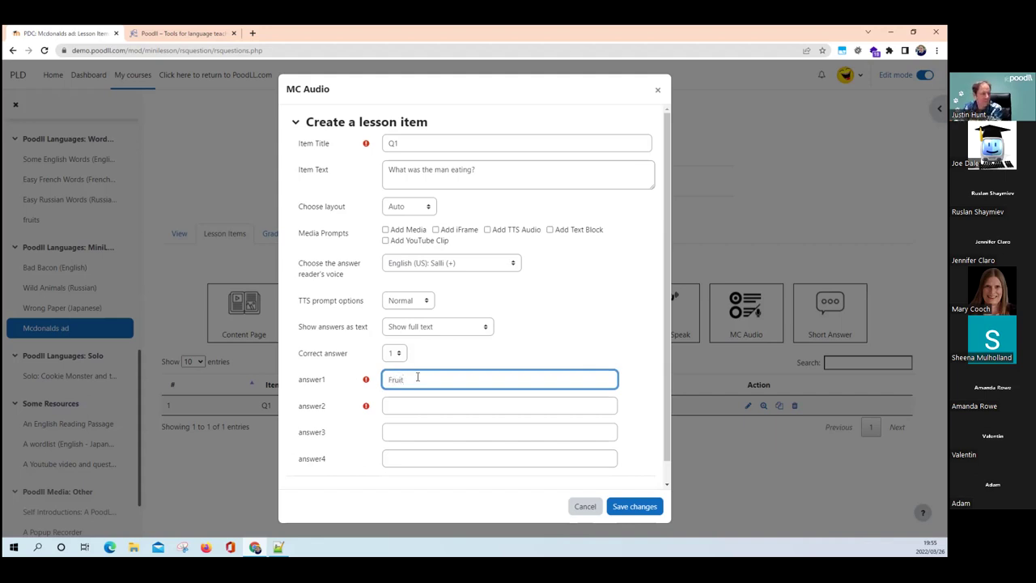
click(408, 411)
text(Vegetables)
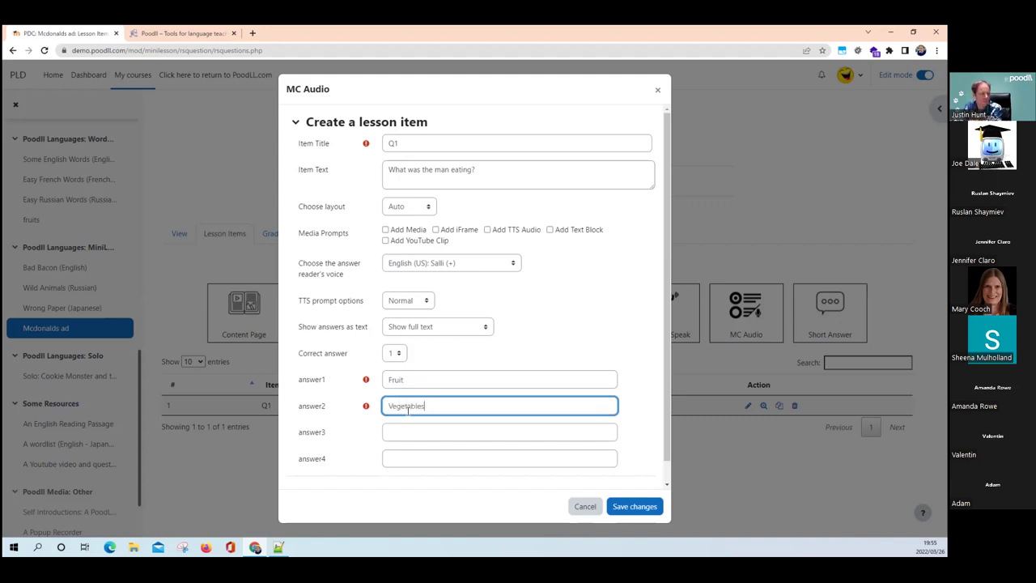
click(412, 432)
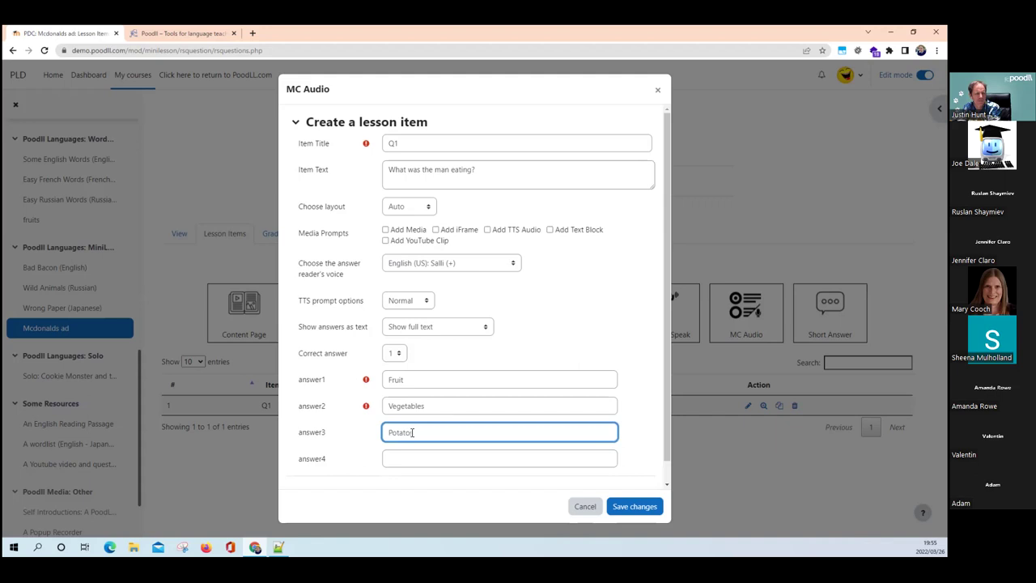
click(398, 356)
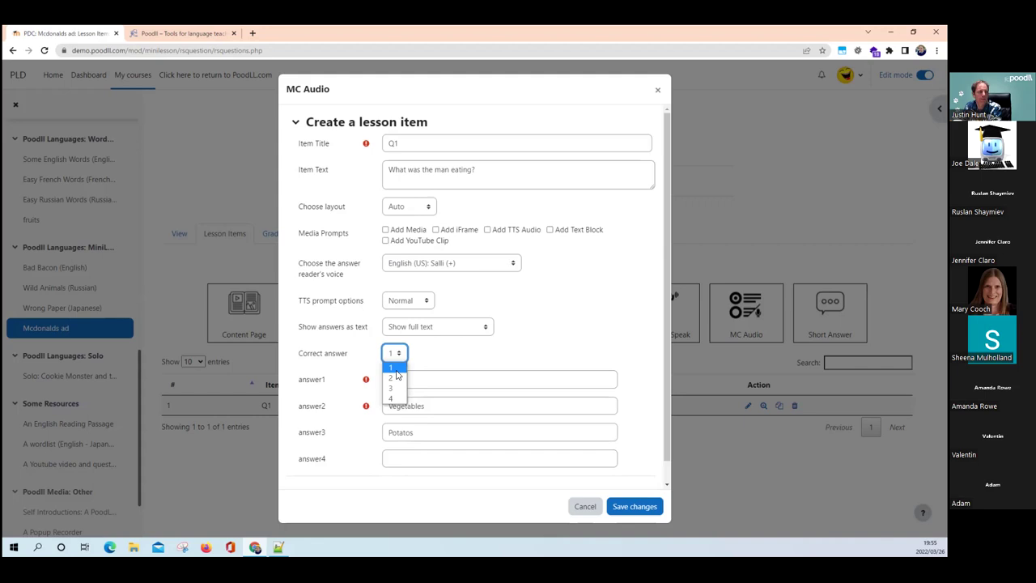
click(399, 389)
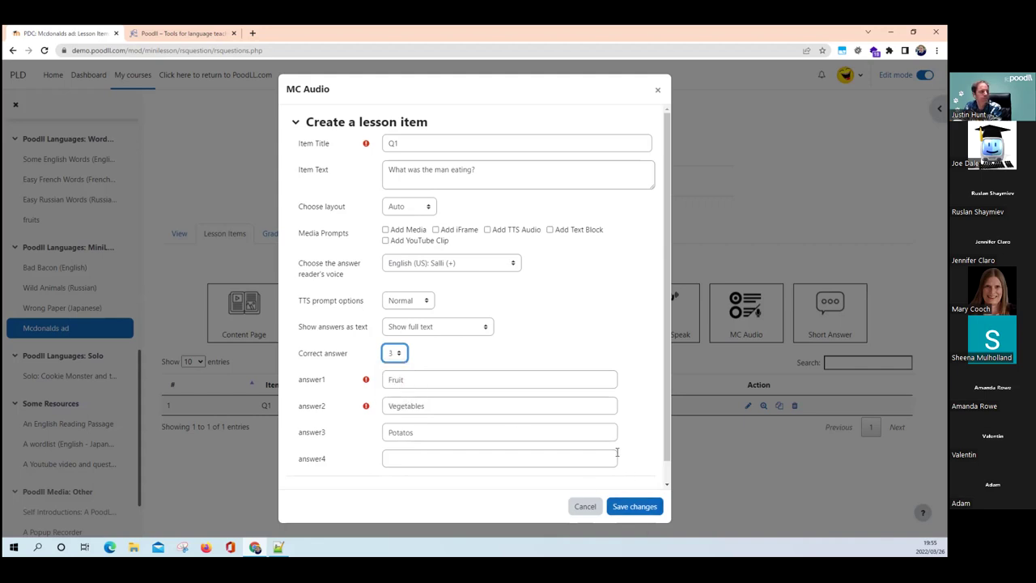
click(626, 504)
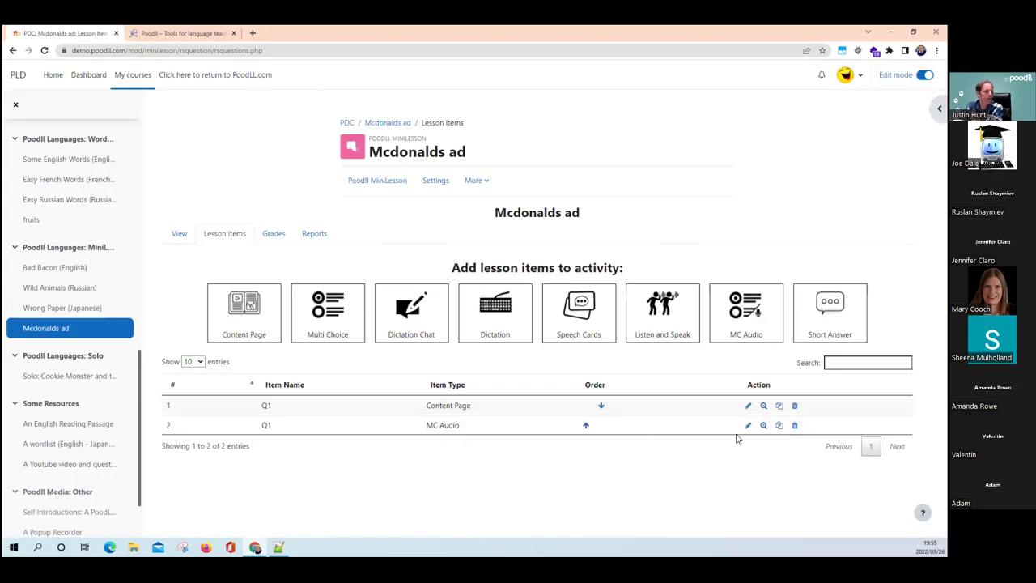
- Preview the MC Audio item and play the spoken audio of all three answers
click(763, 425)
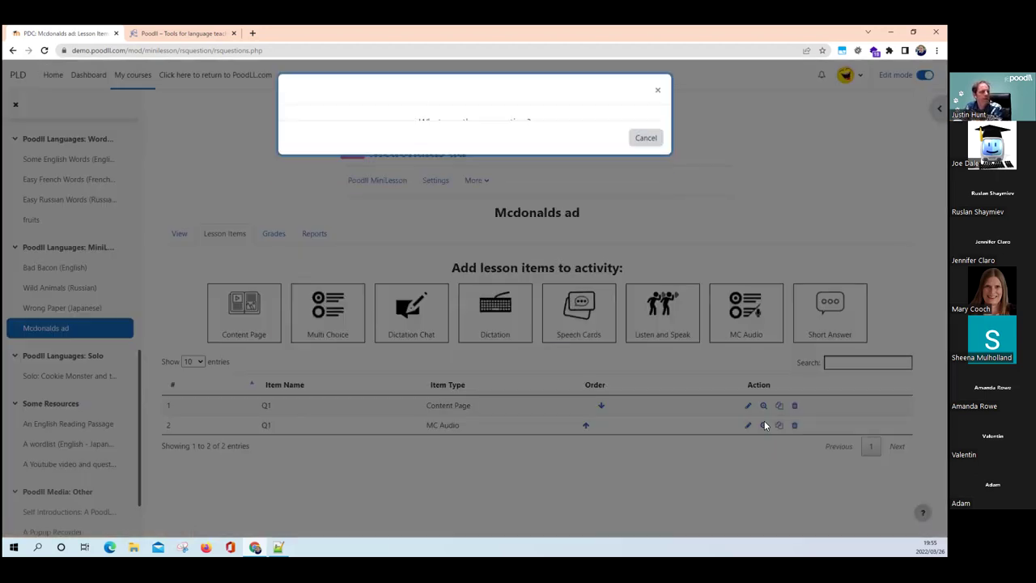
click(301, 151)
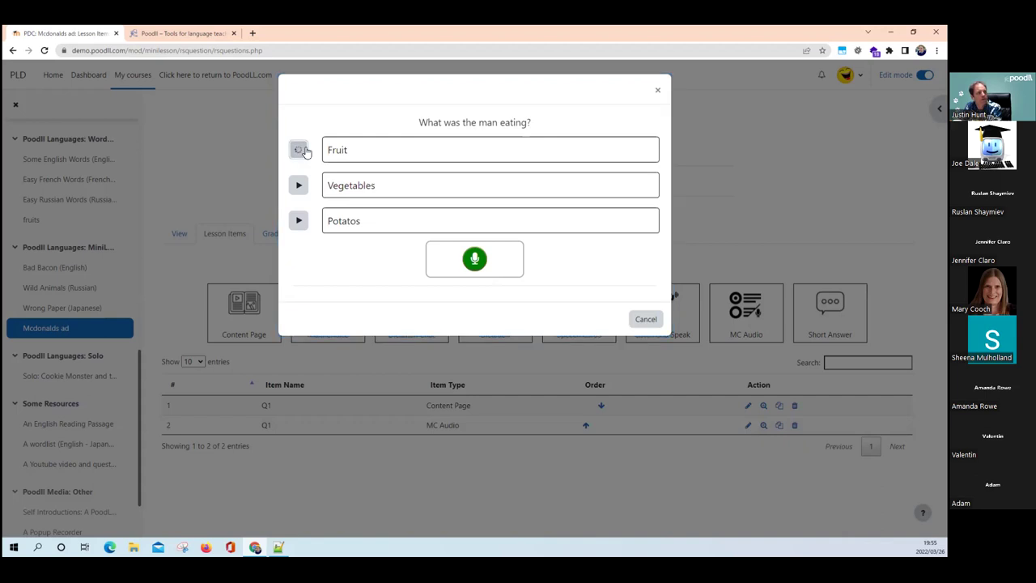
click(301, 186)
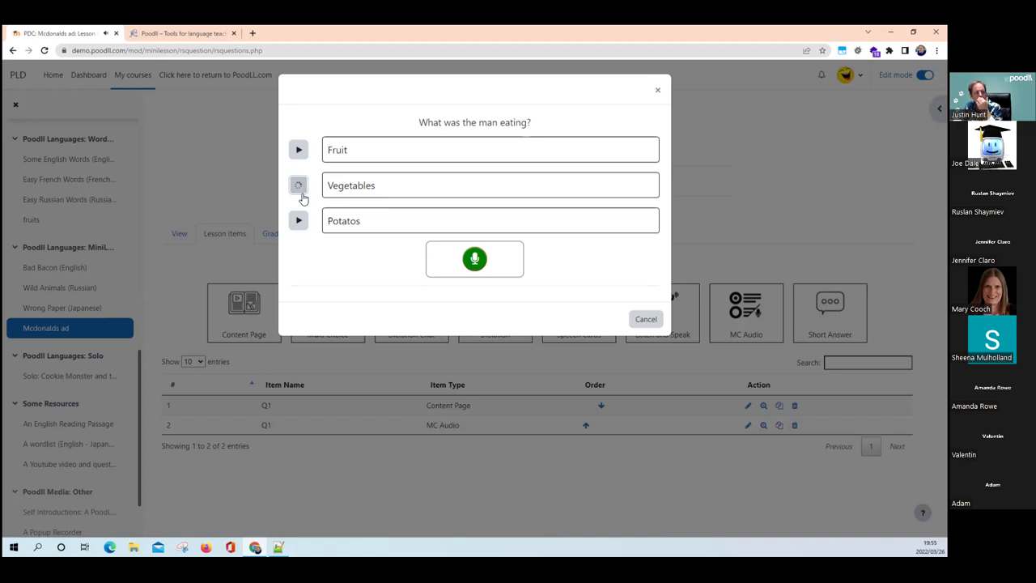
click(304, 212)
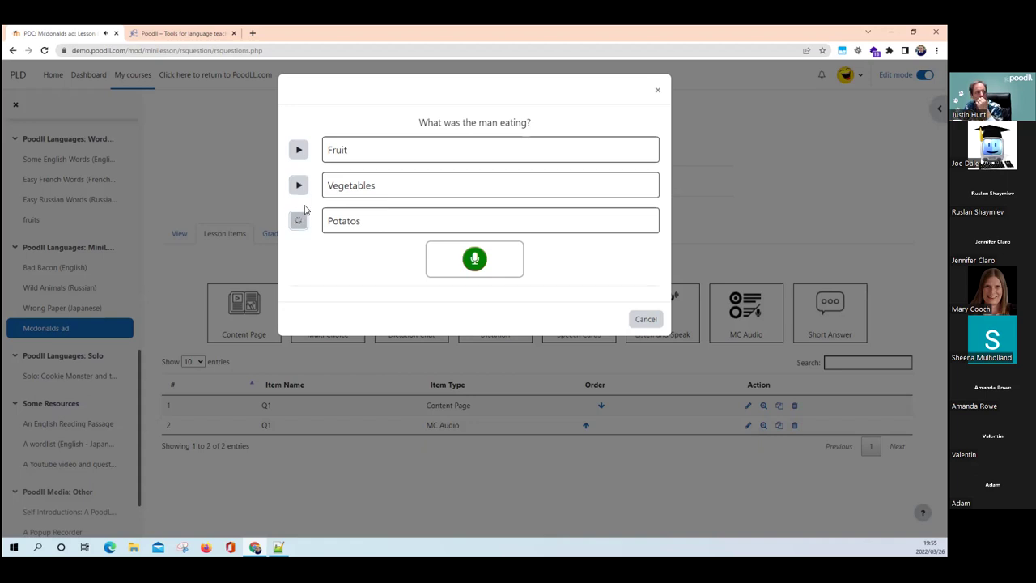
click(644, 319)
- Correct the MC Audio item's third answer to "Potatoes" and save the item
click(747, 425)
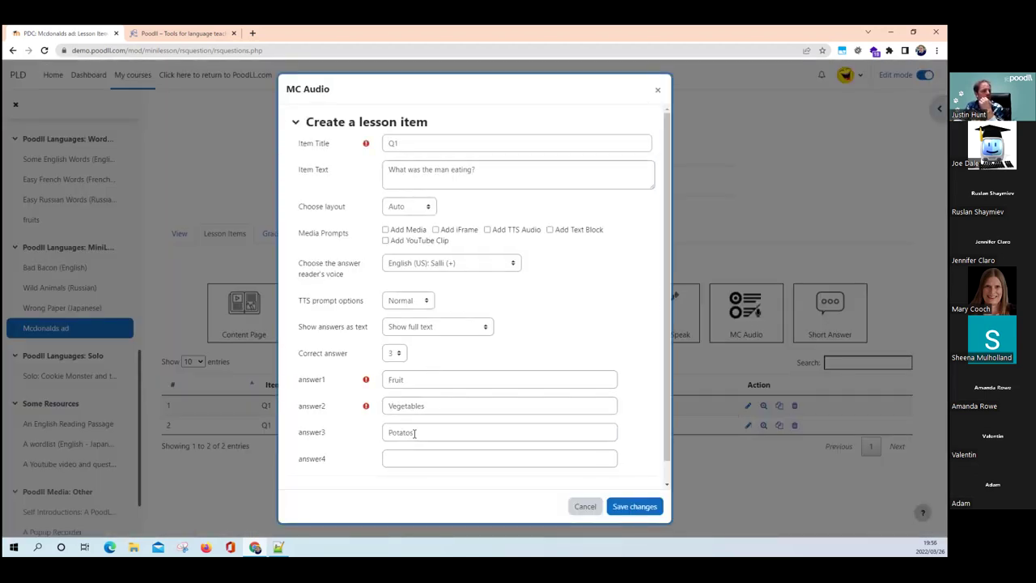
click(414, 433)
text(es)
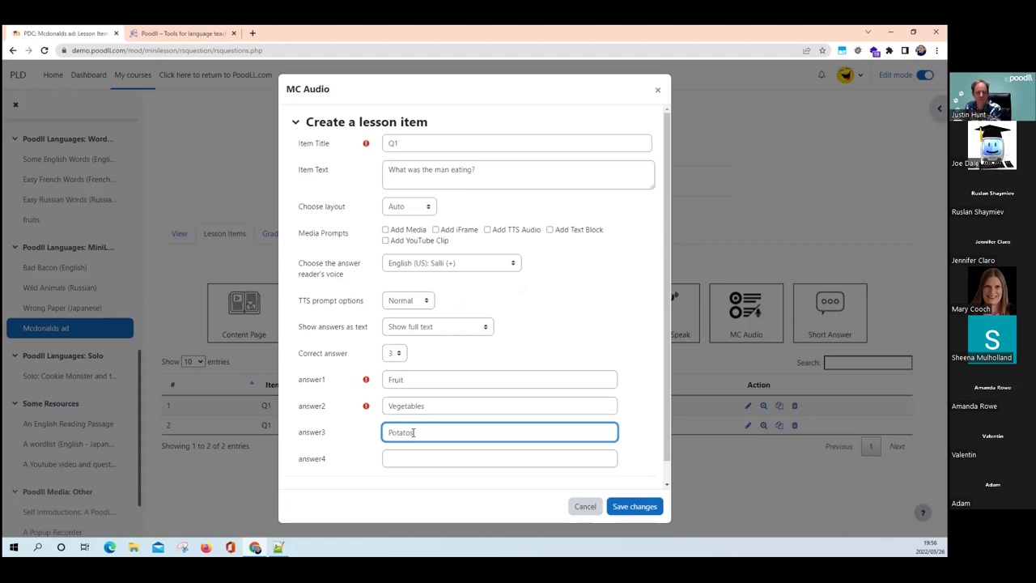
click(644, 508)
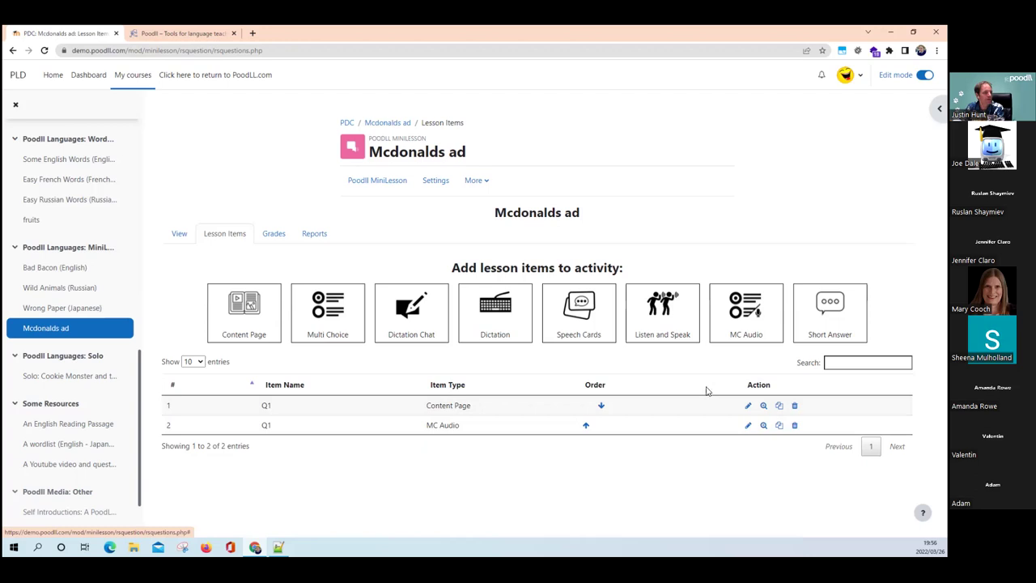
- Preview the MC Audio item again and test it by speaking the answer "Potatoes"
click(763, 425)
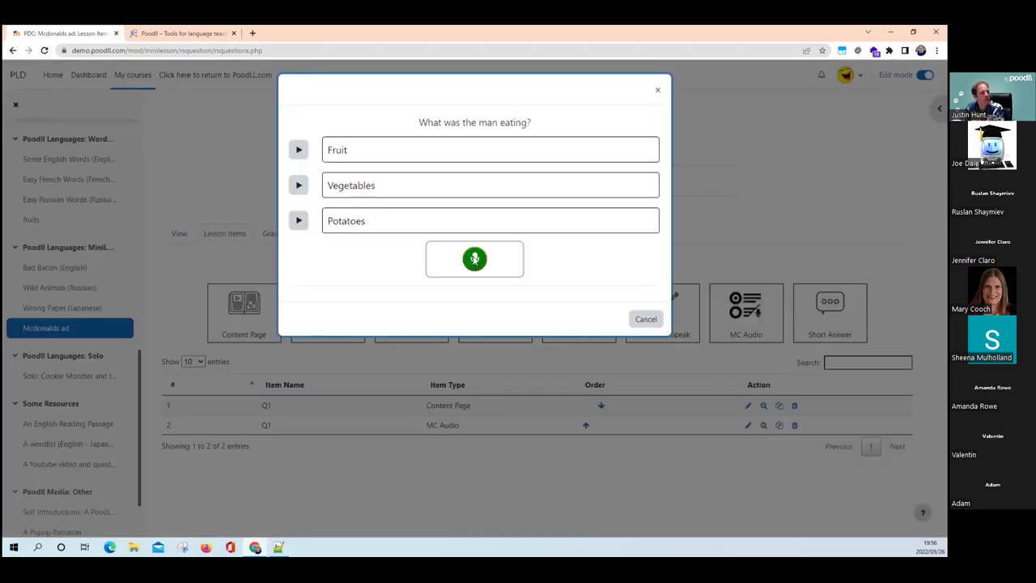
click(475, 260)
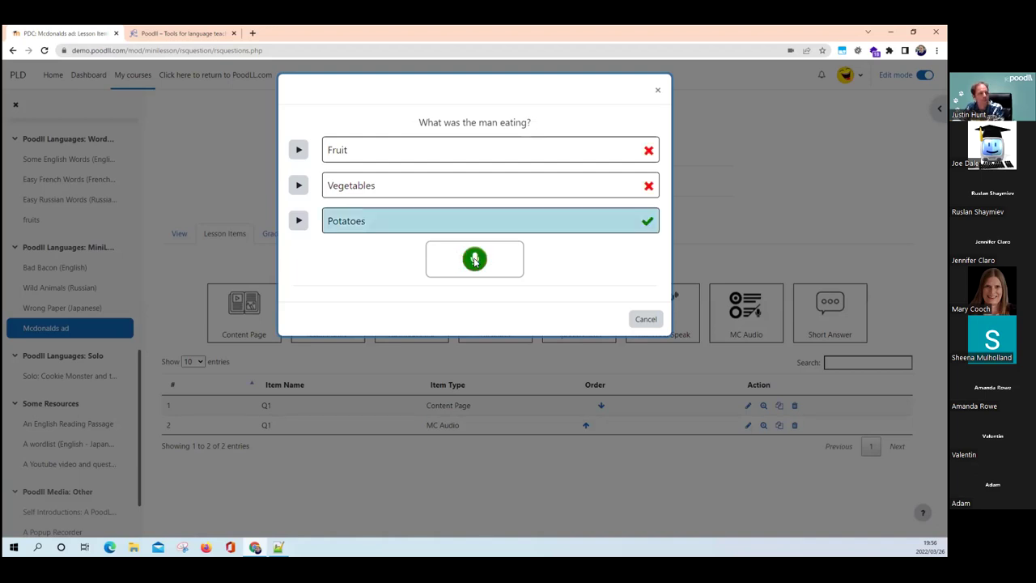
click(648, 319)
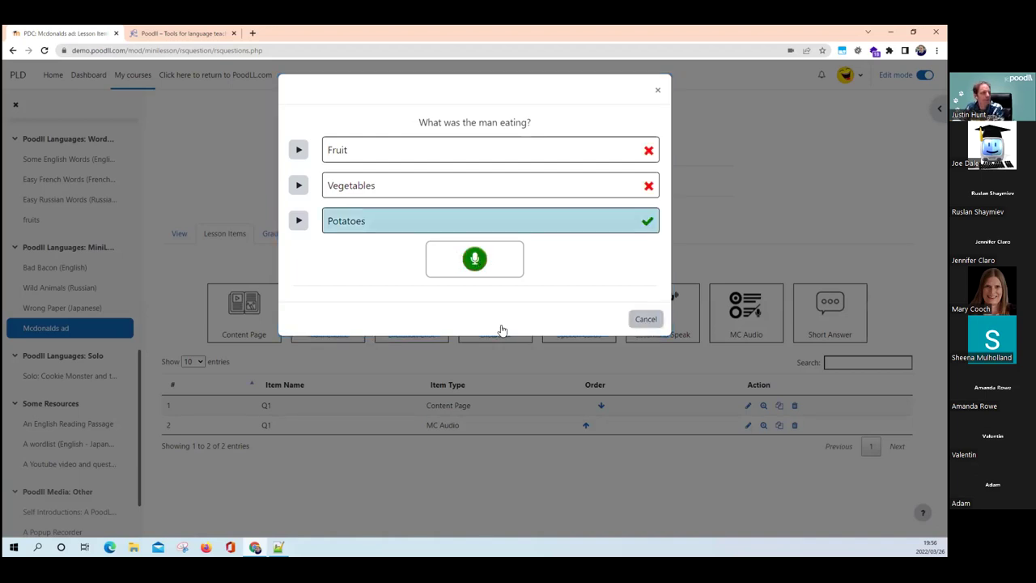
- View the Mcdonalds ad lesson as a learner and go on from the video page to the question page
click(179, 234)
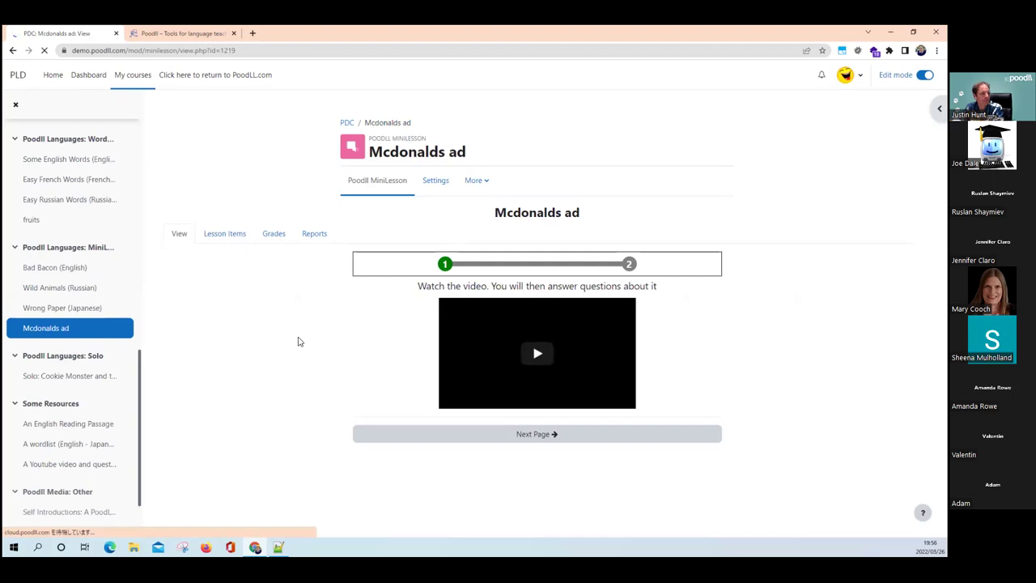
click(536, 430)
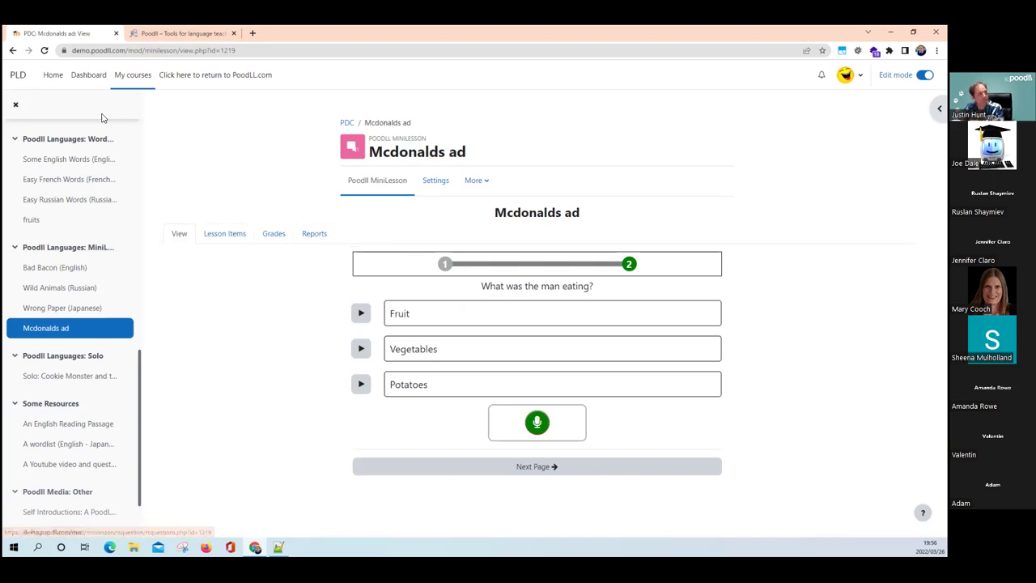
scroll(89, 179, up, 3)
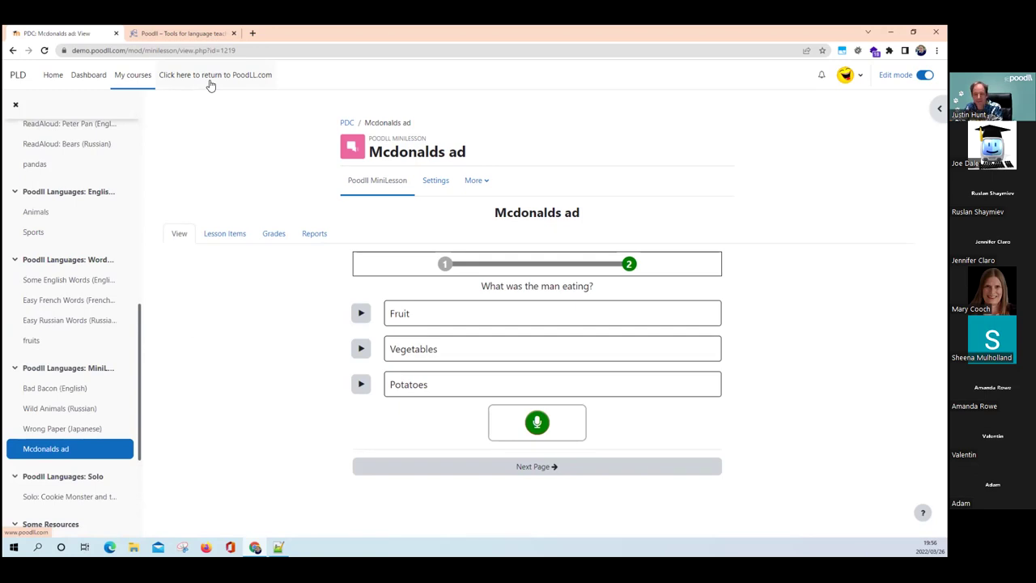
- Switch to the presentation slideshow and advance to the Poodll Solo slide
key(alt+Tab)
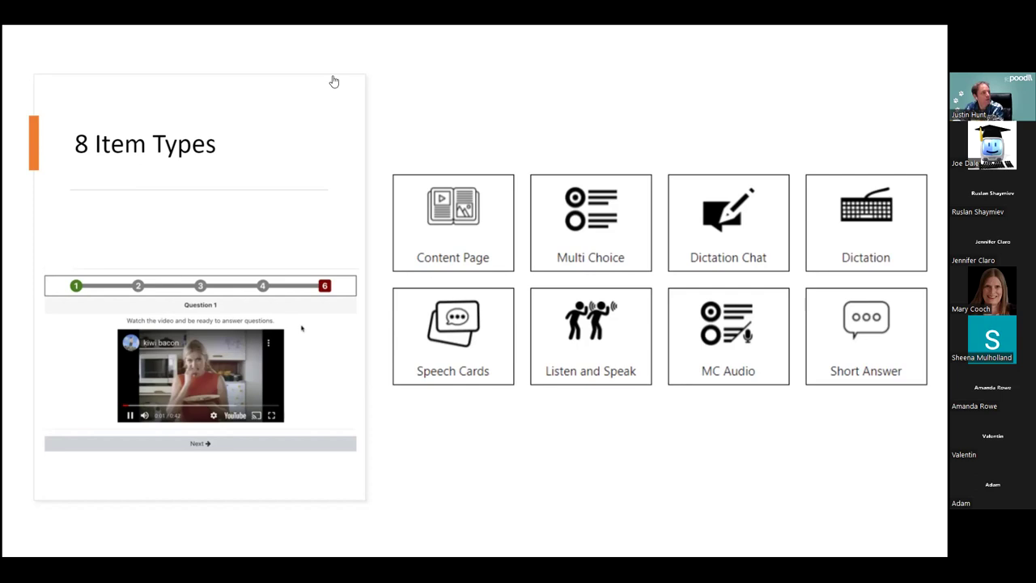
click(420, 101)
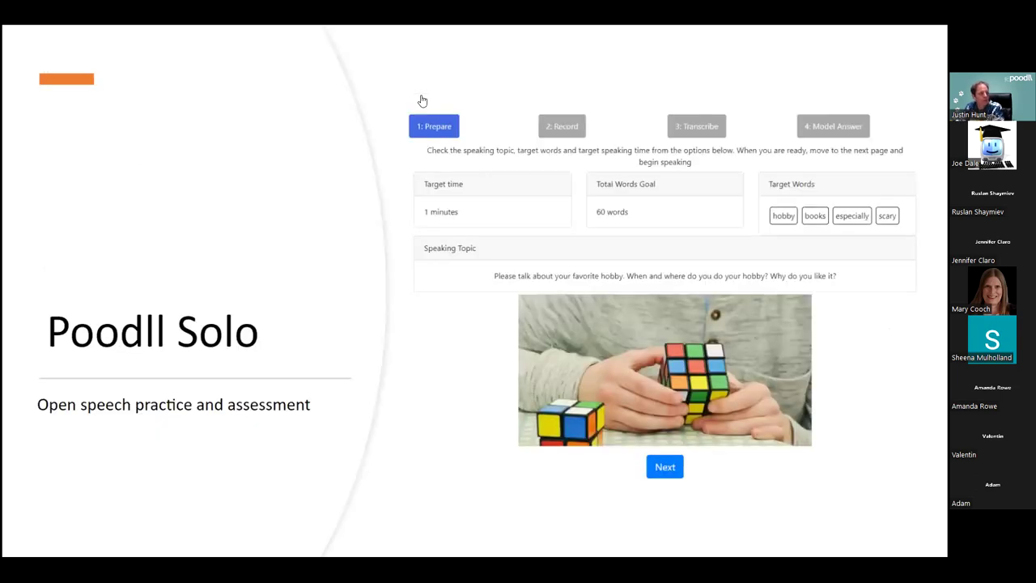